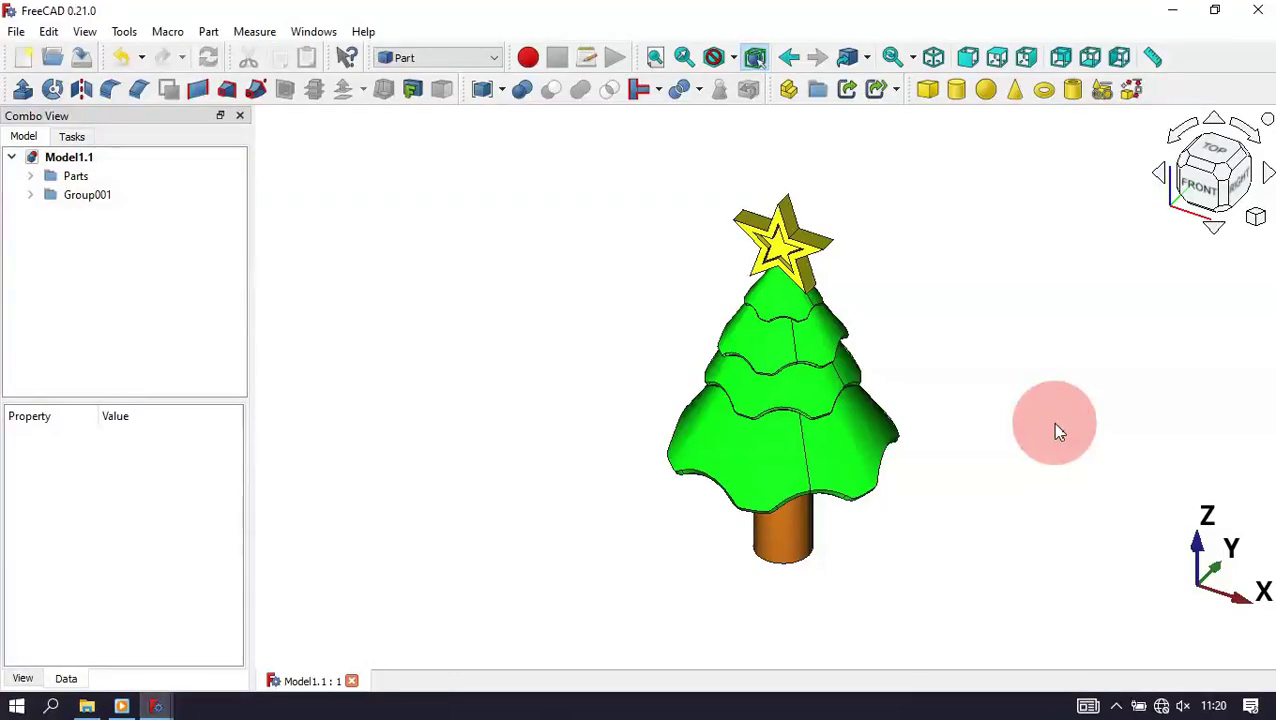
pyautogui.moveTo(946, 401); pyautogui.dragTo(1014, 347, button='middle')
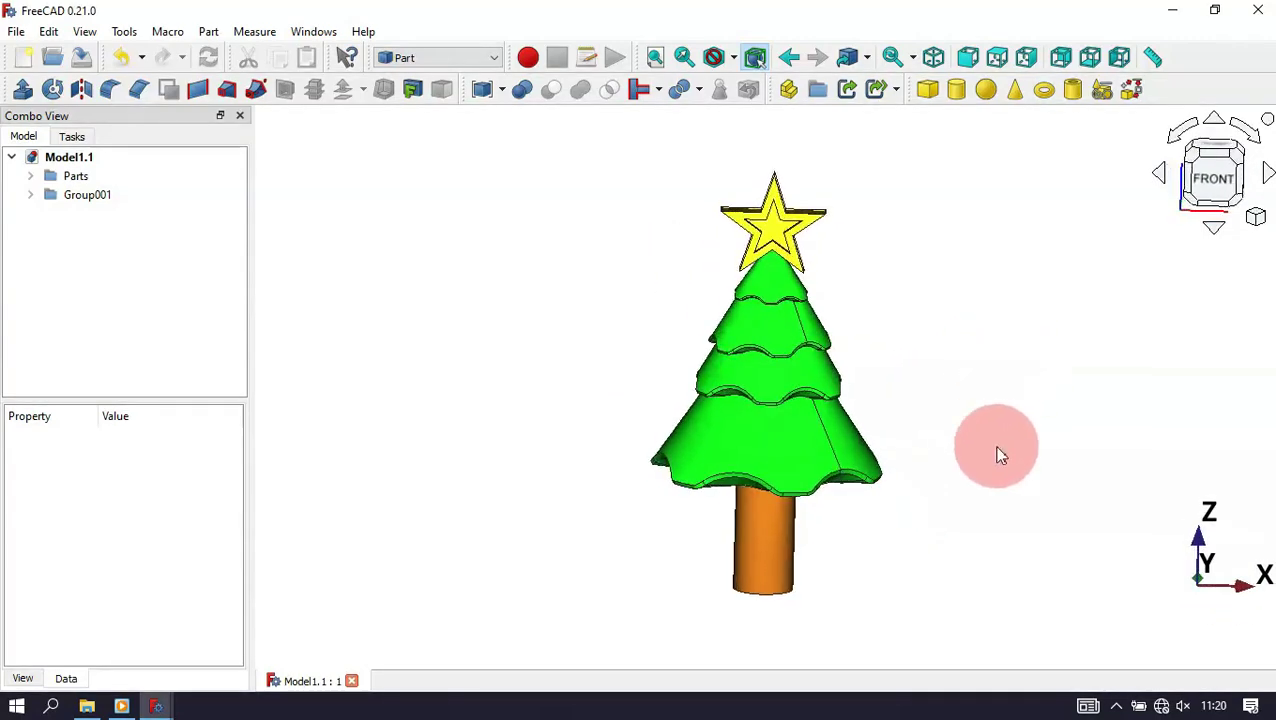
pyautogui.moveTo(1000, 455); pyautogui.dragTo(755, 507, button='middle')
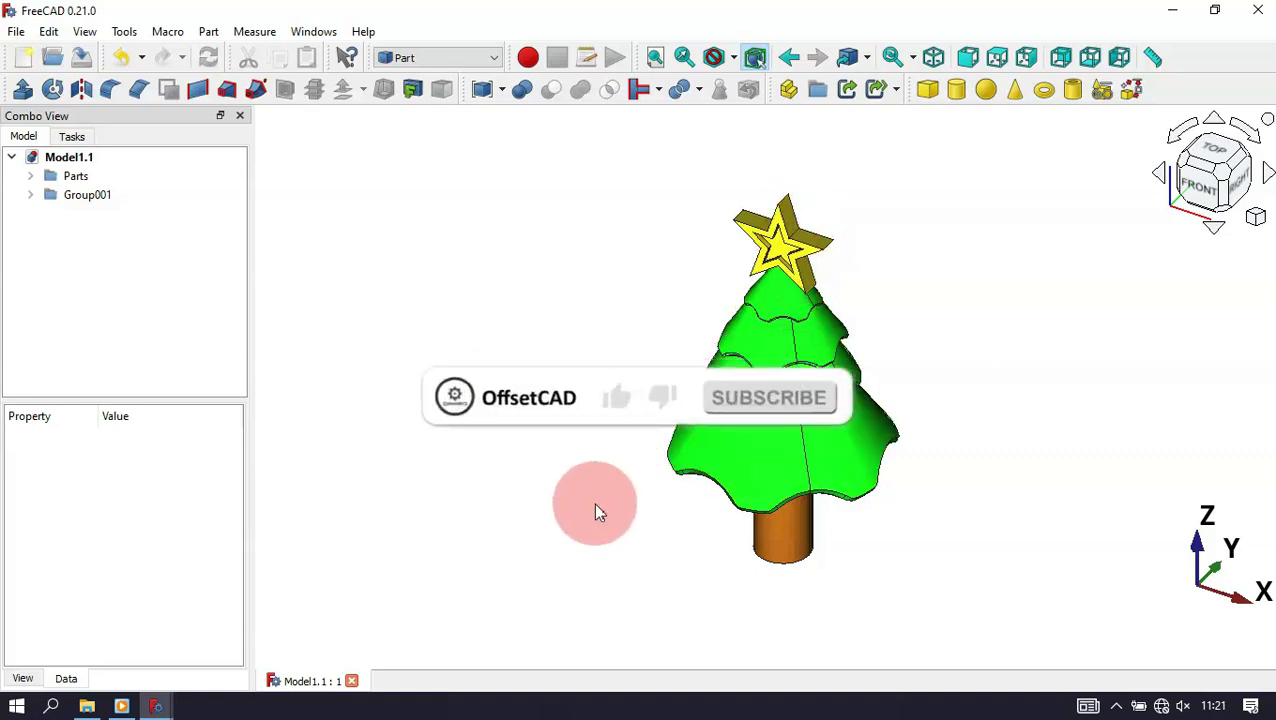
pyautogui.moveTo(966, 467); pyautogui.dragTo(926, 356)
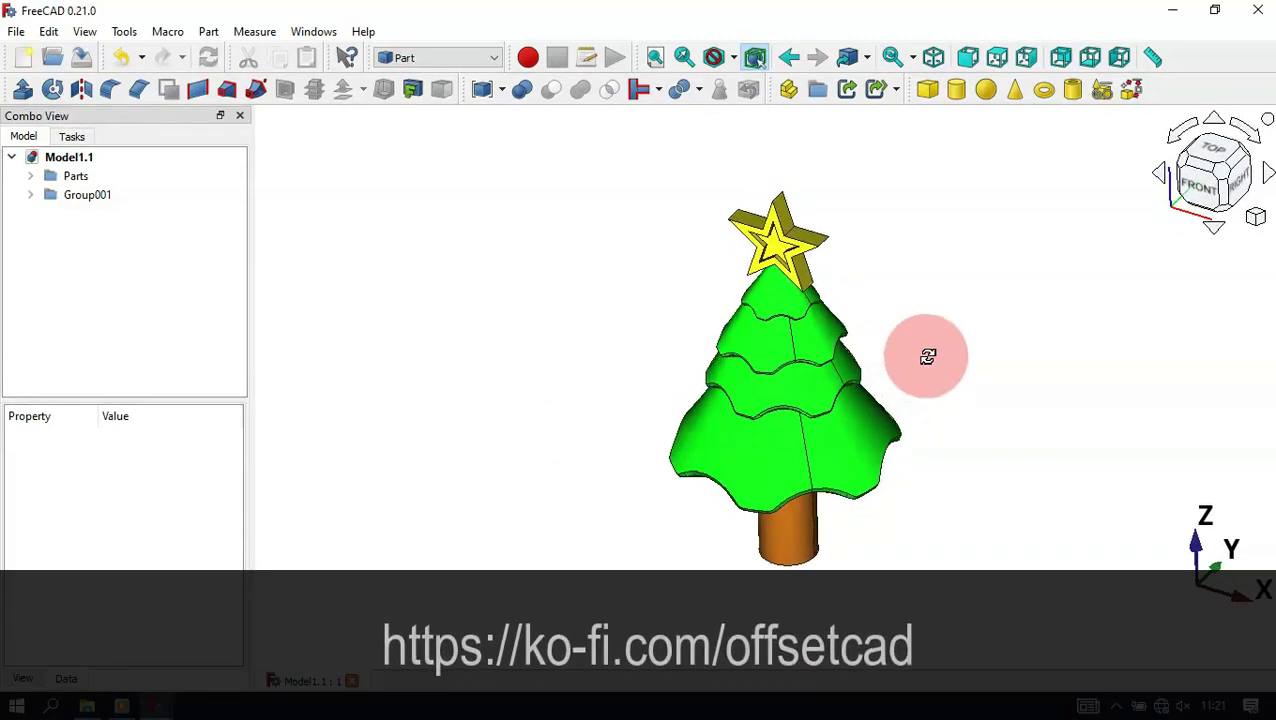
pyautogui.click(673, 503)
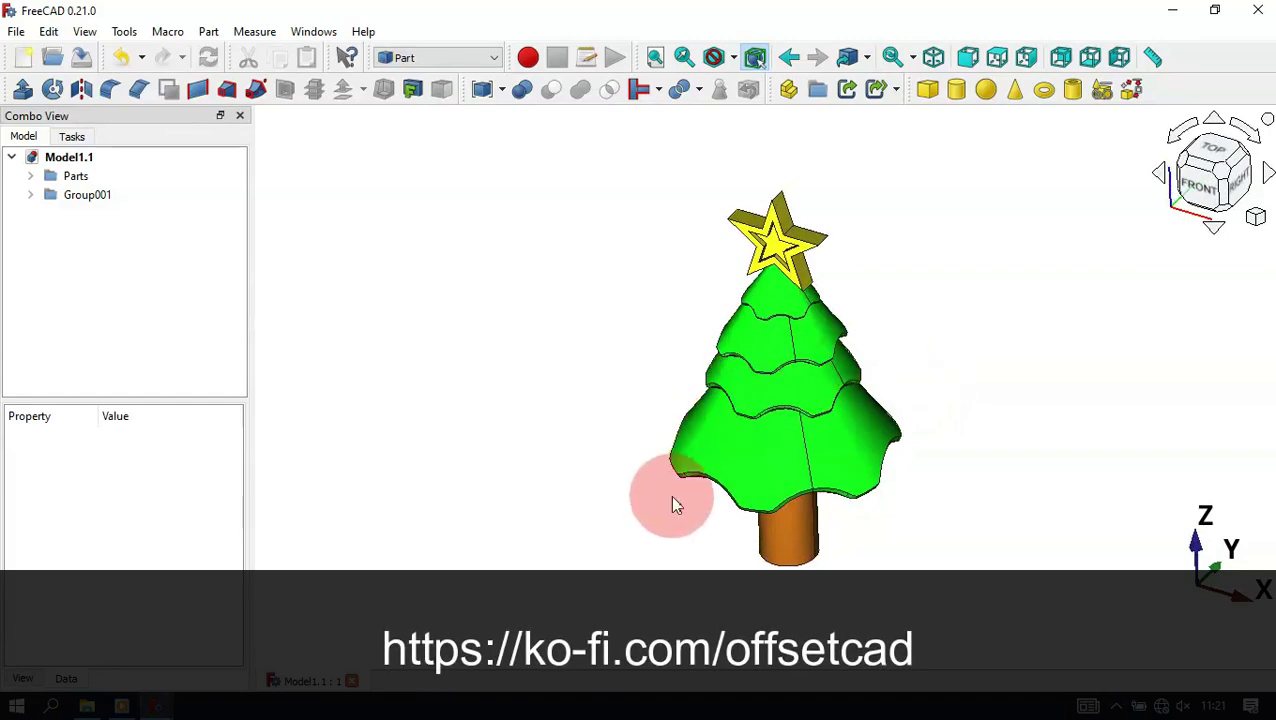
pyautogui.moveTo(673, 503); pyautogui.dragTo(557, 463)
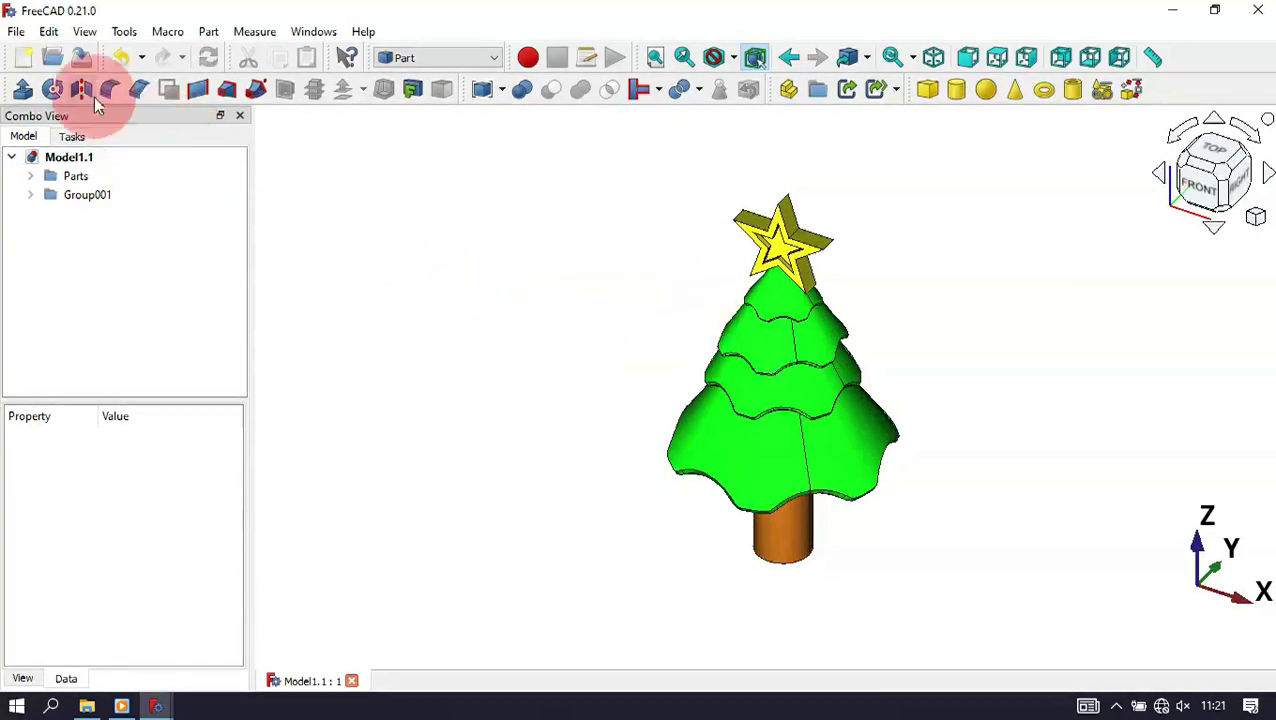
# Step: Create a new empty document and switch to the Part Design workbench
pyautogui.click(25, 60)
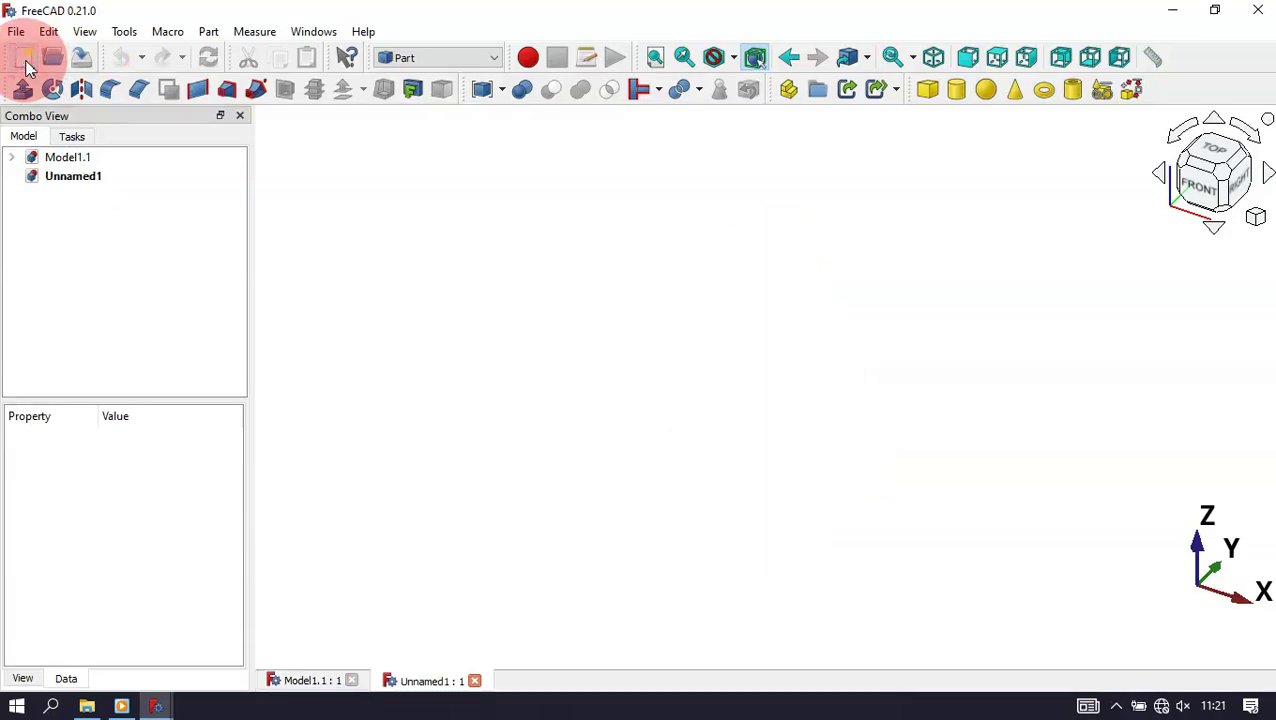
pyautogui.click(463, 58)
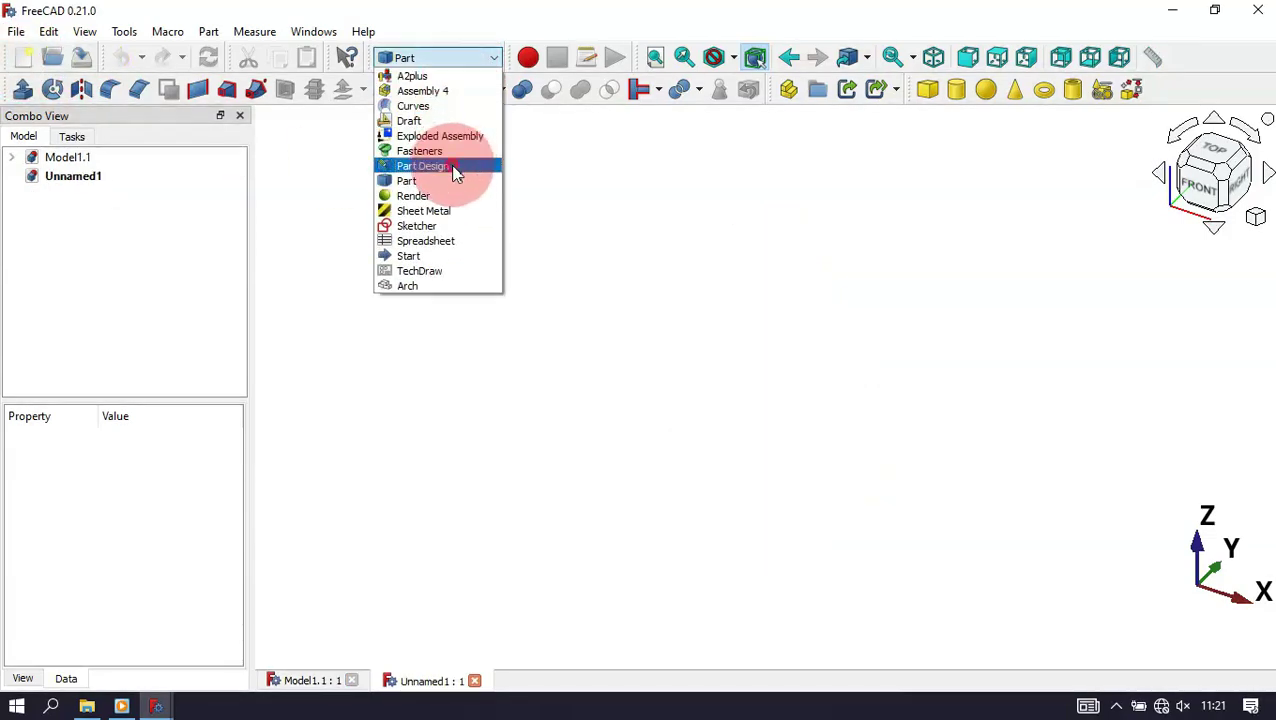
pyautogui.click(452, 166)
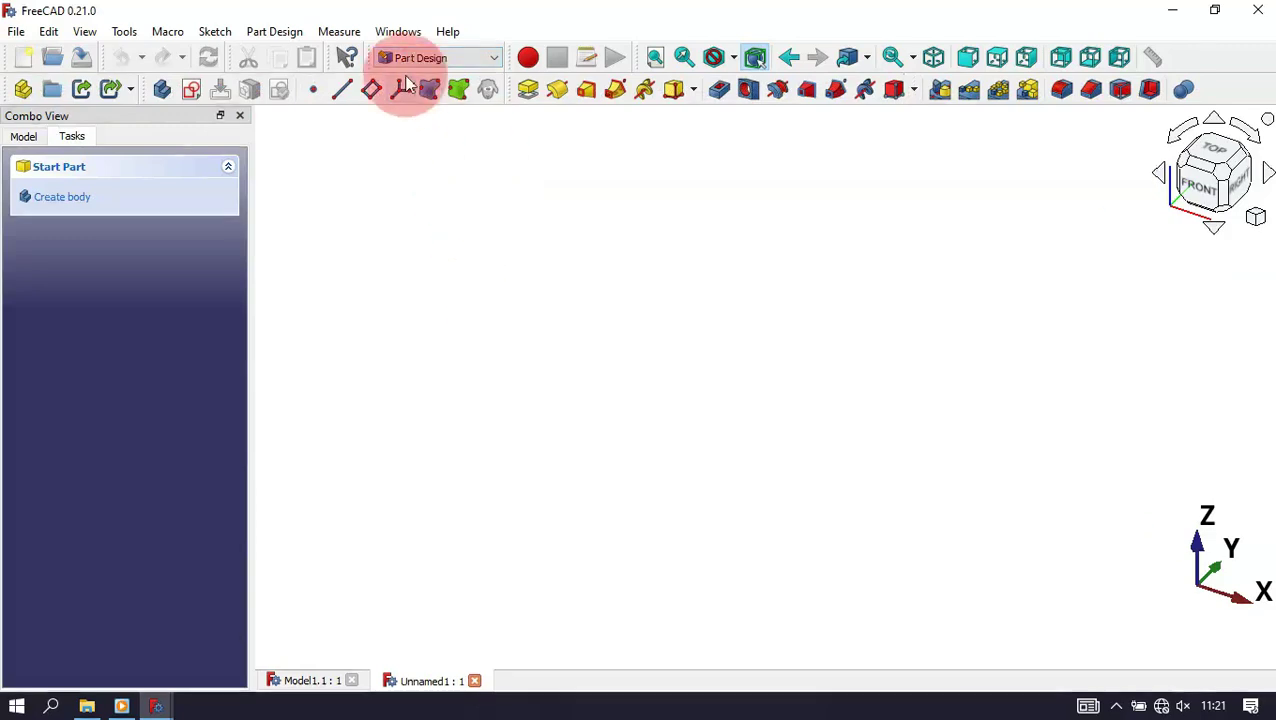
pyautogui.click(306, 682)
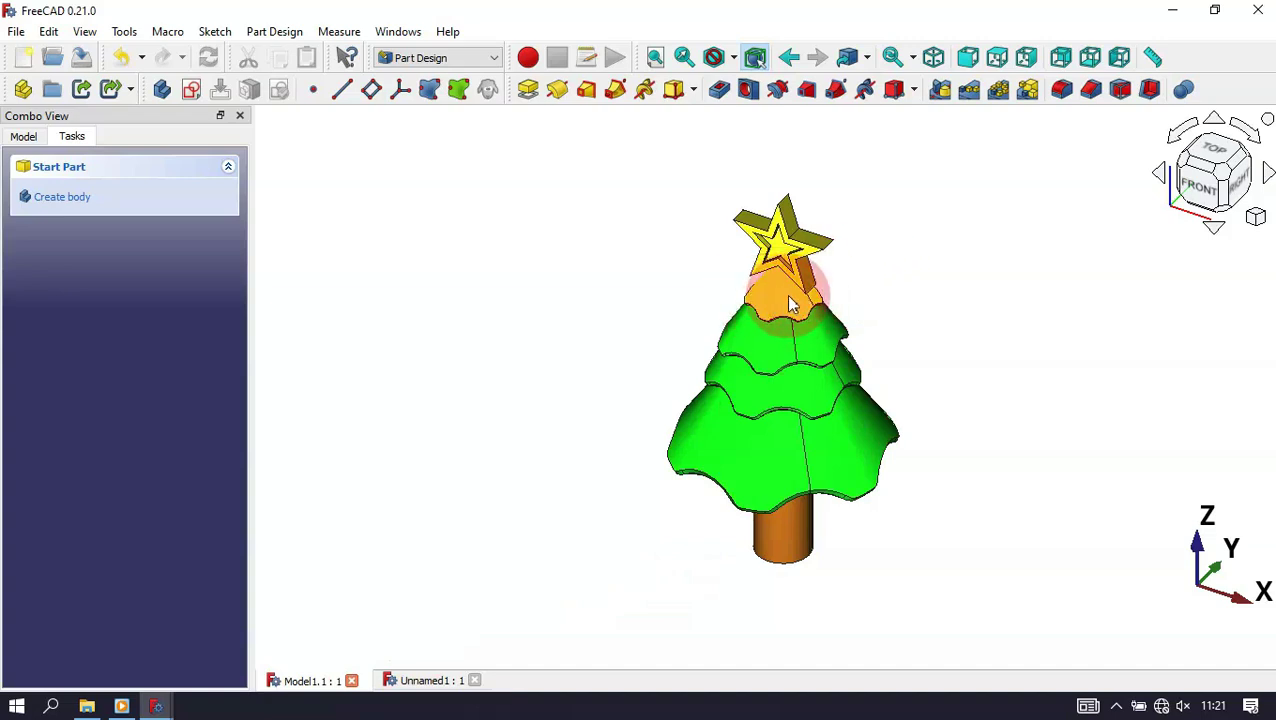
pyautogui.click(436, 680)
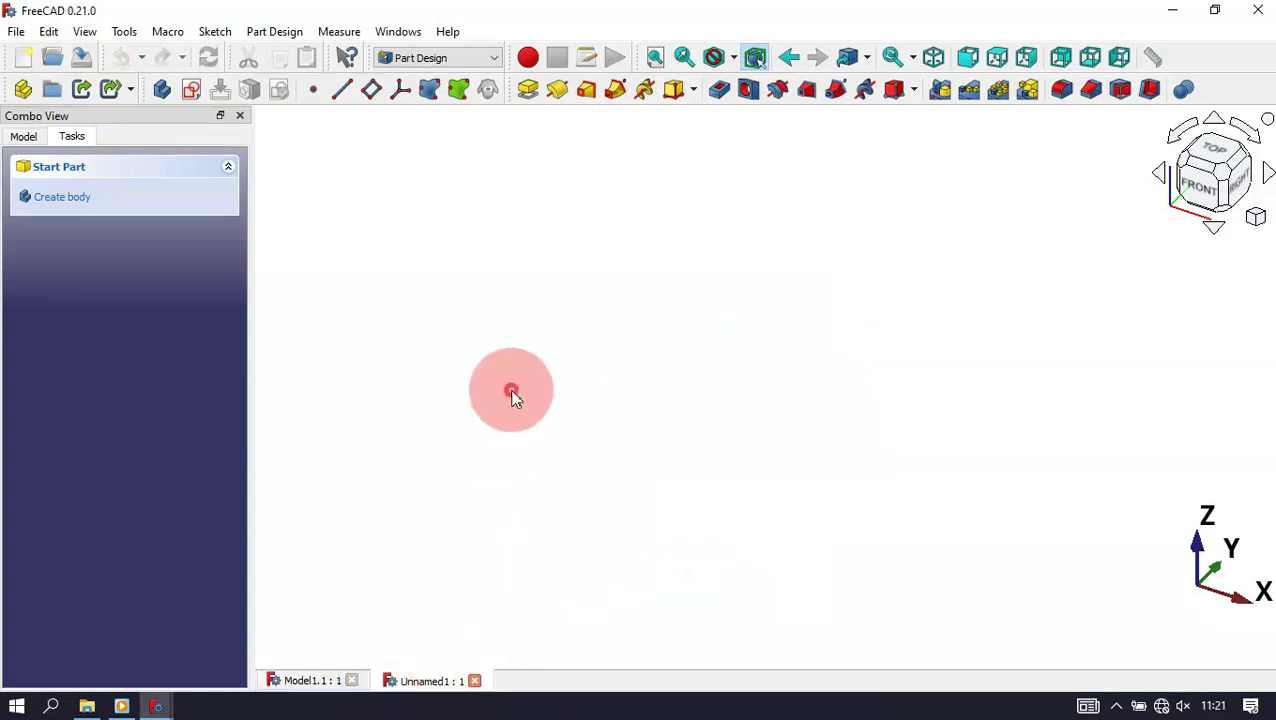
# Step: Start a new sketch on the XZ plane in a new body
pyautogui.click(193, 89)
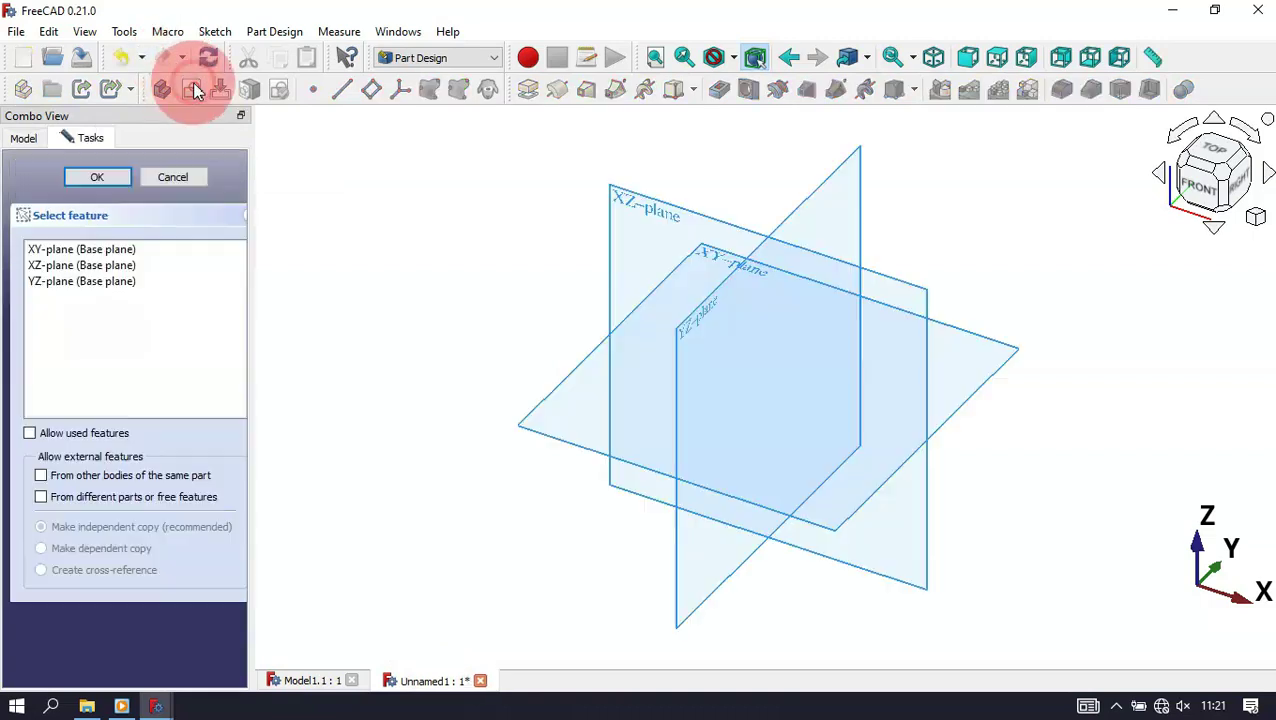
pyautogui.click(22, 142)
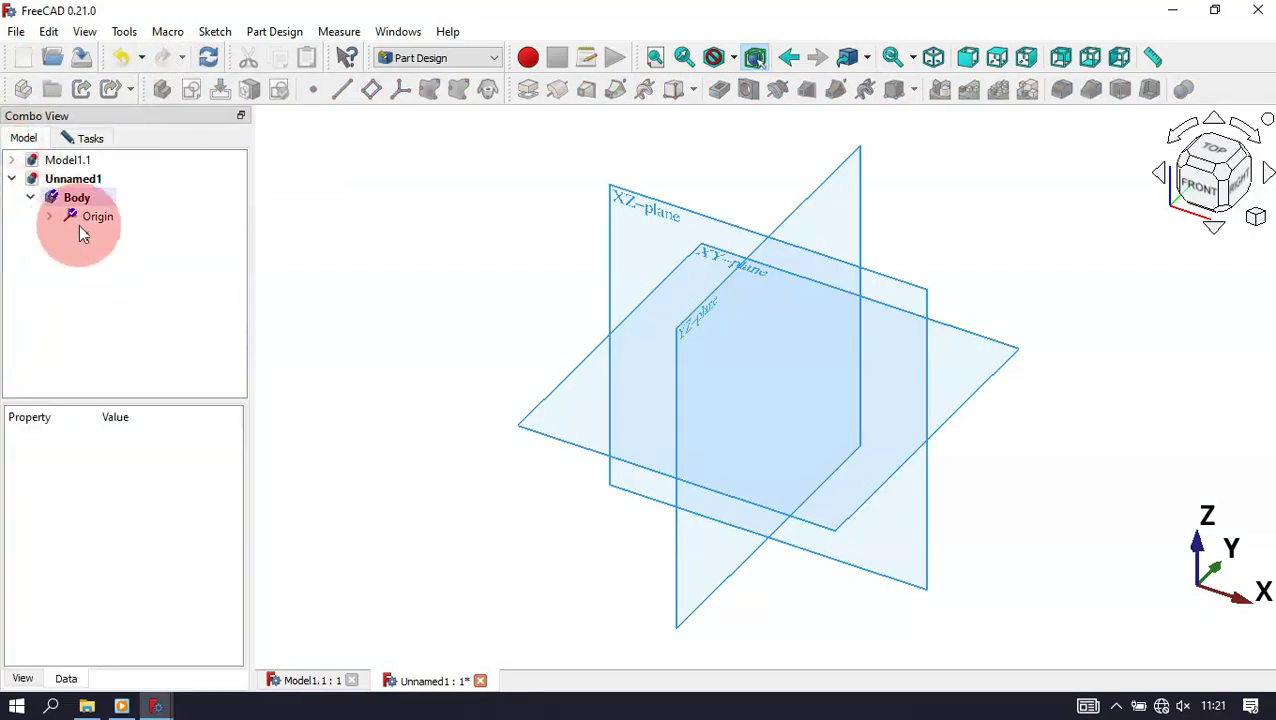
pyautogui.click(88, 140)
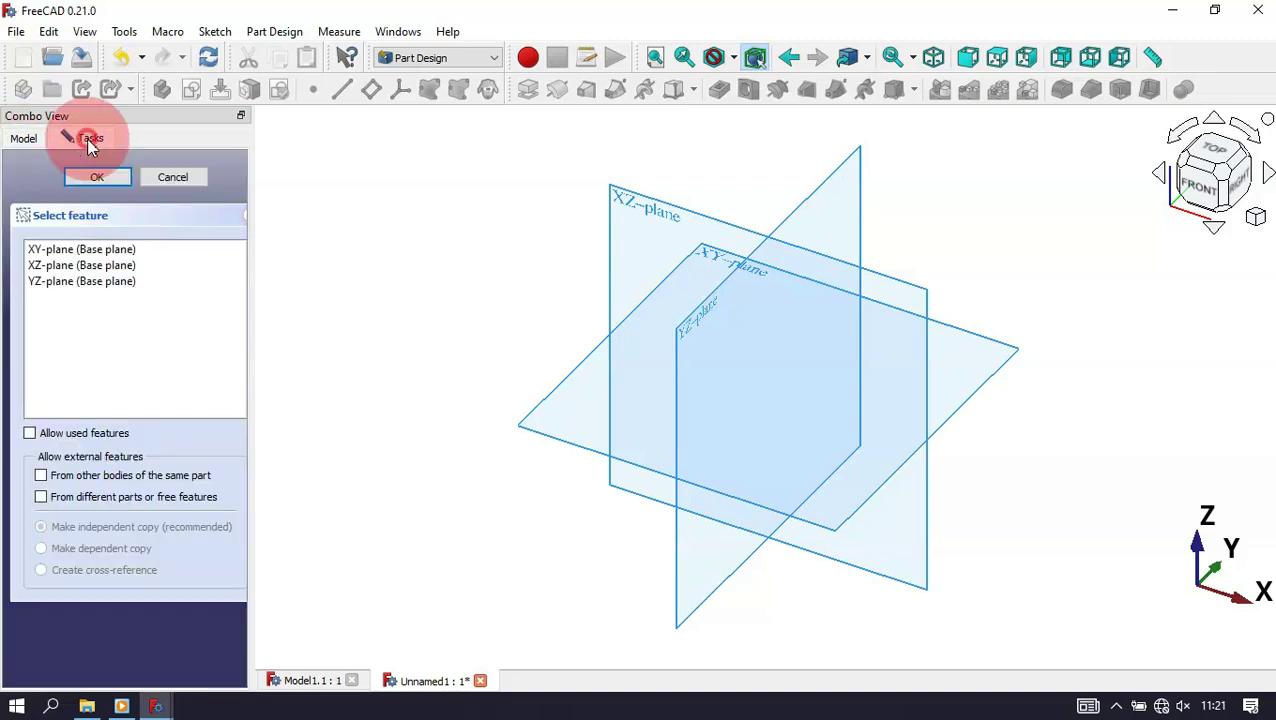
pyautogui.click(640, 208)
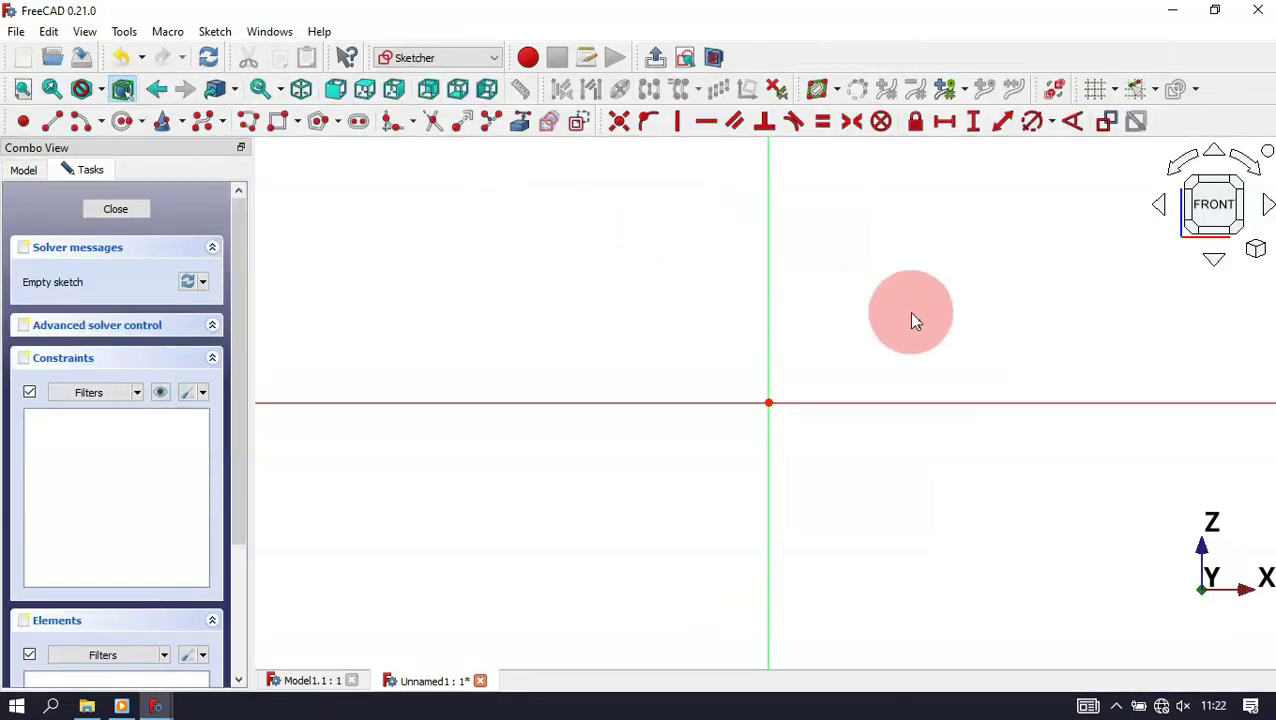
# Step: Draw a closed four-sided polyline with an edge about 5.7 mm long on the vertical axis and one about 4.5 mm long on the horizontal axis
pyautogui.scroll(3, 930, 320)
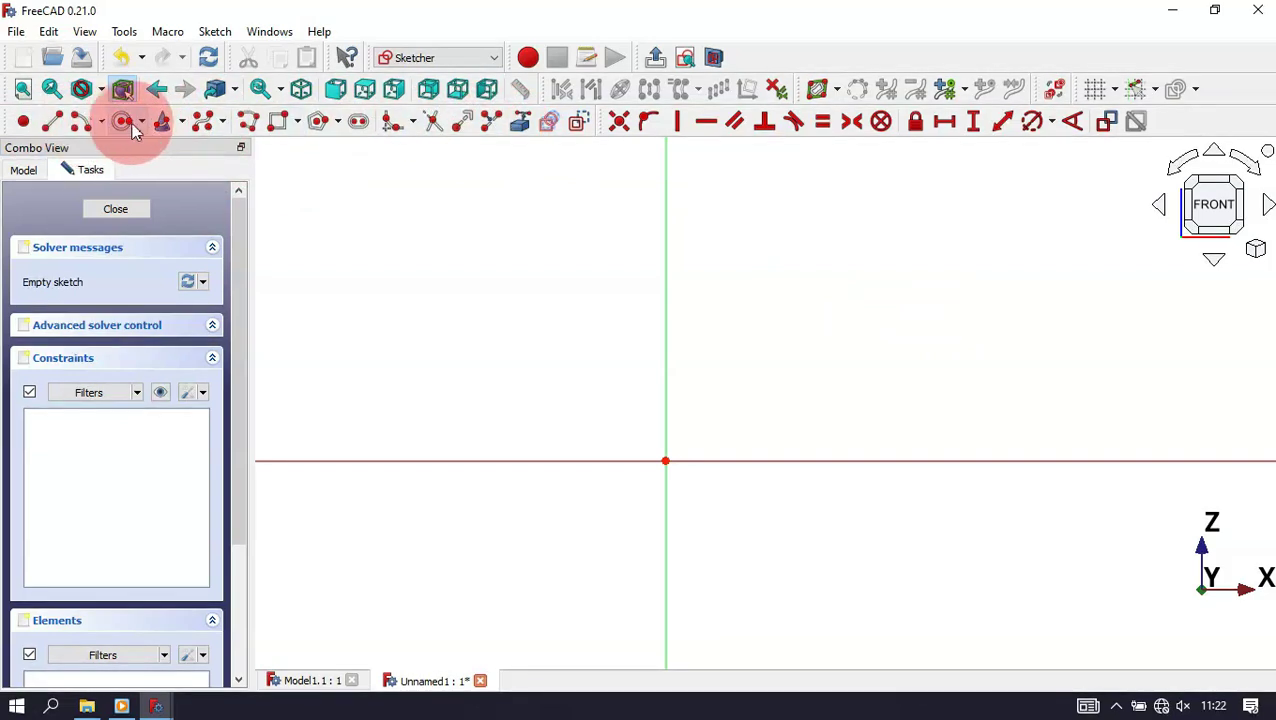
pyautogui.click(250, 124)
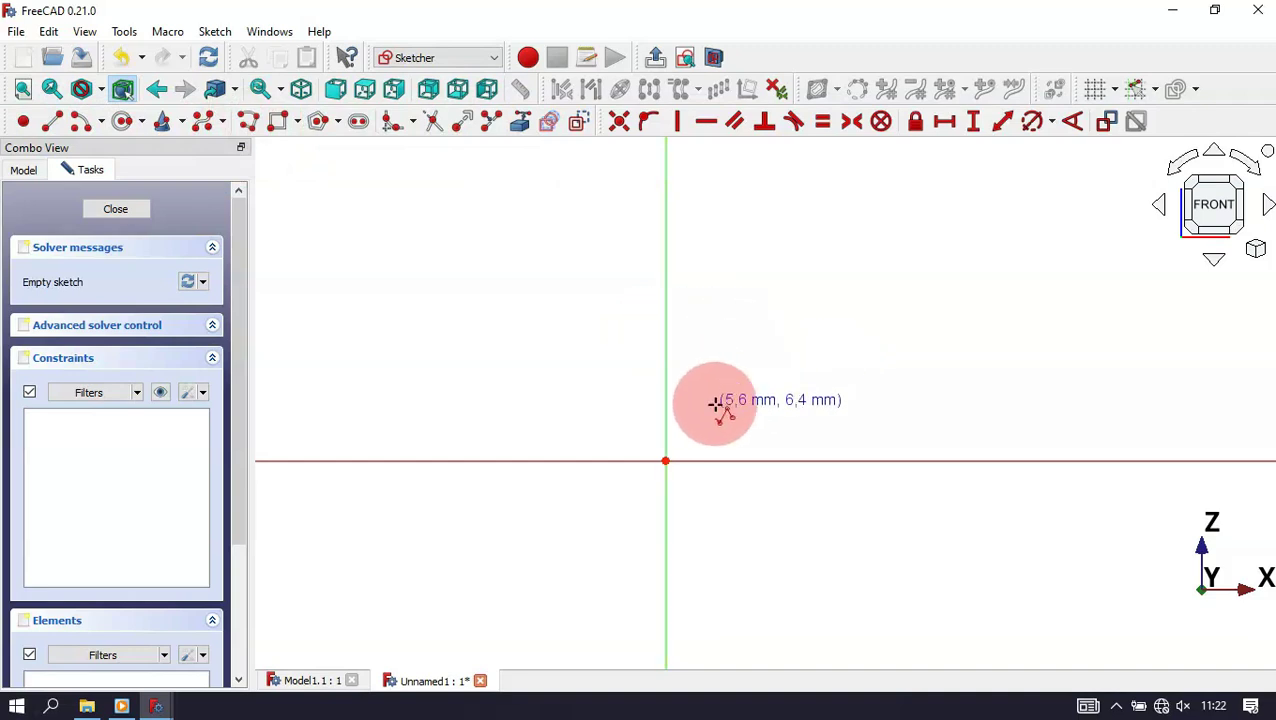
pyautogui.scroll(2, 686, 390)
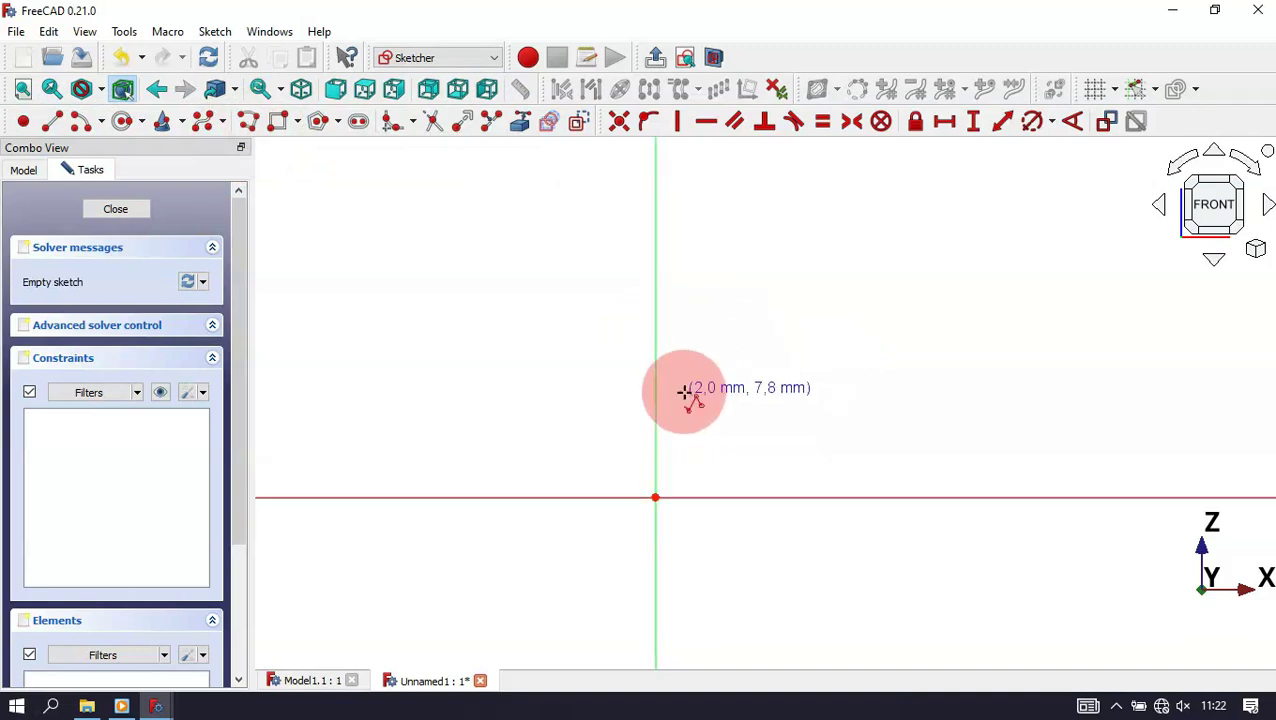
pyautogui.click(655, 447)
pyautogui.click(655, 370)
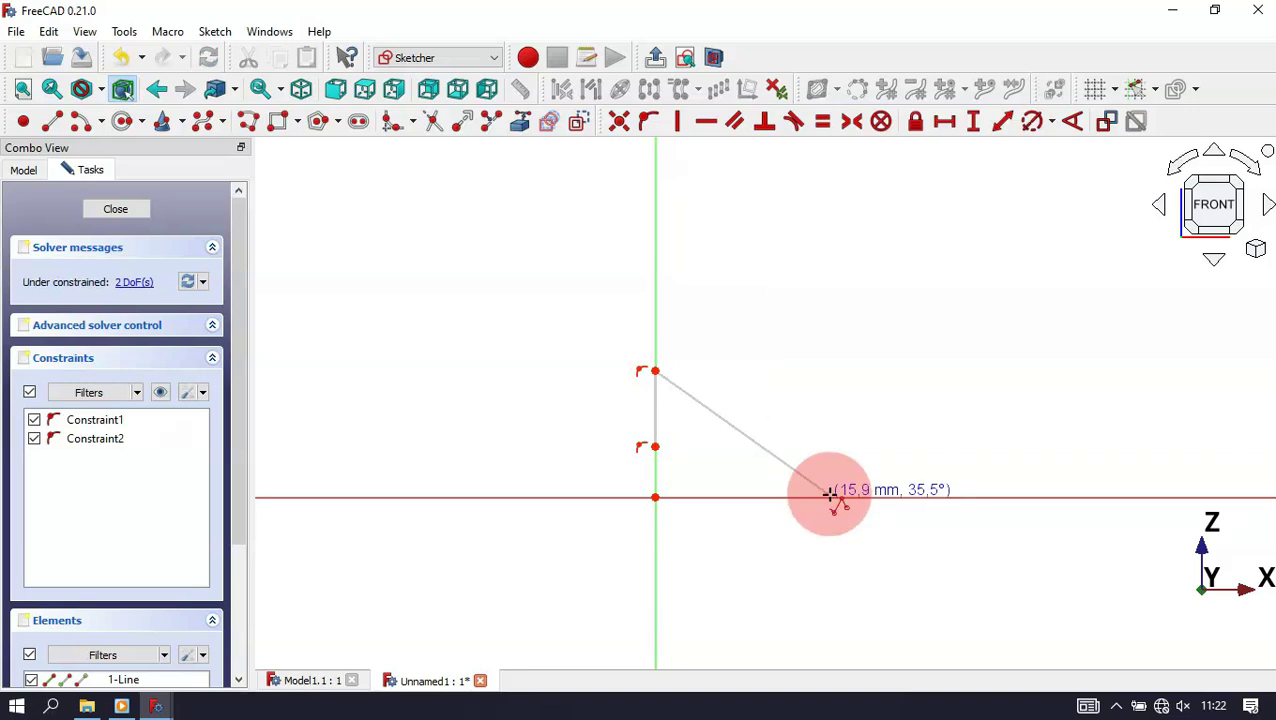
pyautogui.click(829, 497)
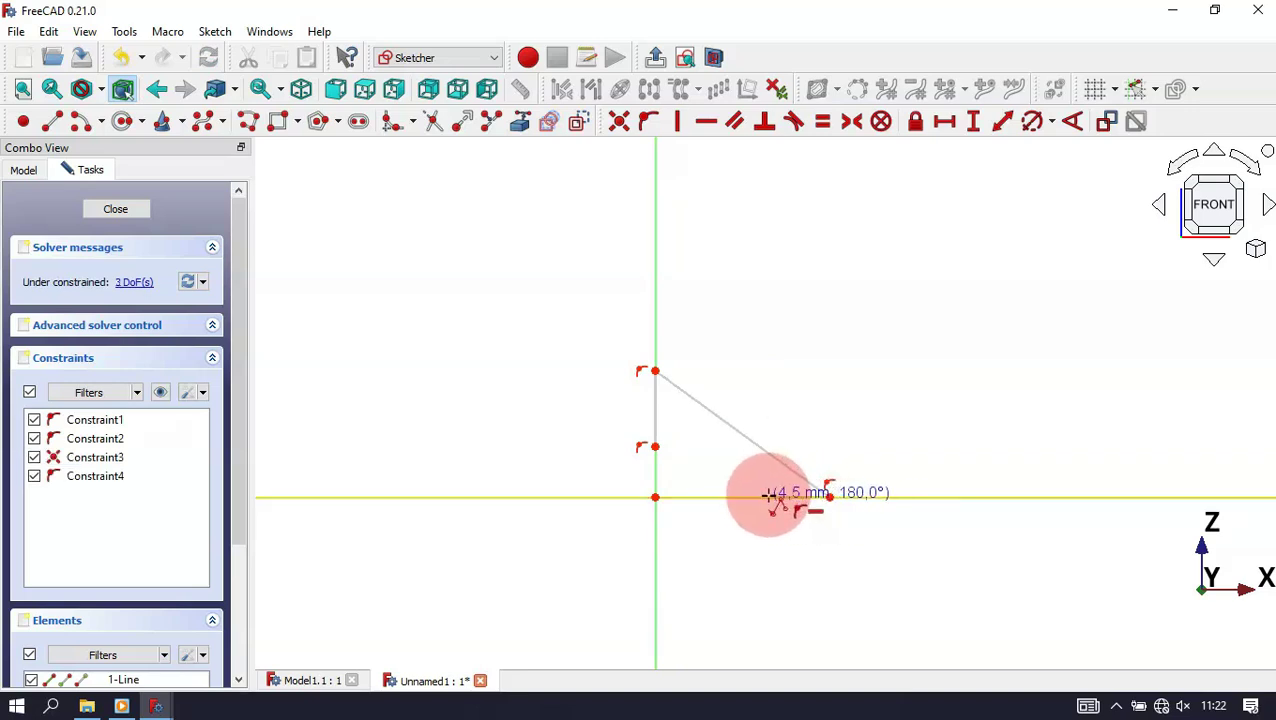
pyautogui.click(767, 495)
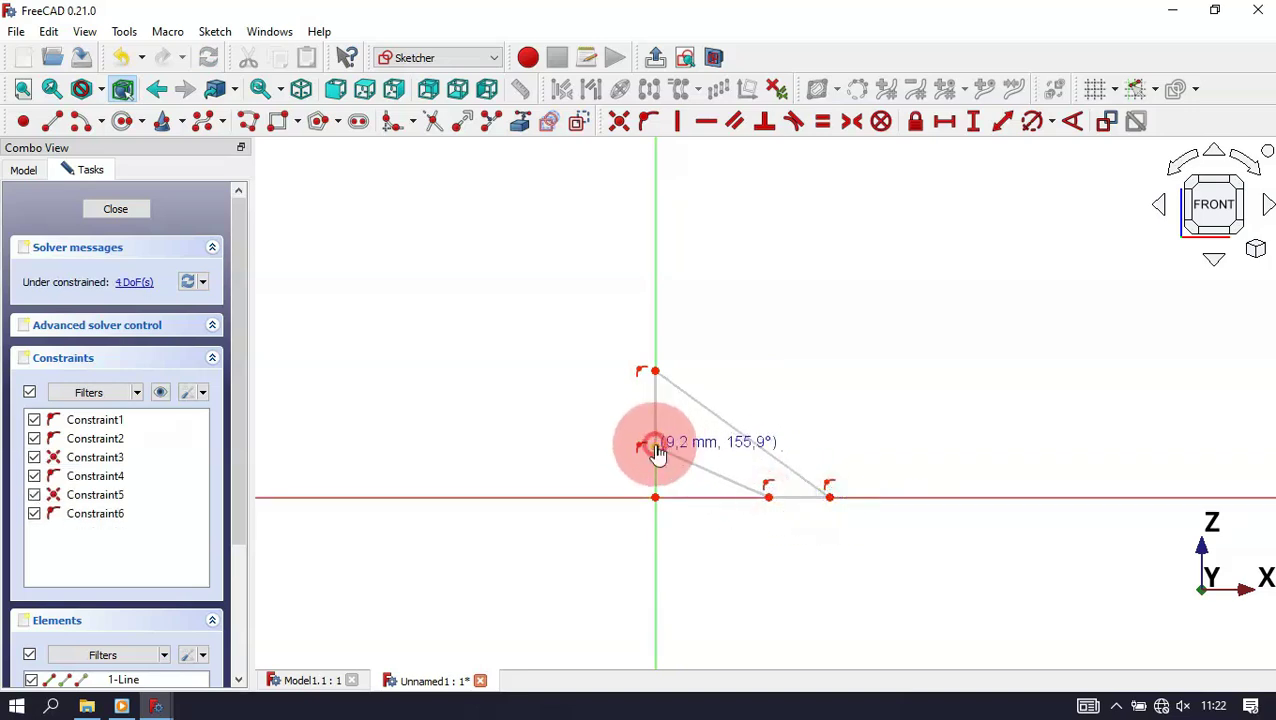
pyautogui.click(655, 446)
pyautogui.scroll(2, 806, 407)
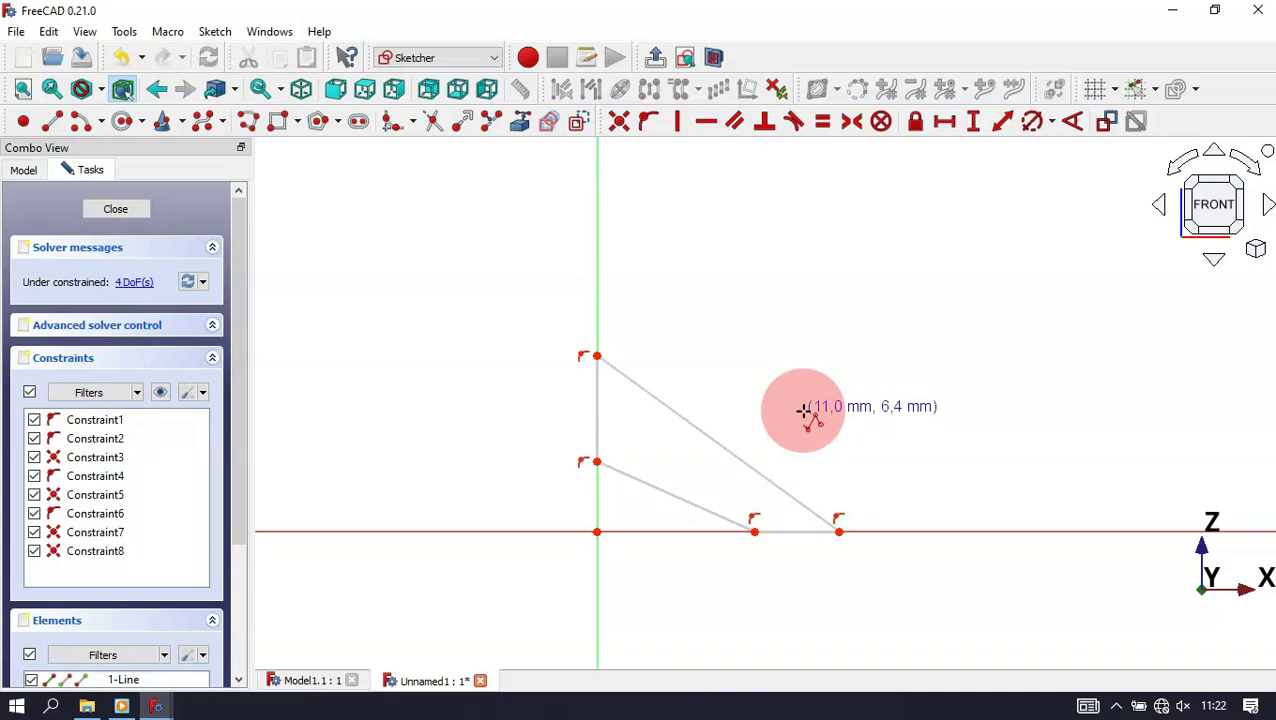
# Step: Constrain the profile's vertical edge to a length of 7 mm and its horizontal base edge to 2 mm
pyautogui.click(1003, 121)
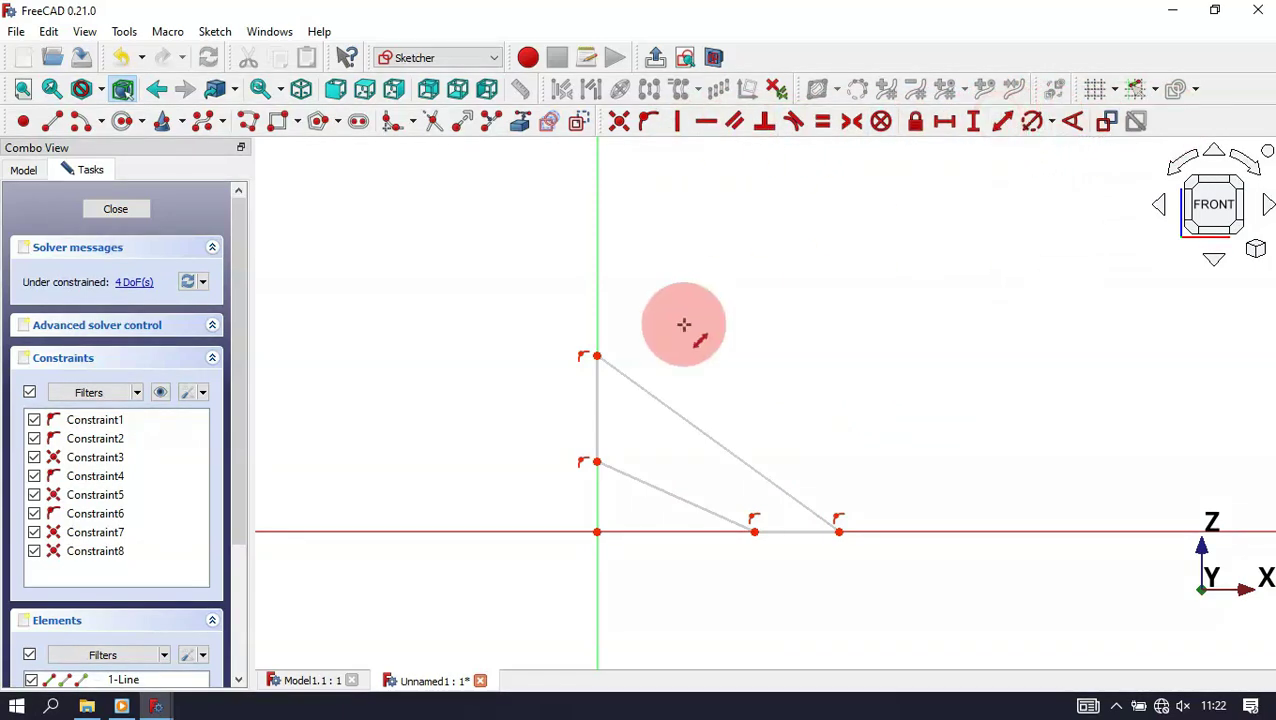
pyautogui.click(598, 422)
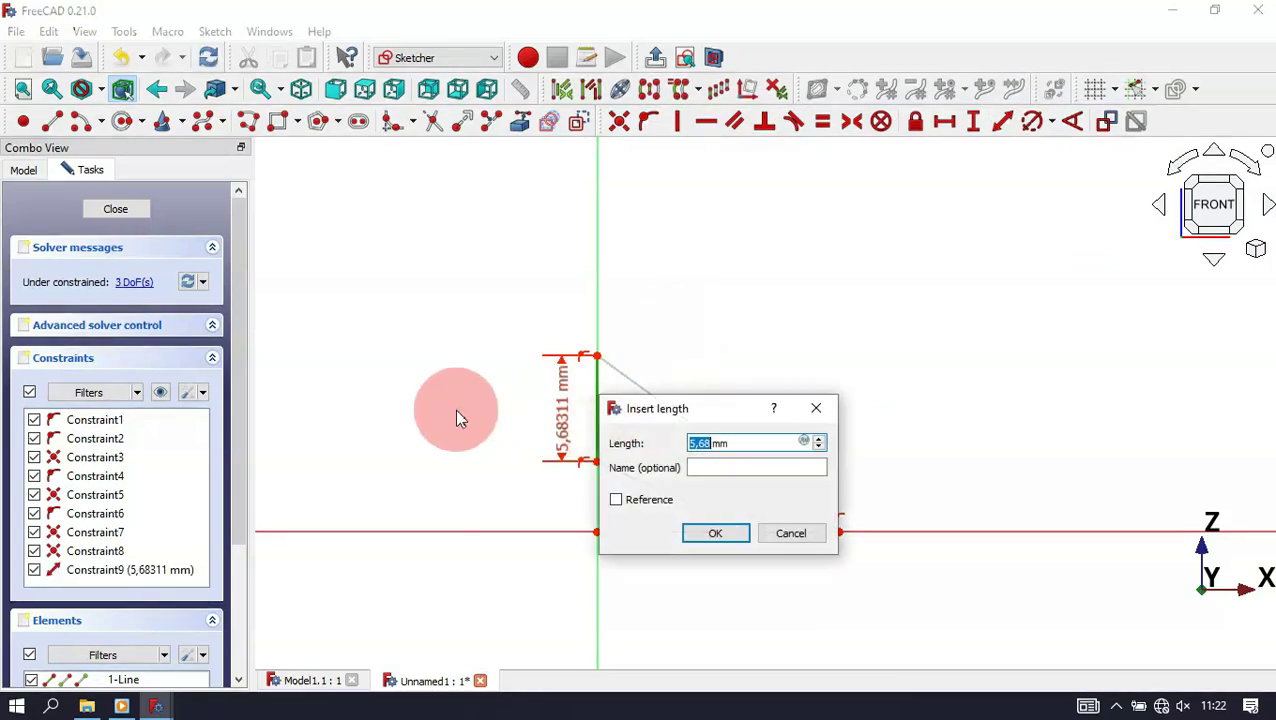
pyautogui.moveTo(711, 418); pyautogui.dragTo(748, 244)
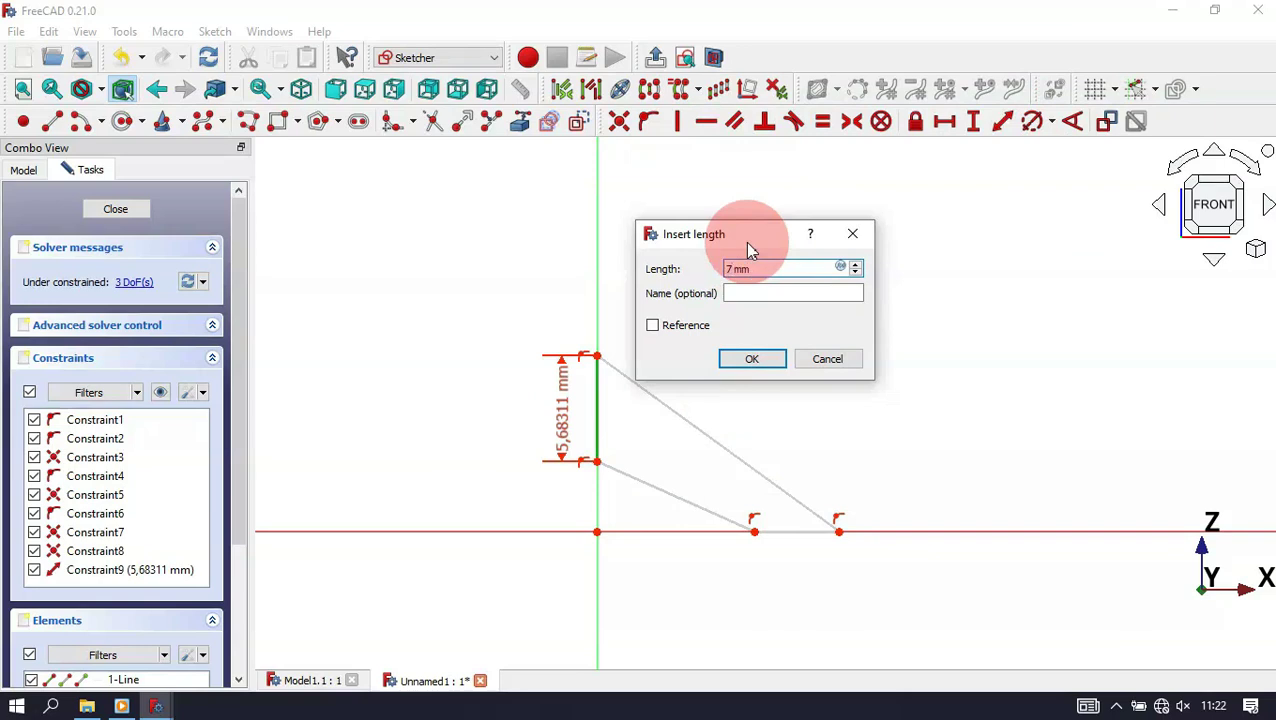
pyautogui.press('Return')
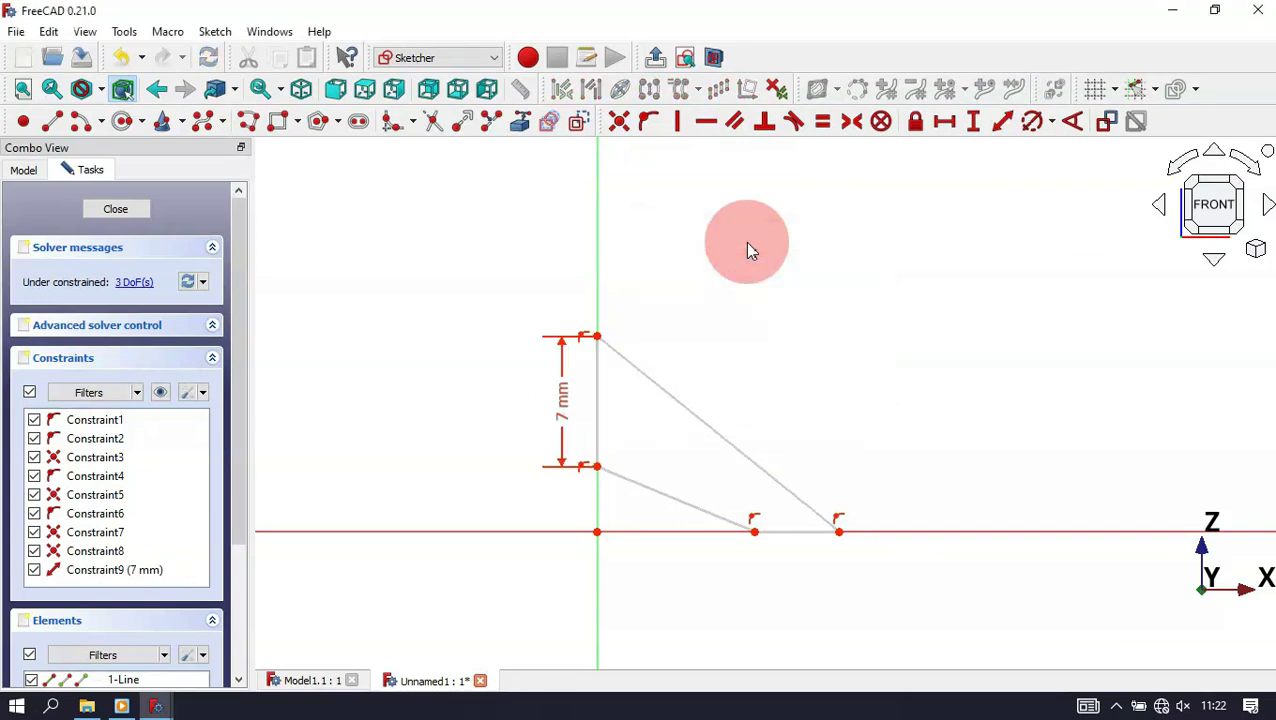
pyautogui.click(797, 533)
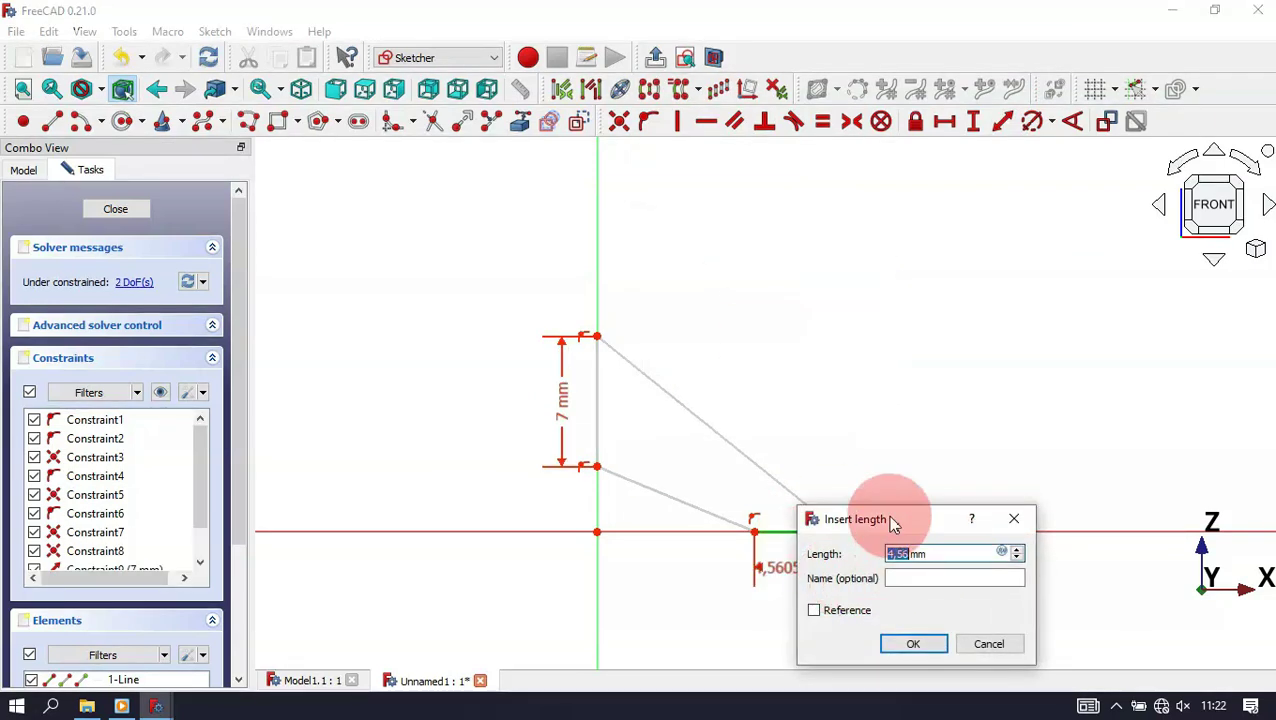
pyautogui.moveTo(891, 521); pyautogui.dragTo(940, 255)
pyautogui.write('2')
pyautogui.press('Return')
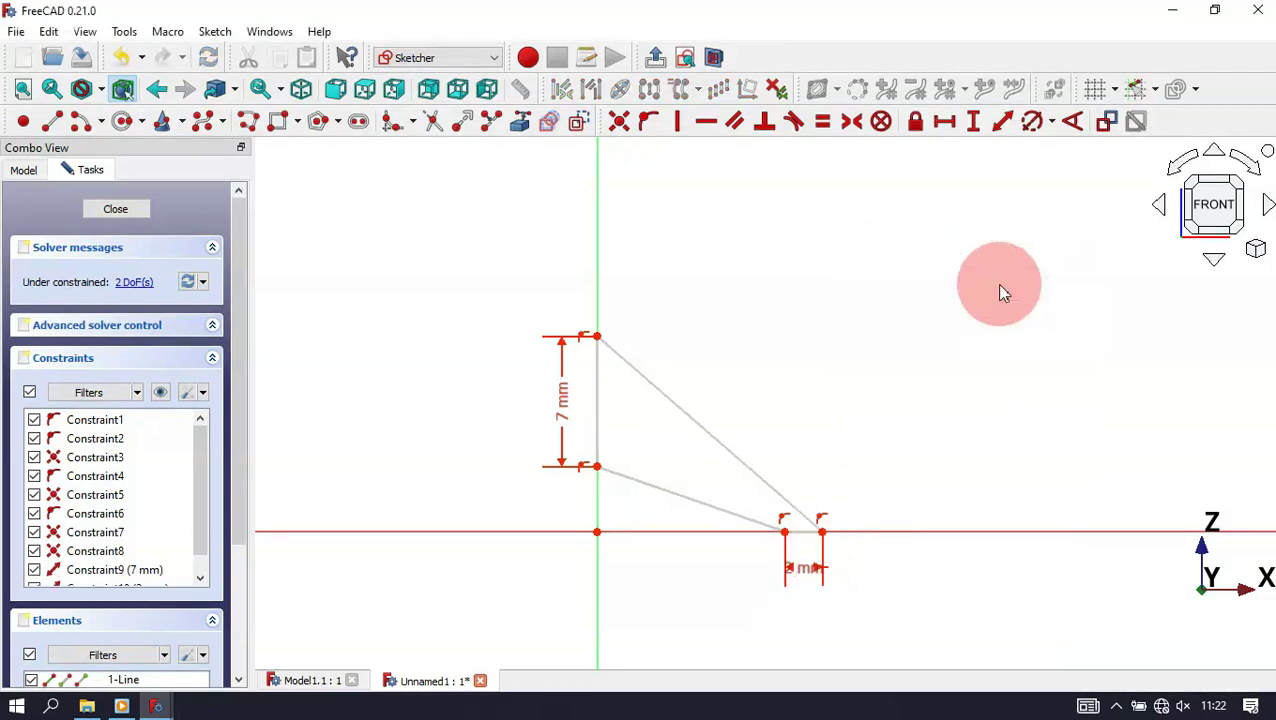
# Step: Constrain the distance between the origin and the profile's top vertex to 12 mm
pyautogui.click(597, 532)
pyautogui.click(597, 336)
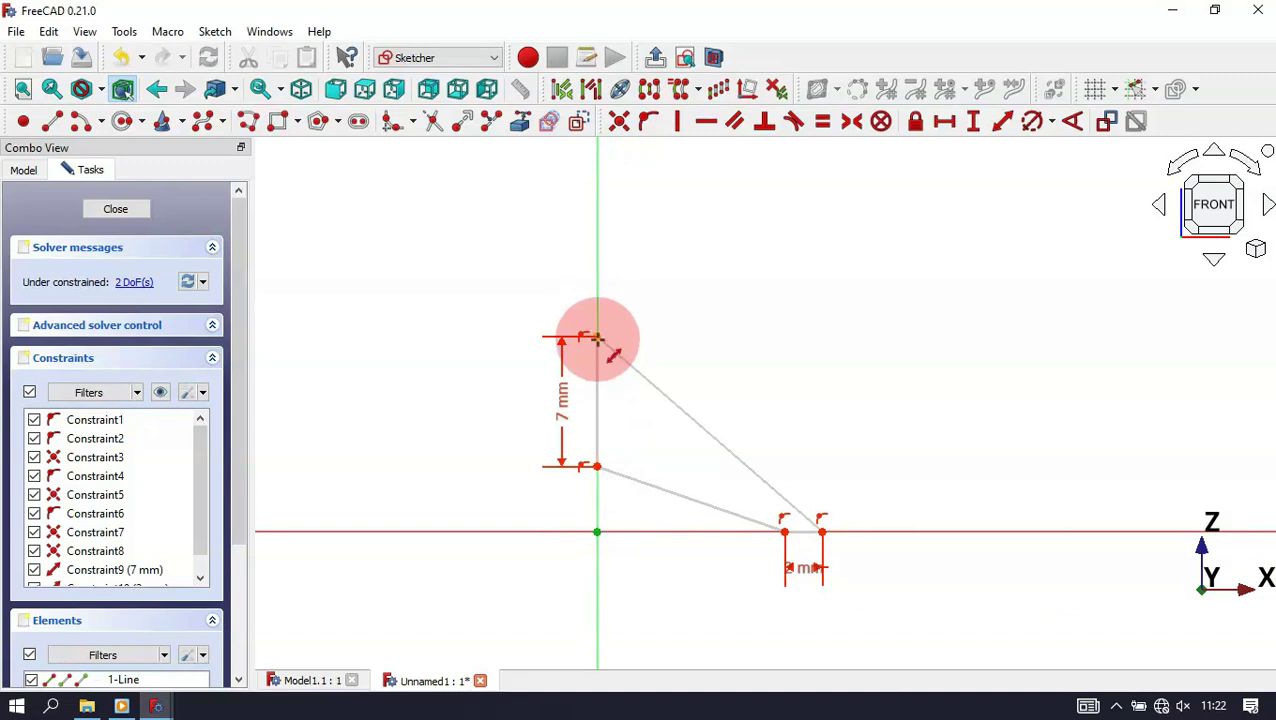
pyautogui.press('Return')
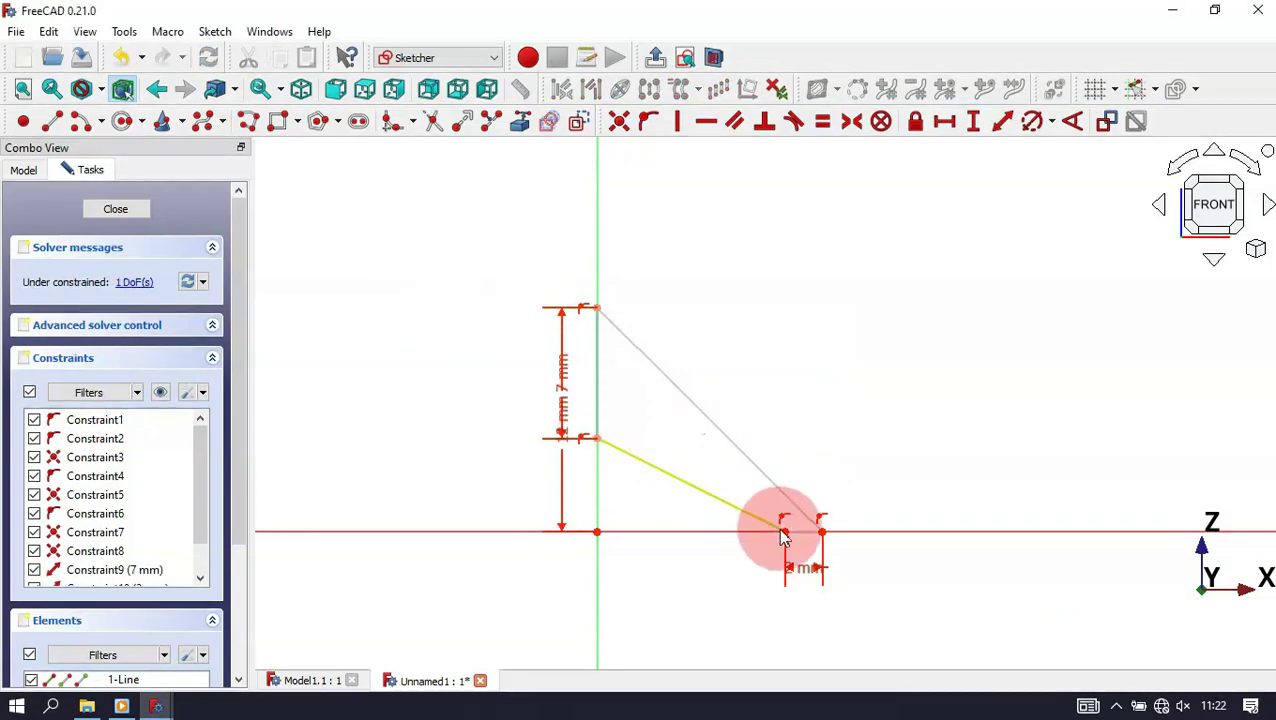
# Step: Constrain the outer base vertex 8 mm from the origin and move this dimension below the 2 mm one
pyautogui.moveTo(787, 538); pyautogui.dragTo(611, 500)
pyautogui.scroll(2, 608, 495)
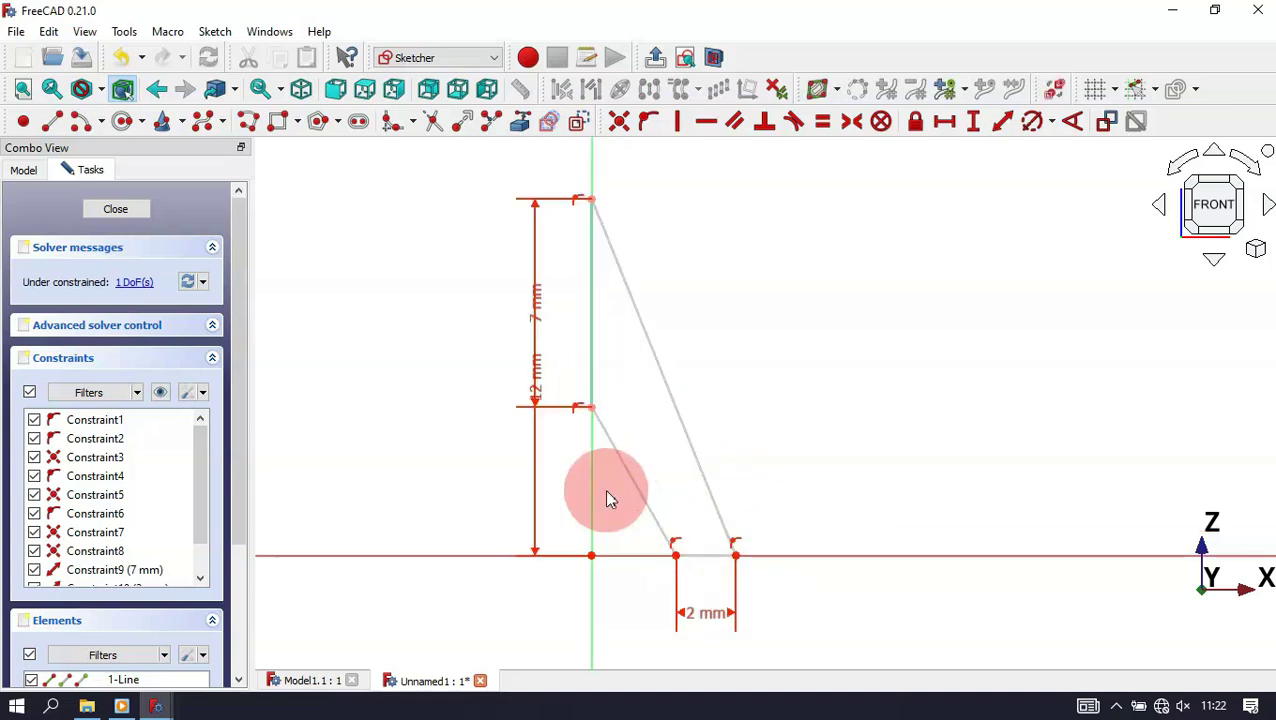
pyautogui.click(1003, 125)
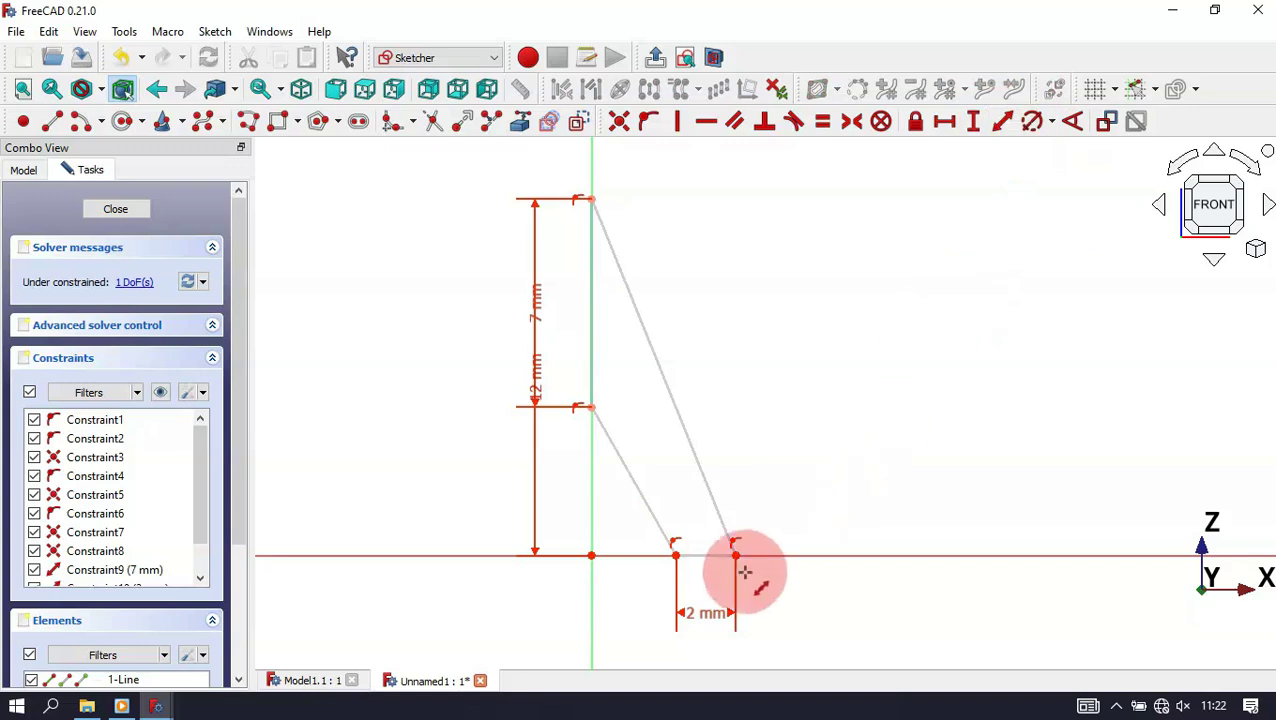
pyautogui.moveTo(737, 555); pyautogui.dragTo(591, 555)
pyautogui.click(591, 555)
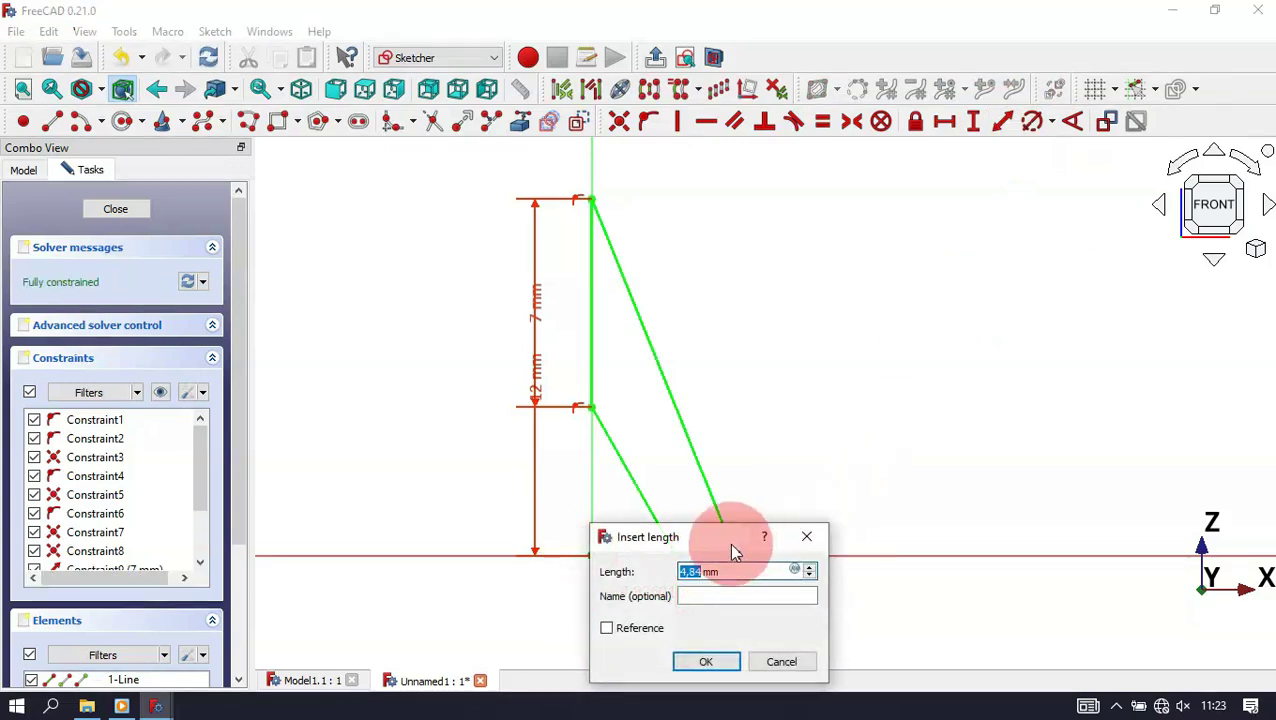
pyautogui.moveTo(735, 545); pyautogui.dragTo(925, 290)
pyautogui.write('8')
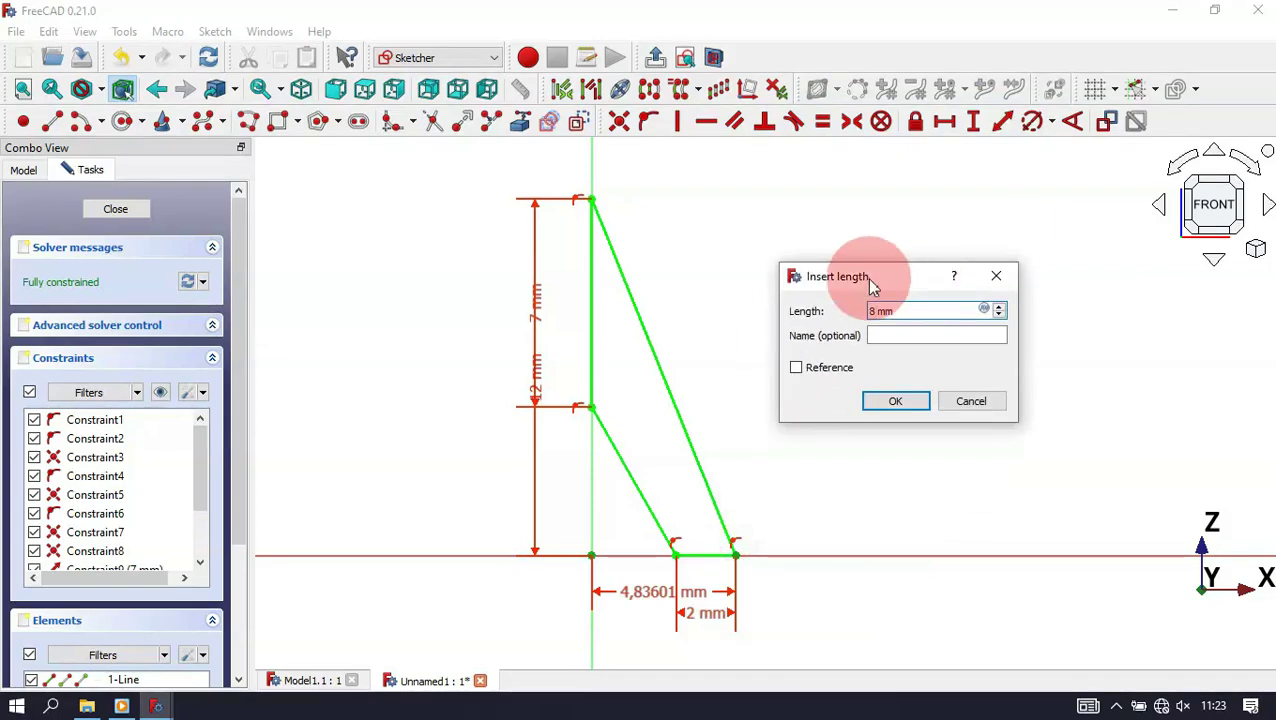
pyautogui.press('Return')
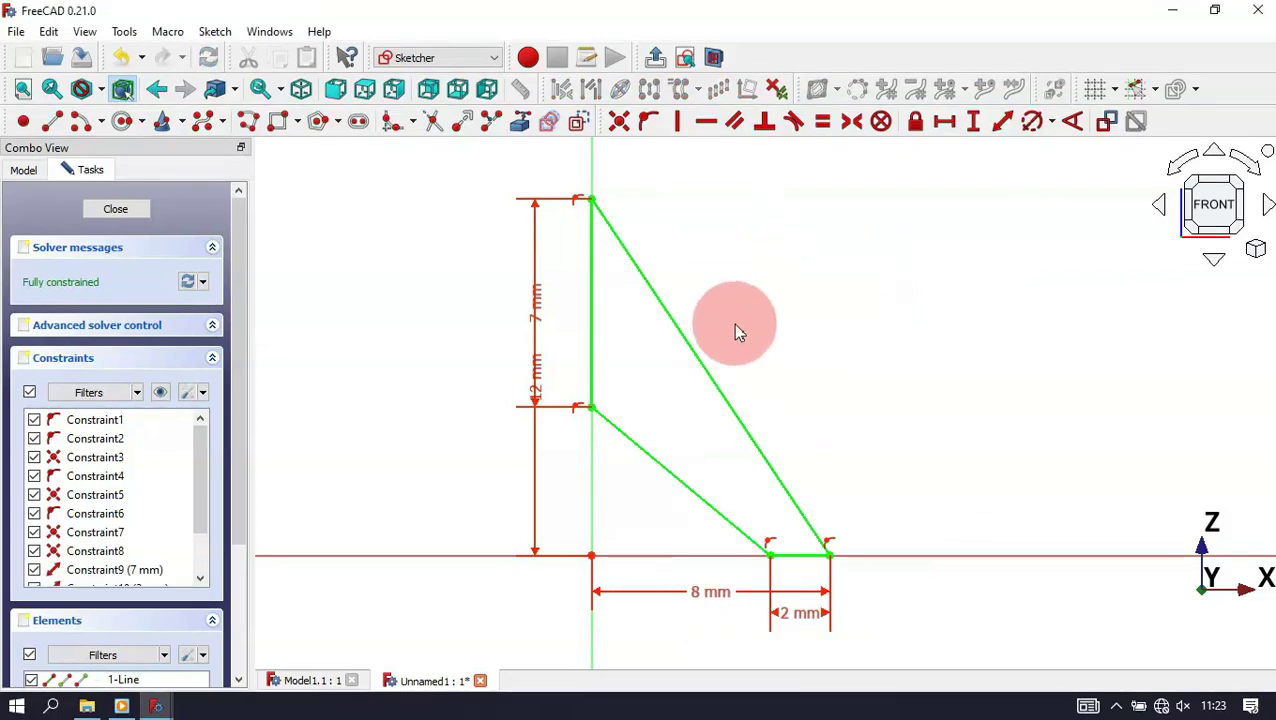
pyautogui.scroll(-2, 735, 330)
pyautogui.moveTo(712, 580); pyautogui.dragTo(726, 612)
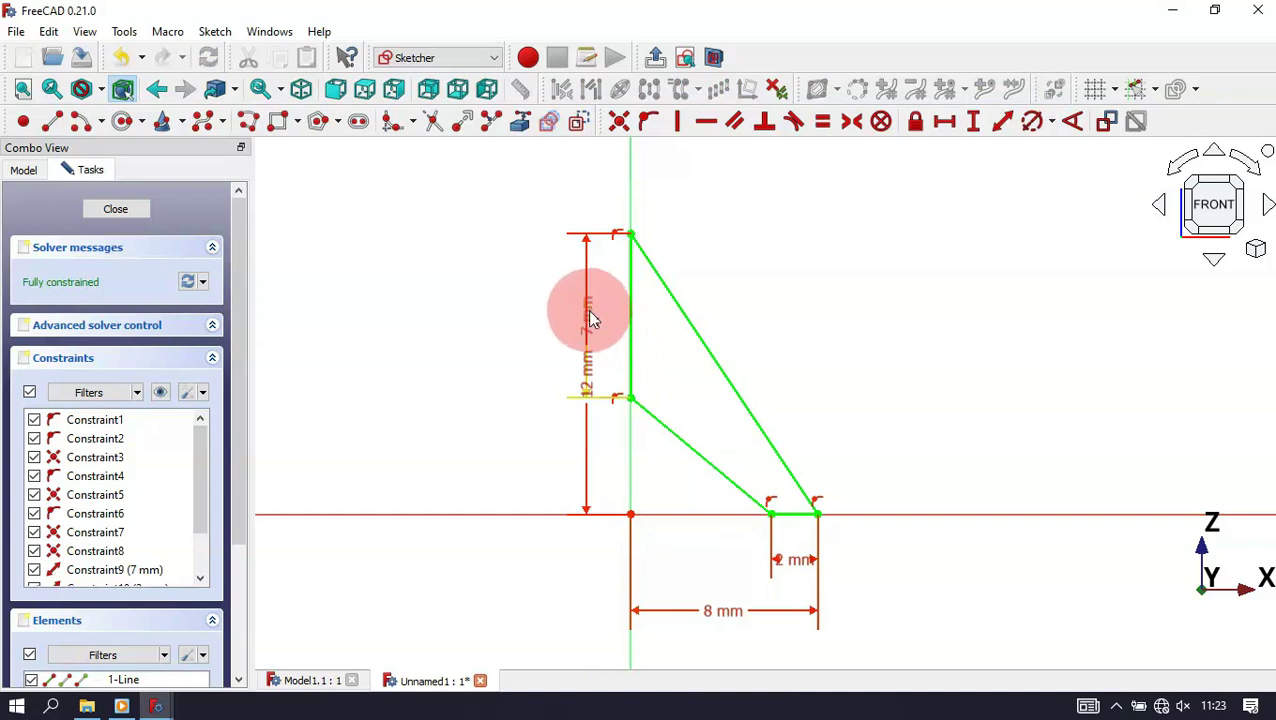
# Step: Move the 7 mm and 12 mm dimensions away from the profile, with 12 mm outermost, and close the sketch
pyautogui.moveTo(590, 318); pyautogui.dragTo(507, 318)
pyautogui.click(591, 385)
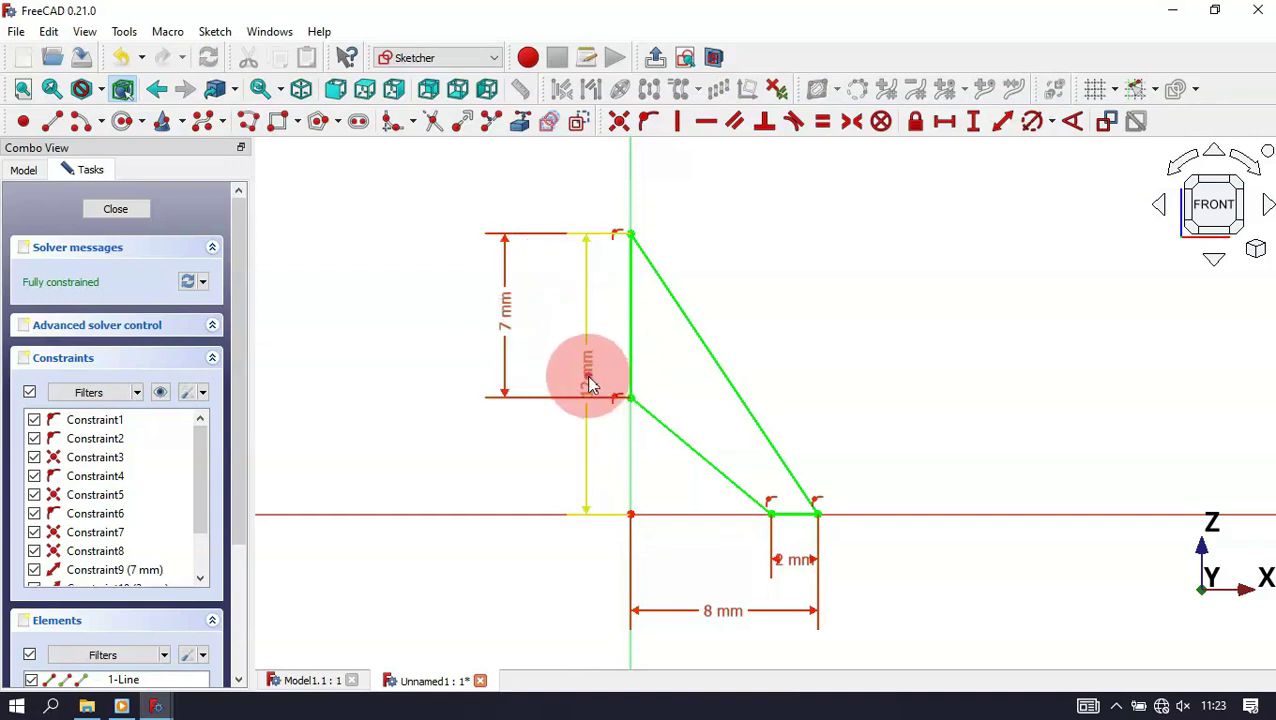
pyautogui.moveTo(591, 385); pyautogui.dragTo(409, 380)
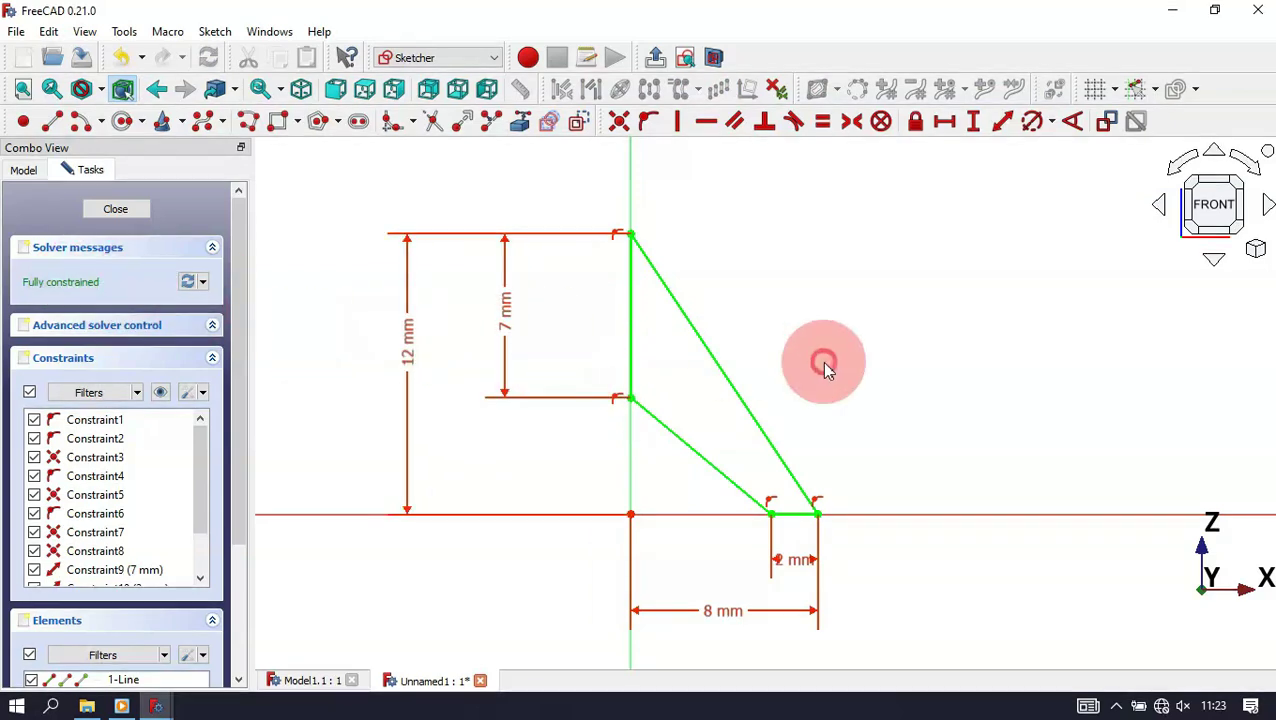
pyautogui.click(660, 60)
# Step: Revolve the tier profile 360° around the vertical sketch axis to form a hollow cone
pyautogui.scroll(10, 673, 258)
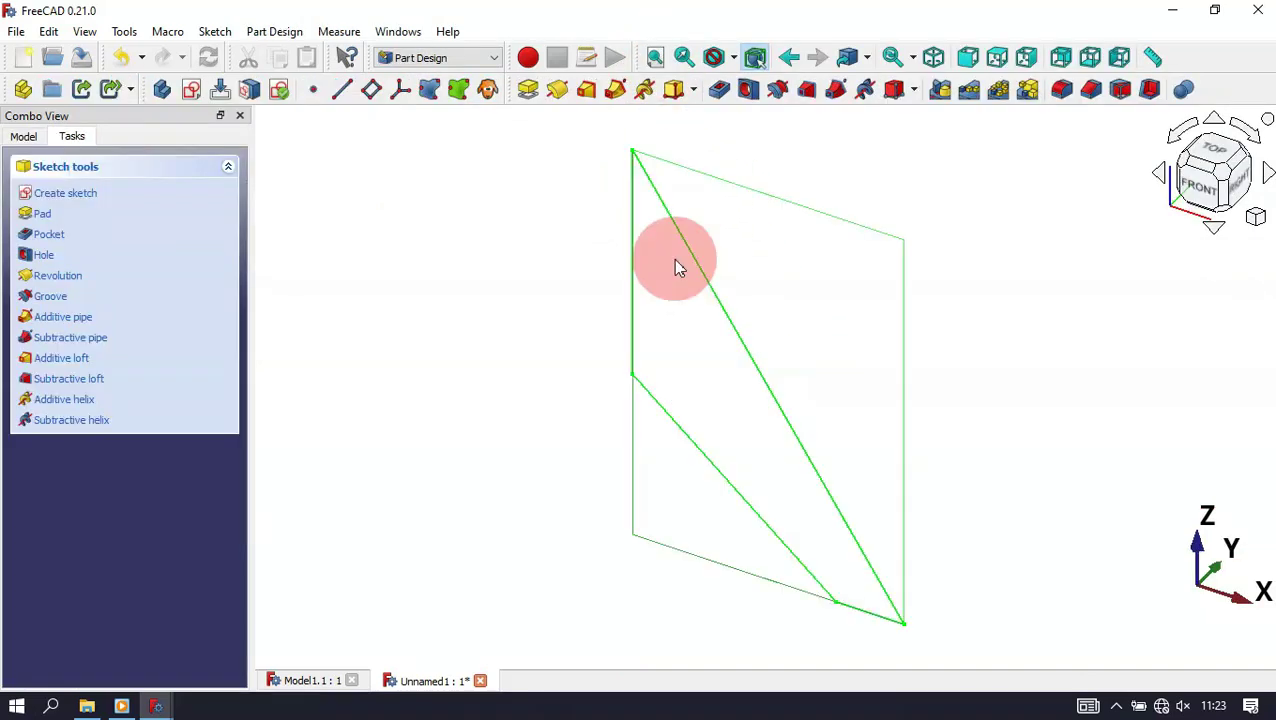
pyautogui.click(673, 372)
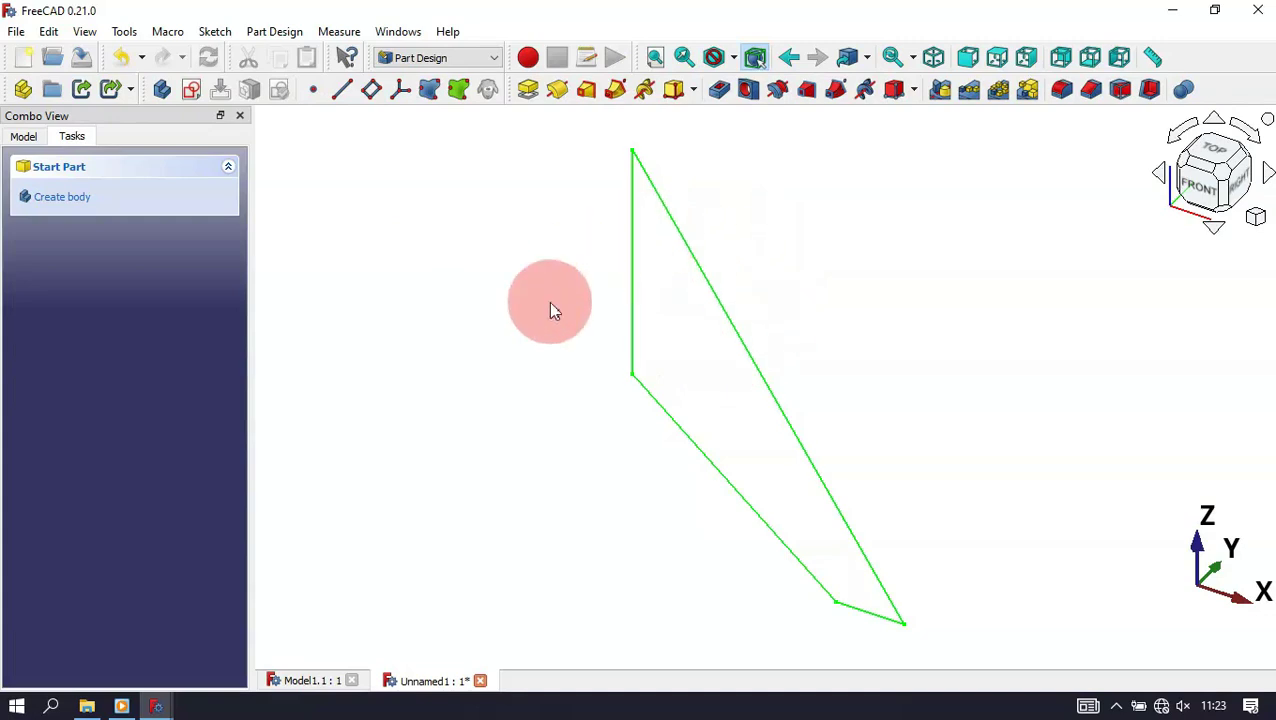
pyautogui.click(634, 204)
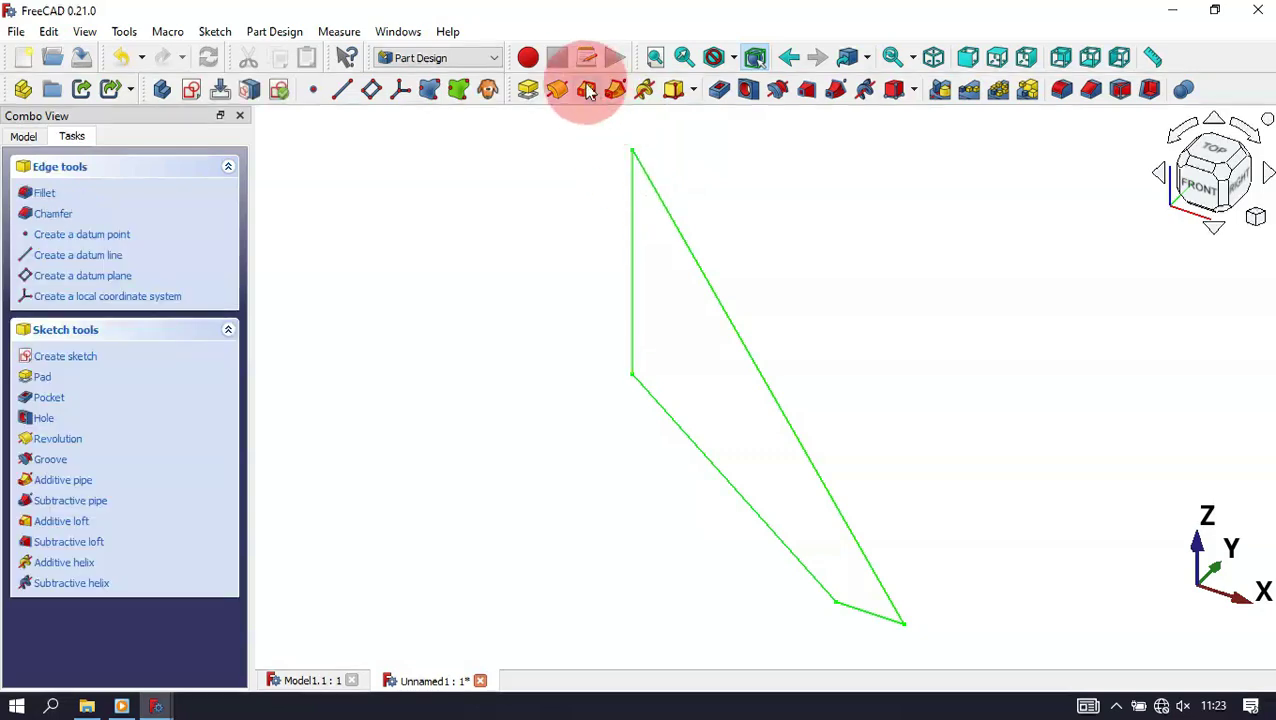
pyautogui.click(555, 90)
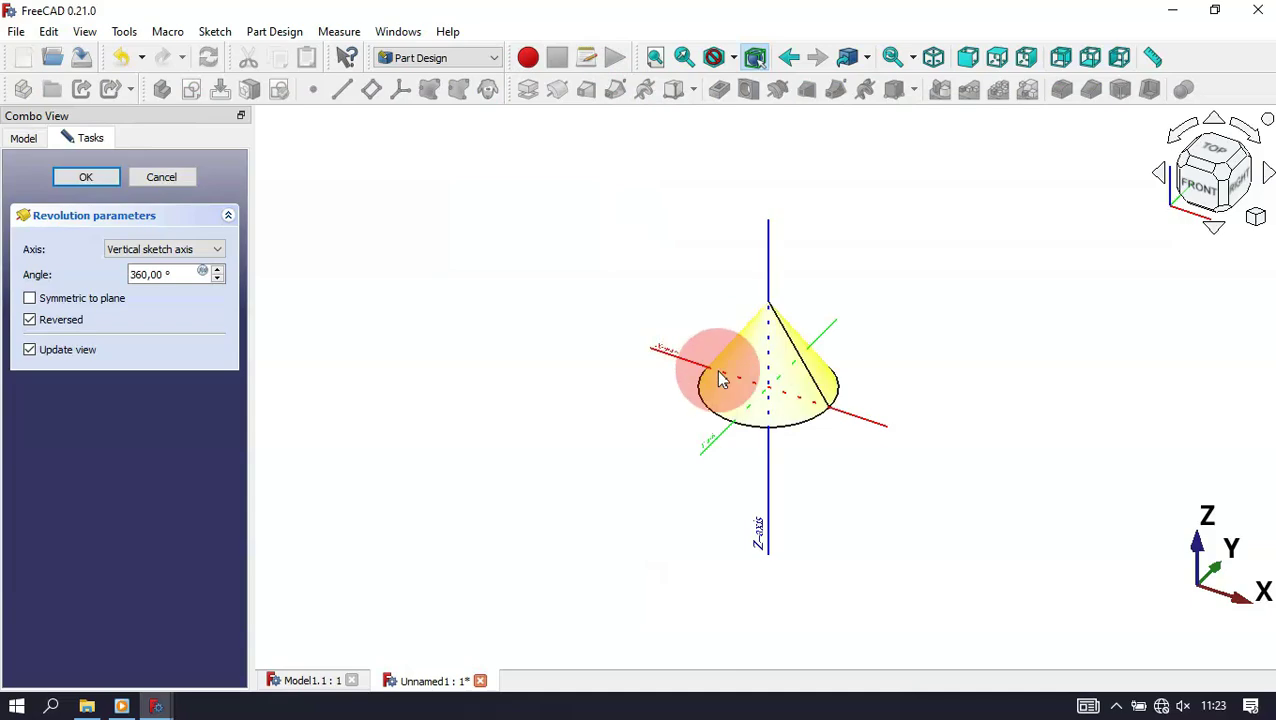
pyautogui.moveTo(720, 378); pyautogui.dragTo(560, 250)
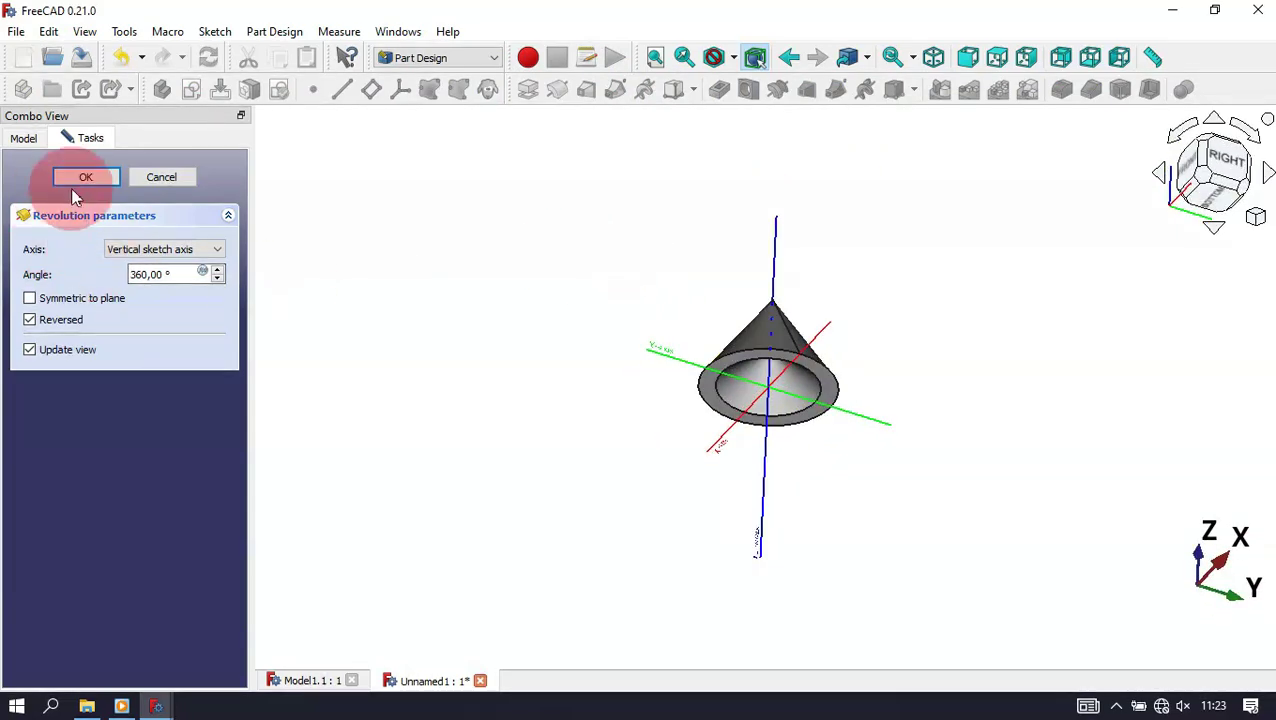
pyautogui.click(90, 178)
pyautogui.press('0')
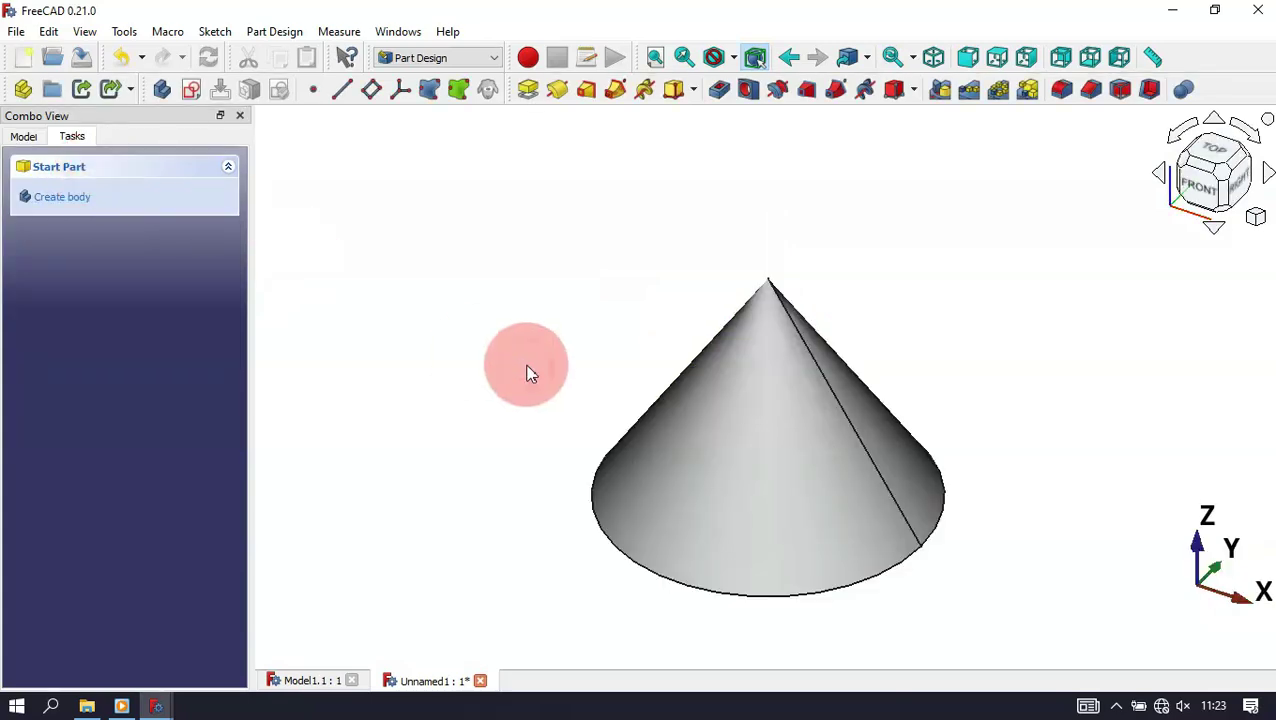
pyautogui.moveTo(849, 612); pyautogui.dragTo(876, 521)
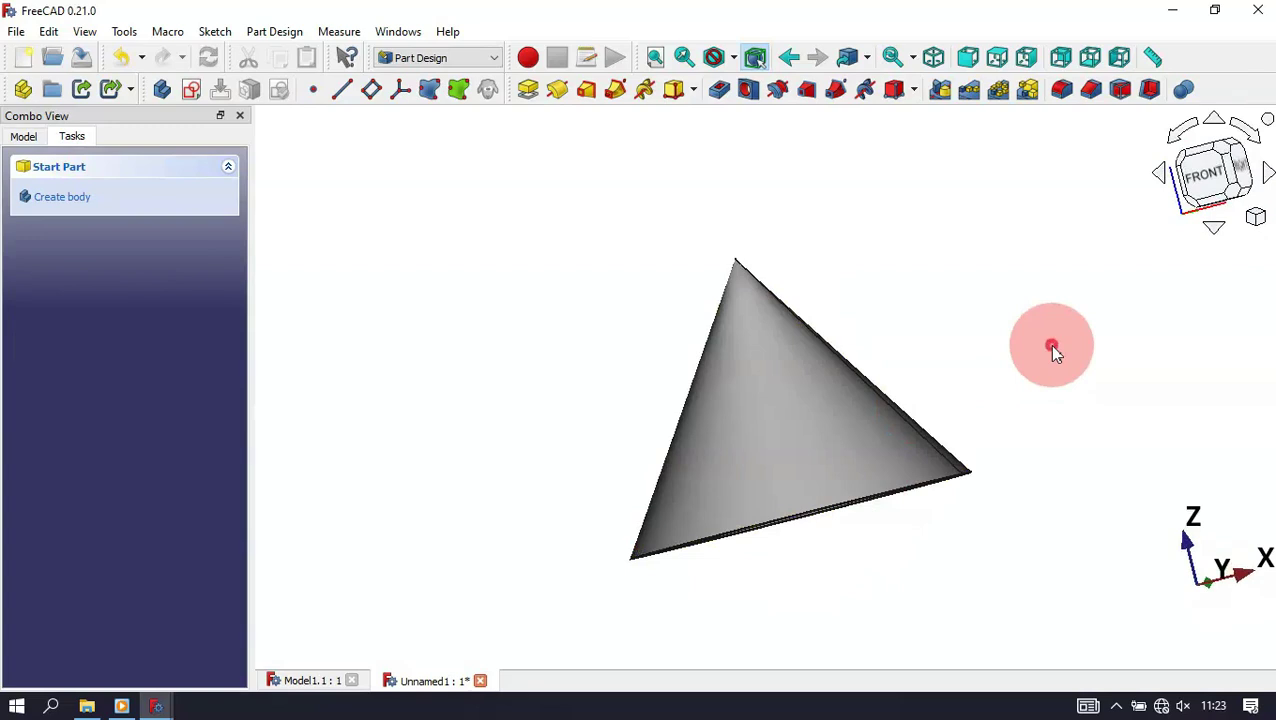
pyautogui.moveTo(1051, 347); pyautogui.dragTo(903, 408)
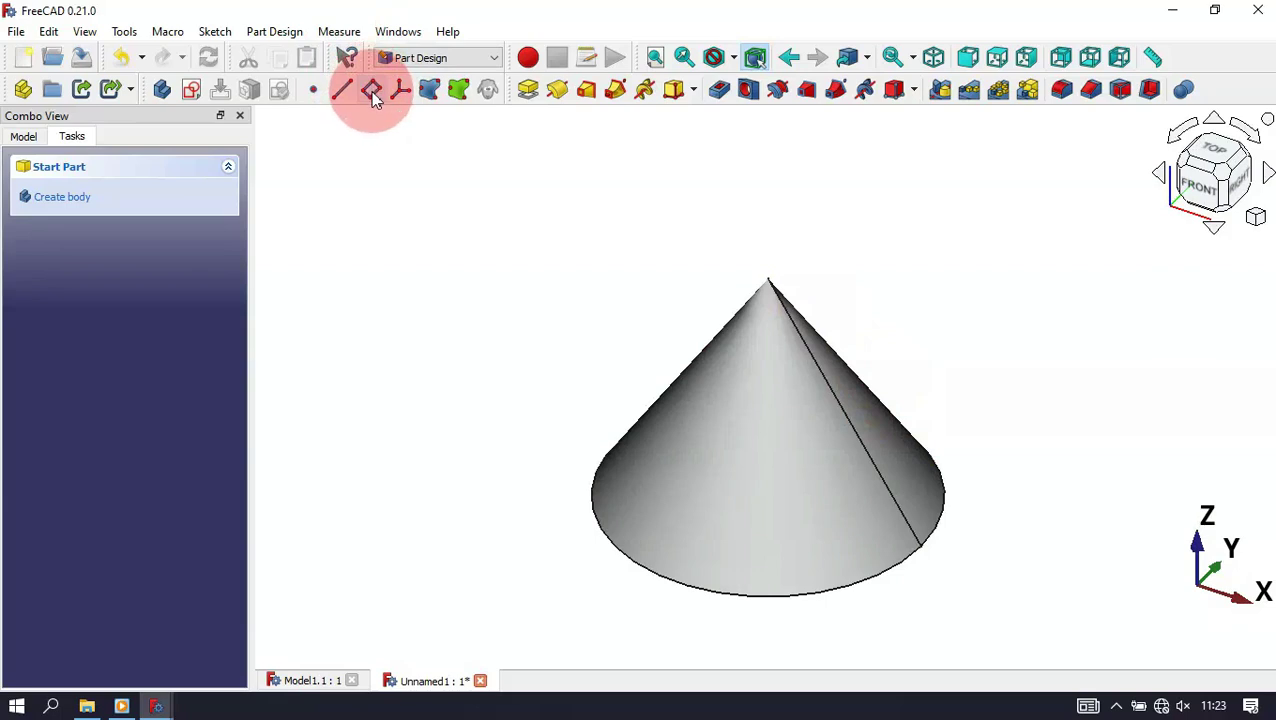
# Step: Start a datum plane with the cone's apex vertex and its slanted seam edge as references
pyautogui.click(372, 92)
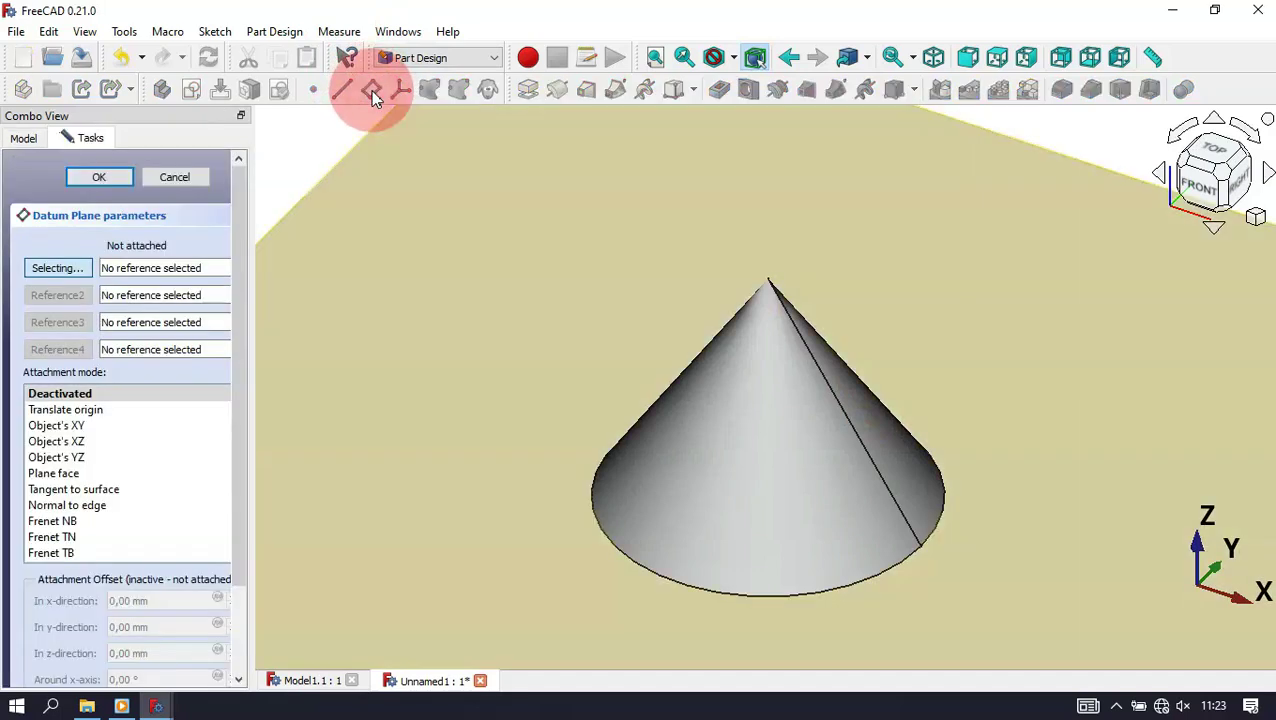
pyautogui.scroll(-5, 706, 314)
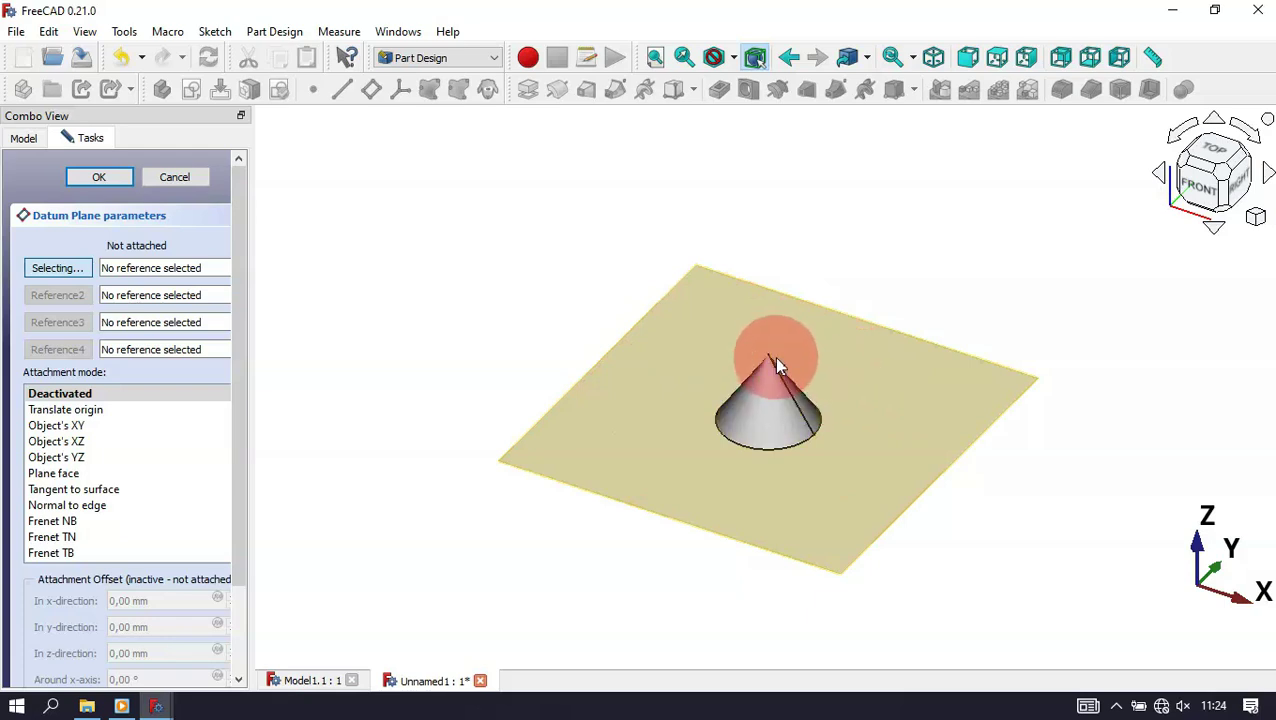
pyautogui.scroll(6, 776, 360)
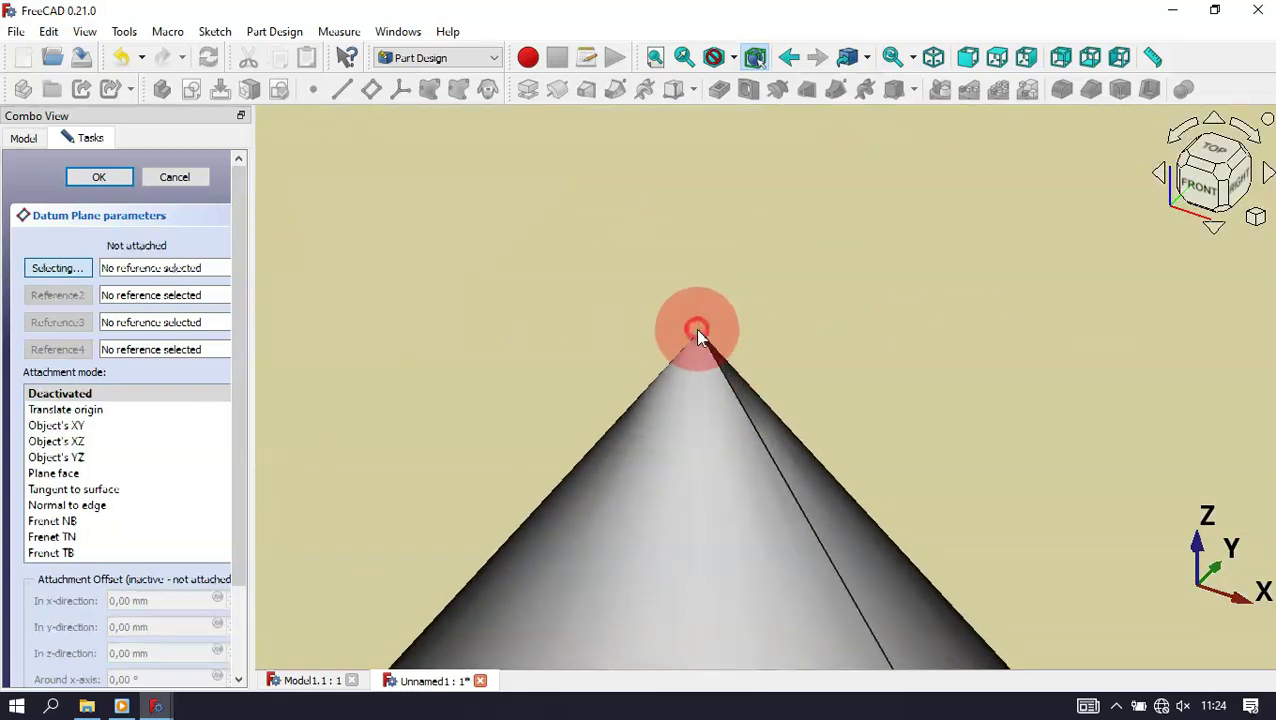
pyautogui.click(698, 335)
pyautogui.scroll(-5, 614, 220)
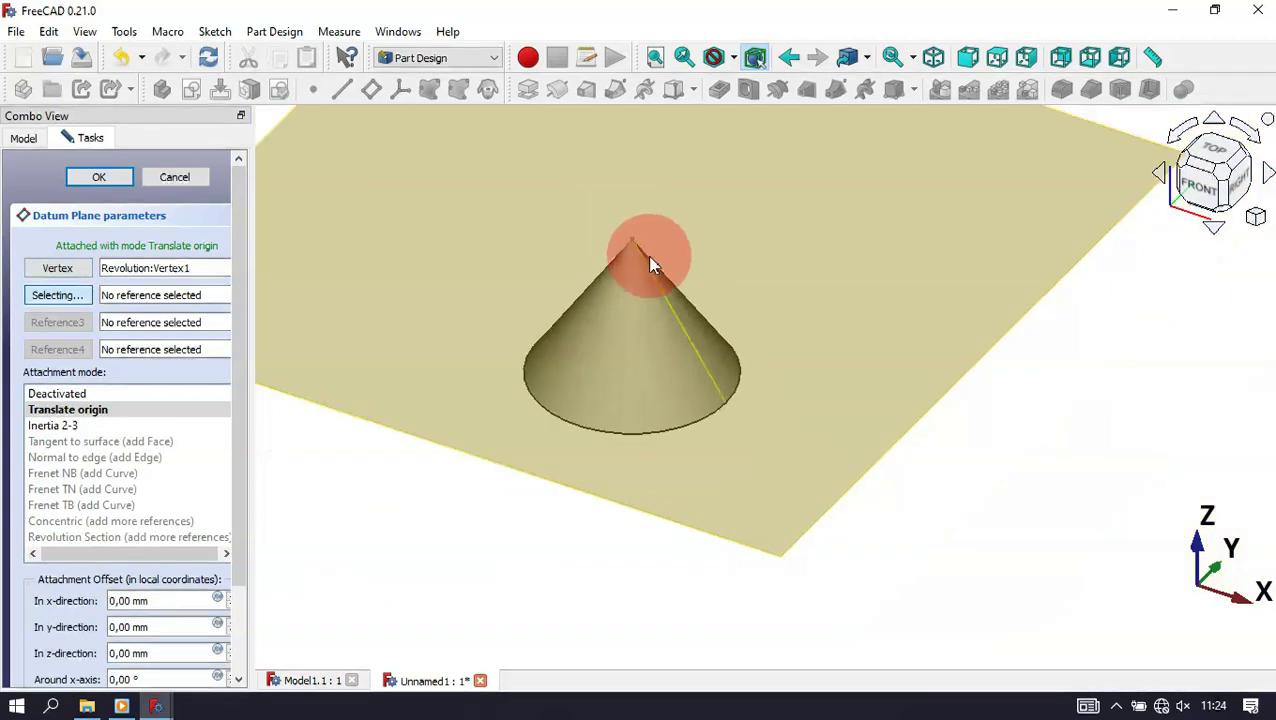
pyautogui.scroll(5, 690, 290)
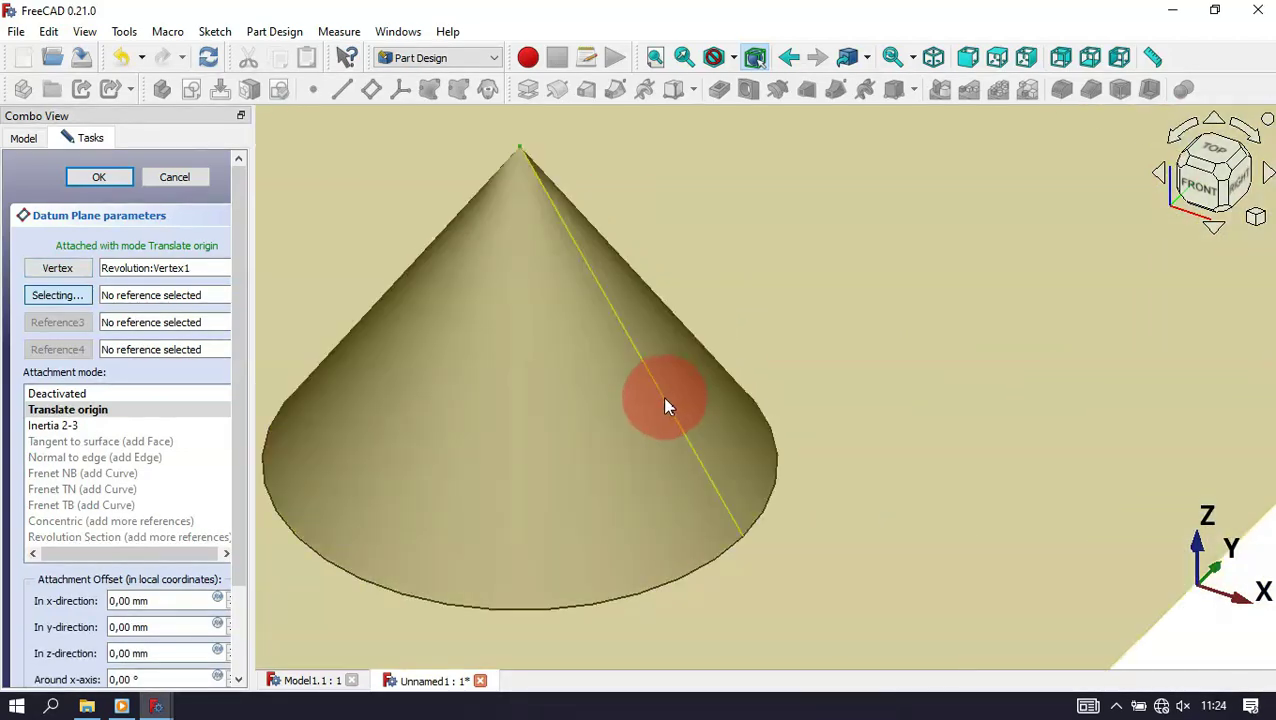
pyautogui.click(666, 400)
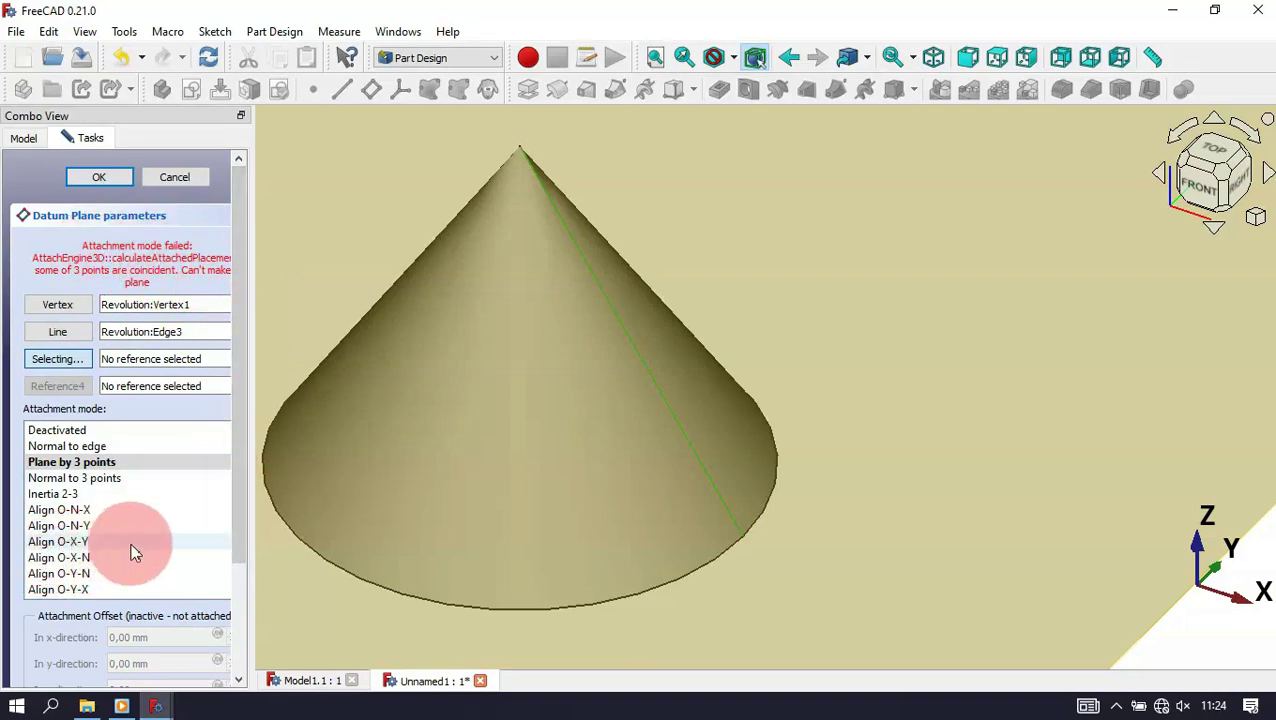
# Step: Set the datum plane's attachment mode to Align O-X-Y and create the plane along the cone's side
pyautogui.click(86, 542)
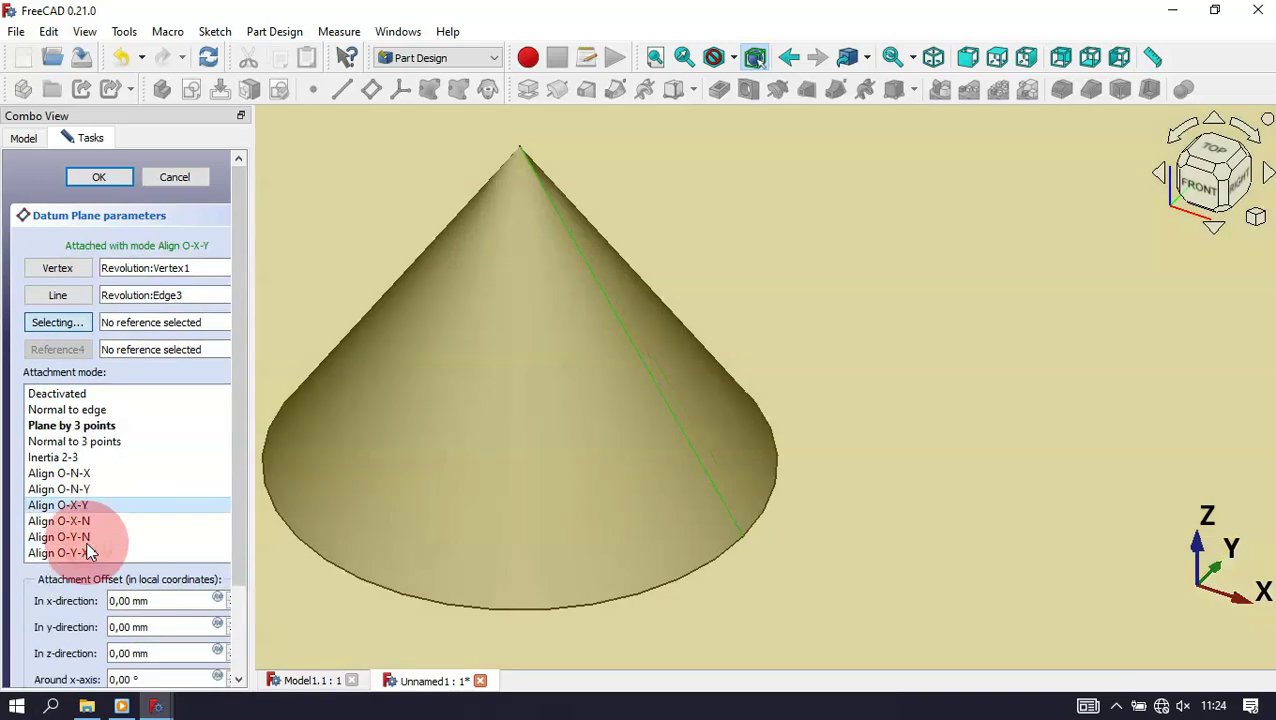
pyautogui.scroll(-5, 758, 410)
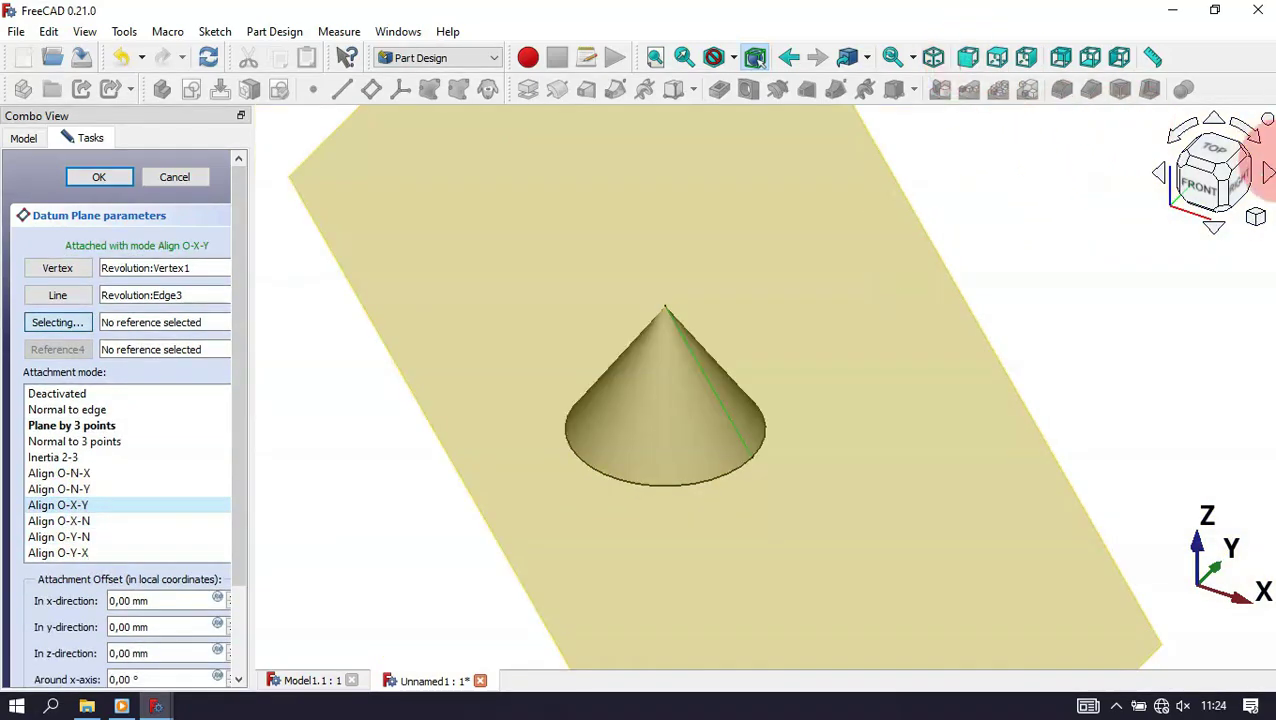
pyautogui.click(1205, 186)
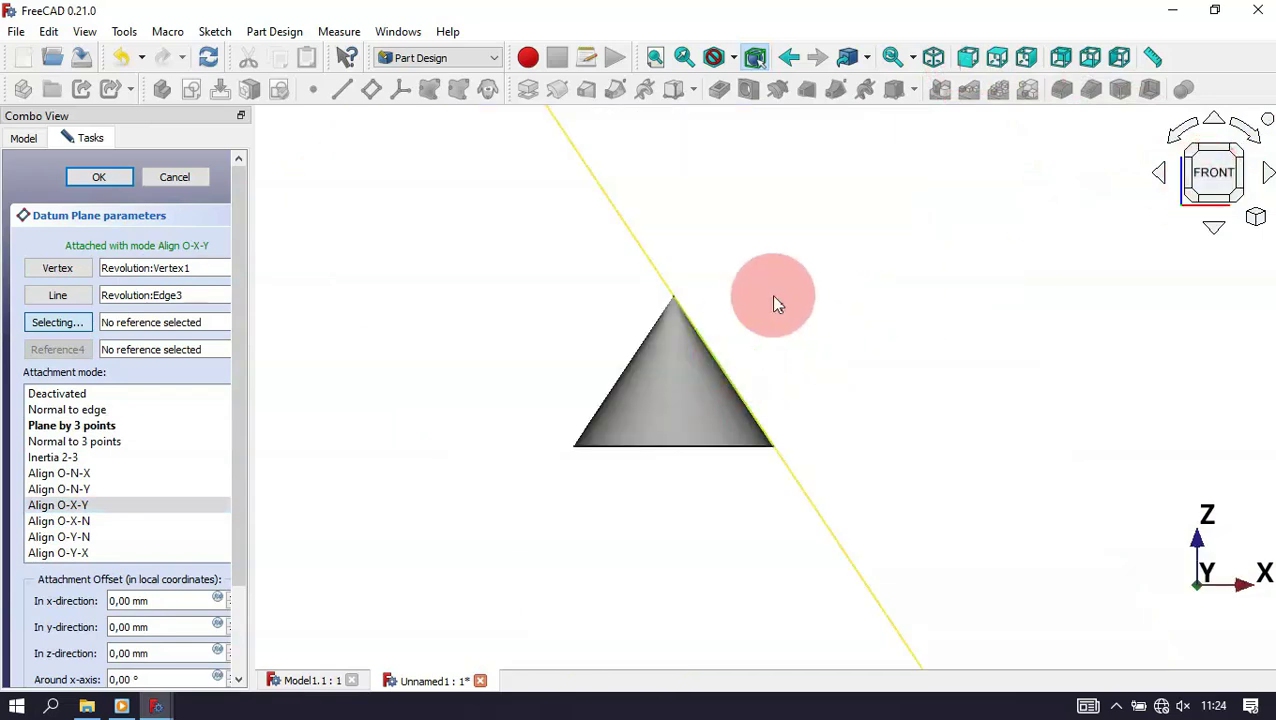
pyautogui.scroll(-3, 785, 360)
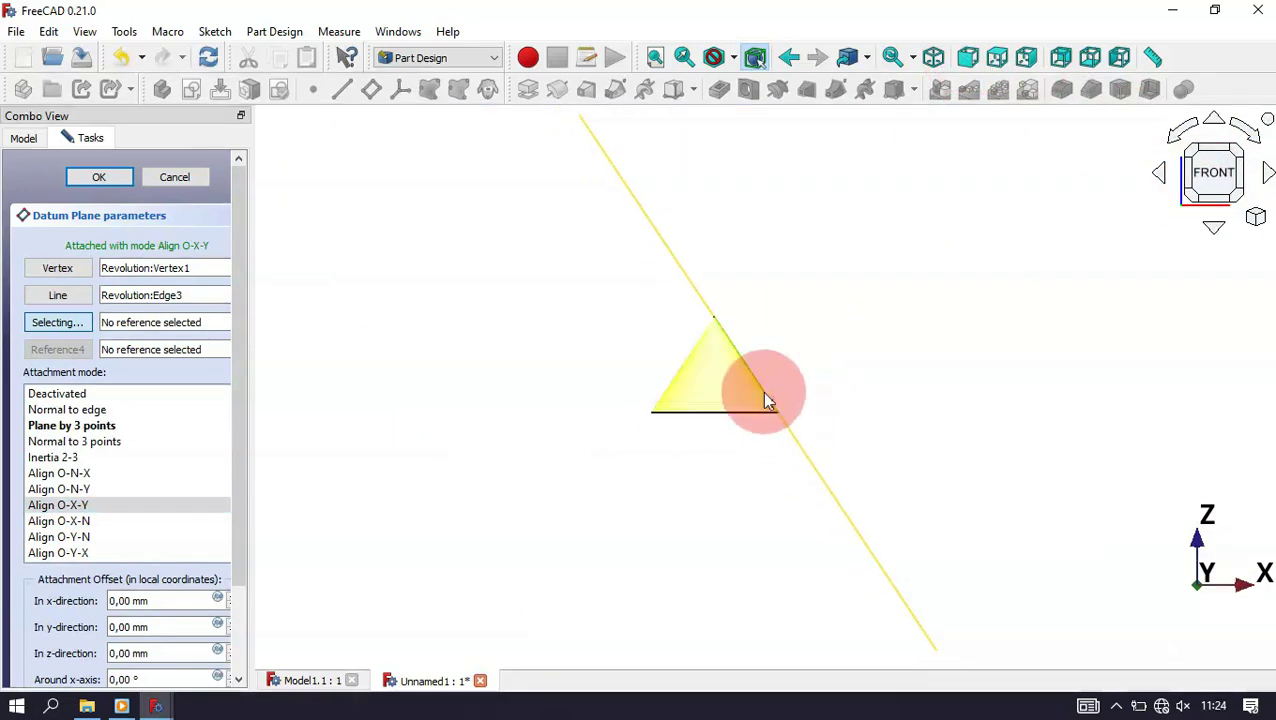
pyautogui.scroll(4, 780, 365)
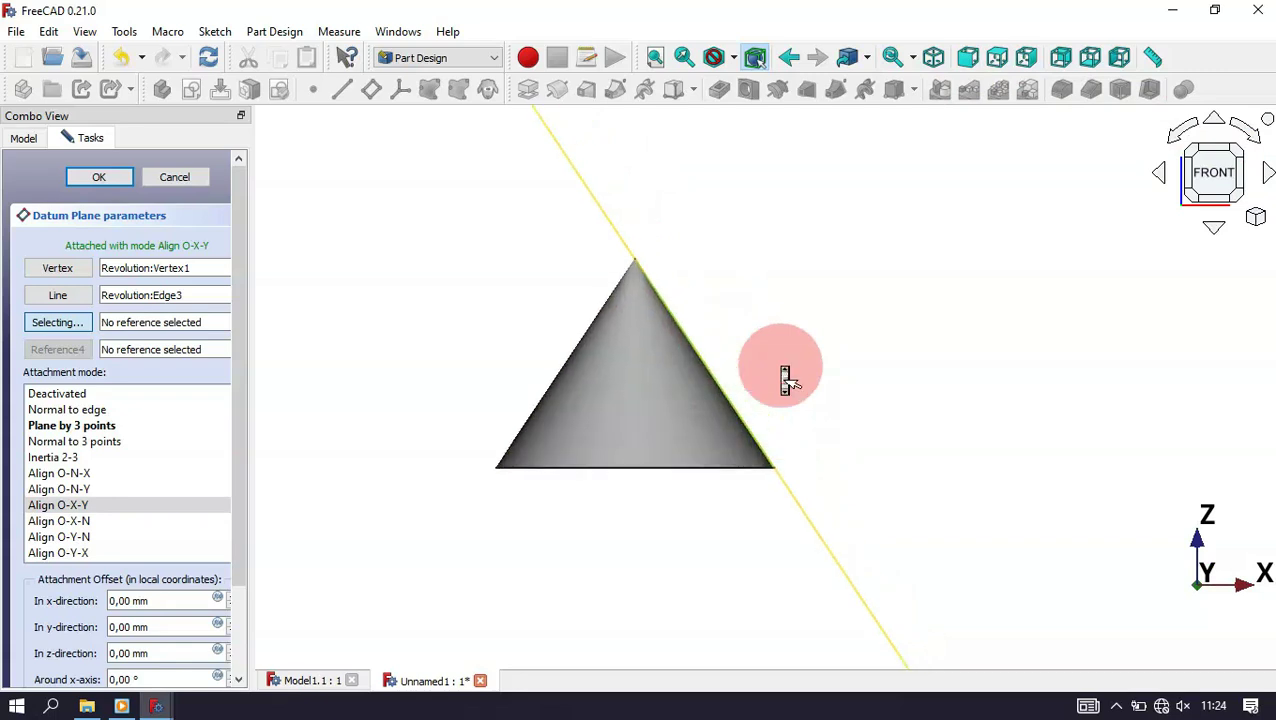
pyautogui.press('0')
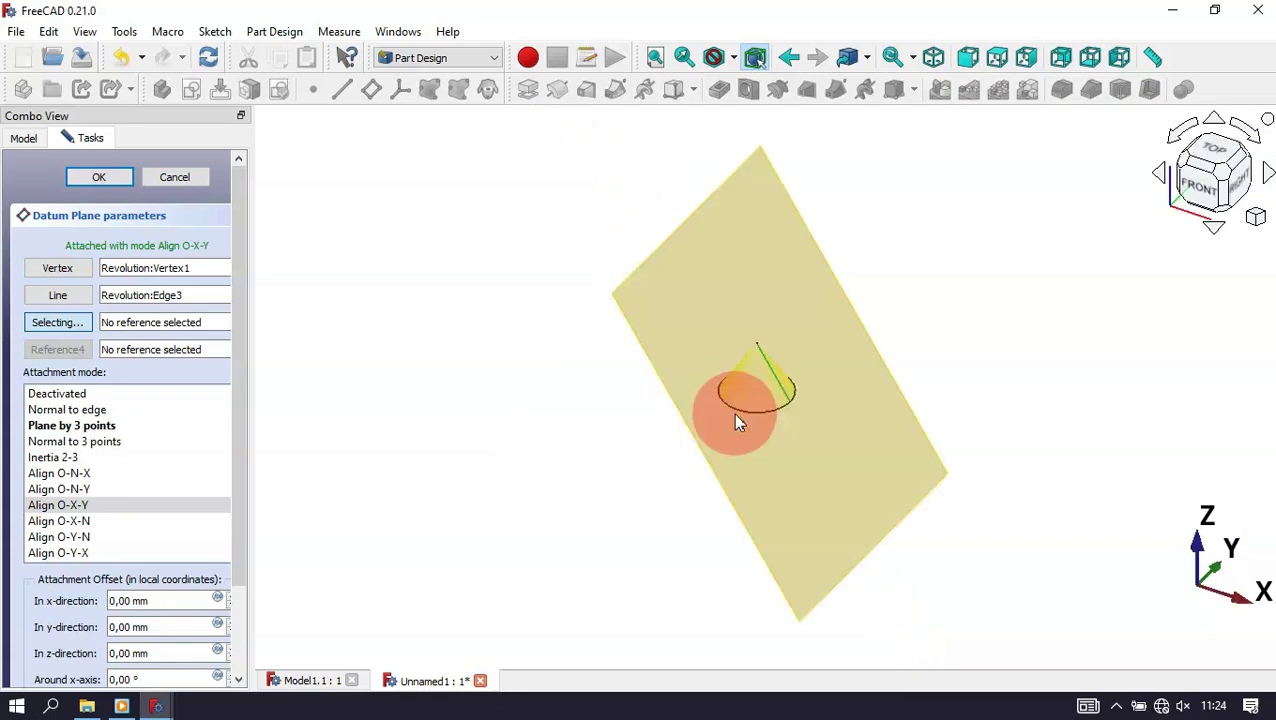
pyautogui.click(99, 177)
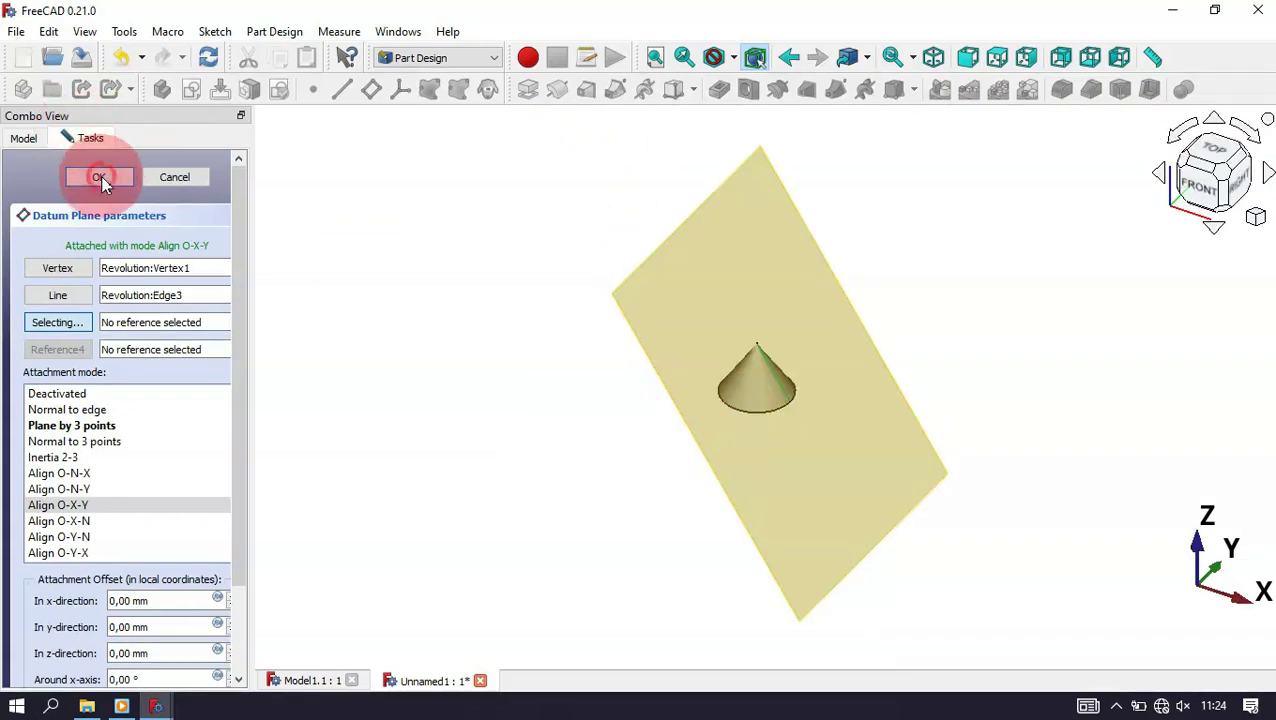
pyautogui.click(496, 376)
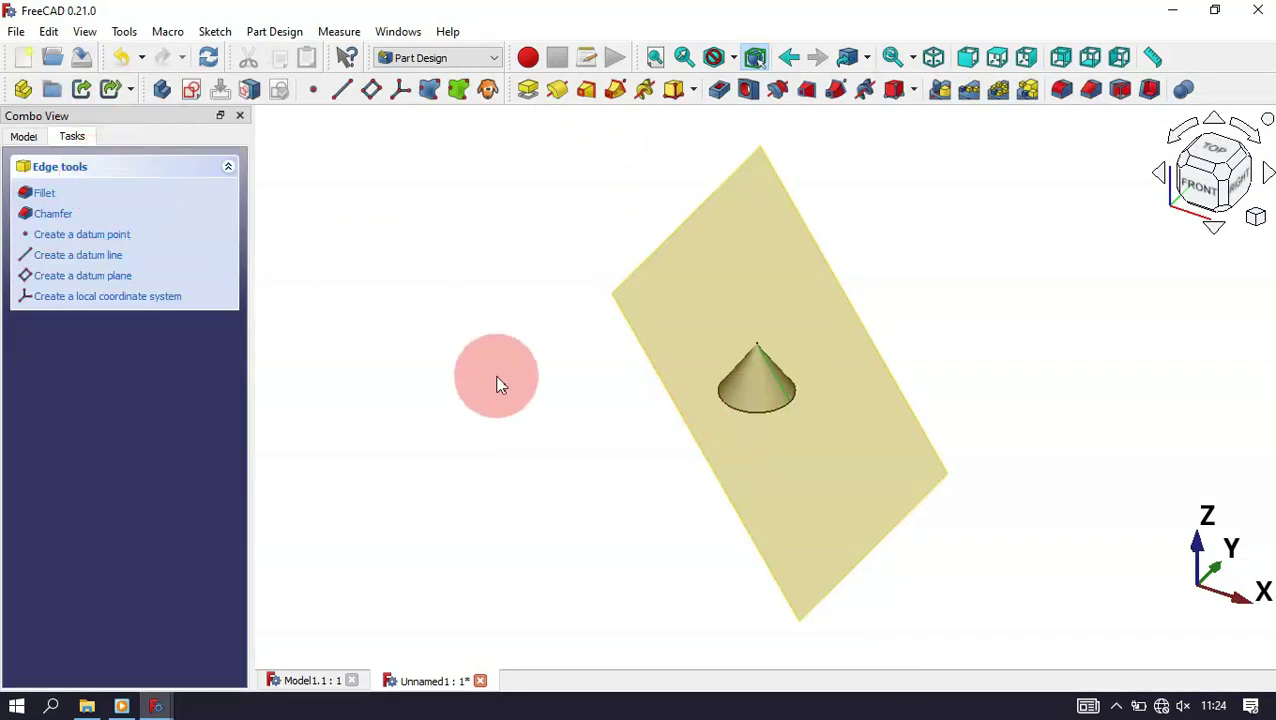
# Step: Create a new sketch on the slanted datum plane
pyautogui.click(26, 136)
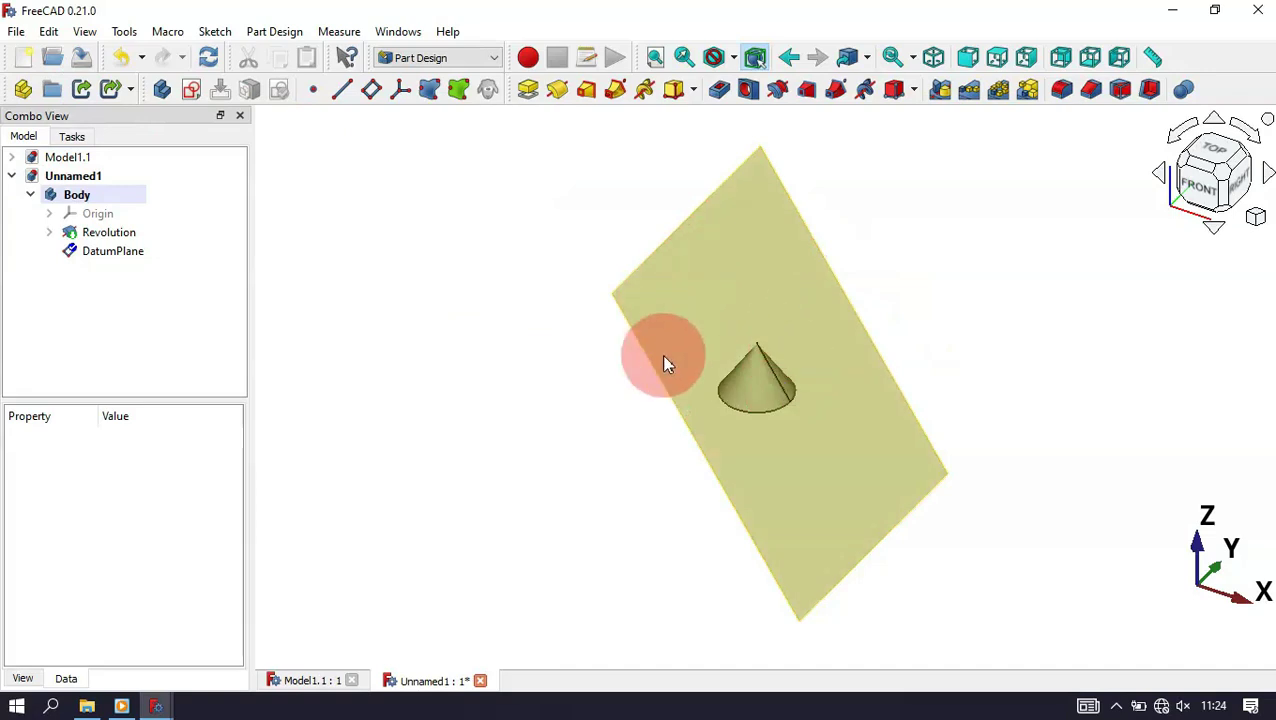
pyautogui.click(633, 291)
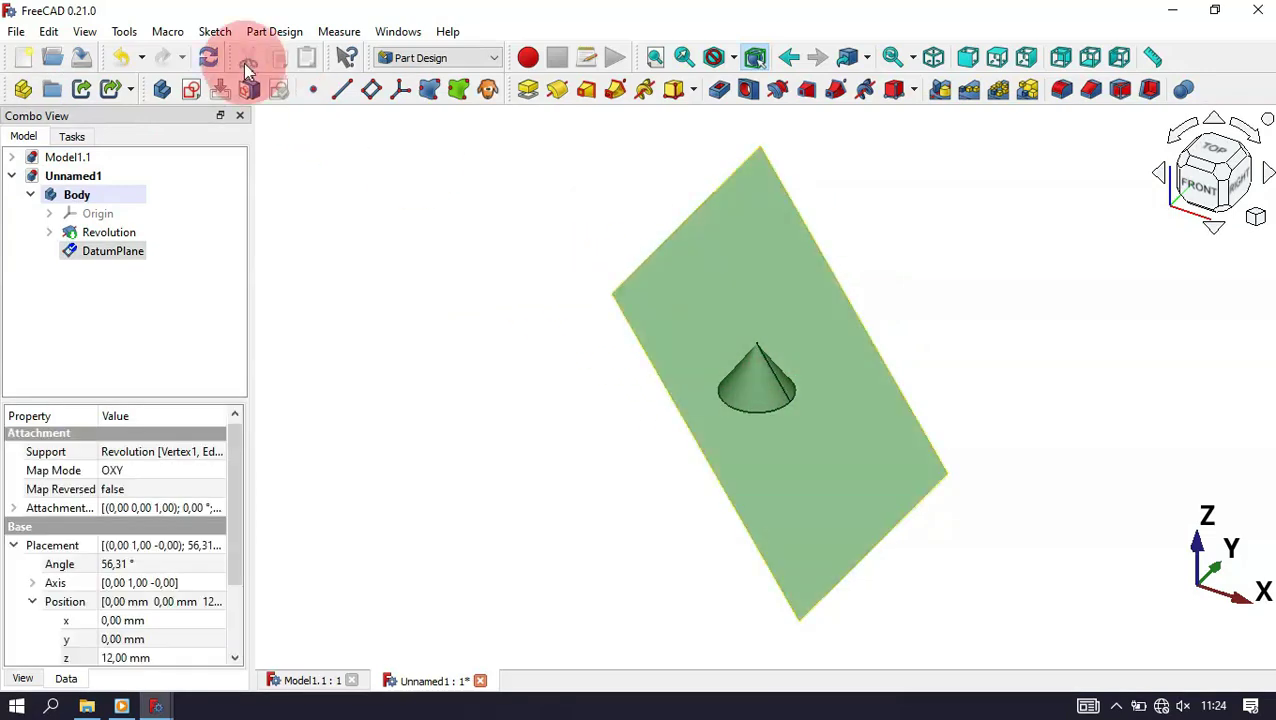
pyautogui.click(191, 89)
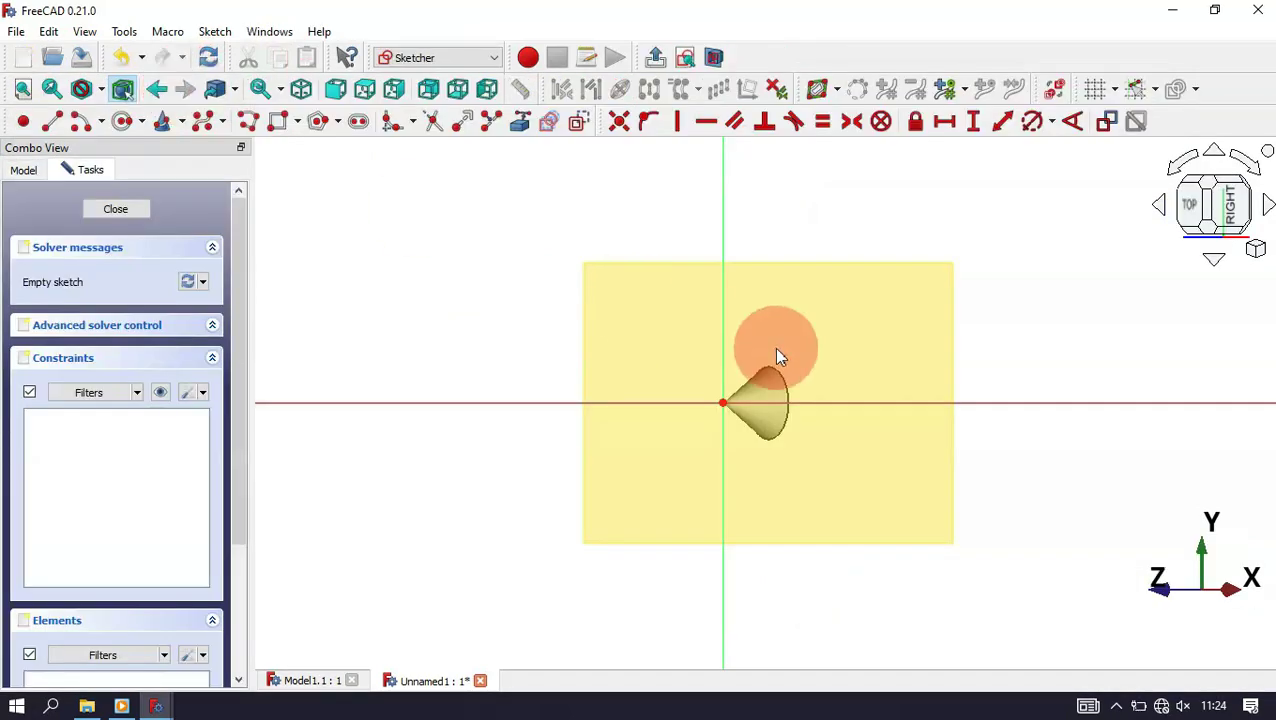
# Step: Project the cone's circular base edge into the sketch as external geometry
pyautogui.scroll(3, 871, 401)
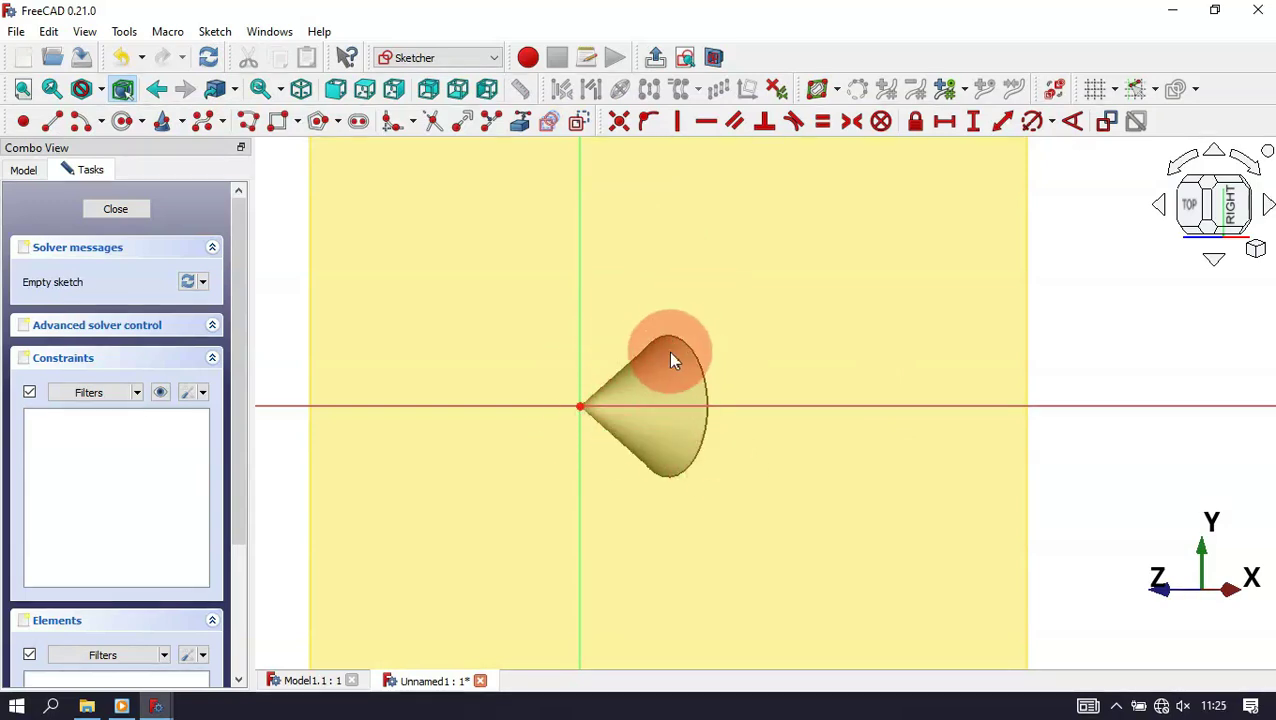
pyautogui.click(520, 124)
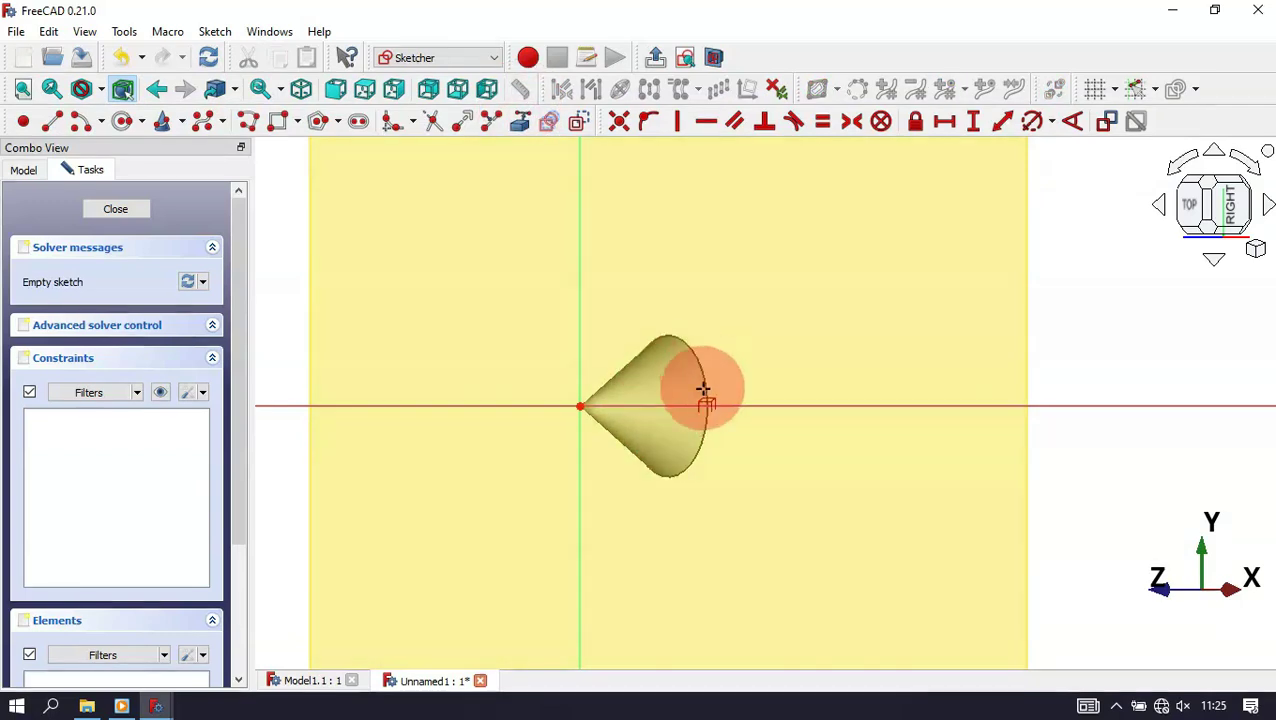
pyautogui.scroll(3, 686, 378)
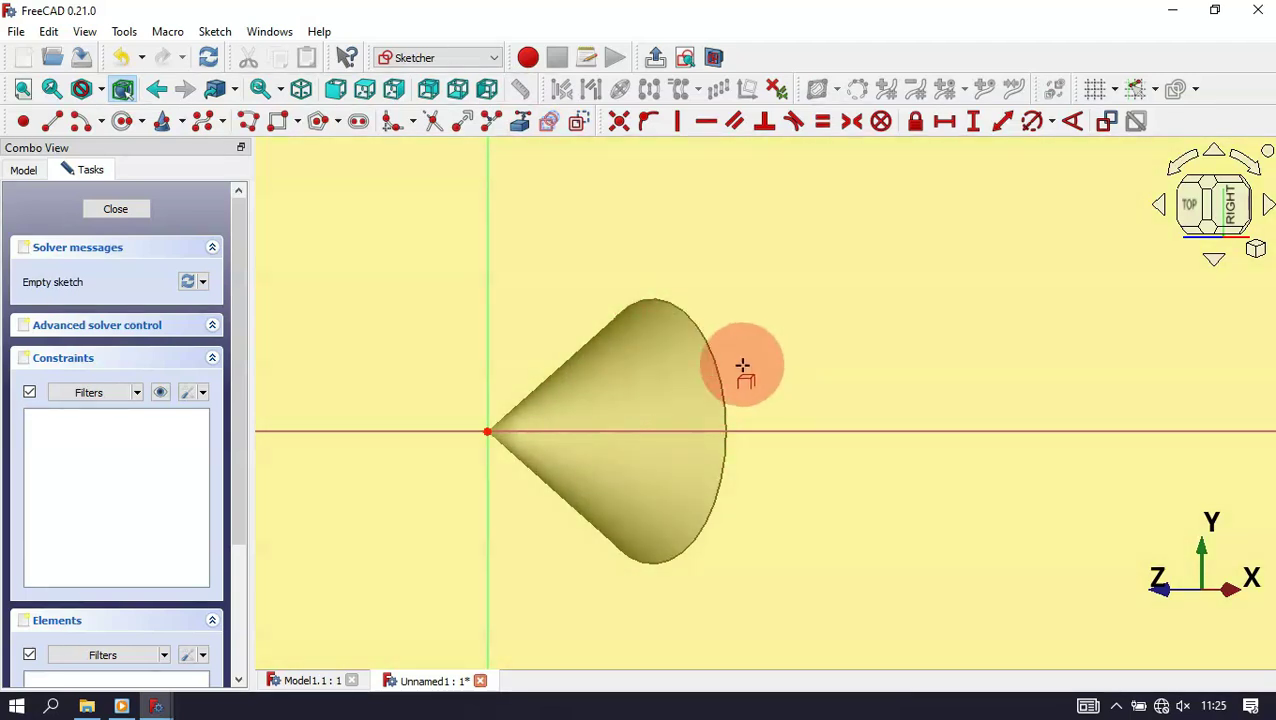
pyautogui.press('0')
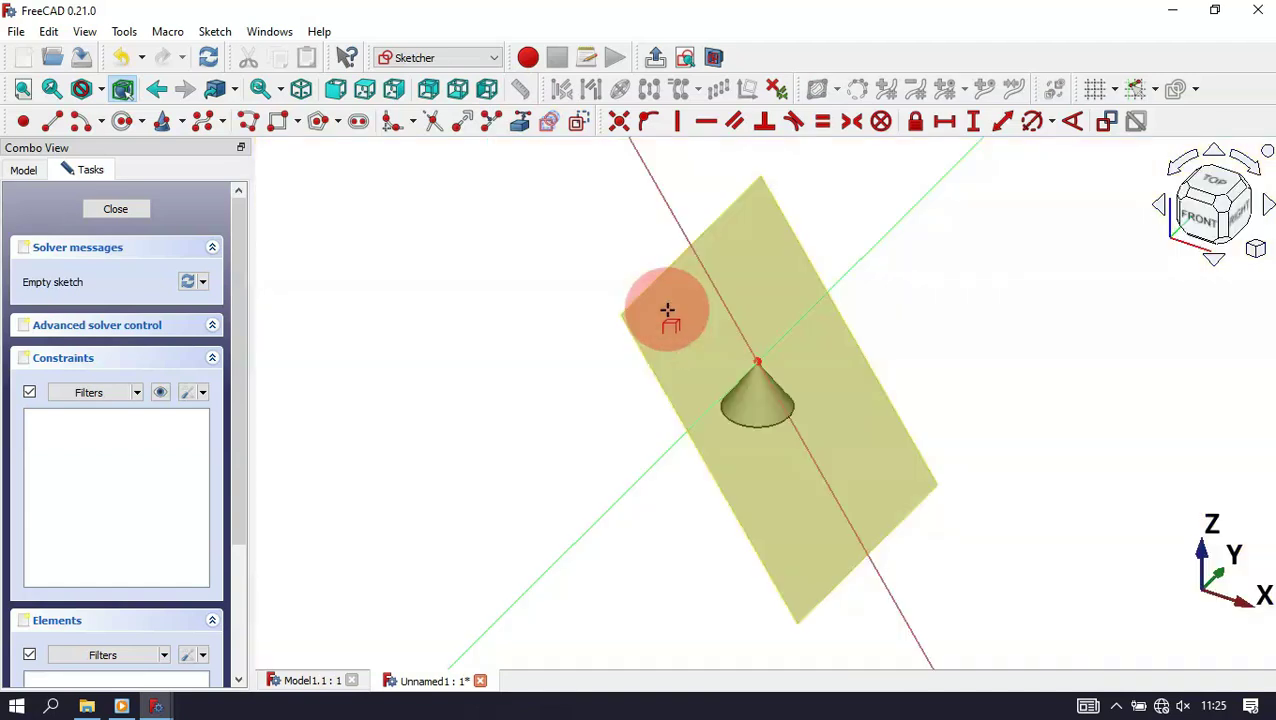
pyautogui.scroll(10, 748, 418)
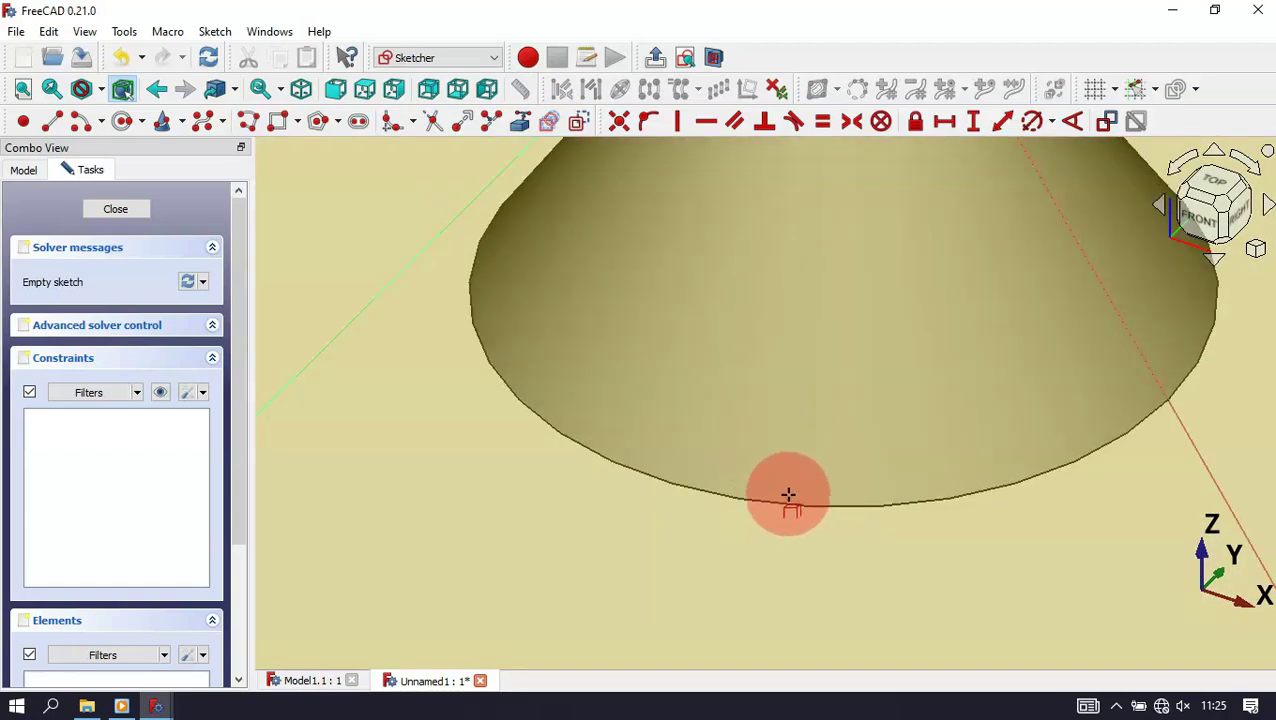
pyautogui.scroll(-8, 787, 498)
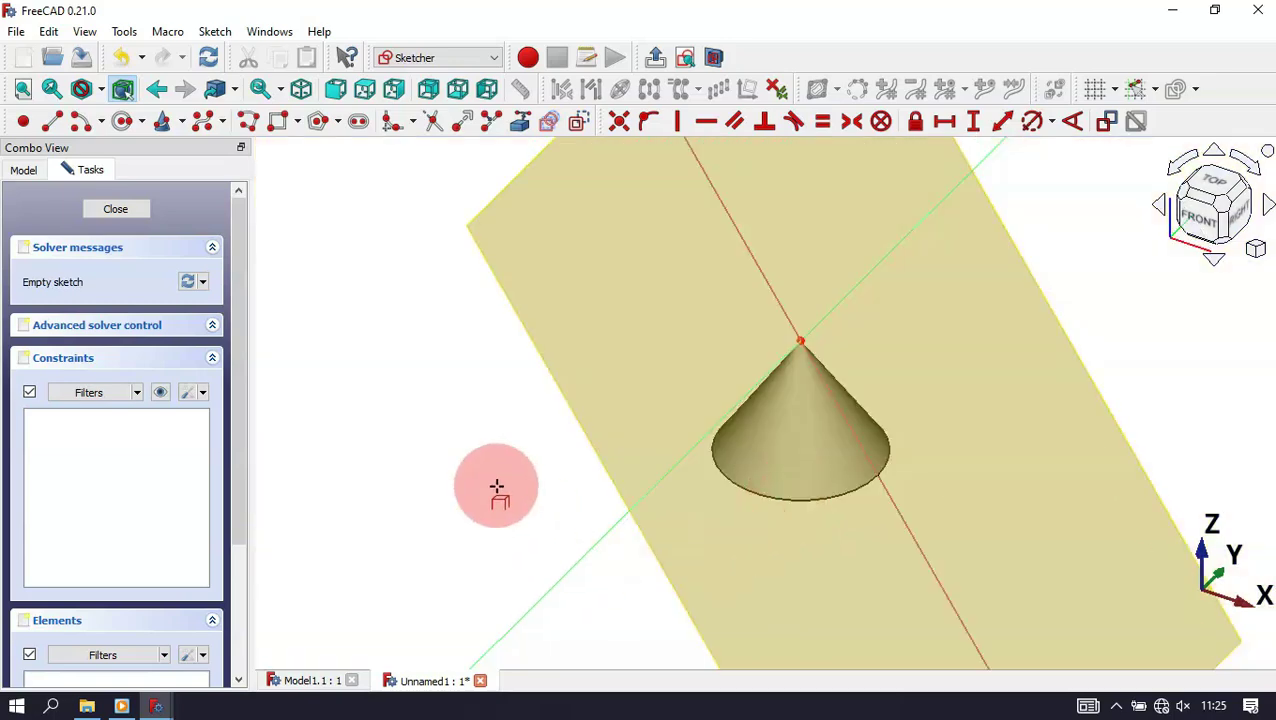
pyautogui.moveTo(500, 494)
pyautogui.mouseDown(button='middle')
pyautogui.moveTo(681, 481)
pyautogui.moveTo(631, 481)
pyautogui.mouseUp(button='middle')
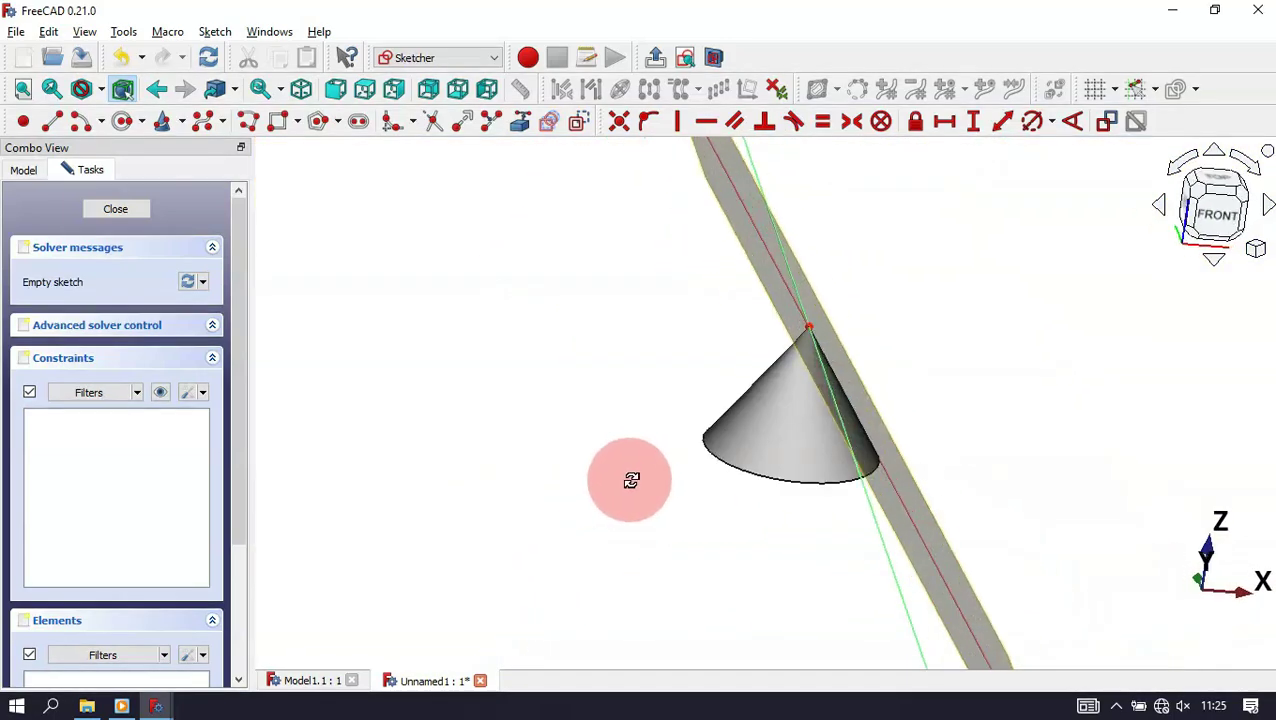
pyautogui.click(776, 477)
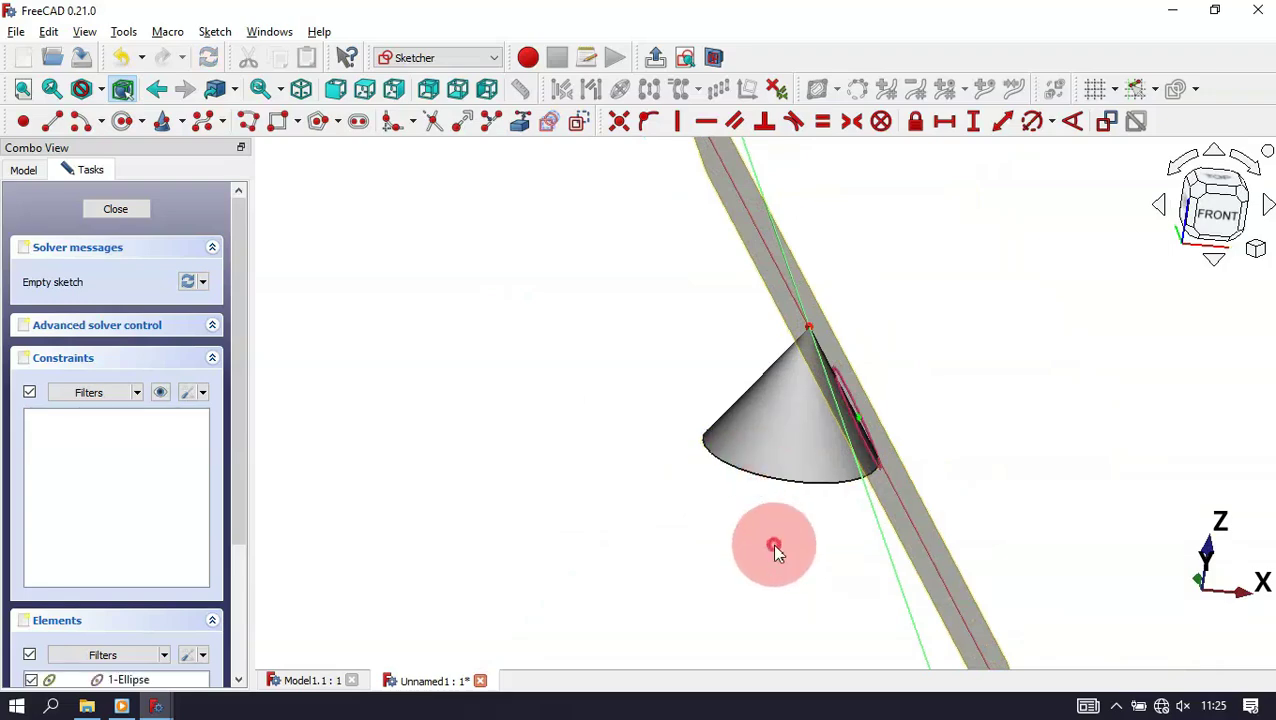
# Step: Project the cone's inner circular base edge into the sketch as external geometry and close the sketch
pyautogui.moveTo(776, 549); pyautogui.dragTo(804, 487, button='middle')
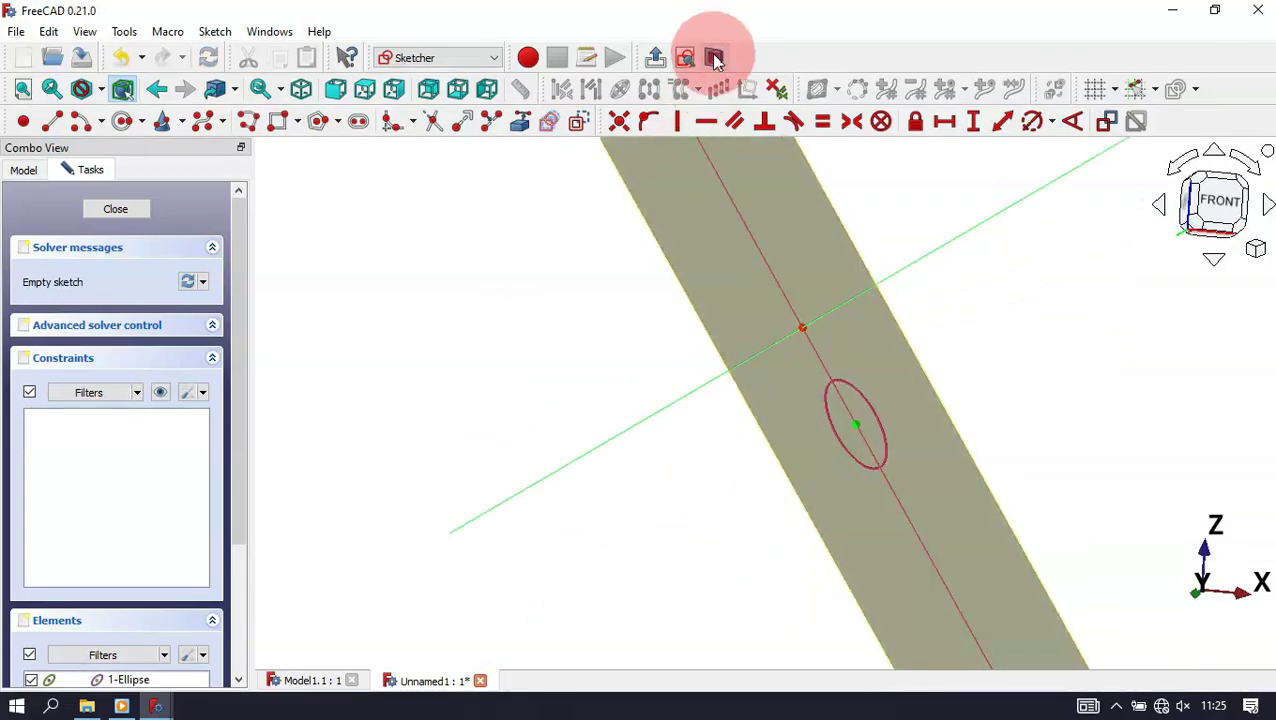
pyautogui.click(714, 57)
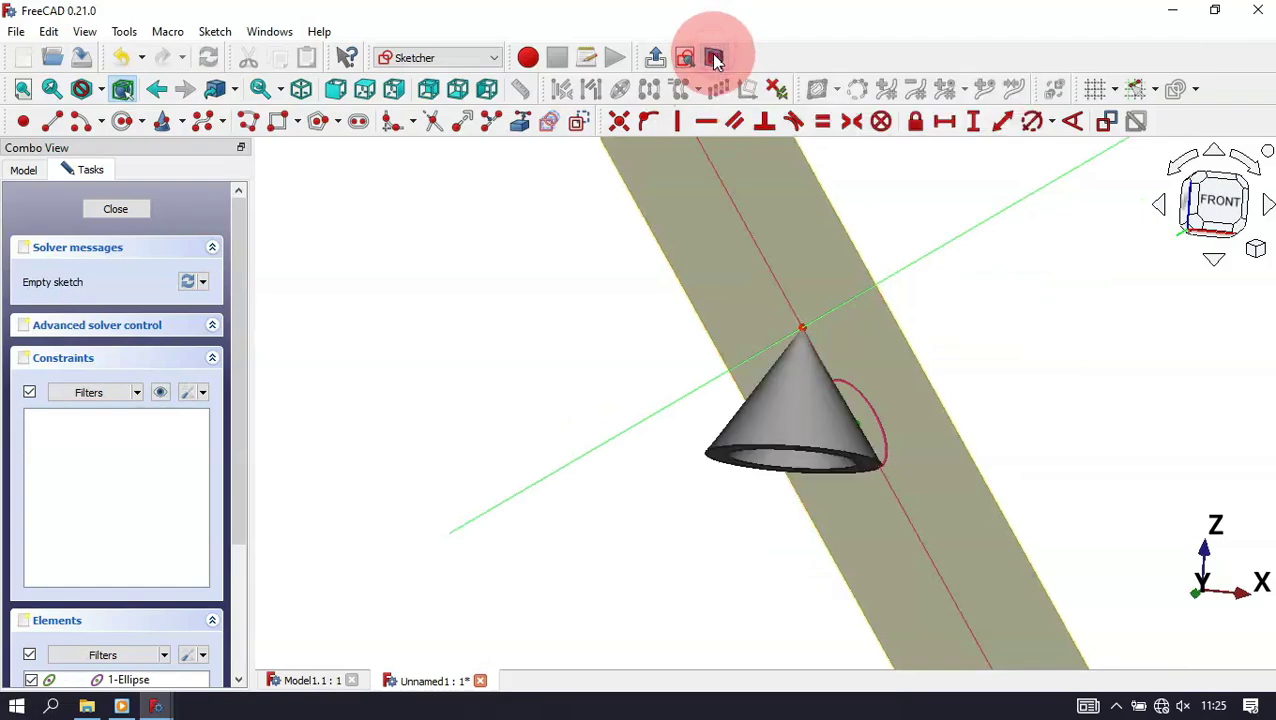
pyautogui.click(818, 470)
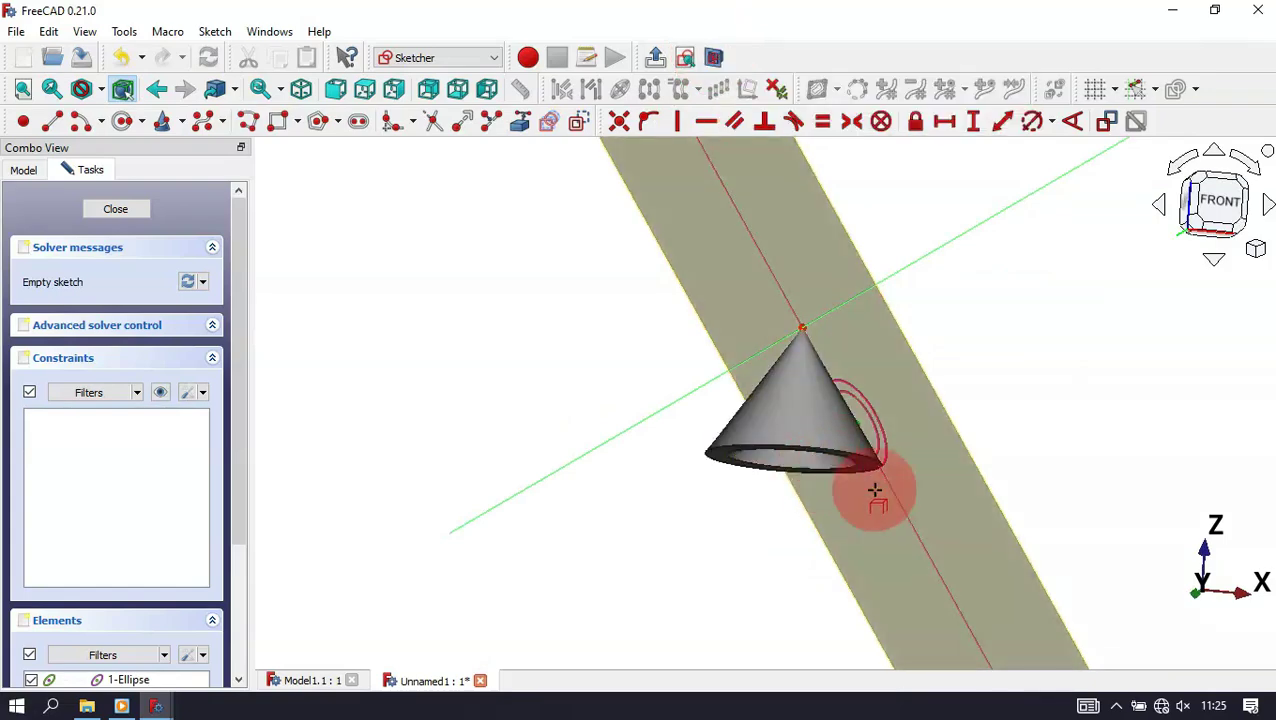
pyautogui.press('0')
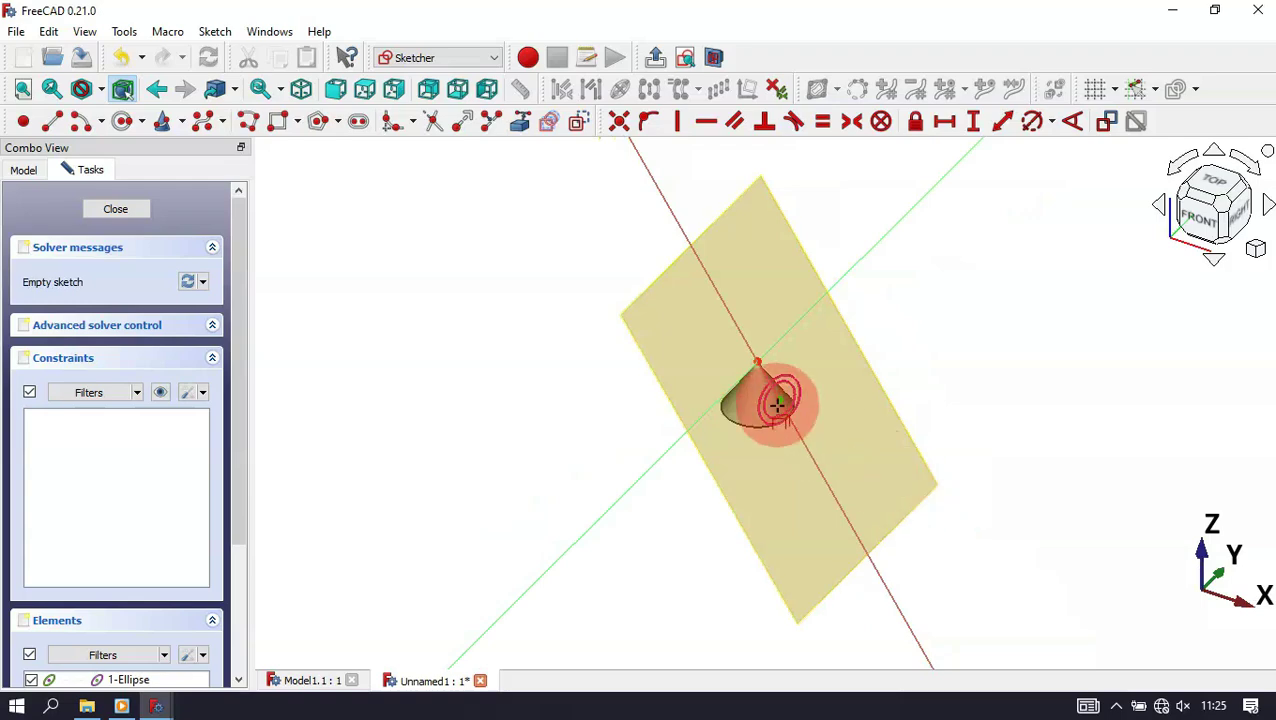
pyautogui.scroll(4, 778, 403)
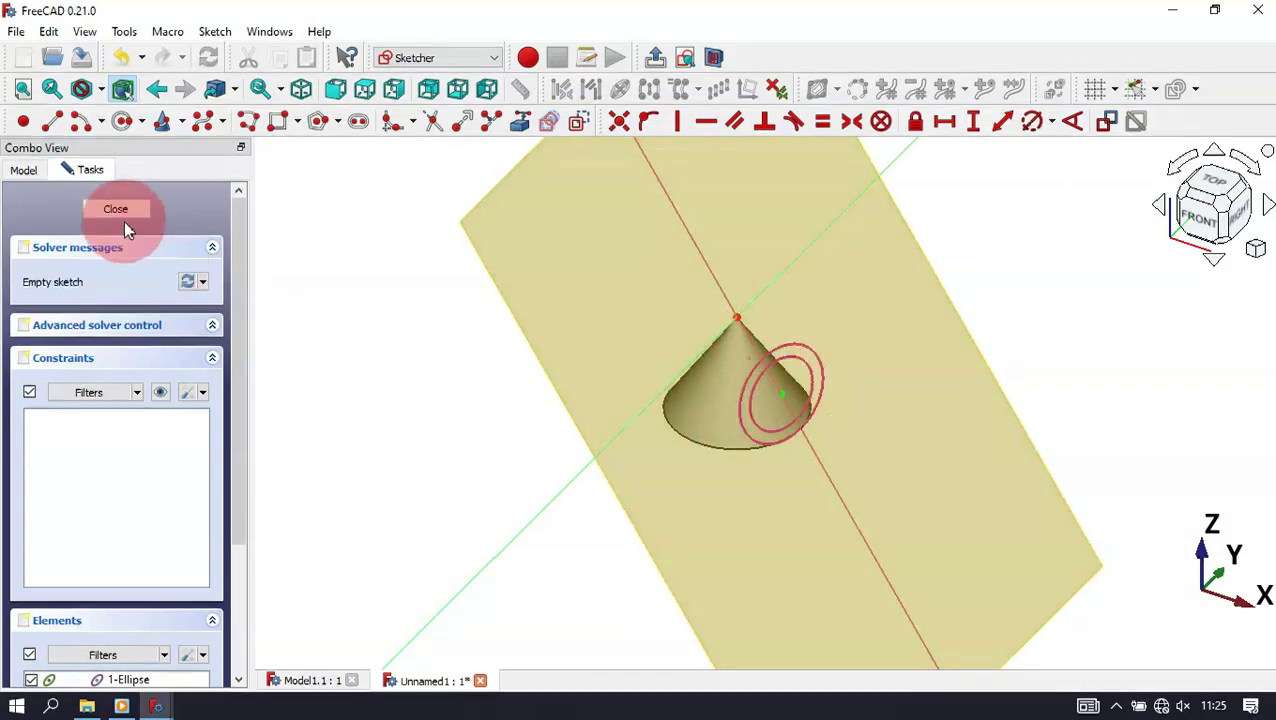
pyautogui.click(118, 209)
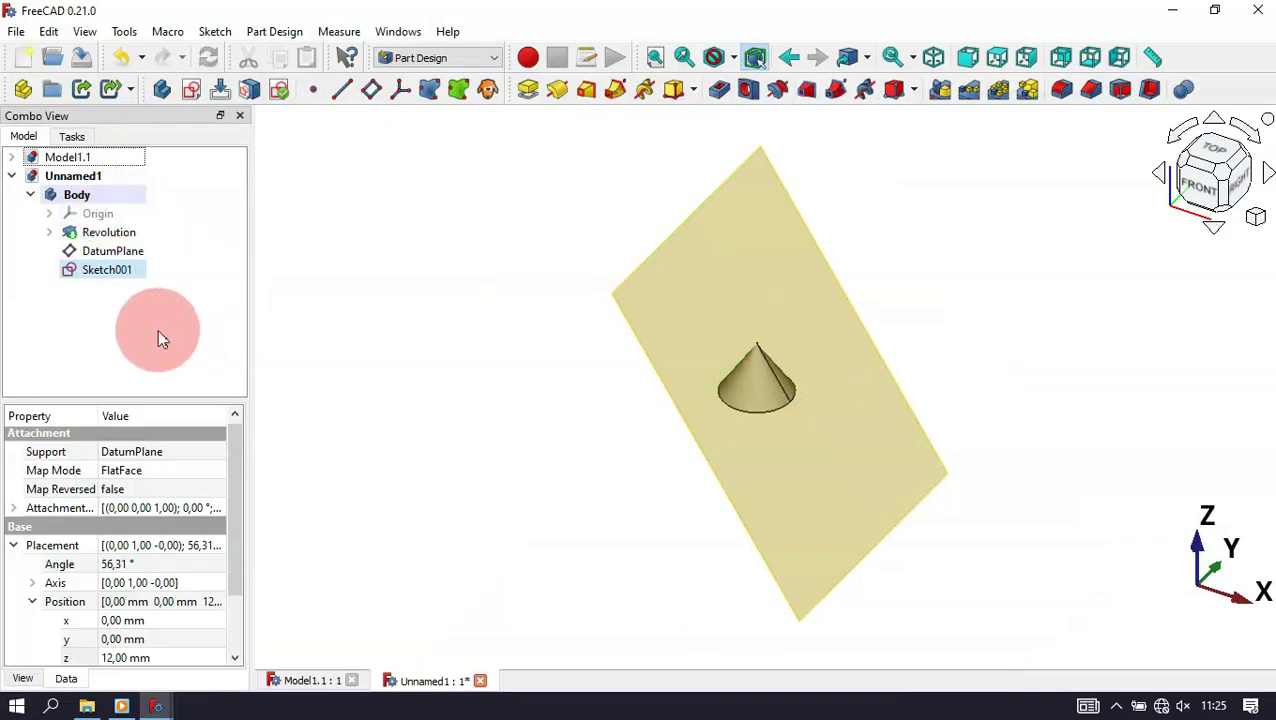
# Step: Hide the datum plane and reopen the sketch on it for editing
pyautogui.click(119, 253)
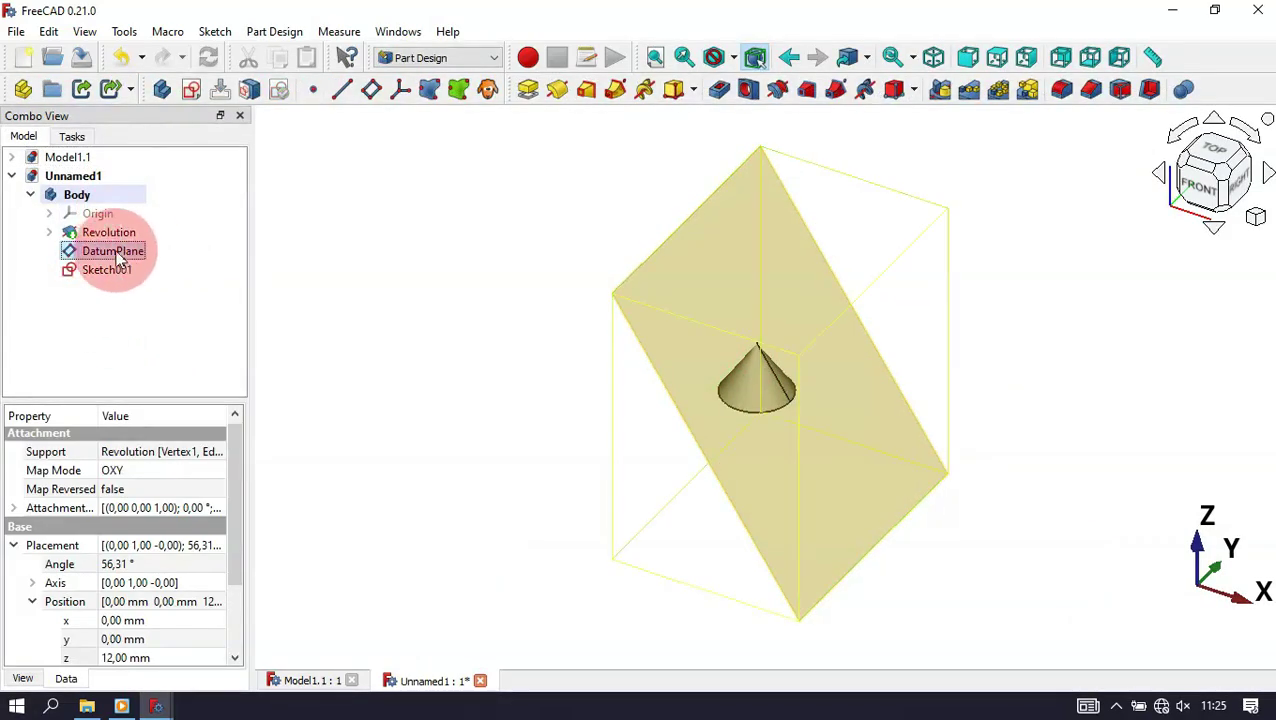
pyautogui.press('space')
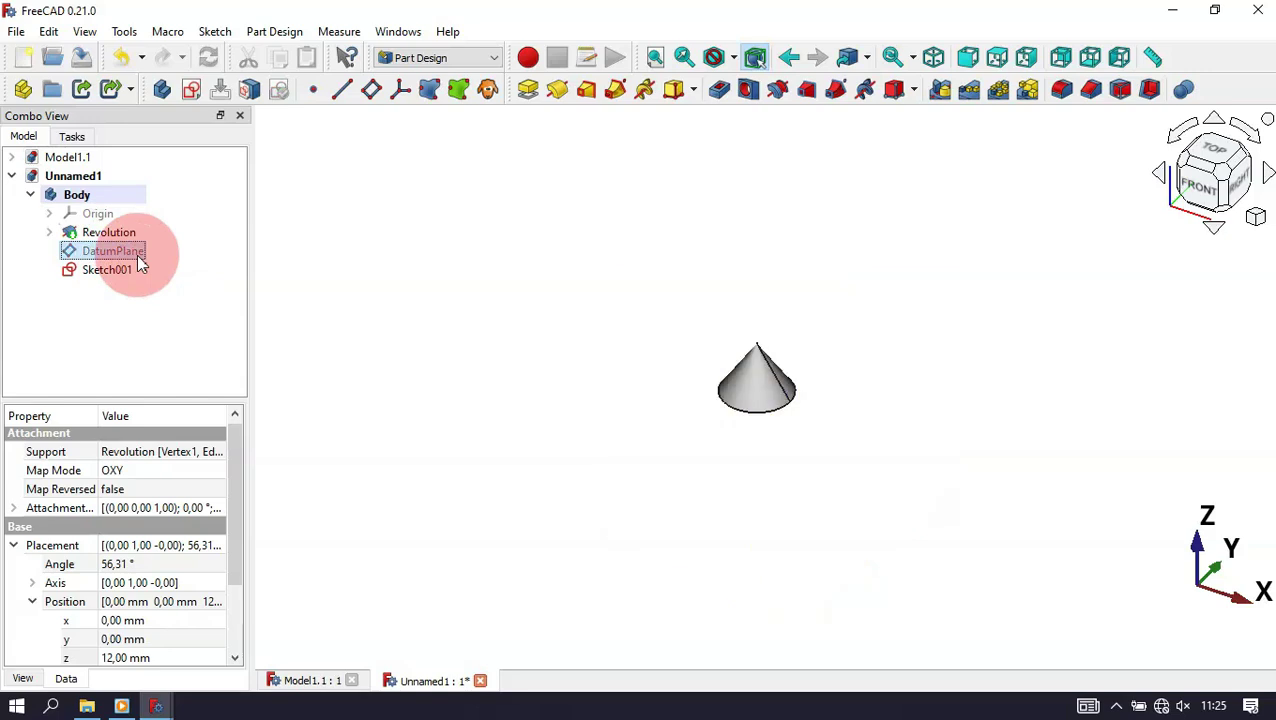
pyautogui.doubleClick(106, 270)
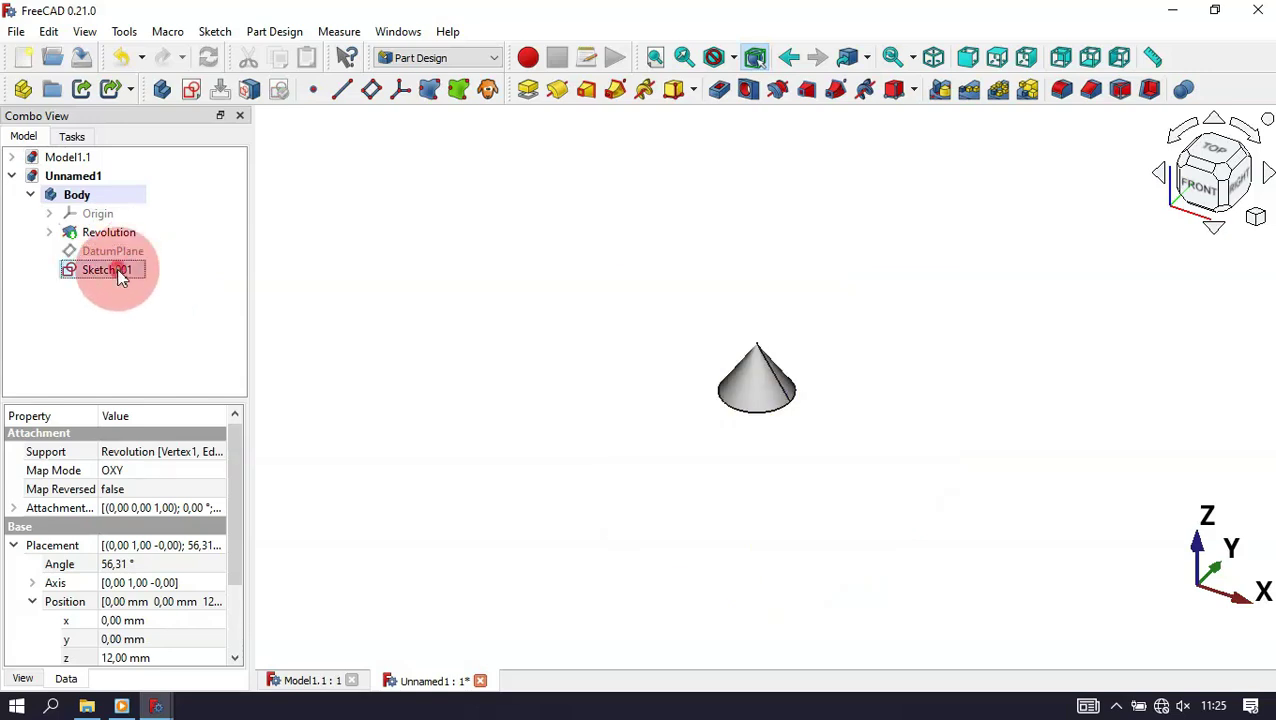
# Step: Sketch a half-circle arc of about 8.7 mm radius, centred on the horizontal axis beyond the cone's base and bulging towards it
pyautogui.scroll(6, 866, 385)
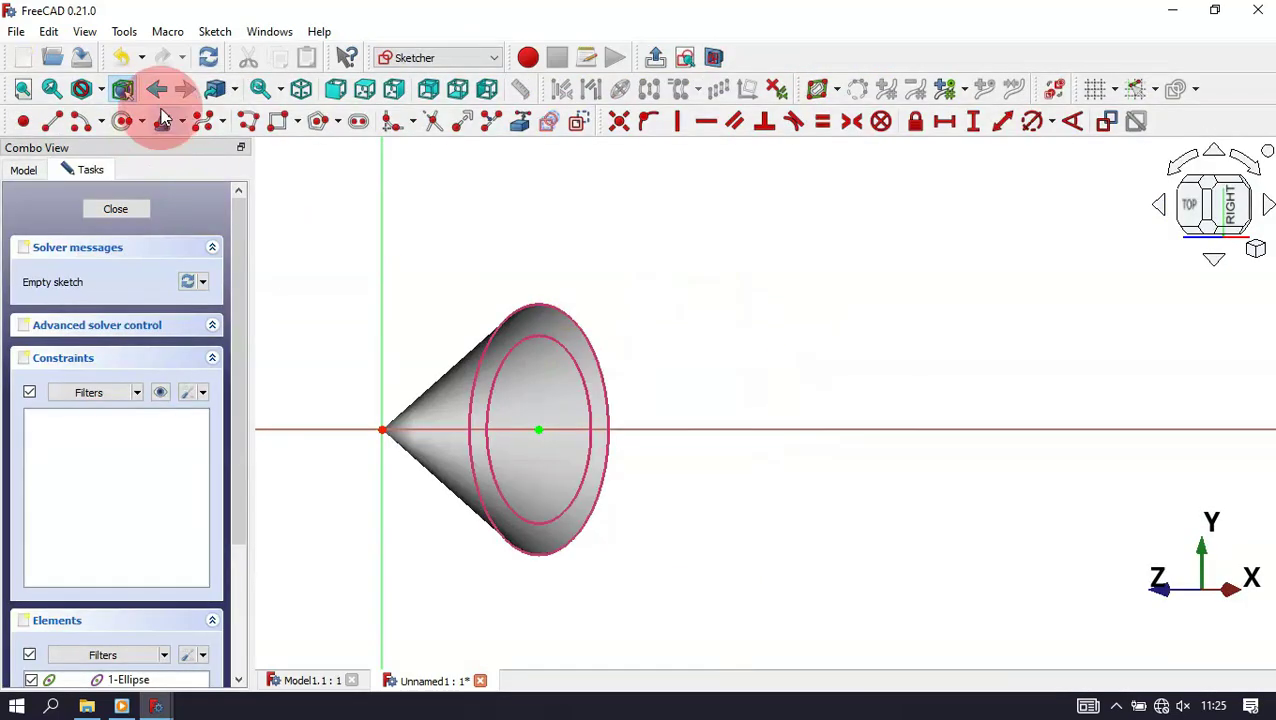
pyautogui.click(80, 125)
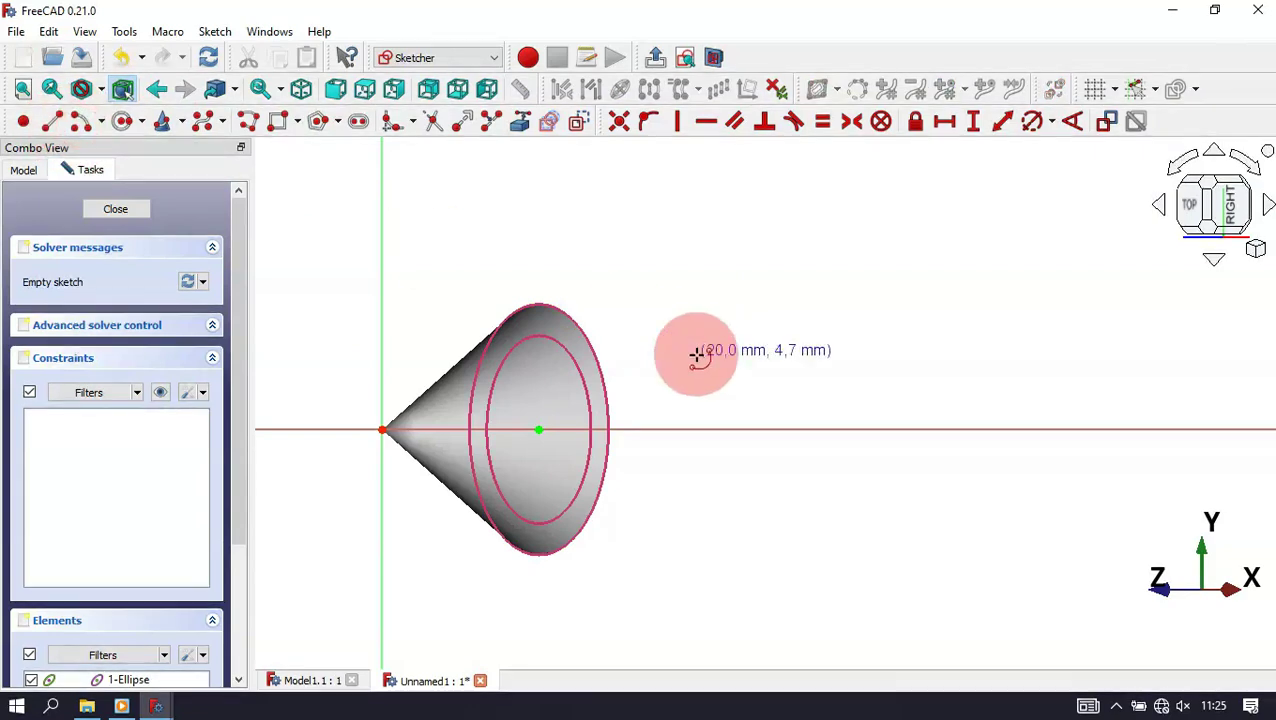
pyautogui.click(846, 430)
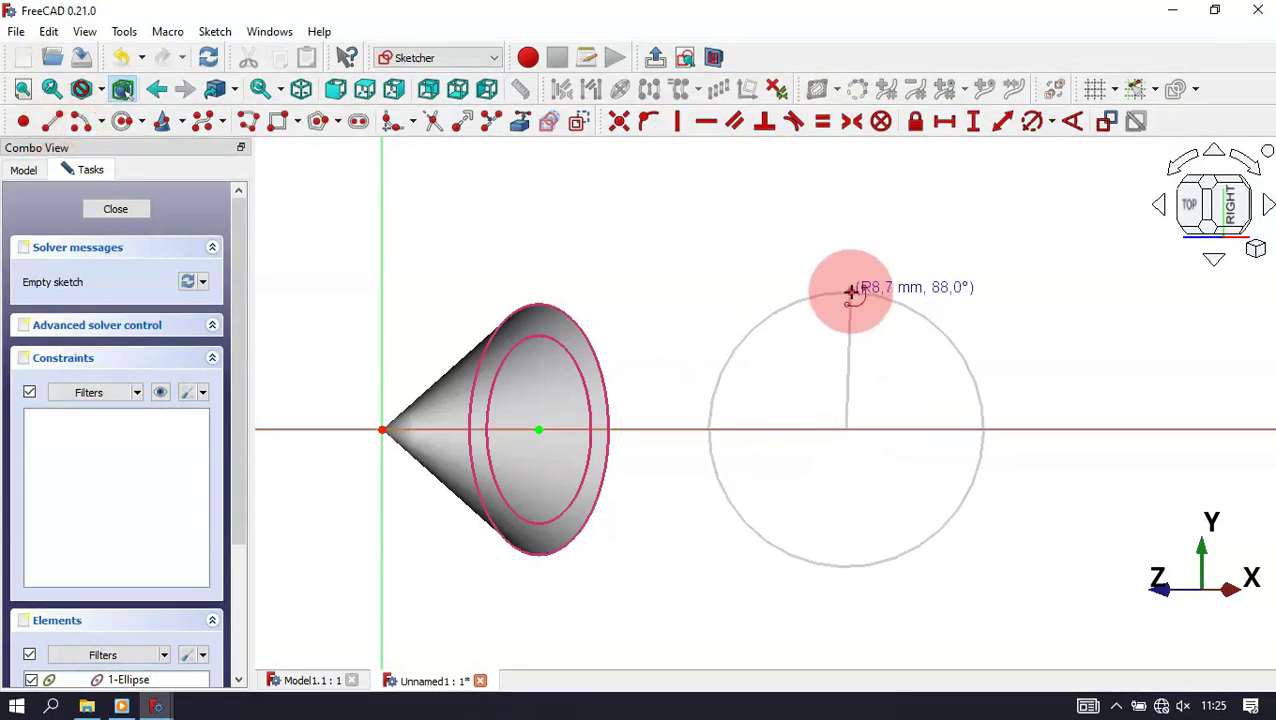
pyautogui.click(847, 293)
pyautogui.click(853, 565)
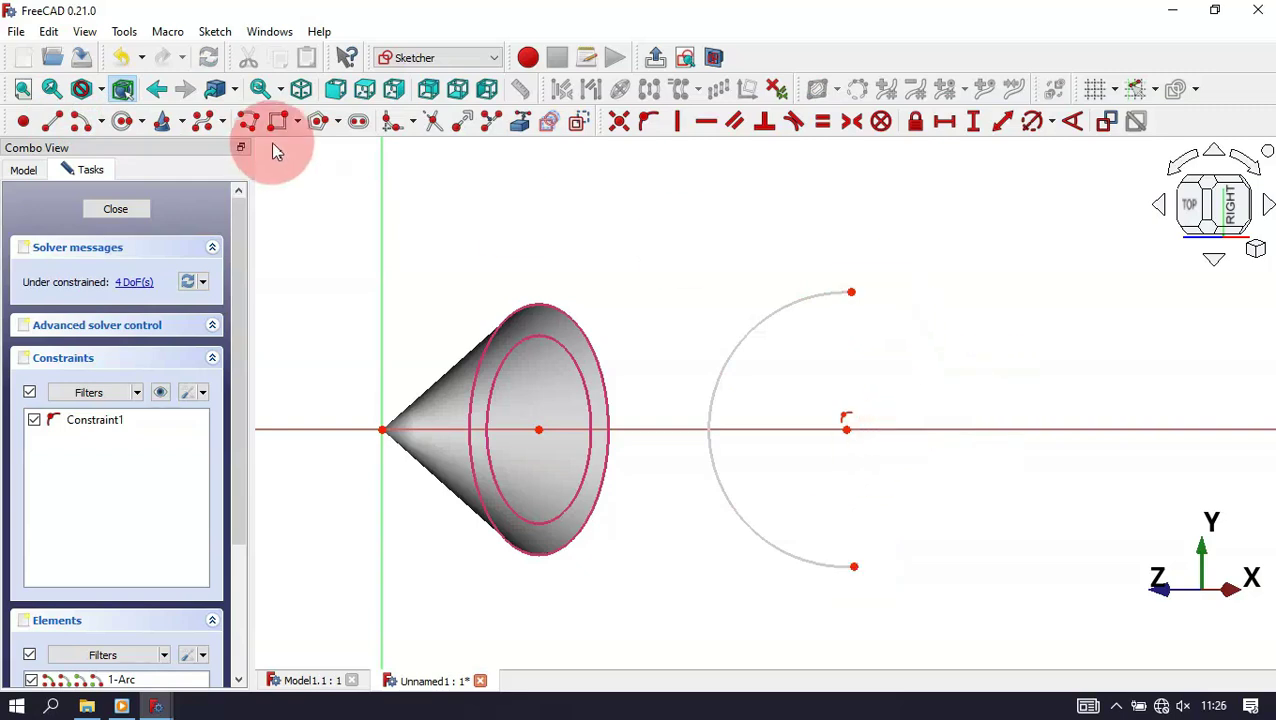
# Step: Close the arc with a vertical line between its endpoints and move its centre along the horizontal axis to the line's far side
pyautogui.click(55, 122)
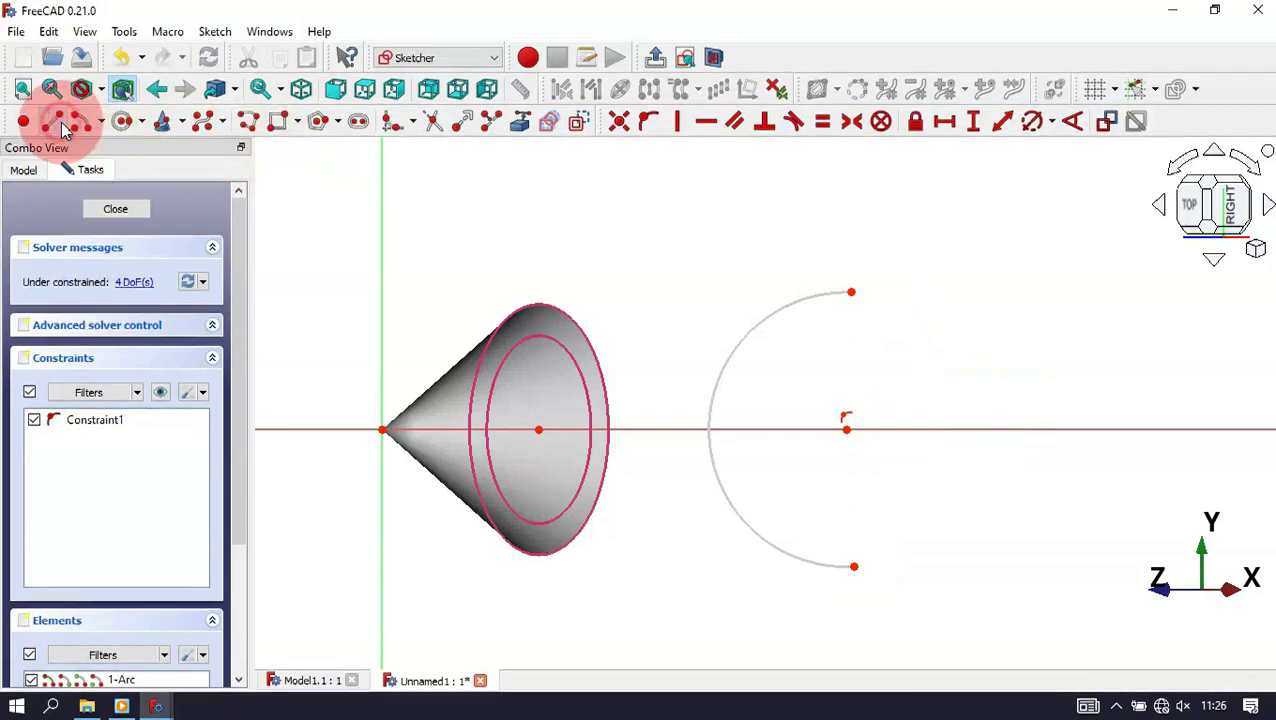
pyautogui.click(851, 292)
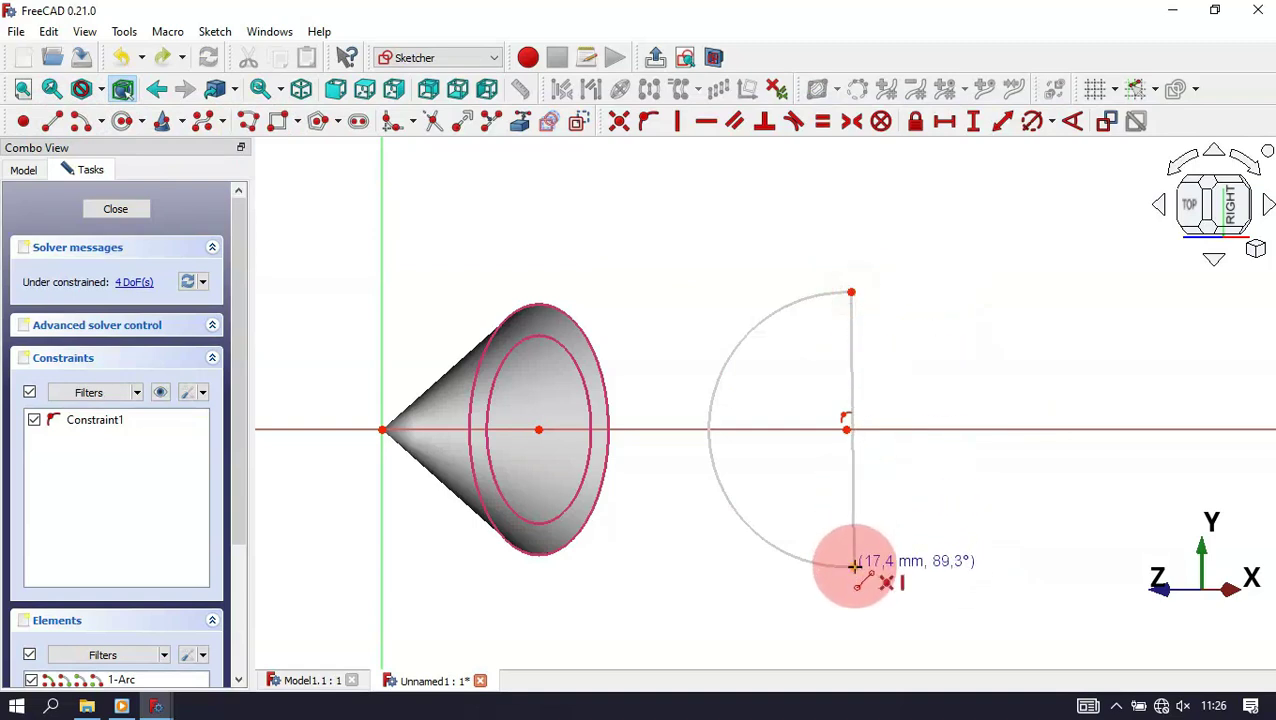
pyautogui.click(851, 565)
pyautogui.rightClick(954, 359)
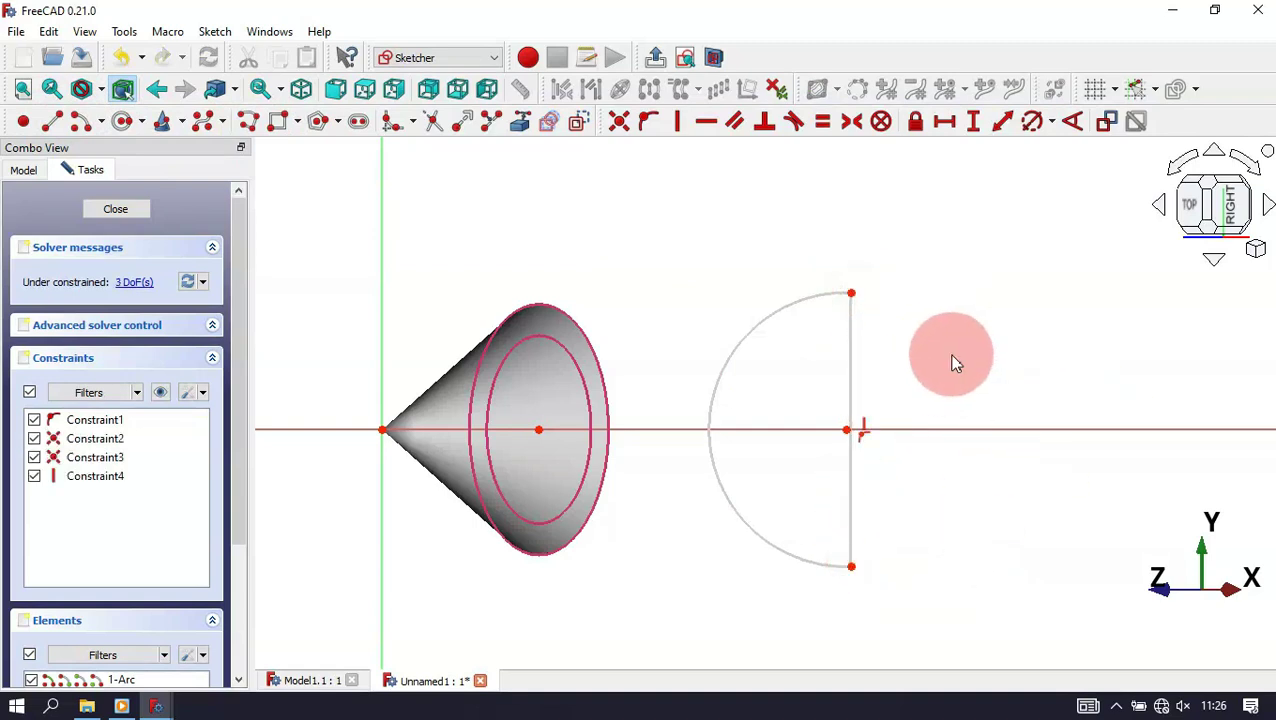
pyautogui.moveTo(846, 440); pyautogui.dragTo(919, 431)
pyautogui.click(700, 305)
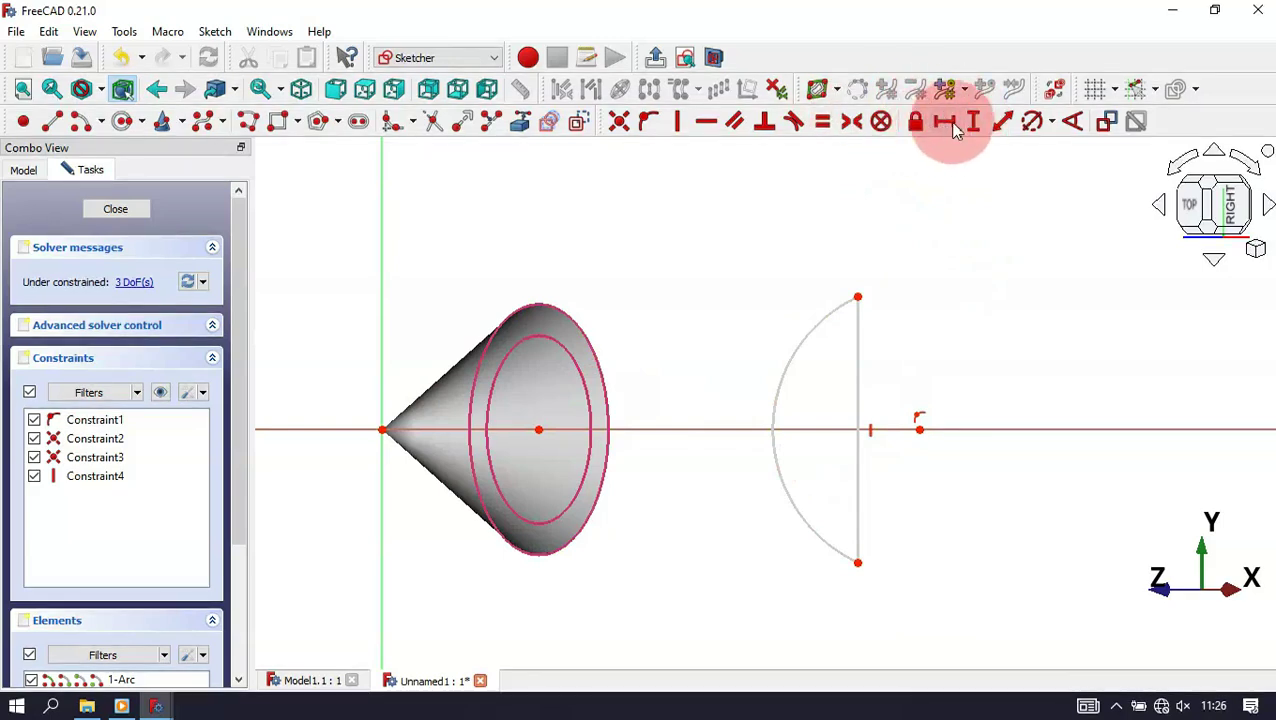
# Step: Constrain the arc's radius to 4 mm
pyautogui.click(1034, 124)
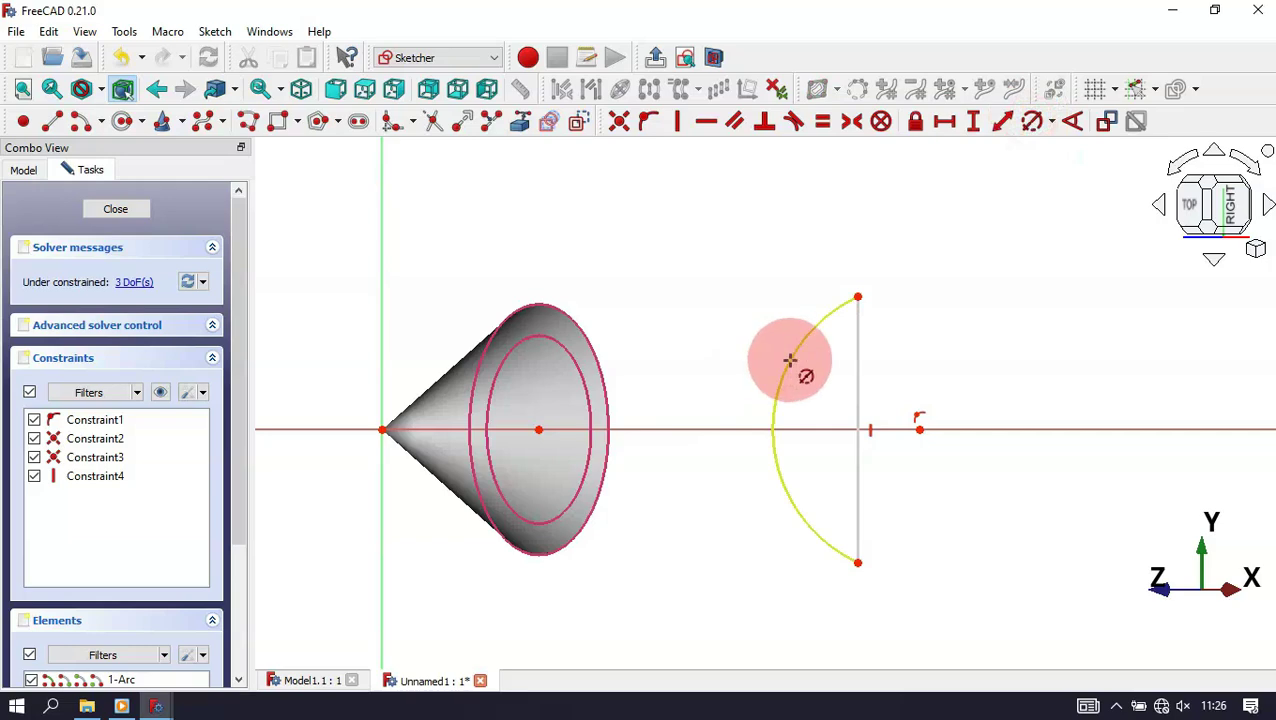
pyautogui.click(790, 360)
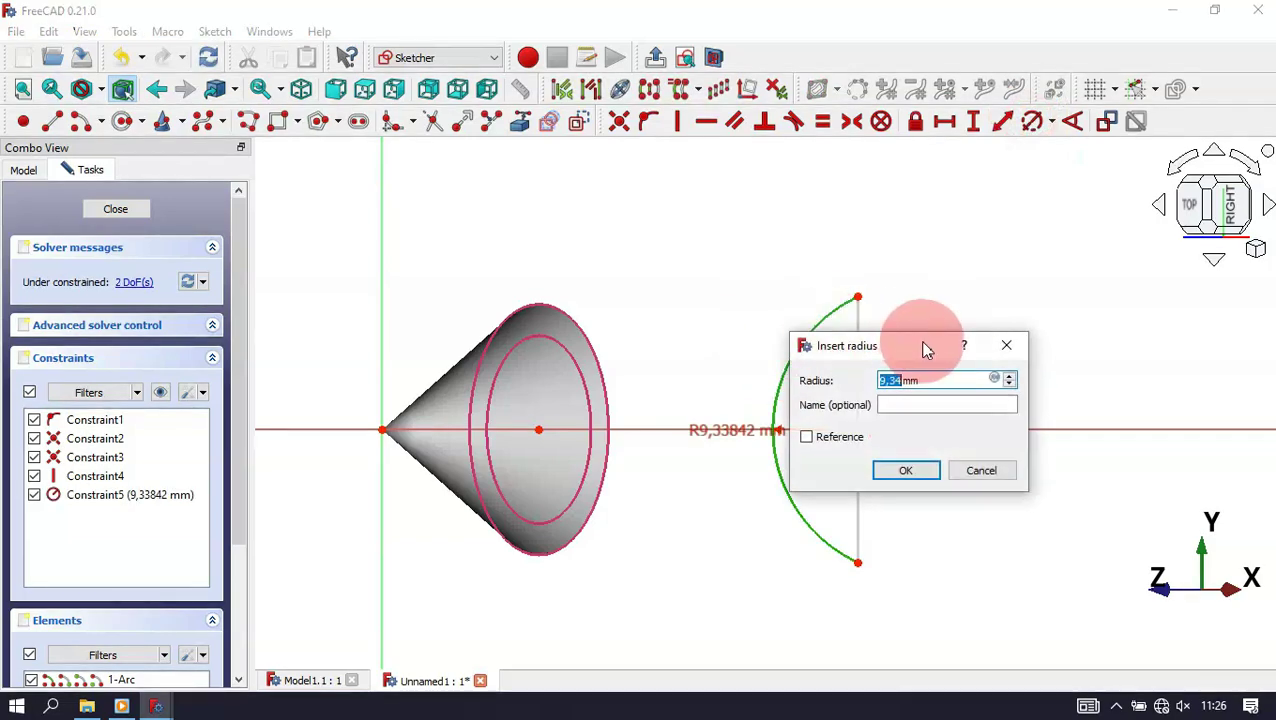
pyautogui.moveTo(926, 350); pyautogui.dragTo(900, 163)
pyautogui.write('4')
pyautogui.press('Return')
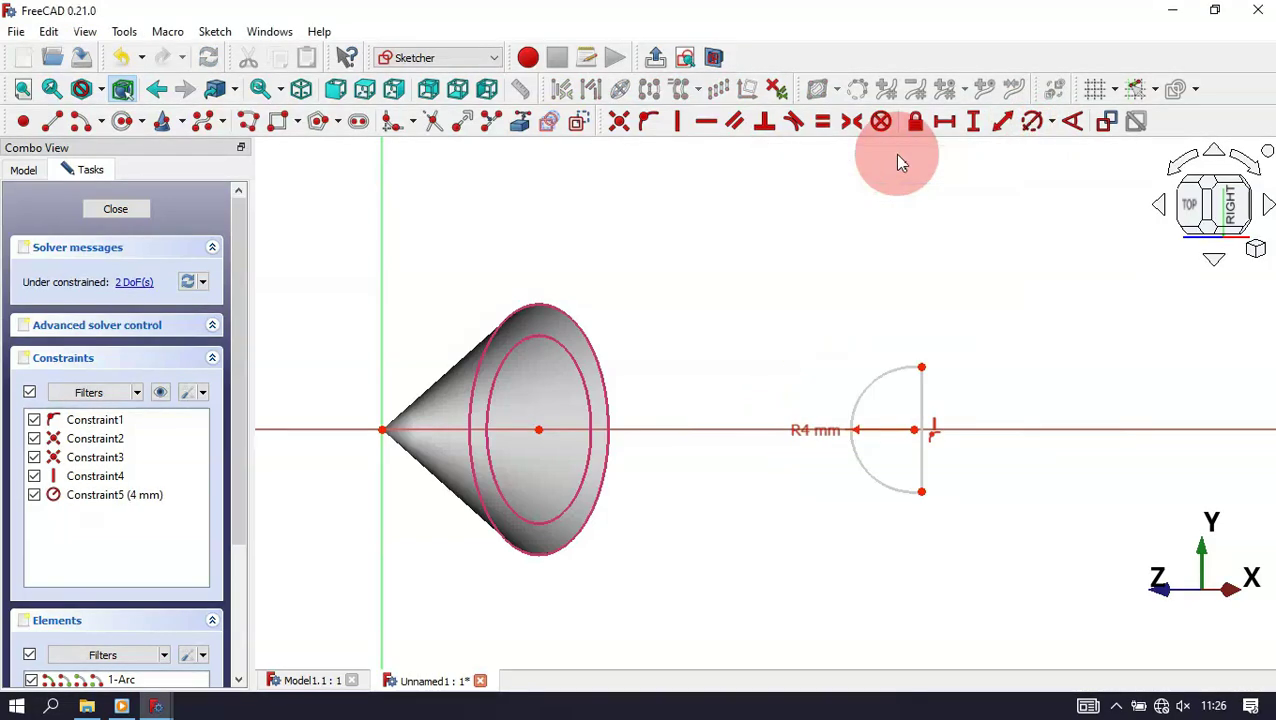
# Step: Constrain the horizontal distance between the arc's centre and the projected ellipses' centre to 7 mm
pyautogui.scroll(1, 797, 388)
pyautogui.scroll(1, 799, 387)
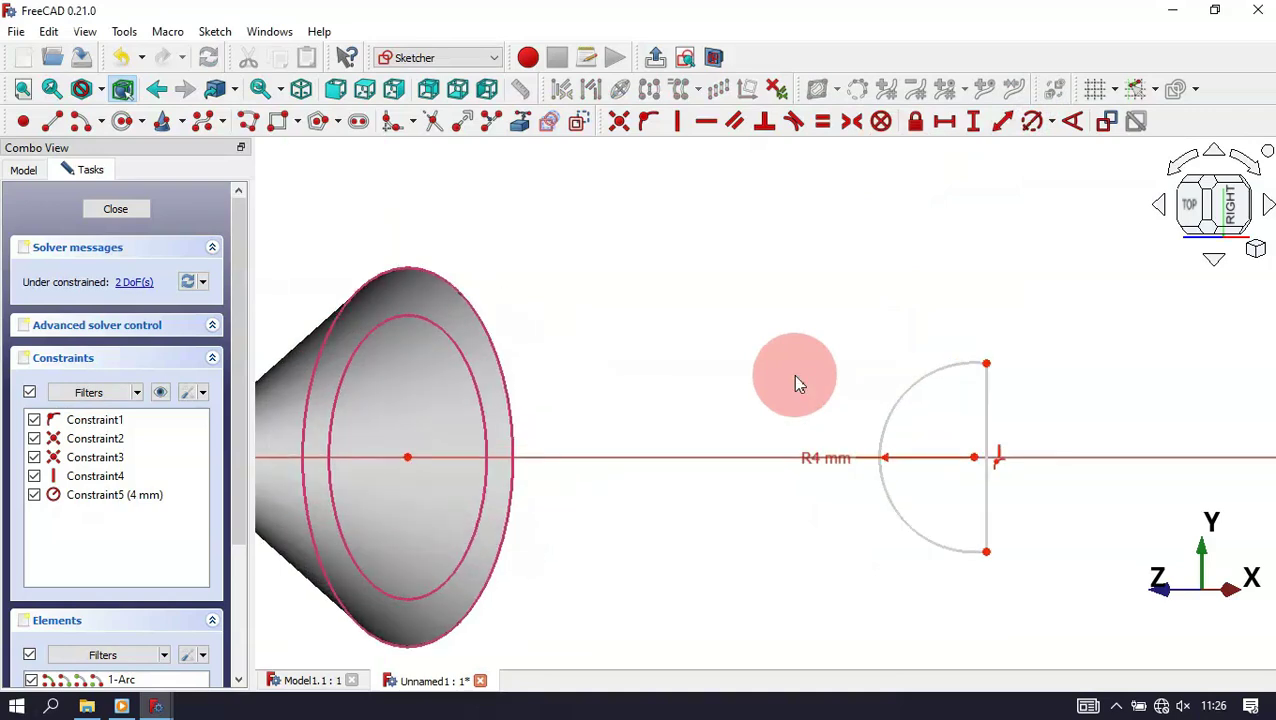
pyautogui.click(942, 124)
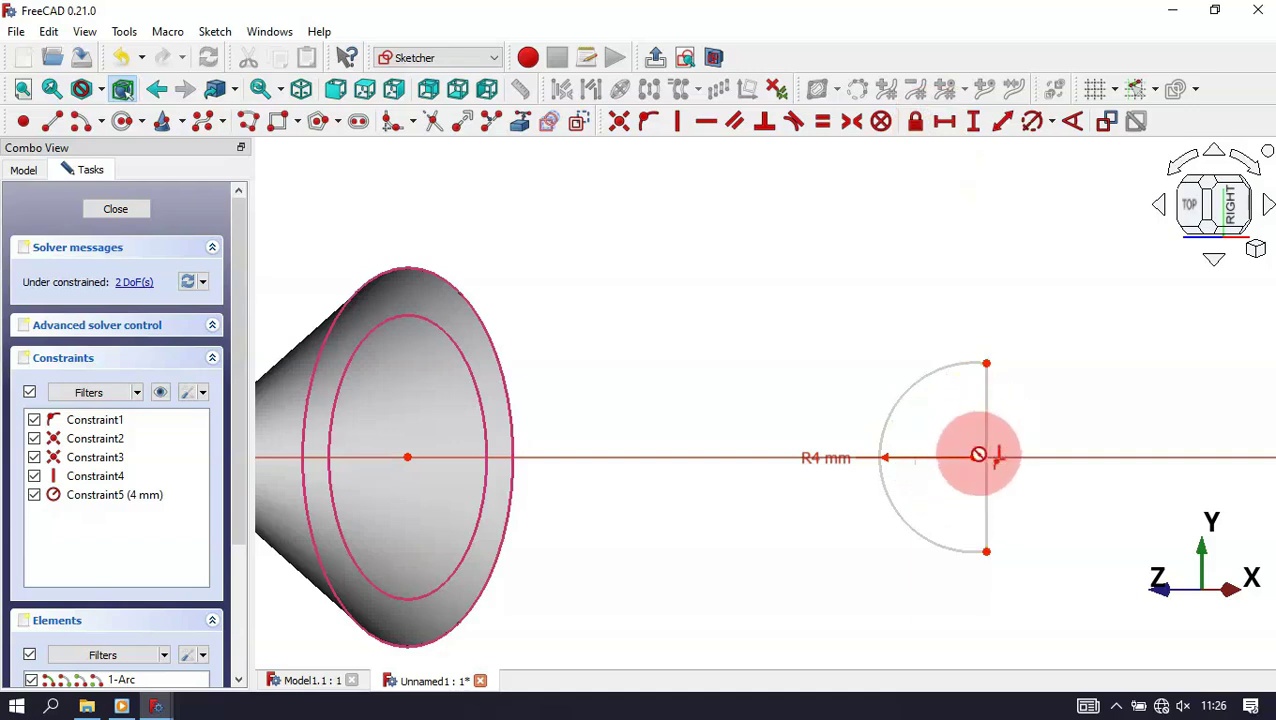
pyautogui.click(975, 456)
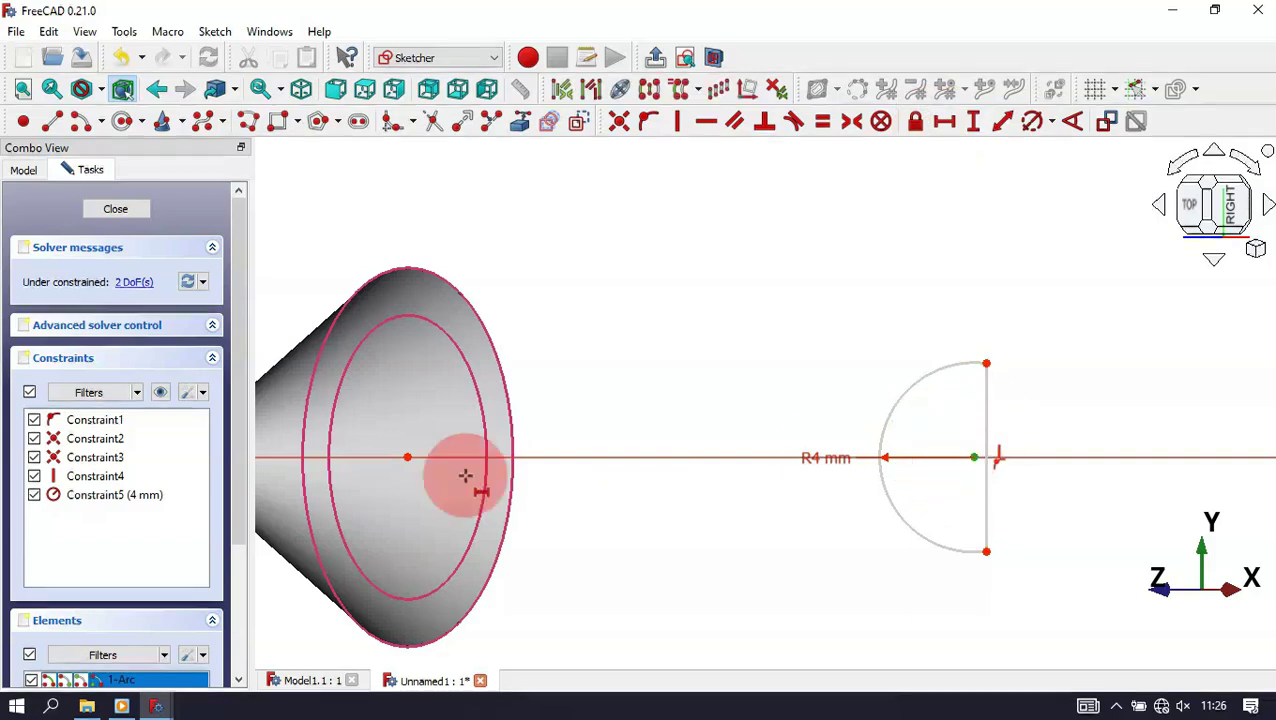
pyautogui.click(408, 460)
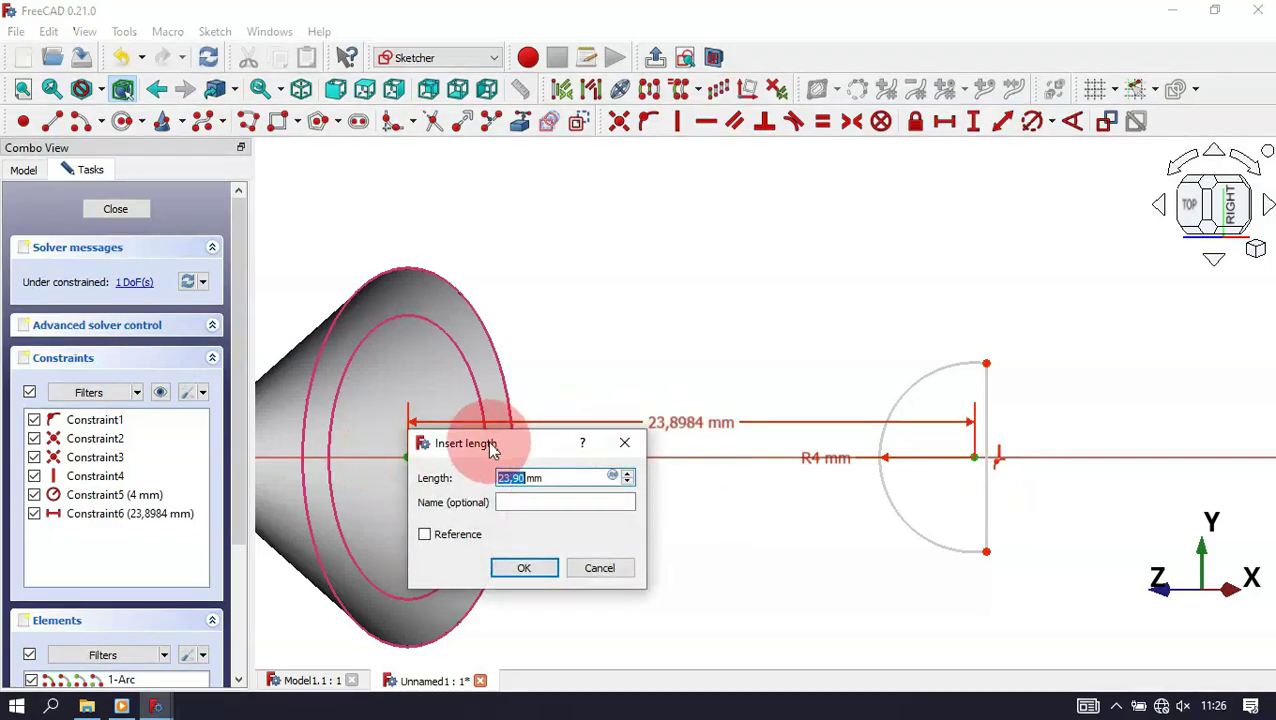
pyautogui.write('7')
pyautogui.press('Return')
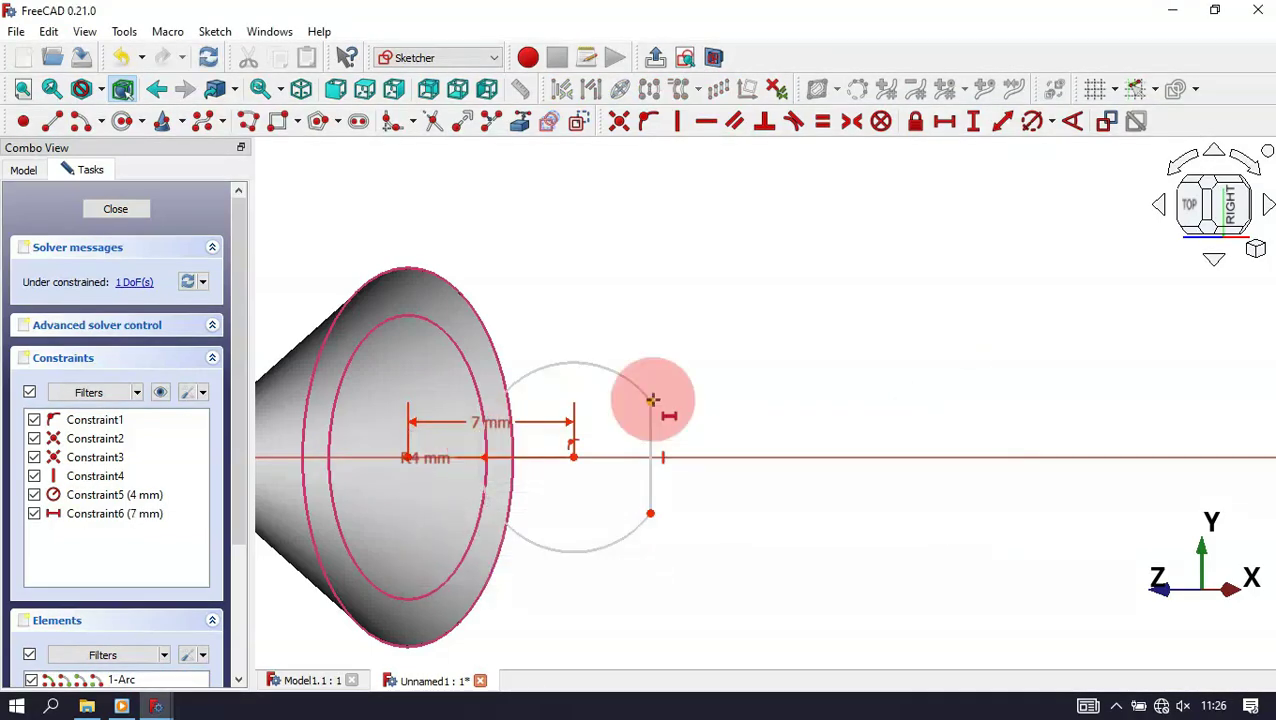
# Step: Constrain the horizontal distance from the vertical line's upper endpoint to the projected ellipses' centre to 5 mm
pyautogui.click(650, 401)
pyautogui.click(406, 458)
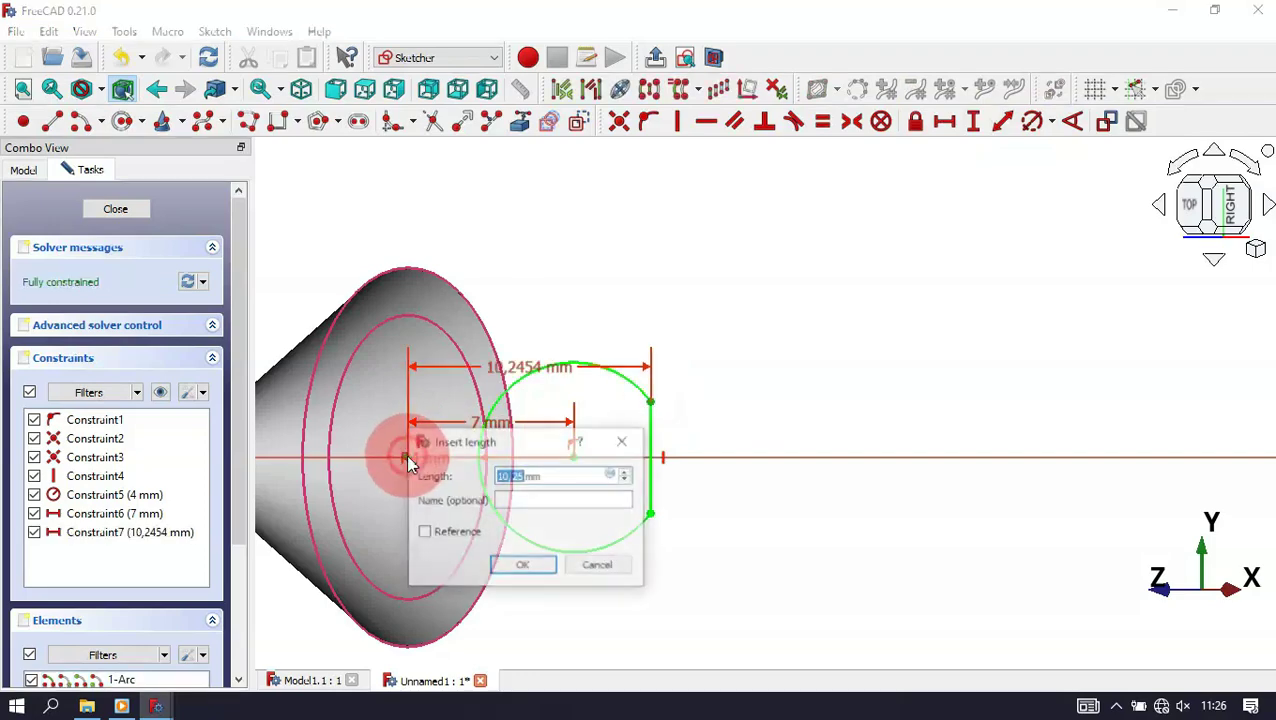
pyautogui.write('5')
pyautogui.press('Return')
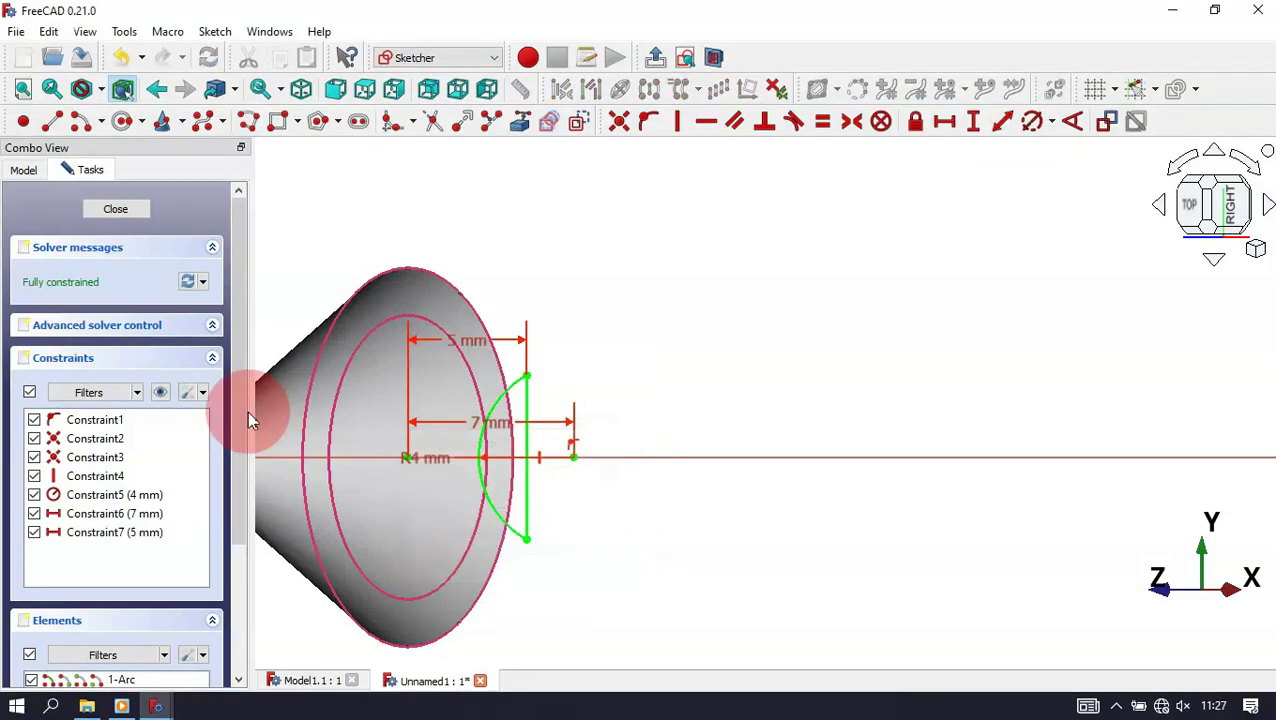
# Step: Move the 7 mm and radius dimension labels clear of the geometry and leave the sketch
pyautogui.moveTo(498, 427); pyautogui.dragTo(513, 270)
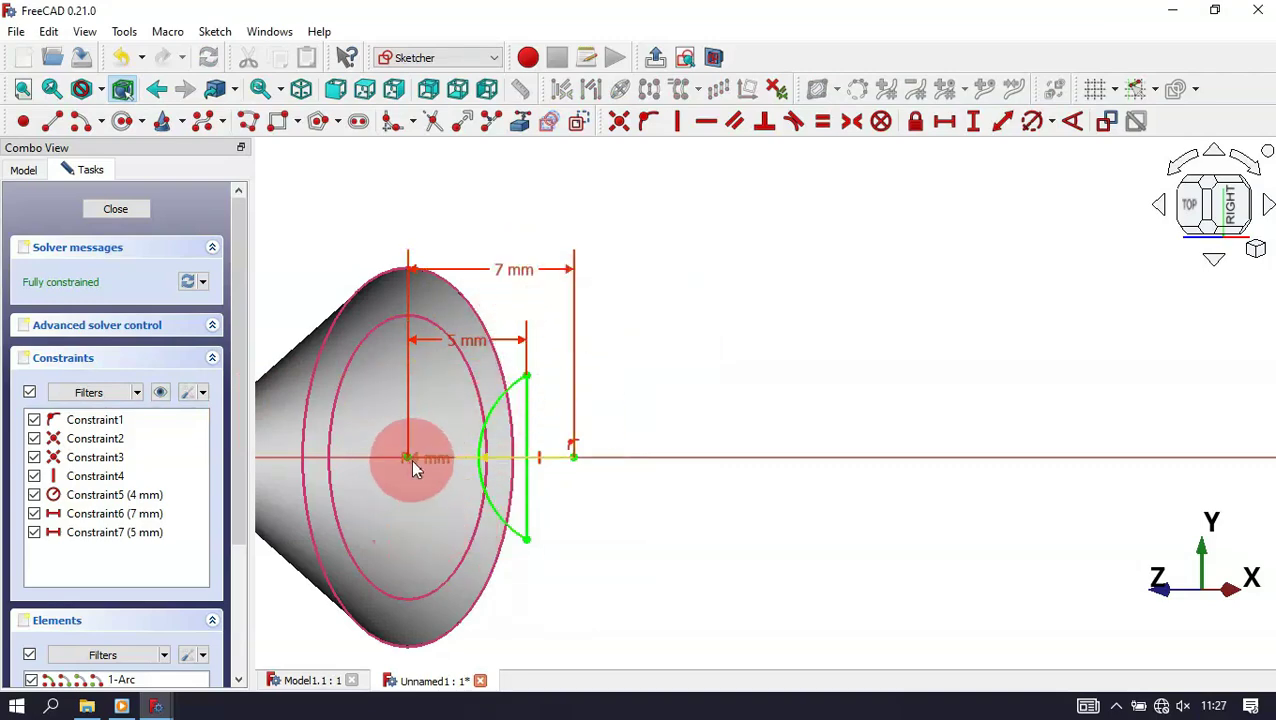
pyautogui.moveTo(413, 462); pyautogui.dragTo(632, 597)
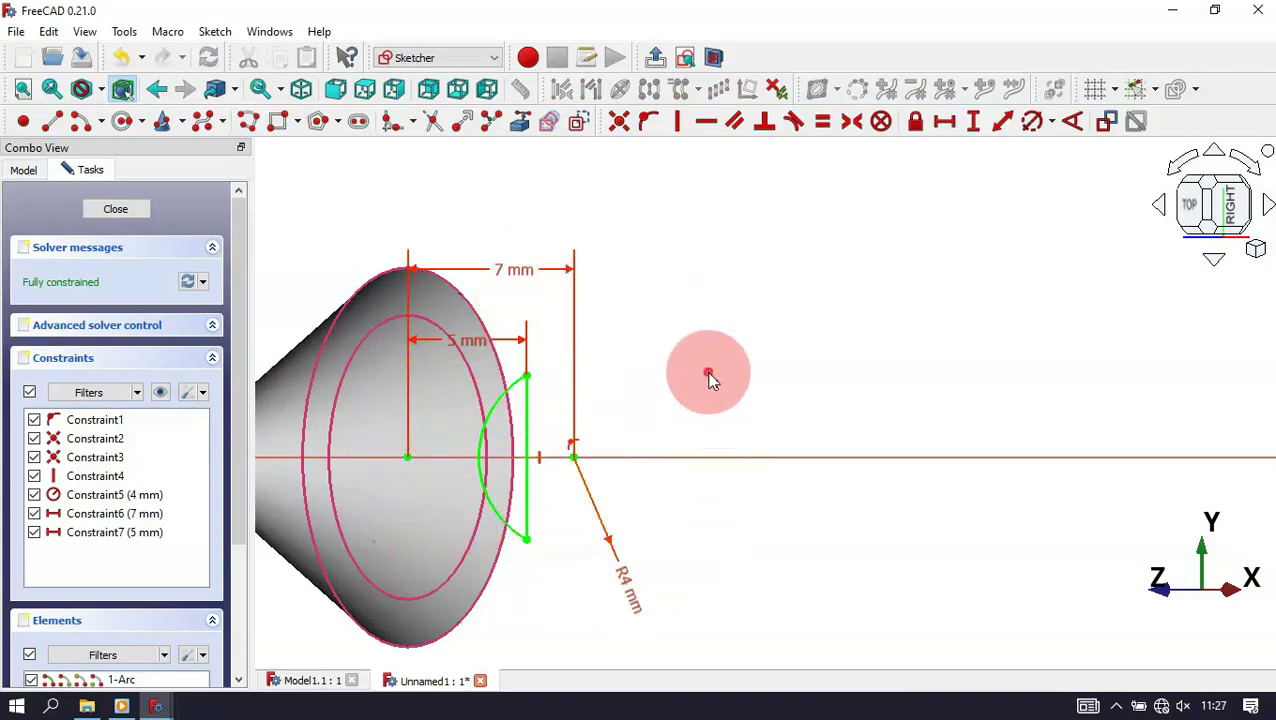
pyautogui.press('Escape')
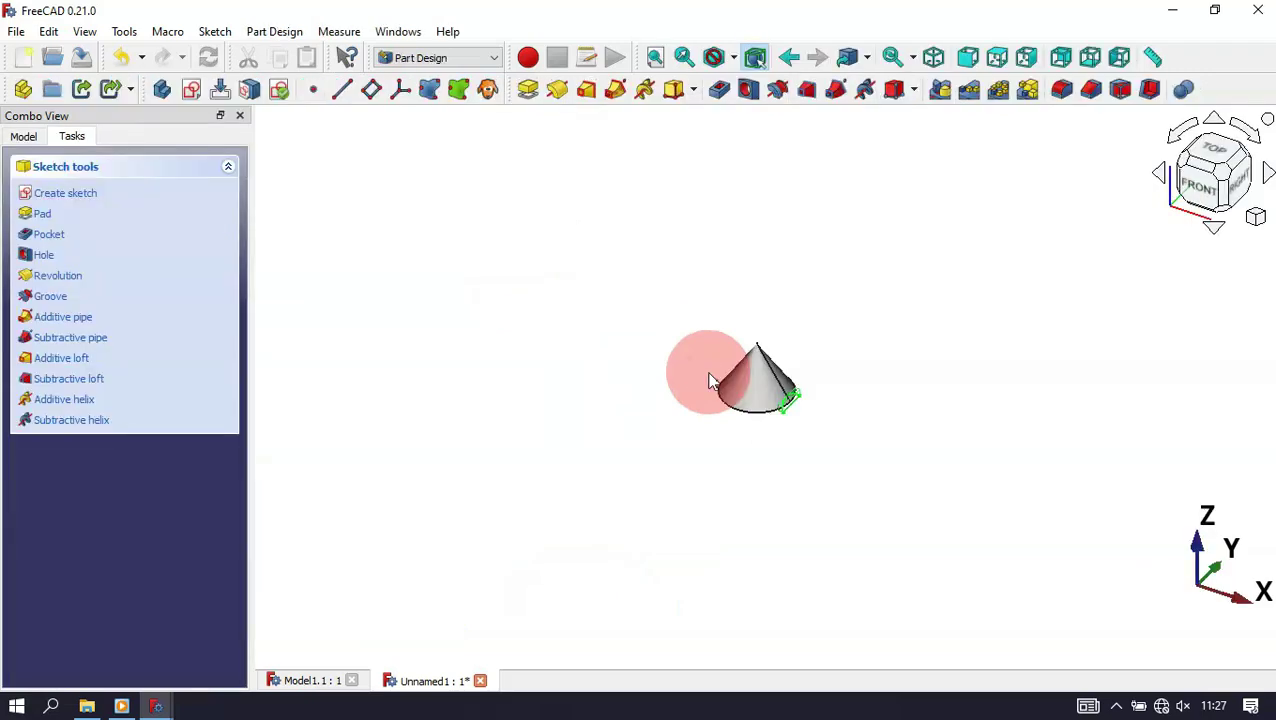
# Step: Cut a 5 mm deep pocket through the cone's base rim with the arc profile
pyautogui.press('v')
pyautogui.press('f')
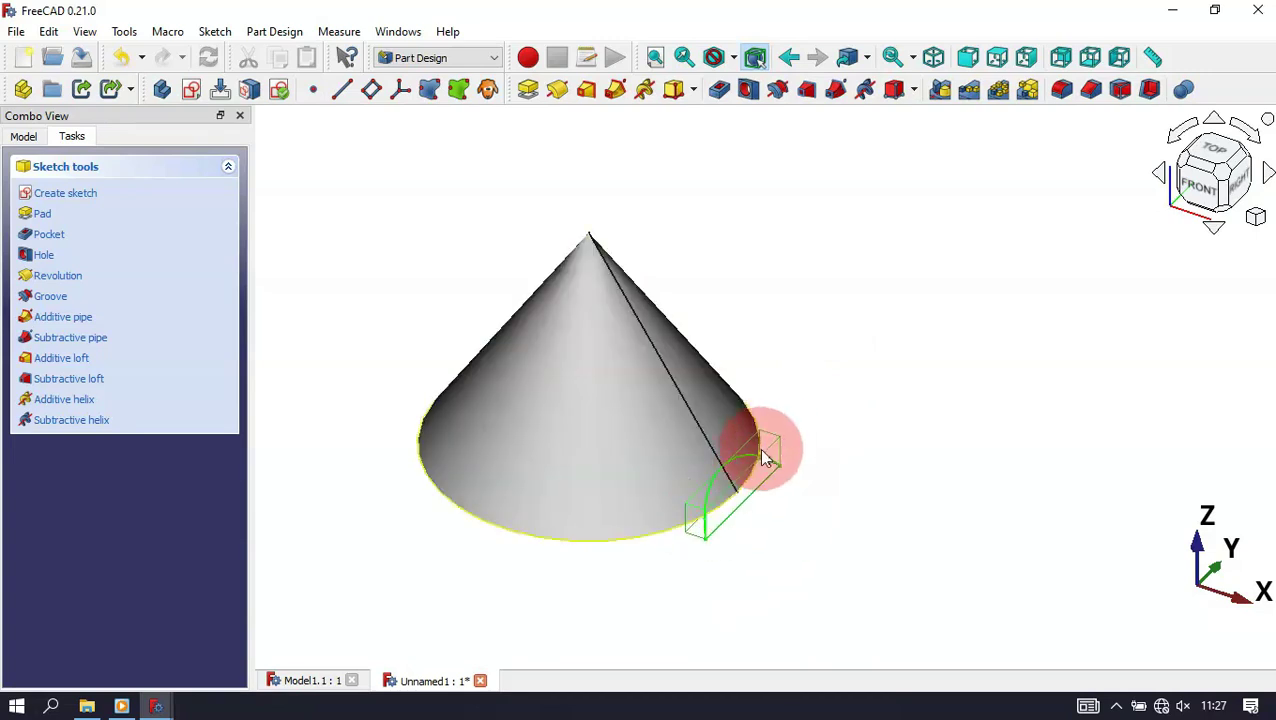
pyautogui.click(717, 91)
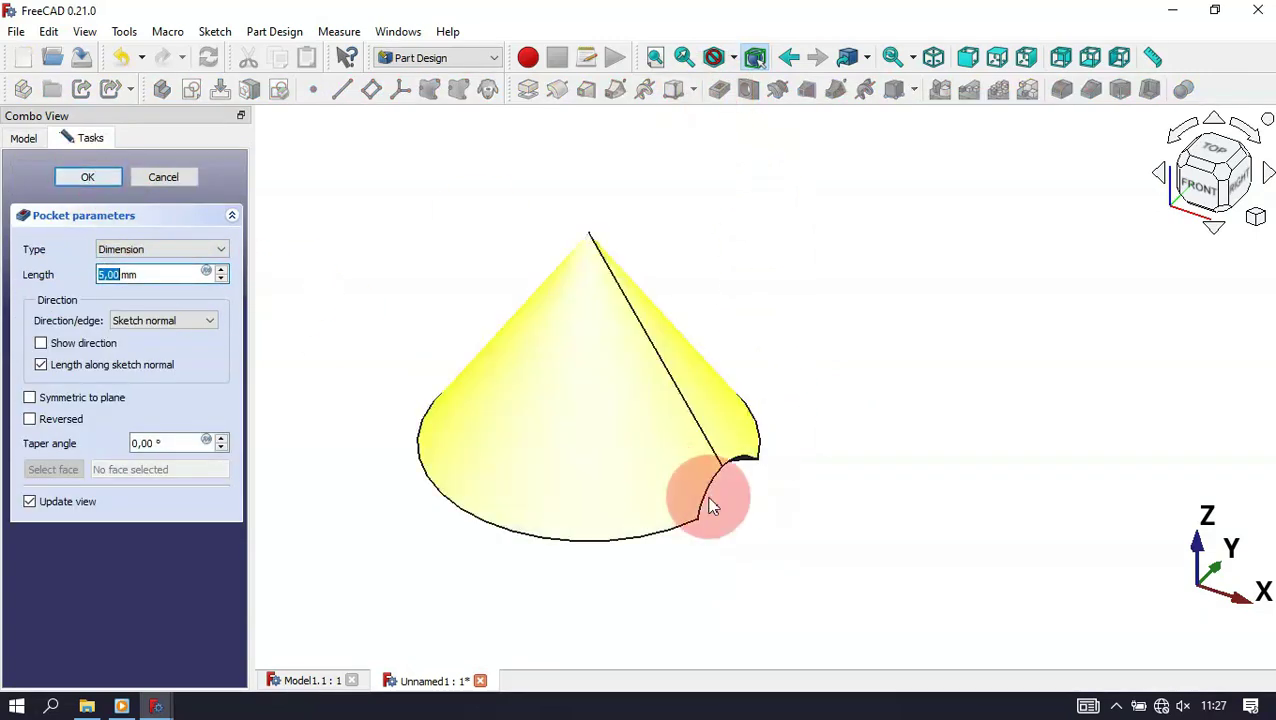
pyautogui.moveTo(712, 505); pyautogui.dragTo(664, 350, button='middle')
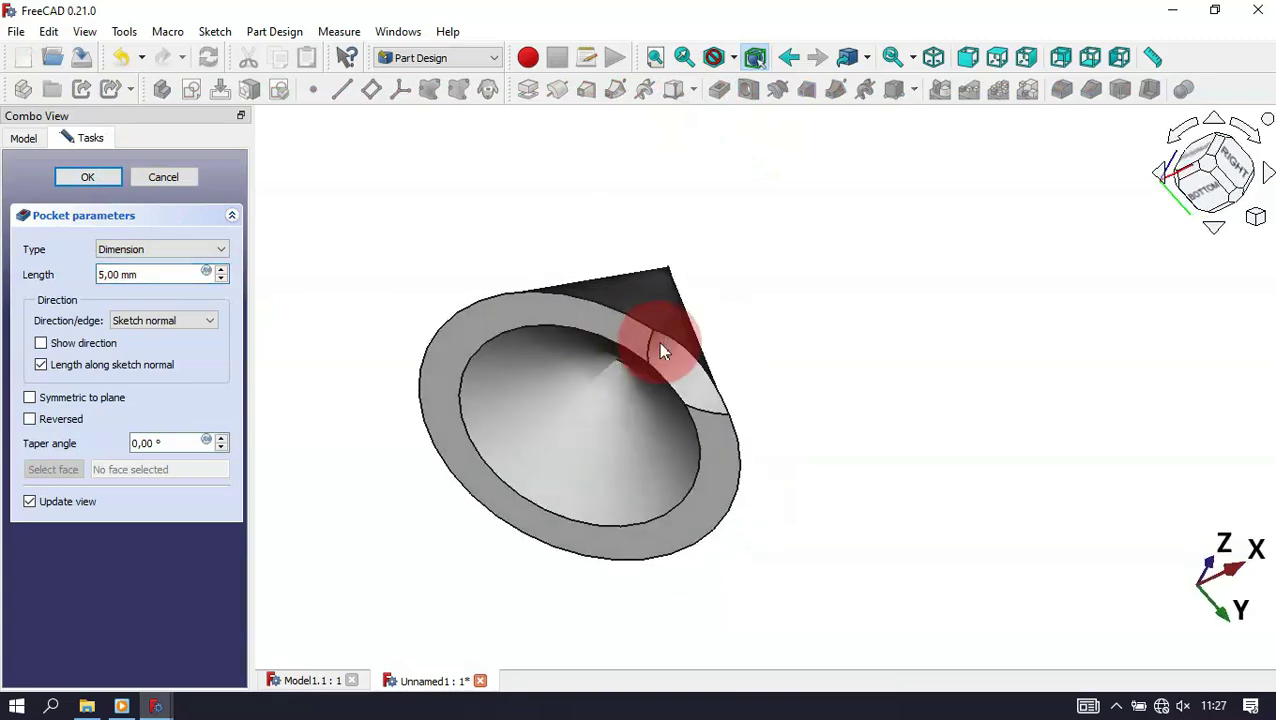
pyautogui.click(110, 175)
# Step: Fillet the two radial edges on either side of the notch in the cone's rim with a 1 mm radius
pyautogui.click(539, 232)
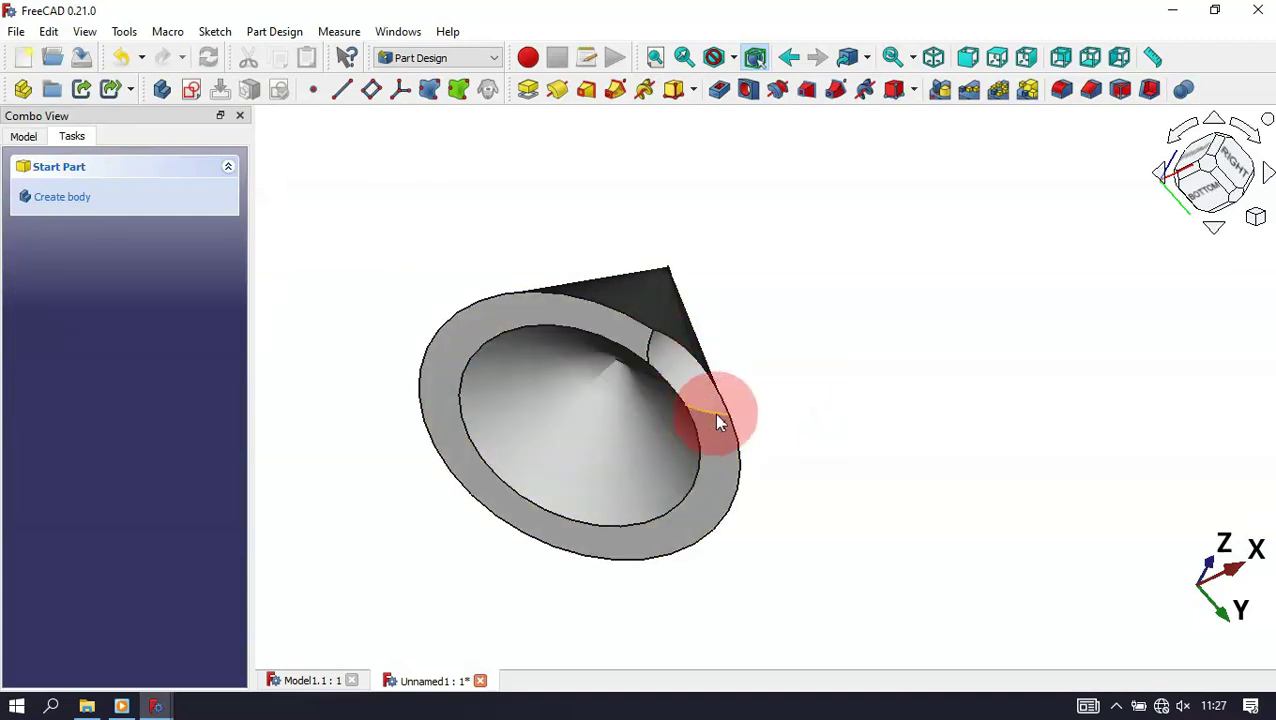
pyautogui.click(716, 415)
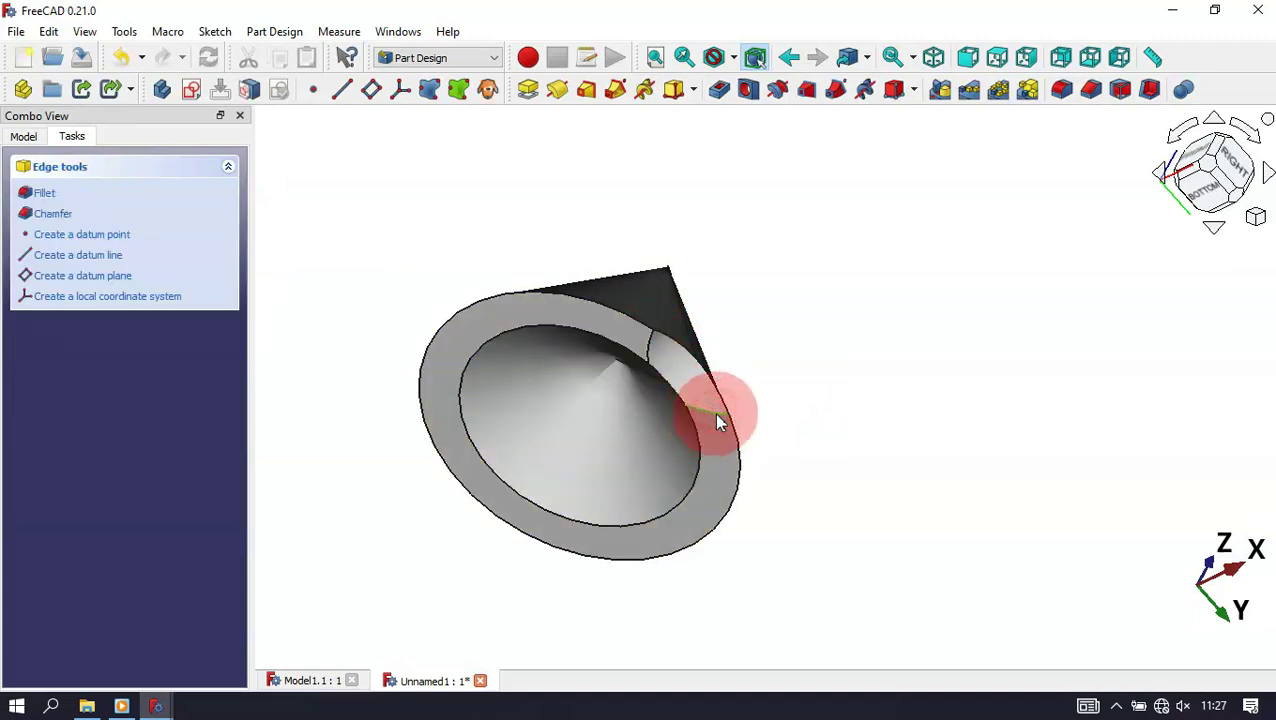
pyautogui.keyDown('ctrl'); pyautogui.click(648, 357); pyautogui.keyUp('ctrl')
pyautogui.click(1066, 94)
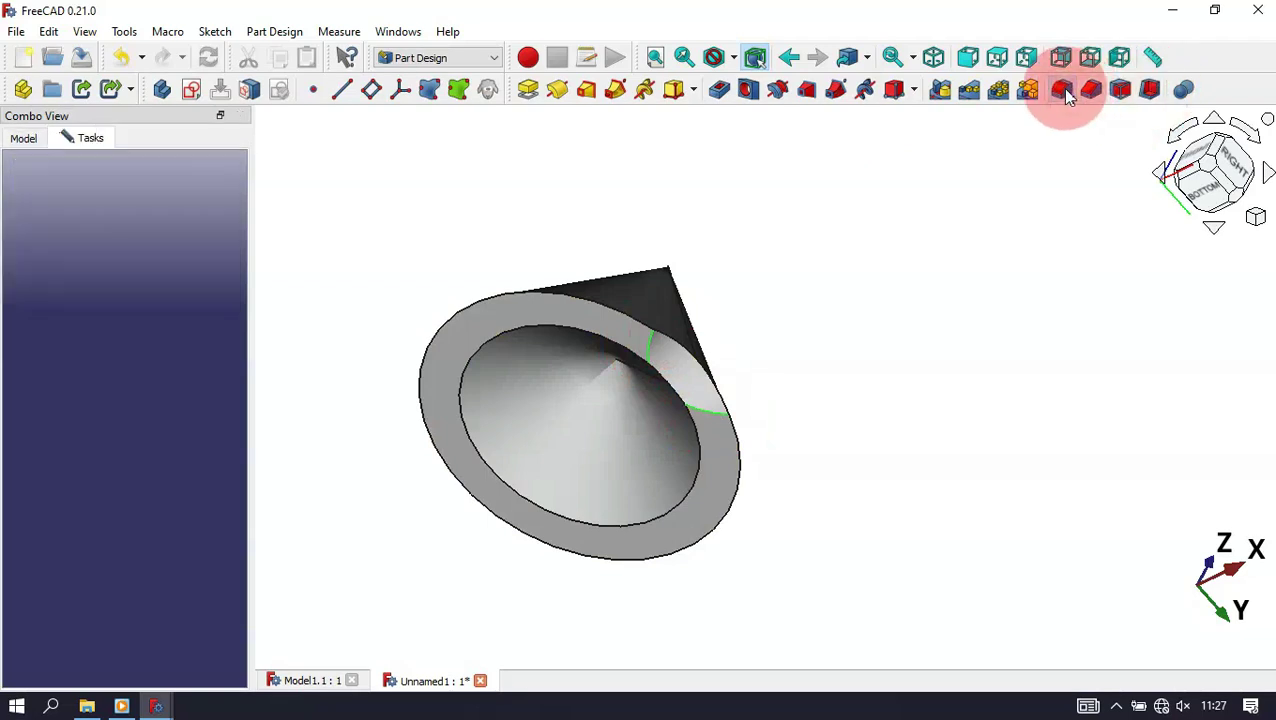
pyautogui.click(141, 456)
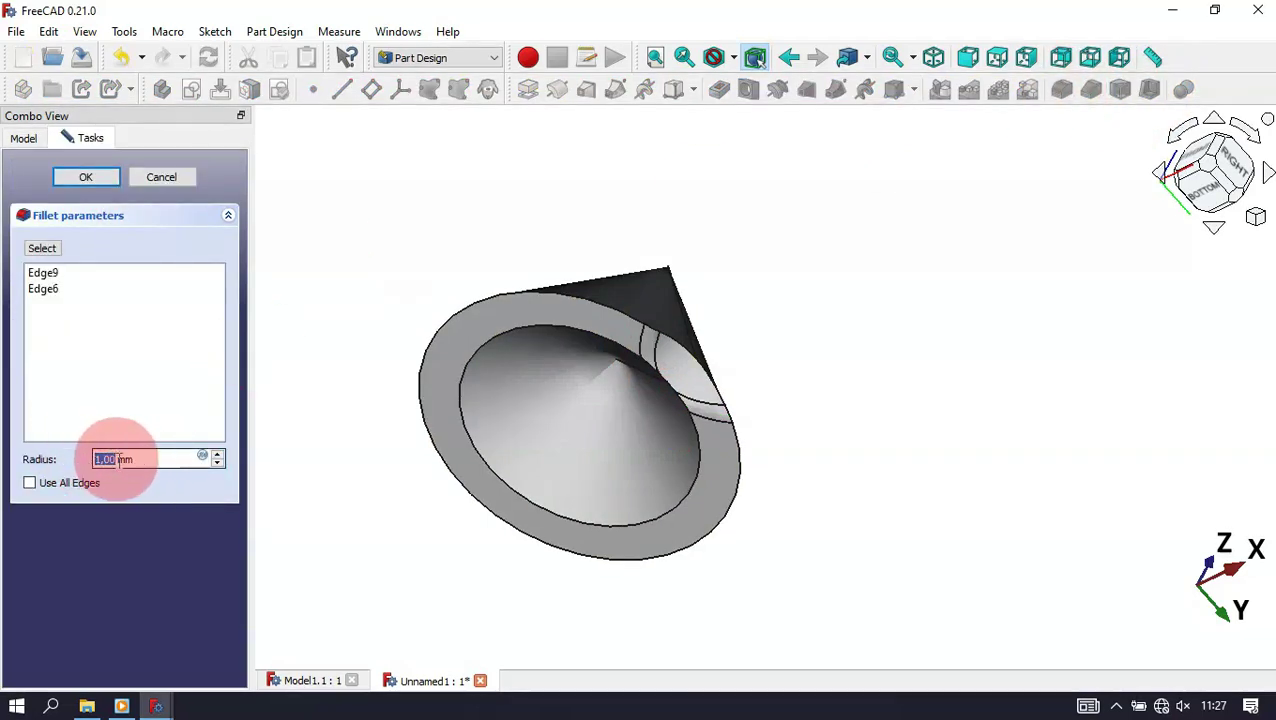
pyautogui.click(87, 177)
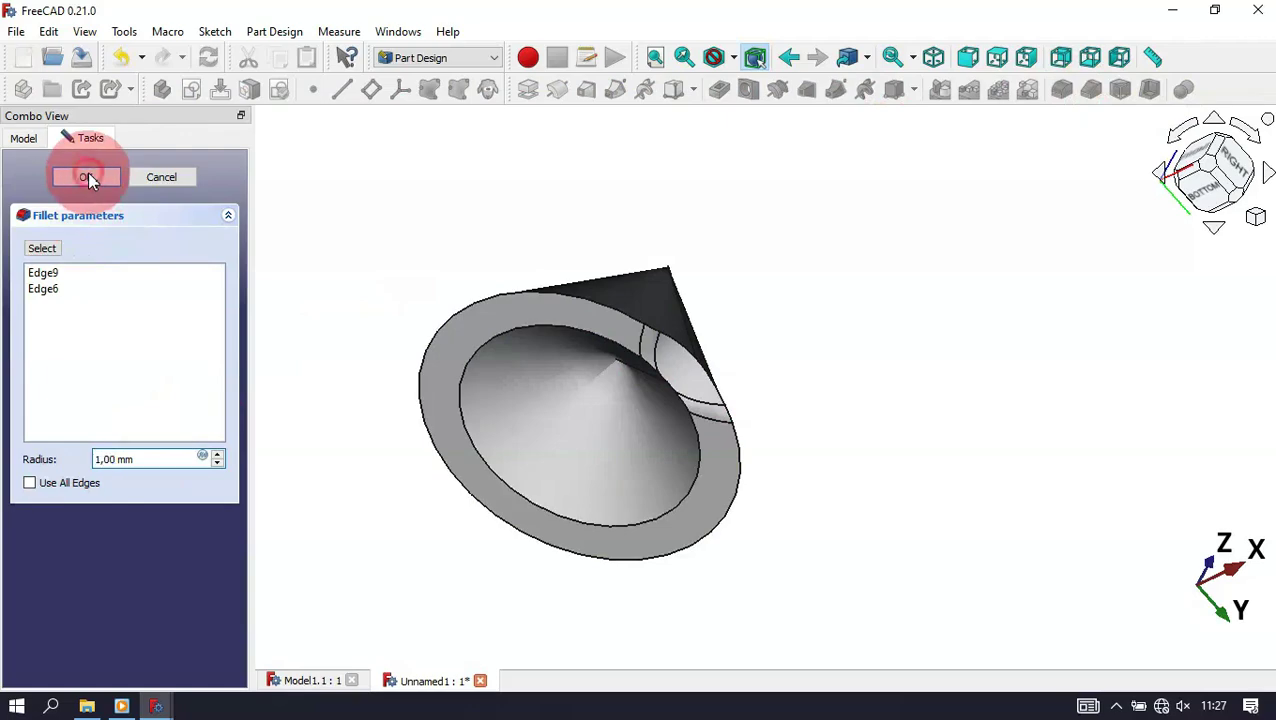
# Step: Create a polar pattern of the Pocket and Fillet features around the base Z axis
pyautogui.press('0')
pyautogui.moveTo(1140, 515); pyautogui.dragTo(710, 432)
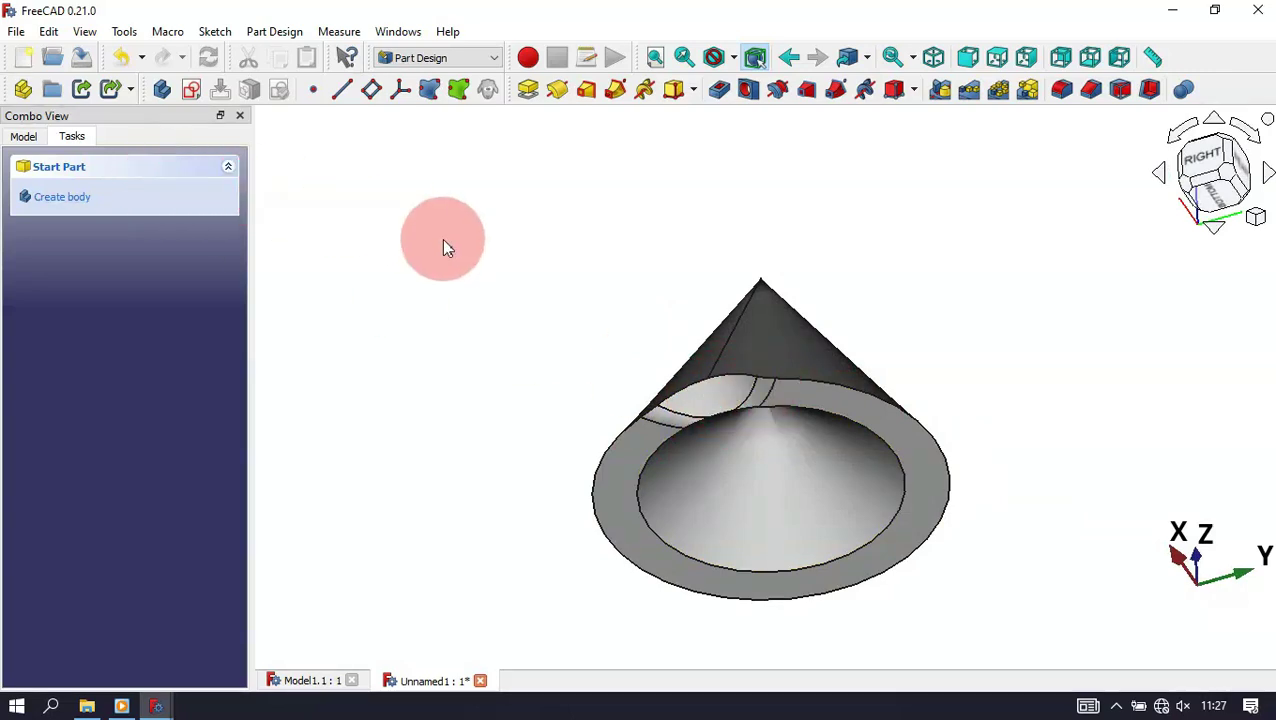
pyautogui.click(23, 136)
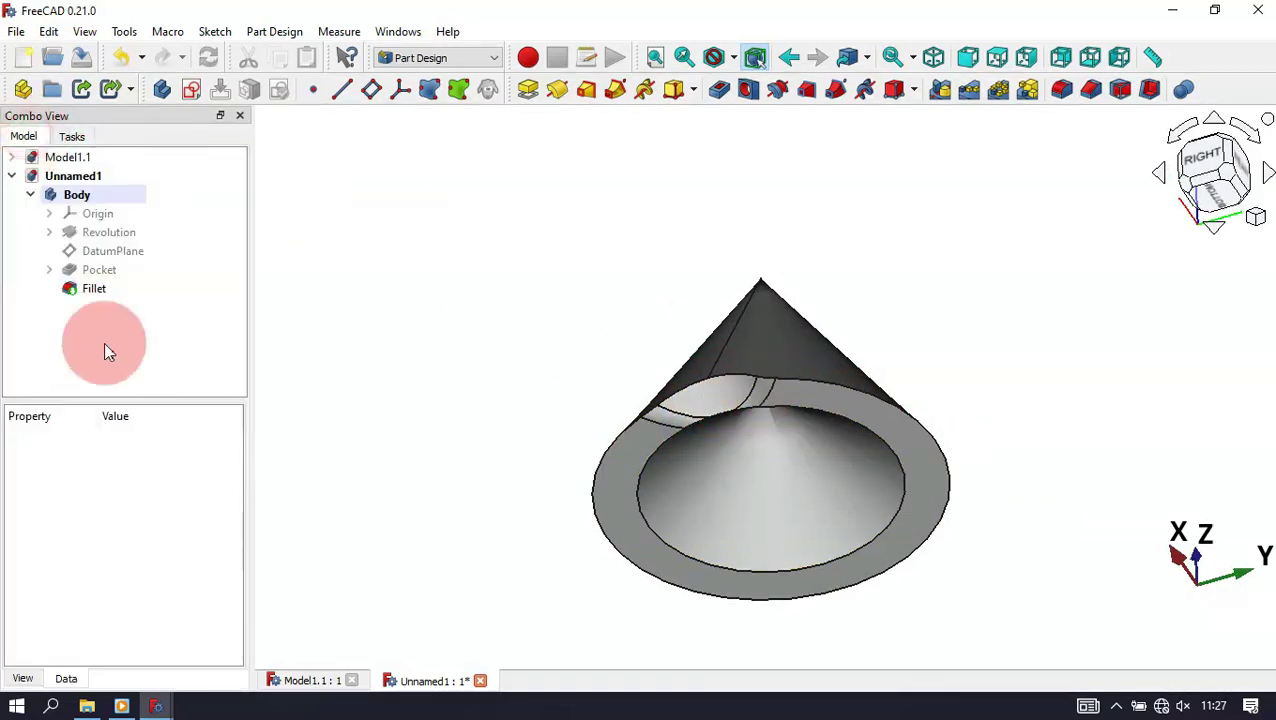
pyautogui.click(109, 269)
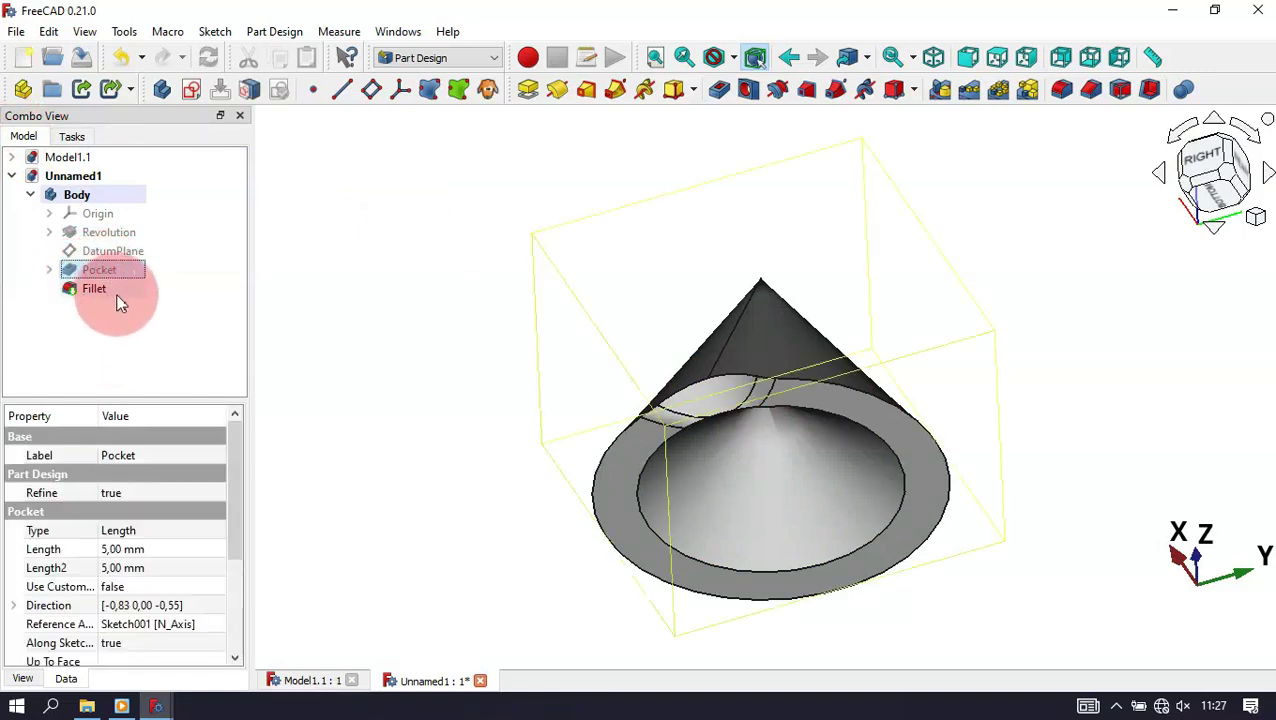
pyautogui.keyDown('ctrl'); pyautogui.click(118, 290); pyautogui.keyUp('ctrl')
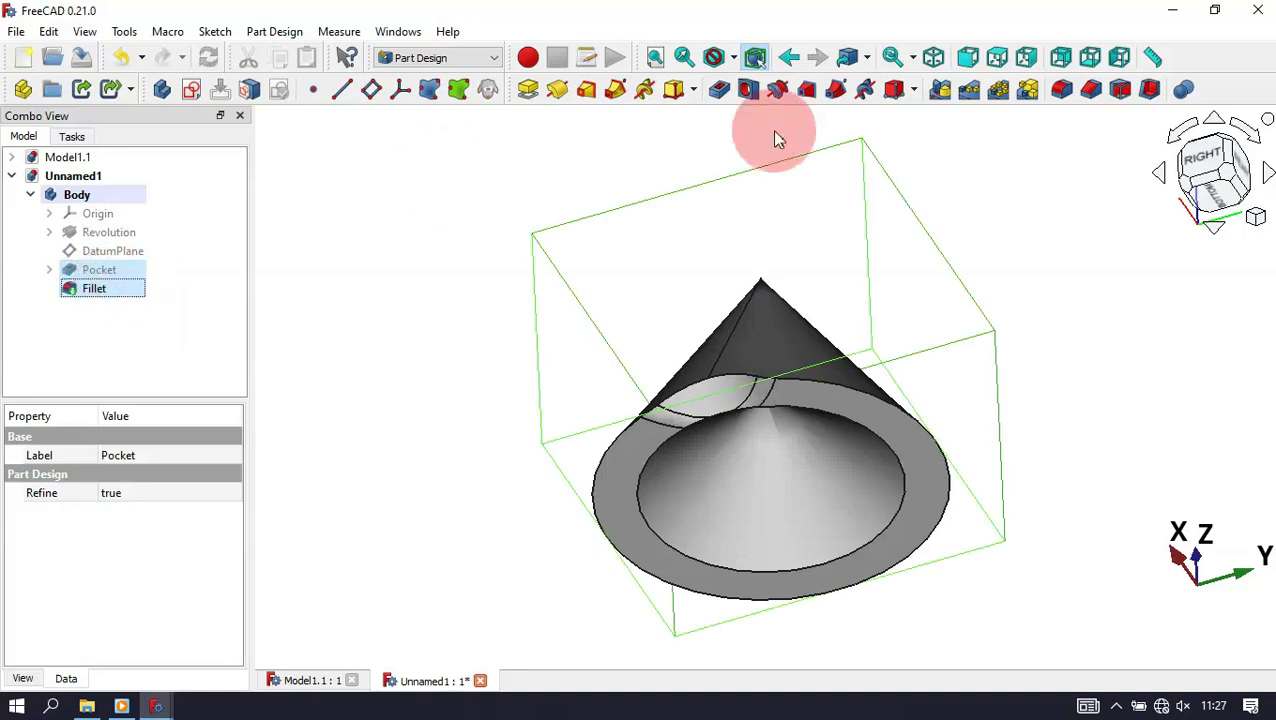
pyautogui.click(1000, 91)
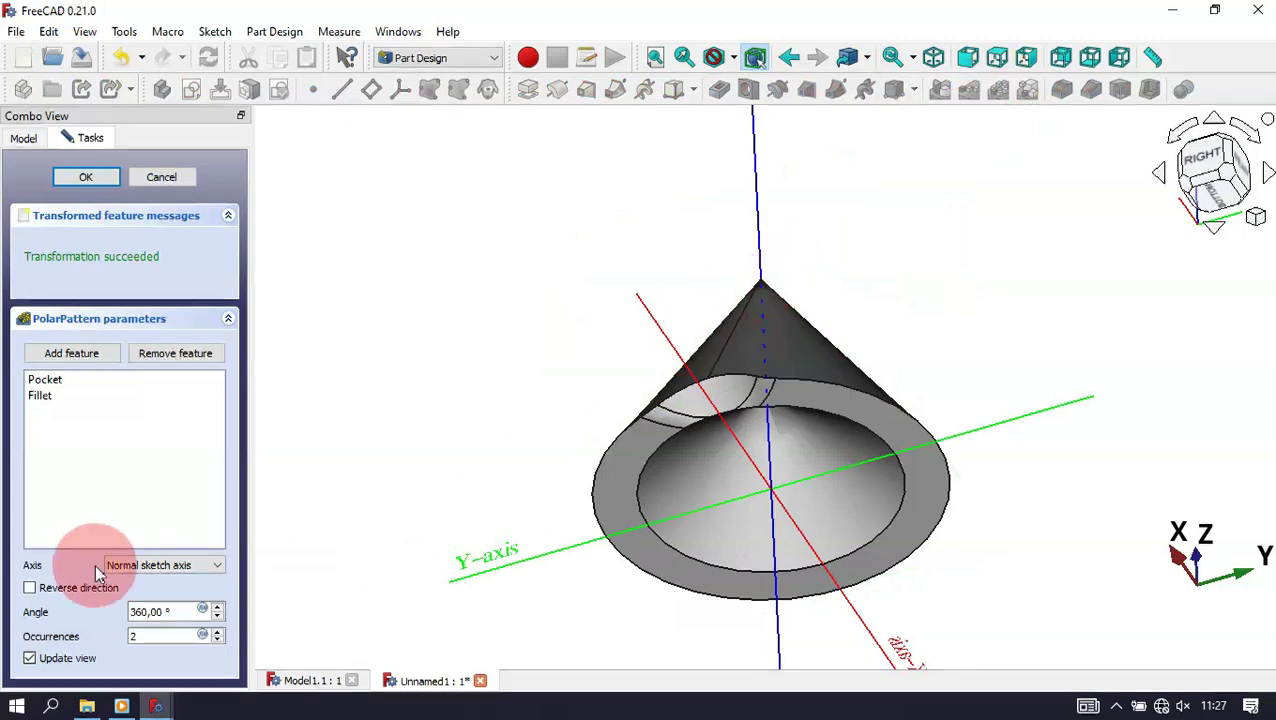
pyautogui.click(197, 568)
pyautogui.click(171, 641)
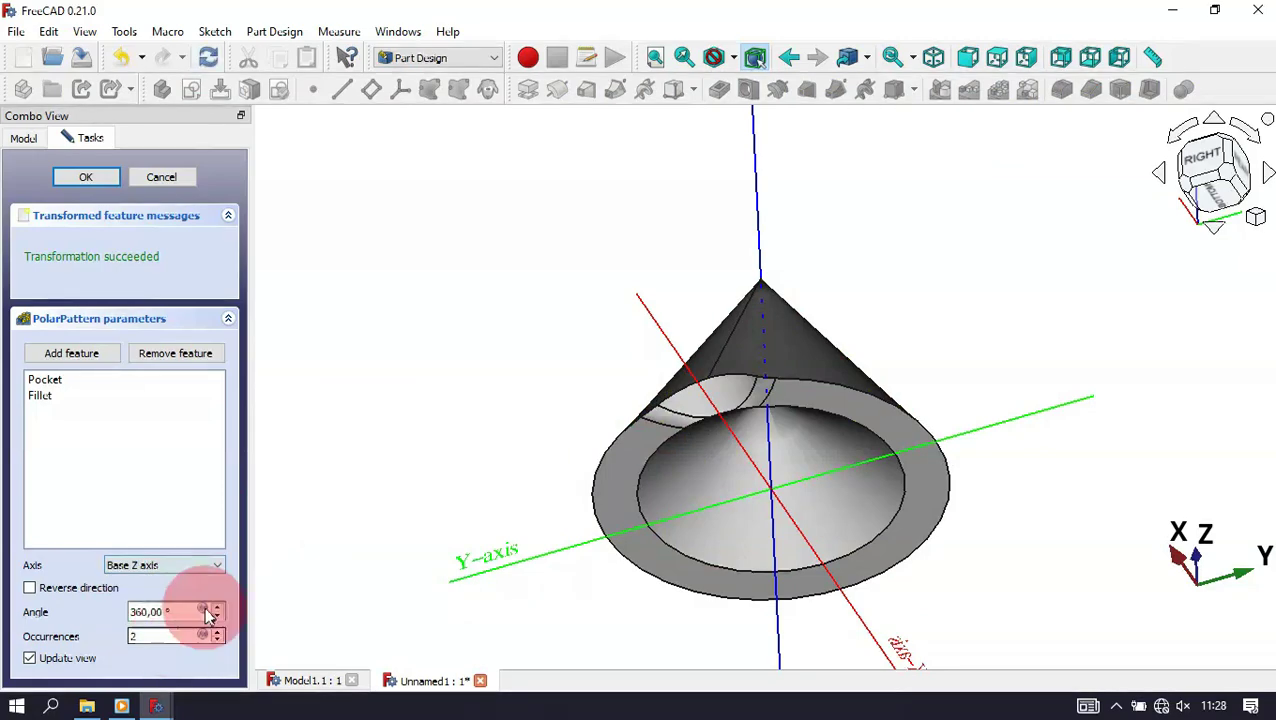
# Step: Set the polar pattern to 6 occurrences over 360° and finish it
pyautogui.moveTo(563, 472); pyautogui.dragTo(564, 470, button='middle')
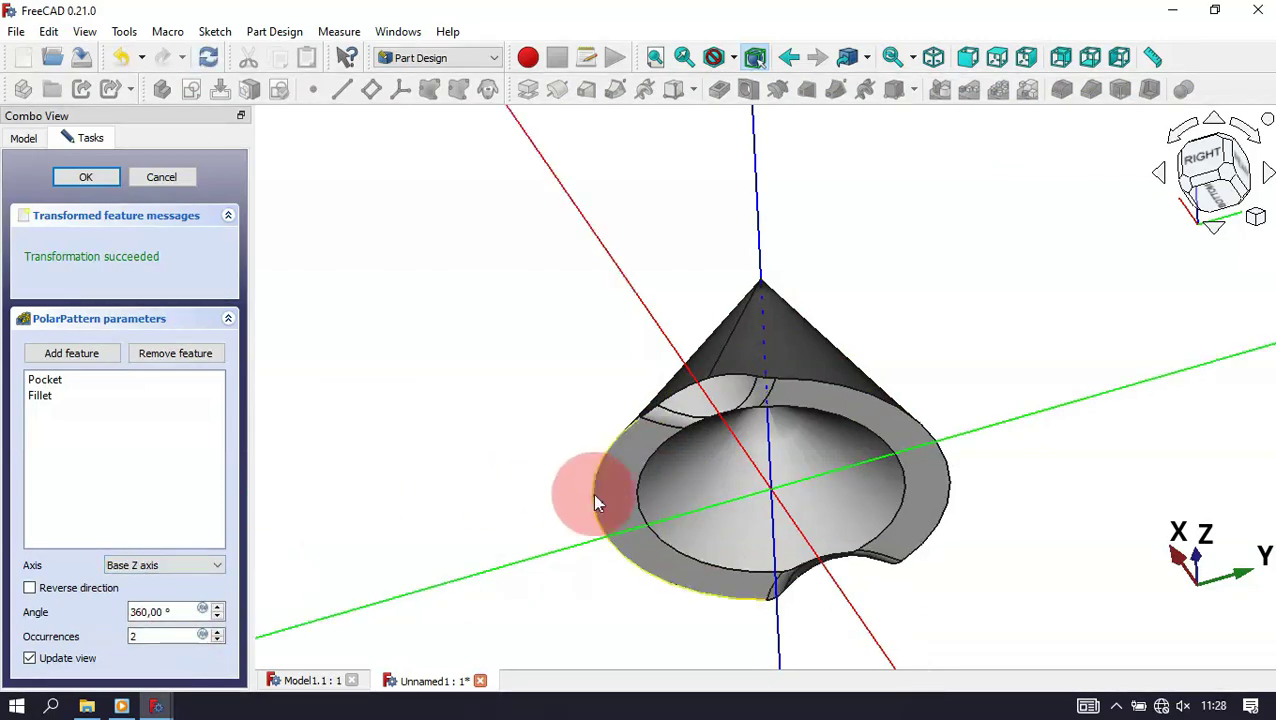
pyautogui.moveTo(735, 564); pyautogui.dragTo(758, 535, button='middle')
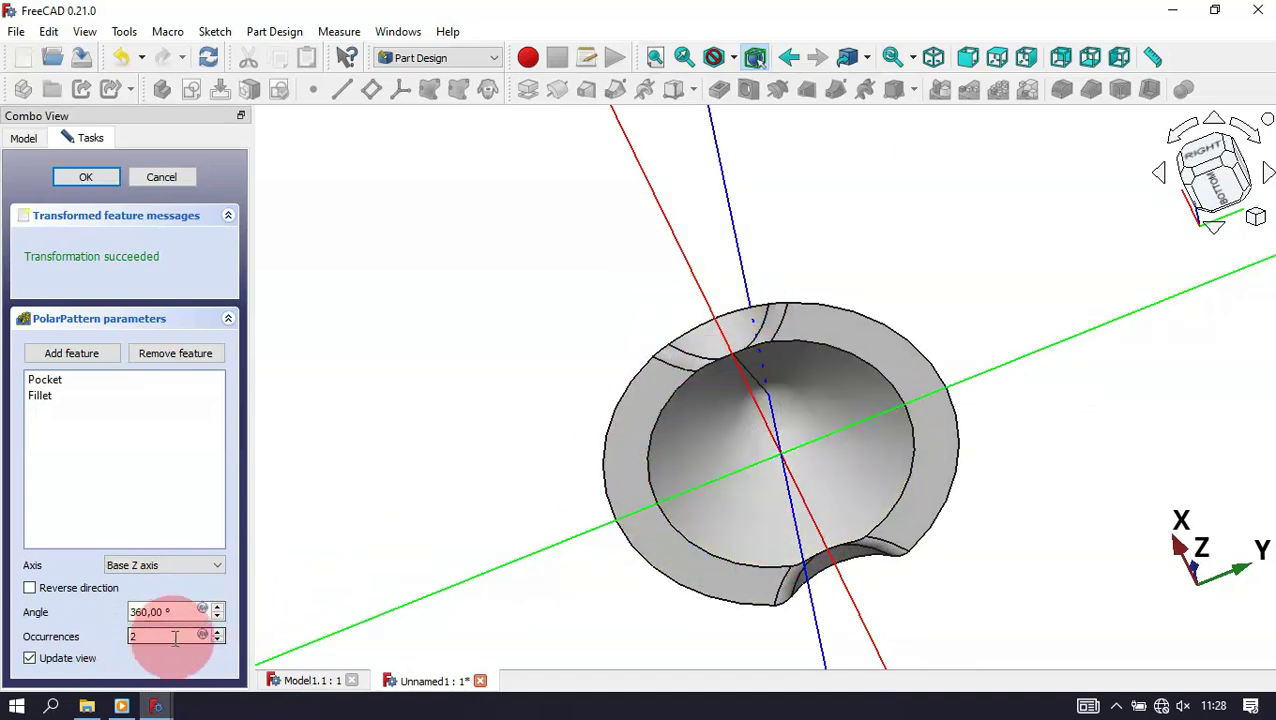
pyautogui.doubleClick(132, 636)
pyautogui.write('6')
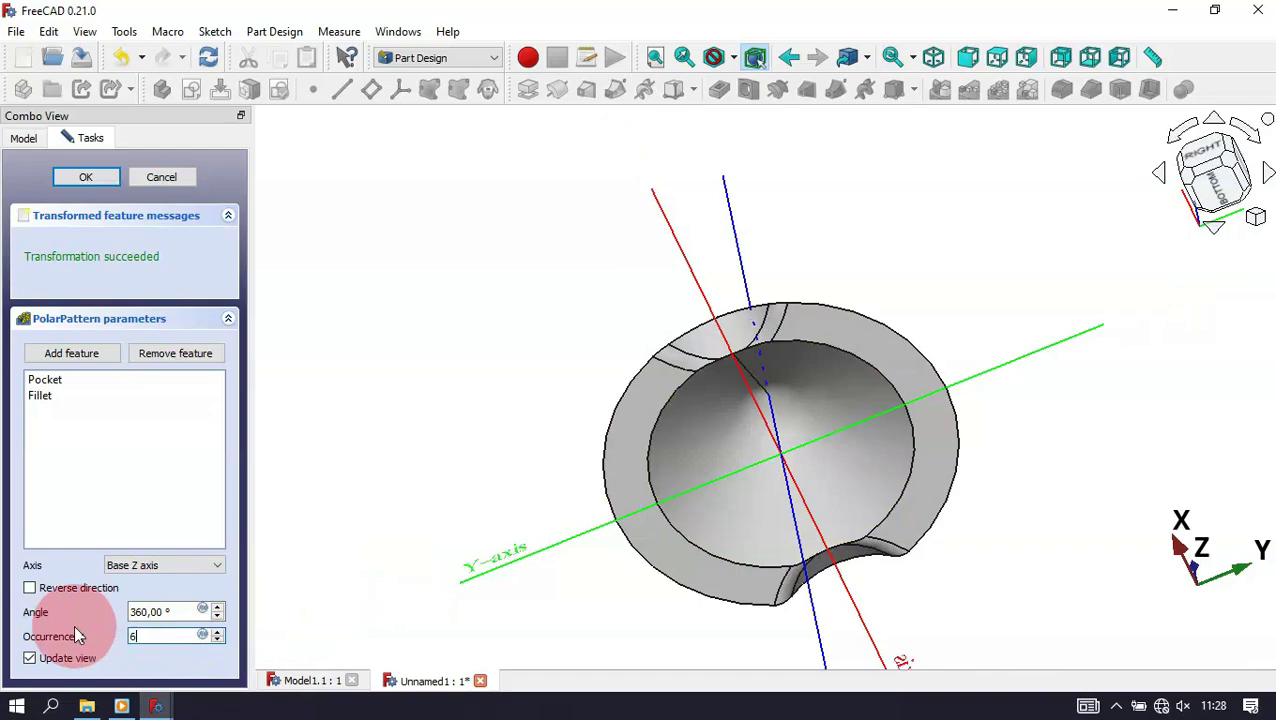
pyautogui.moveTo(430, 421); pyautogui.dragTo(991, 330)
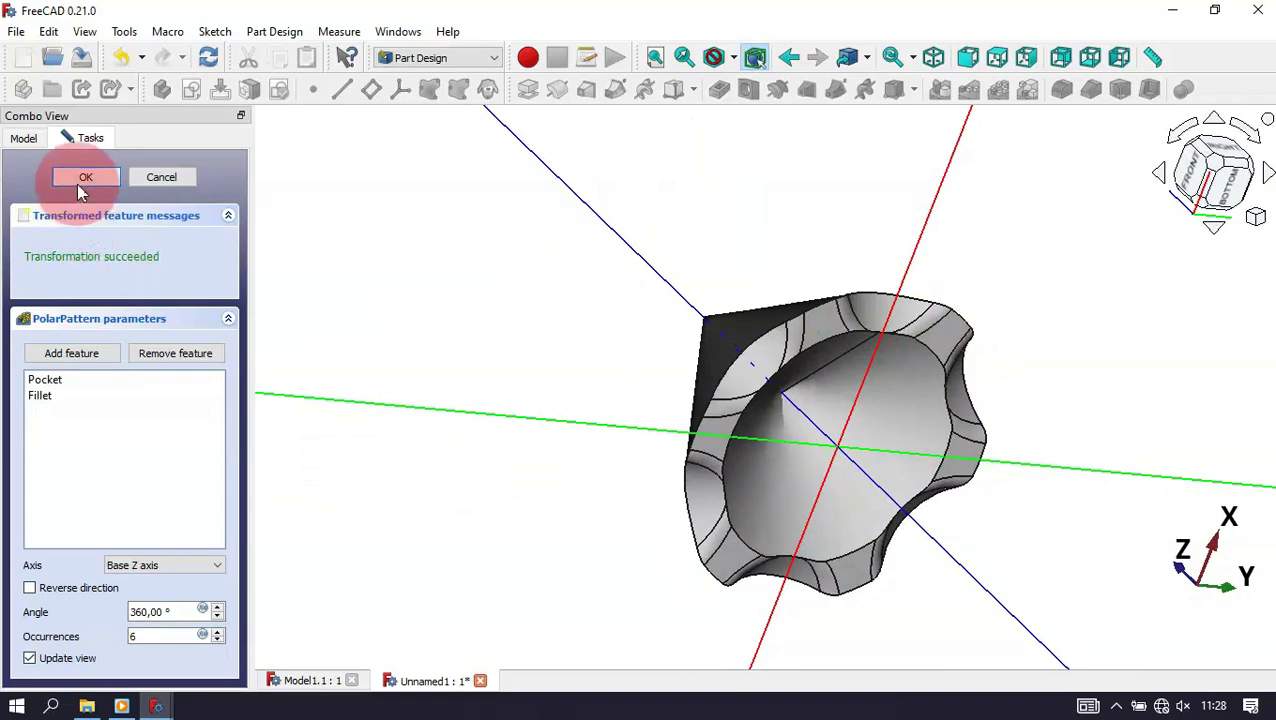
pyautogui.click(84, 180)
pyautogui.click(512, 323)
pyautogui.press('1')
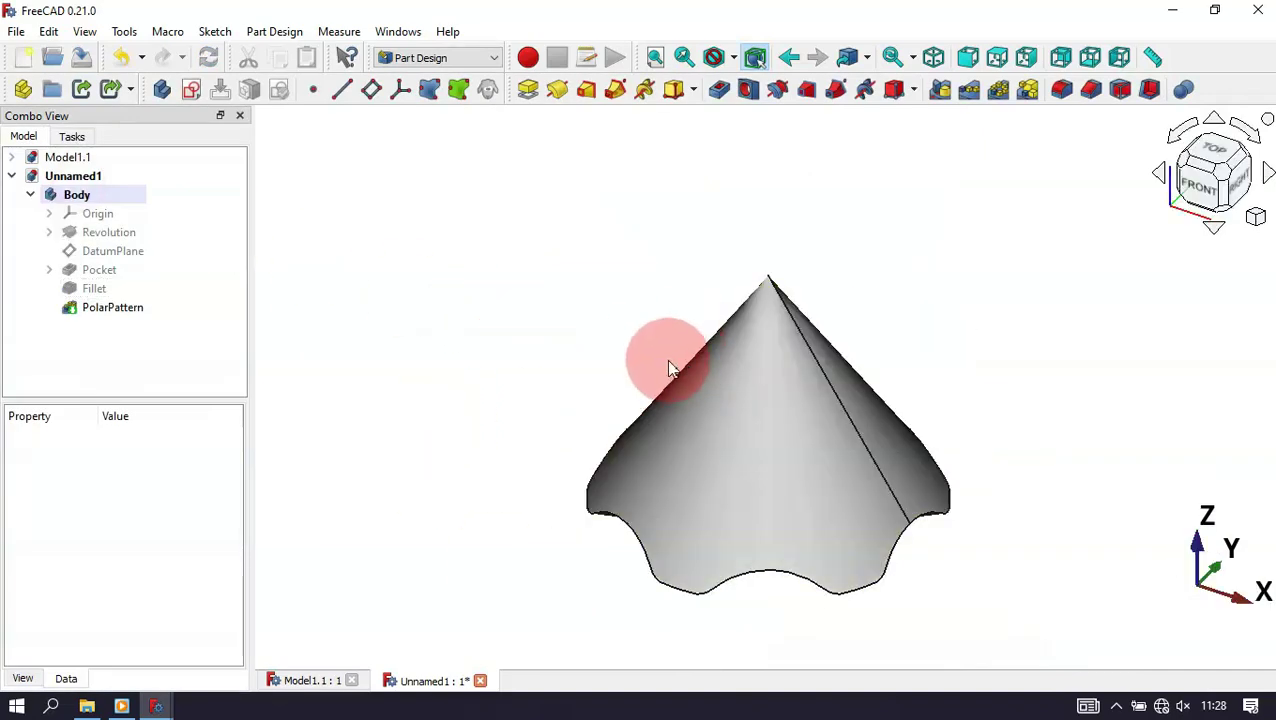
# Step: Collapse and deactivate the Body, and compare the cone with the finished tree in the Model1.1 document
pyautogui.click(30, 194)
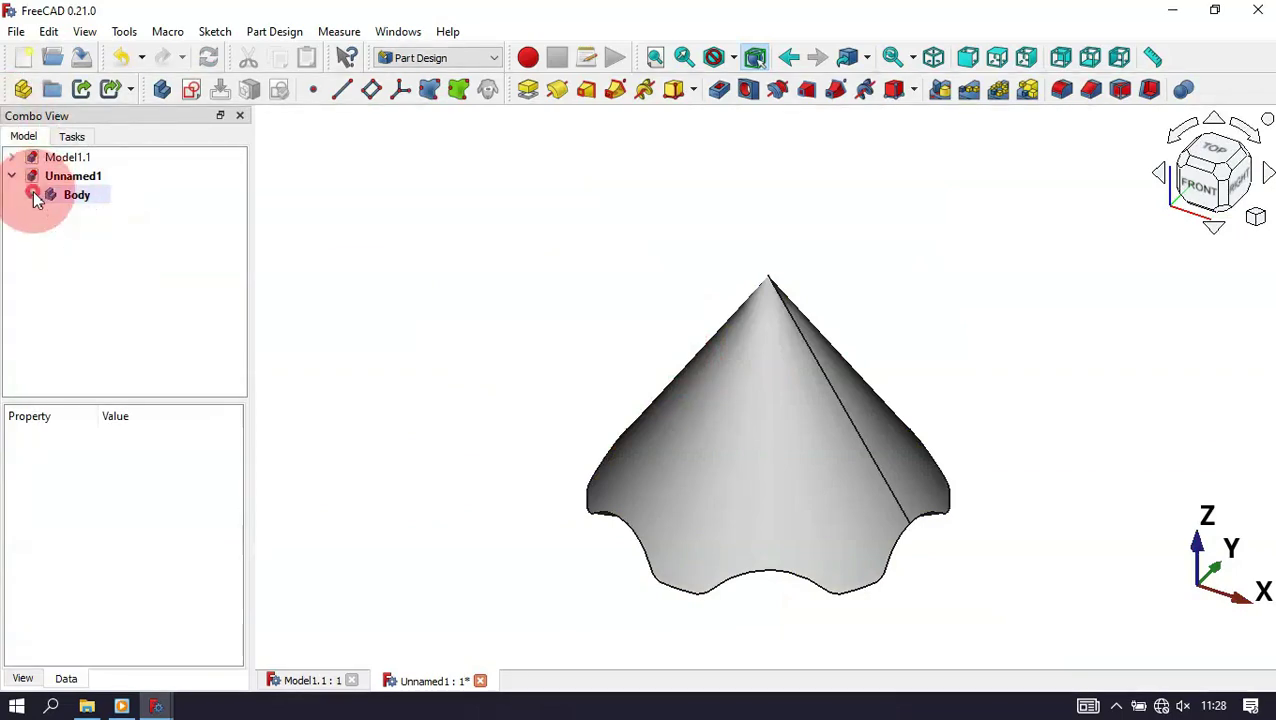
pyautogui.click(98, 195)
pyautogui.click(385, 268)
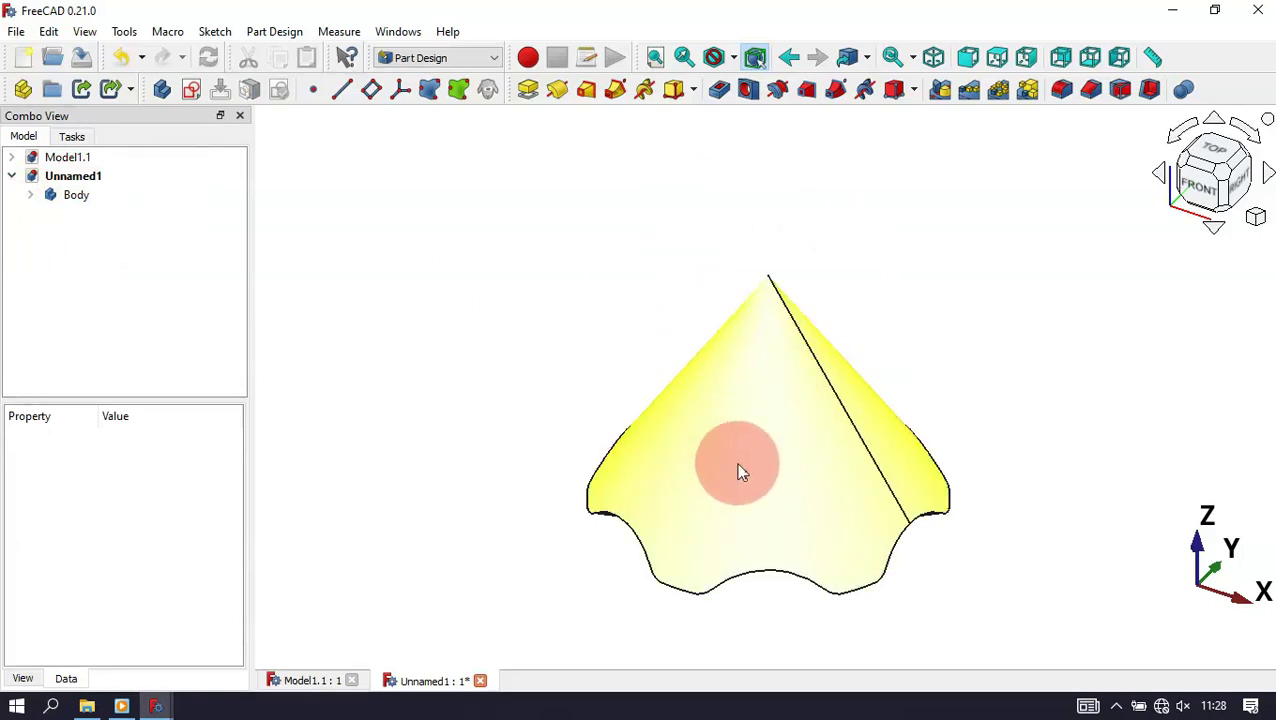
pyautogui.click(340, 683)
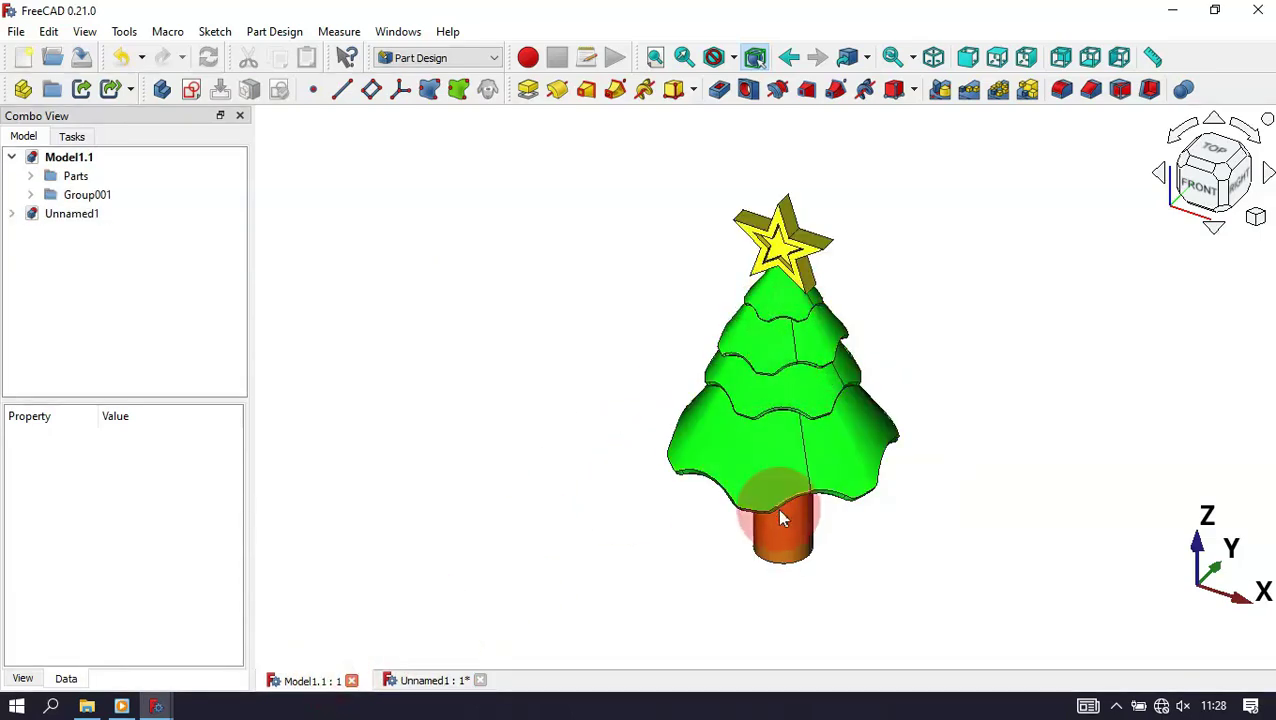
pyautogui.click(423, 682)
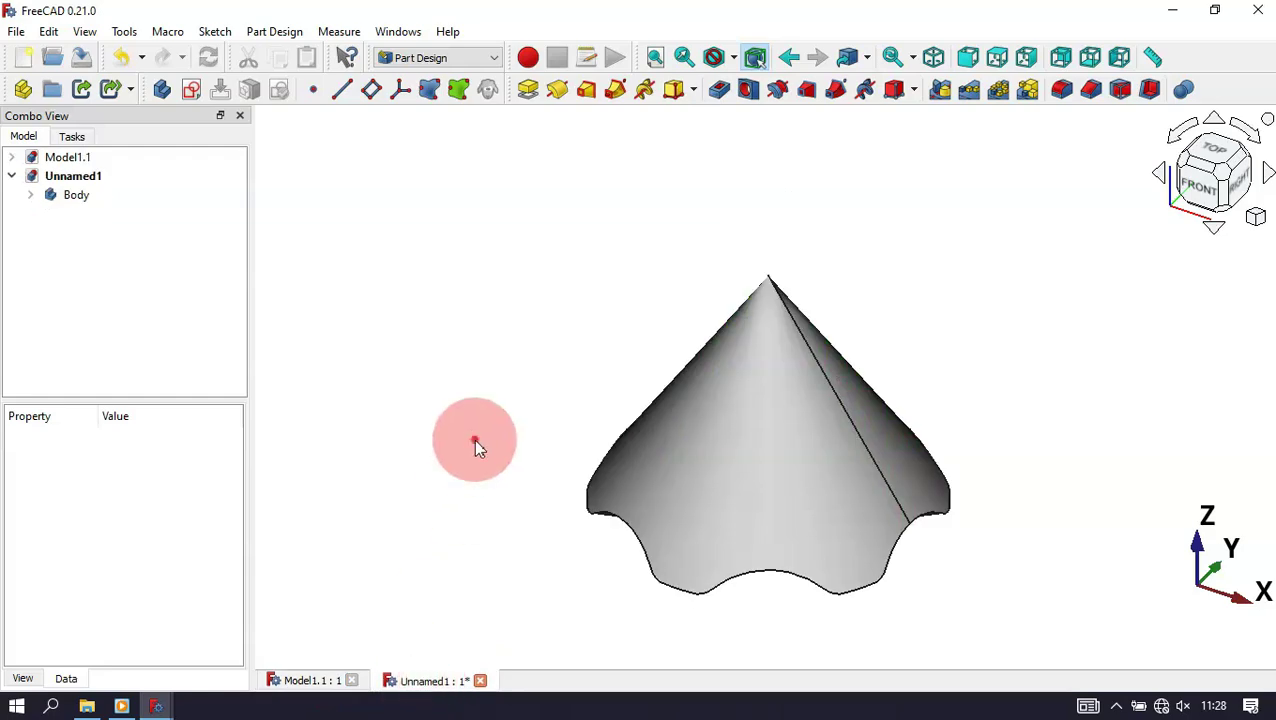
# Step: Switch to the Draft workbench and hide its grid
pyautogui.click(456, 60)
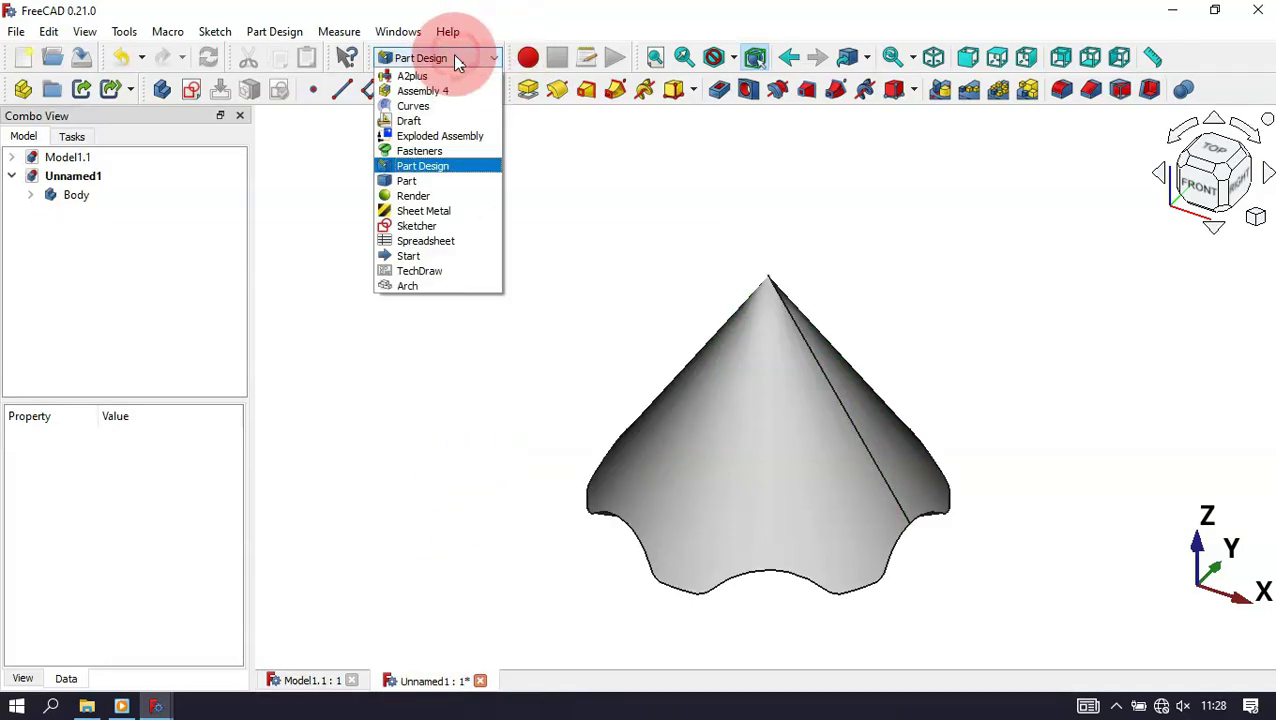
pyautogui.click(435, 120)
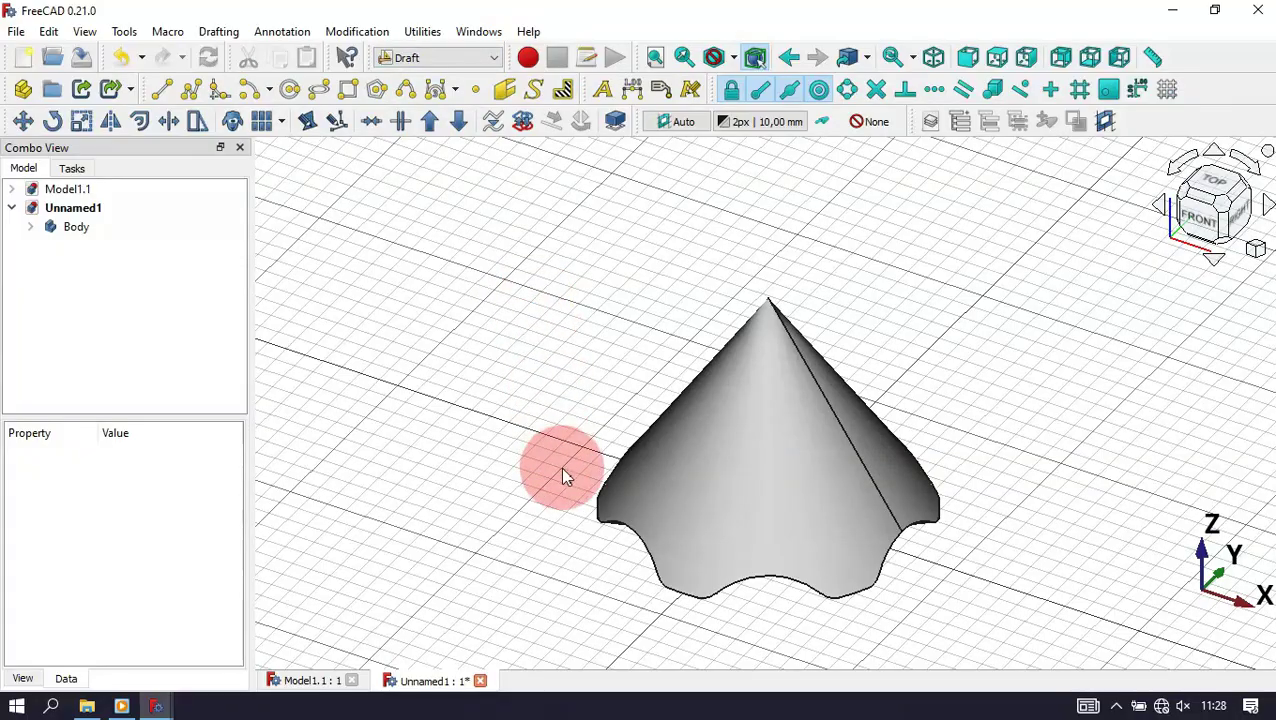
pyautogui.moveTo(582, 562); pyautogui.dragTo(691, 555, button='middle')
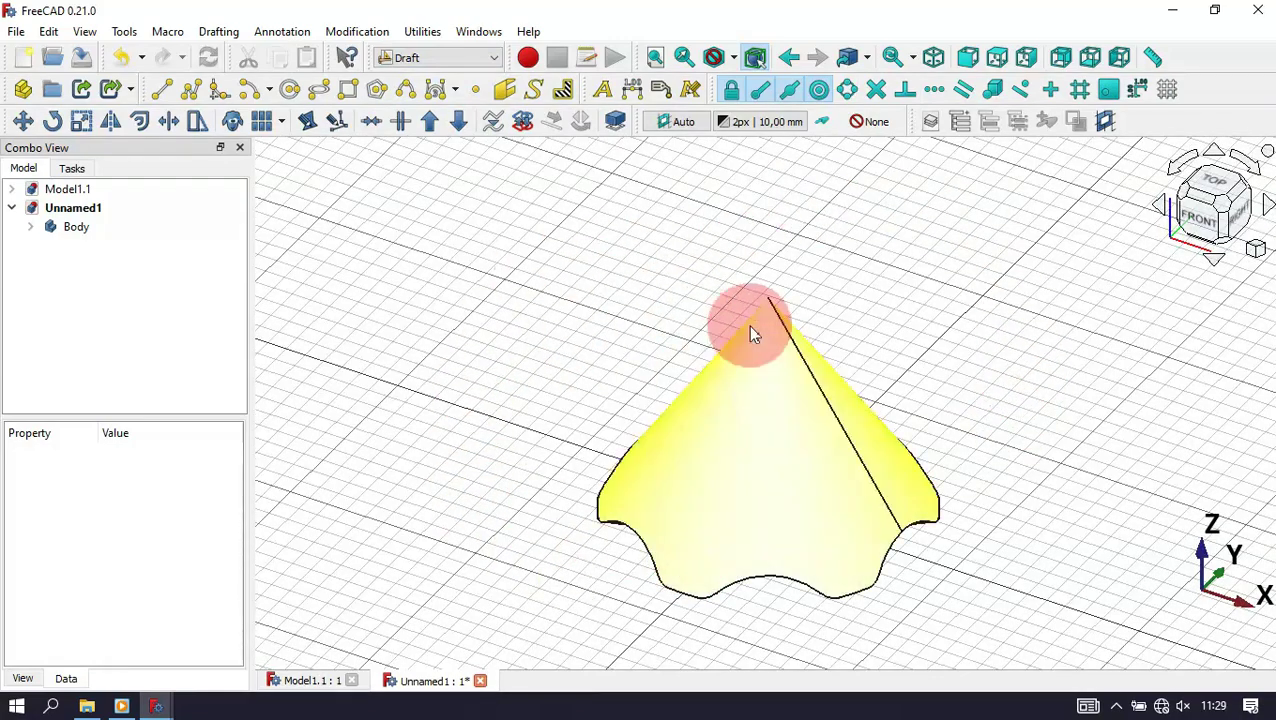
pyautogui.click(1168, 91)
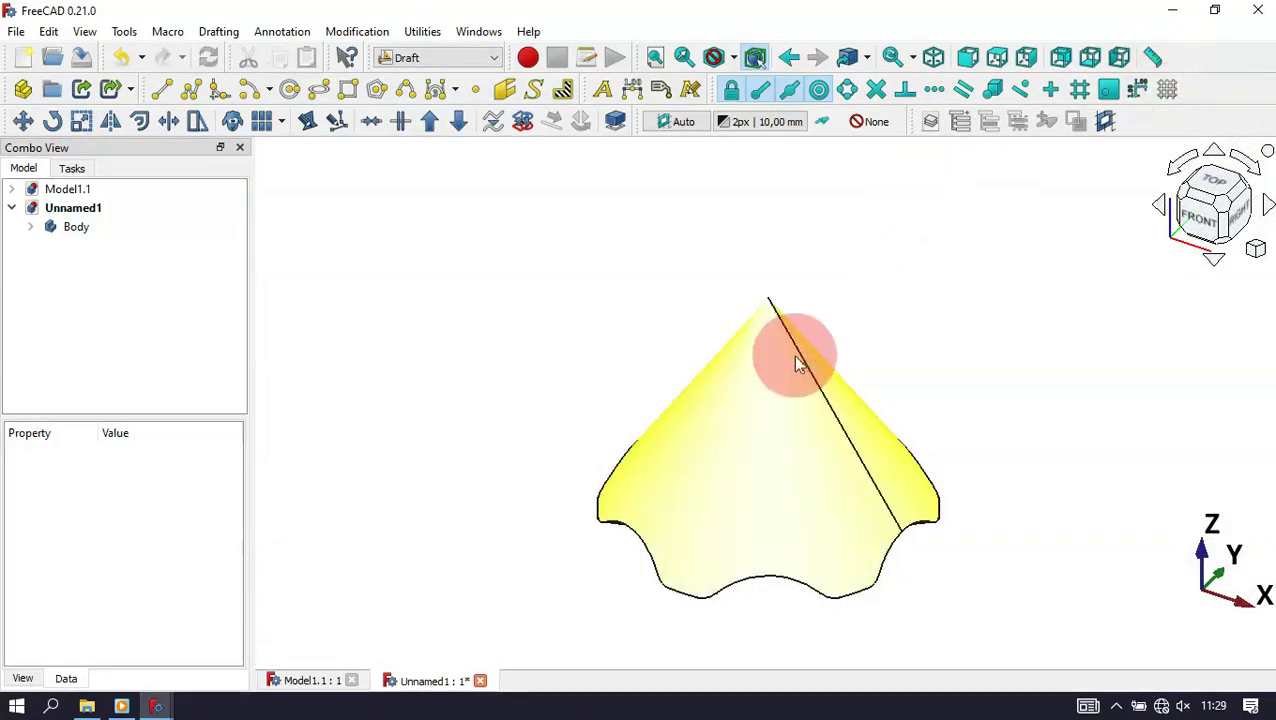
pyautogui.click(632, 292)
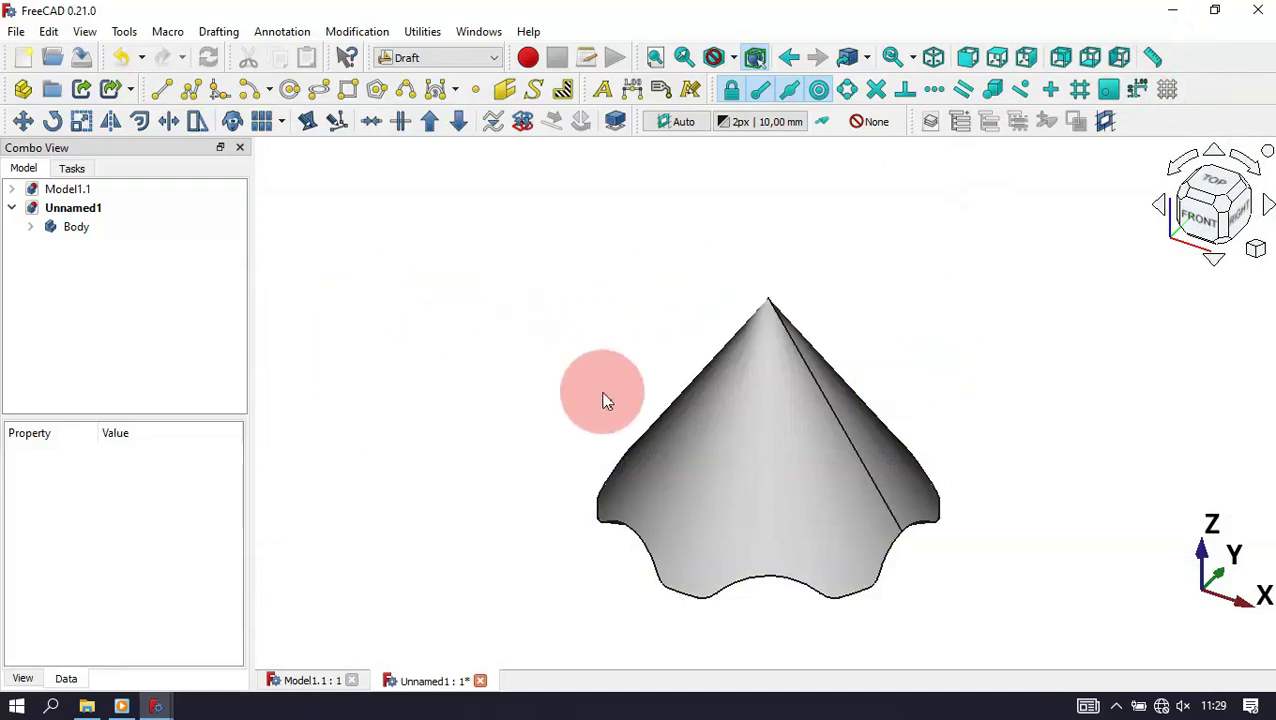
pyautogui.click(556, 322)
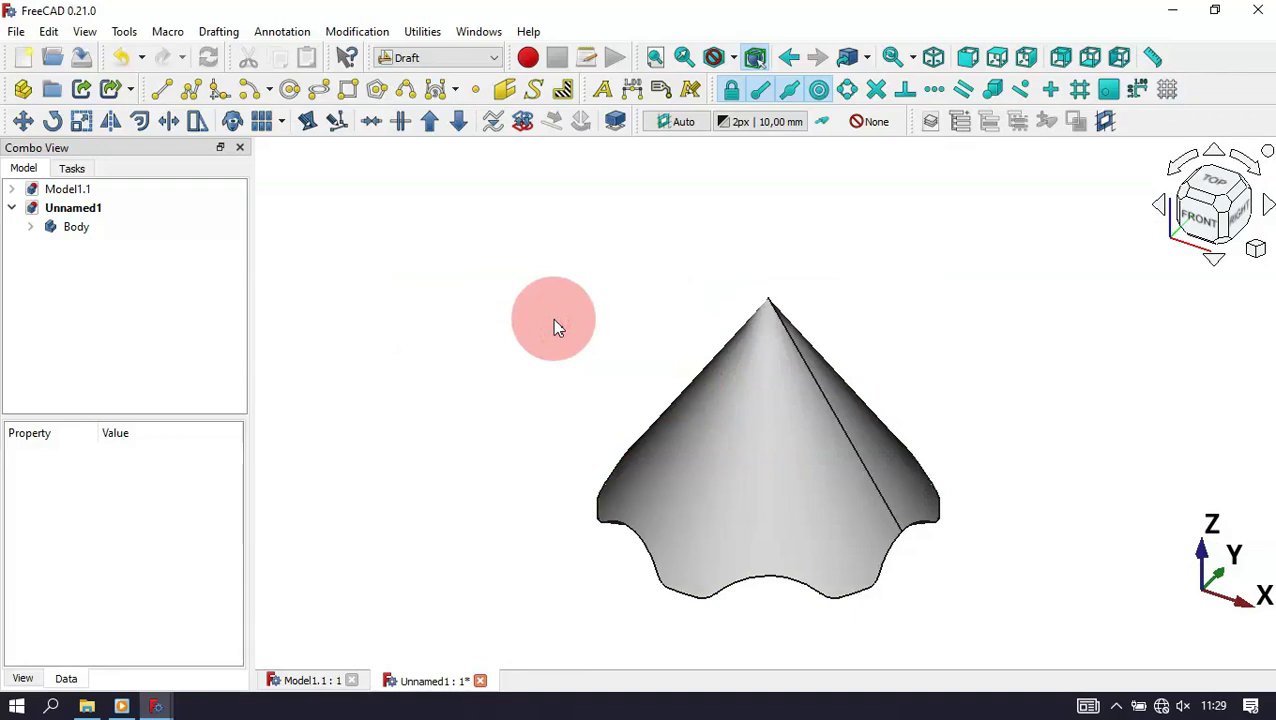
# Step: Start scaling the Body with the base point at the origin (0, 0, 0)
pyautogui.click(80, 225)
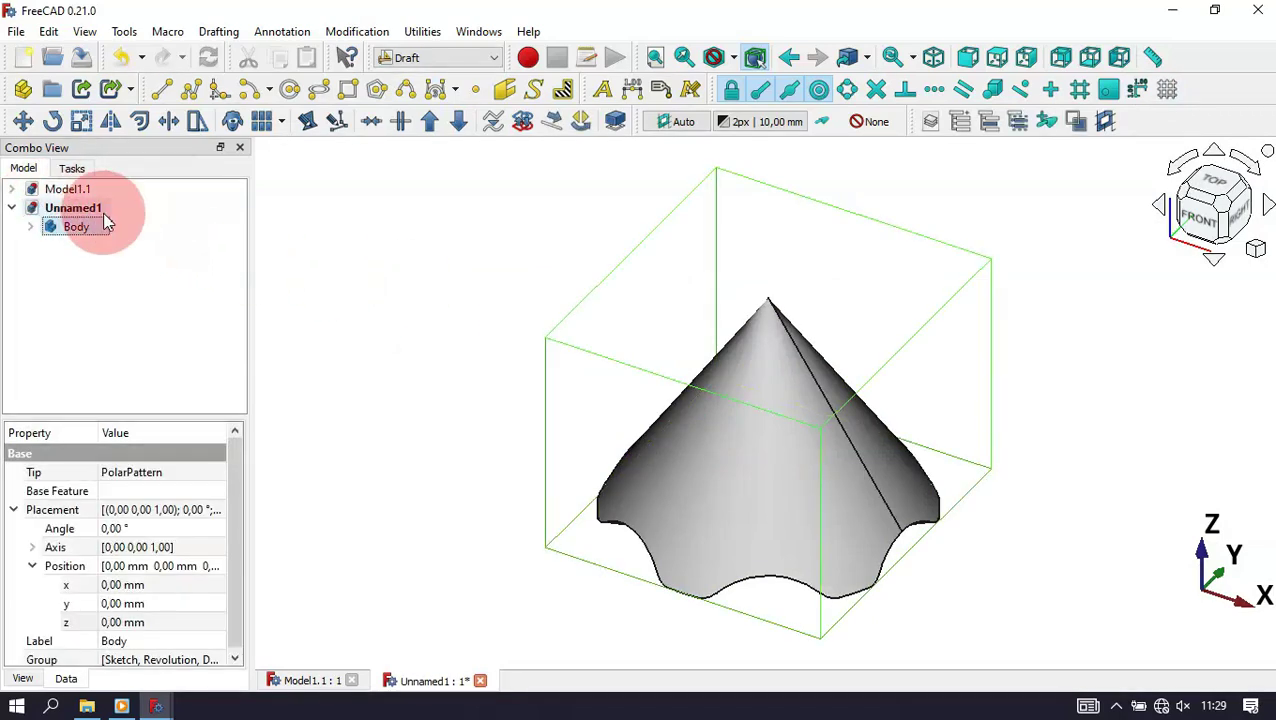
pyautogui.click(82, 121)
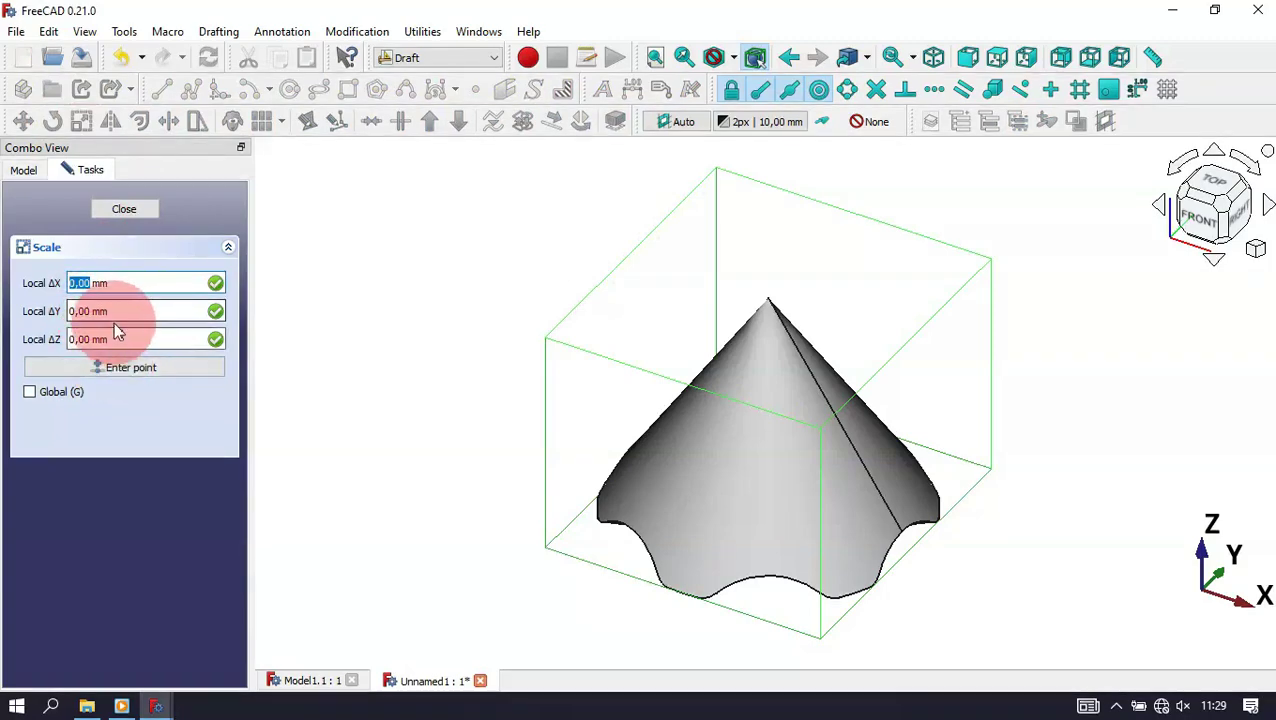
pyautogui.press('Return')
pyautogui.press('Return')
pyautogui.press('Return')
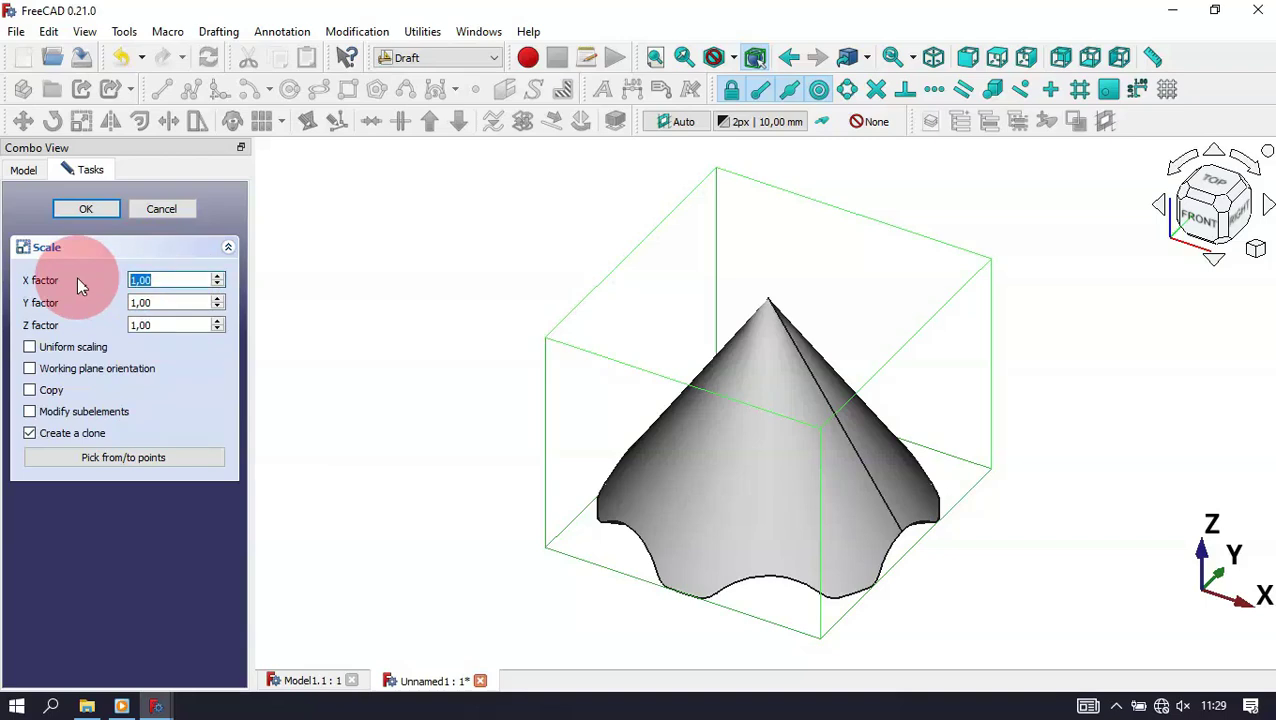
# Step: Create a scaled clone of the Body with factors X 1.5, Y 1.7 and Z 1.8
pyautogui.write('1,5')
pyautogui.click(134, 302)
pyautogui.moveTo(170, 302); pyautogui.dragTo(82, 310)
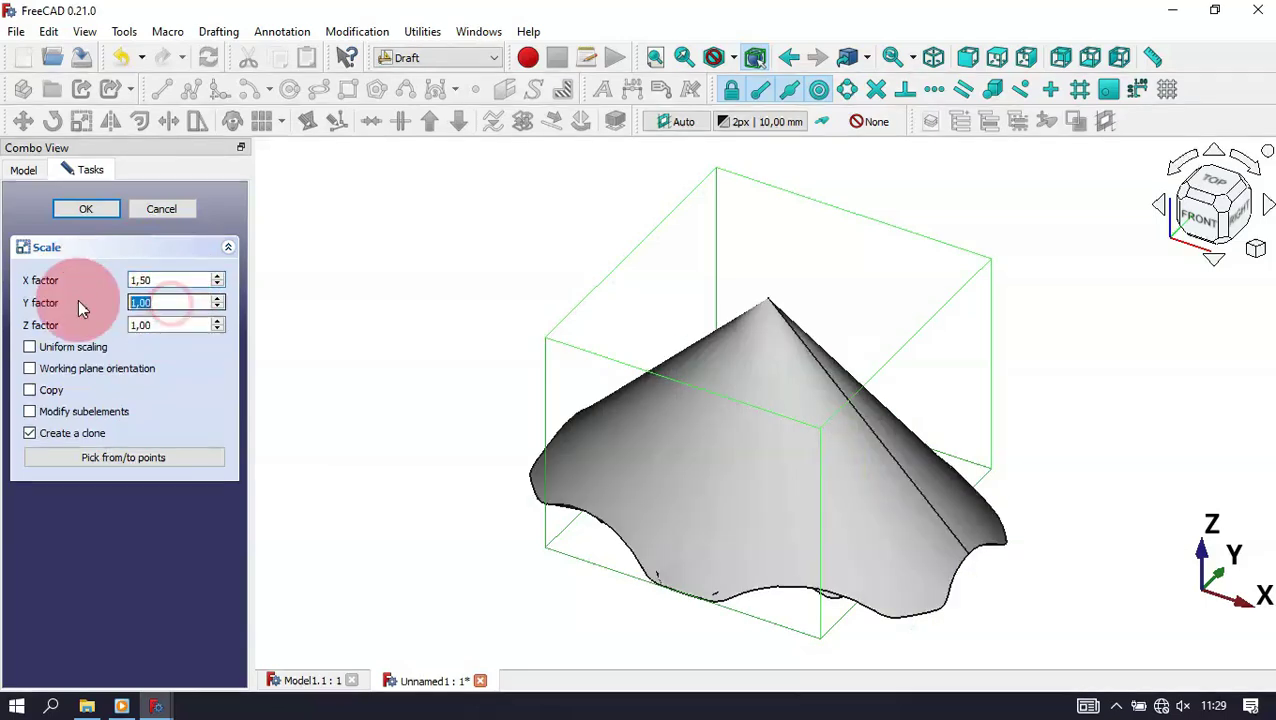
pyautogui.click(150, 325)
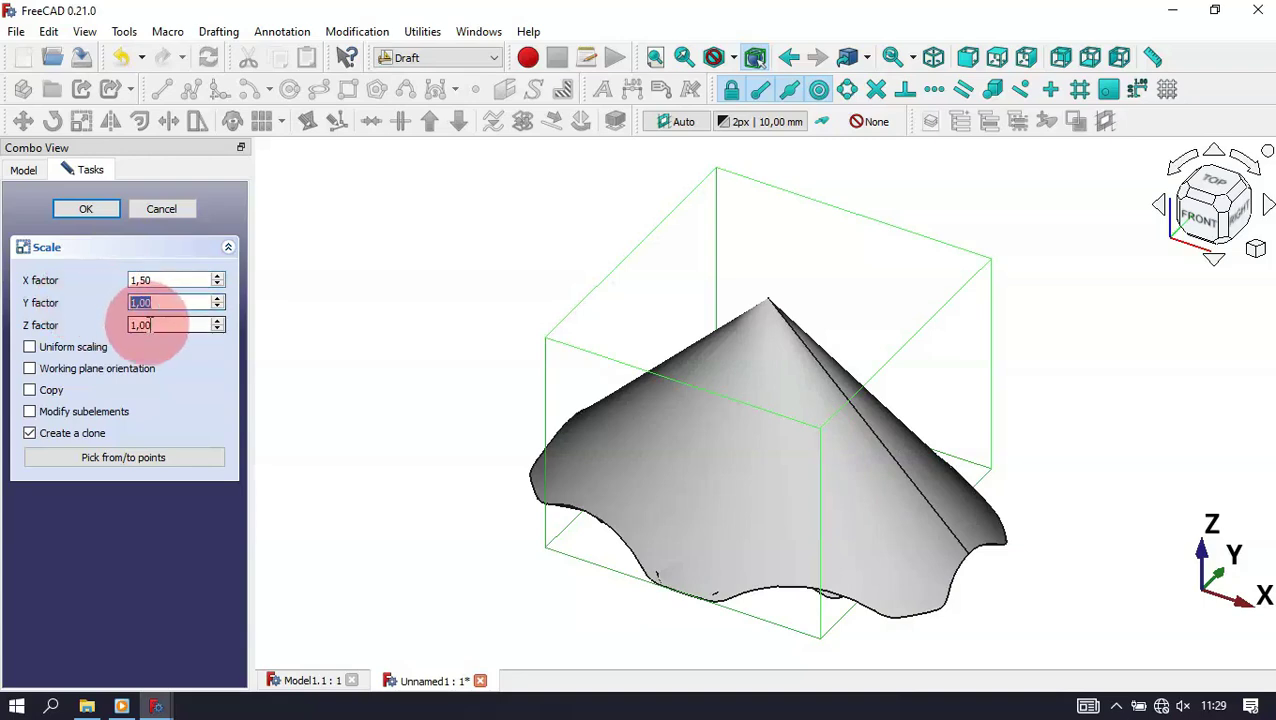
pyautogui.write('1,7')
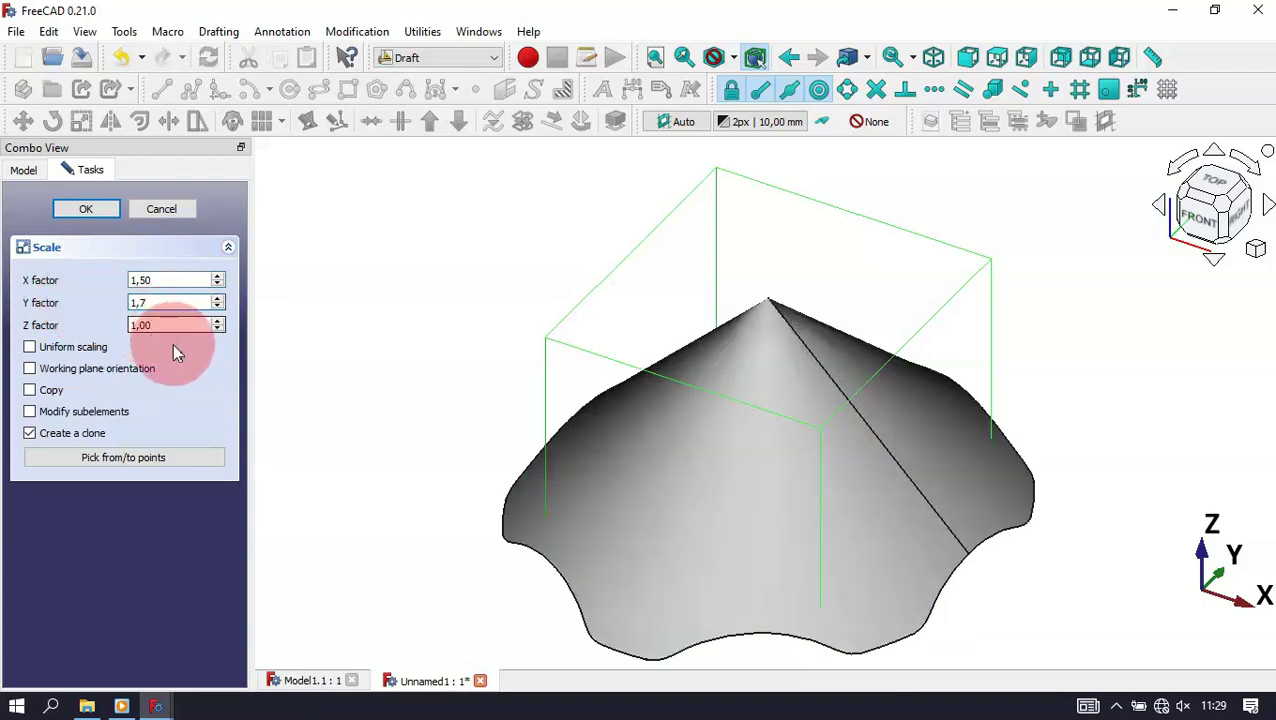
pyautogui.moveTo(170, 325); pyautogui.dragTo(60, 328)
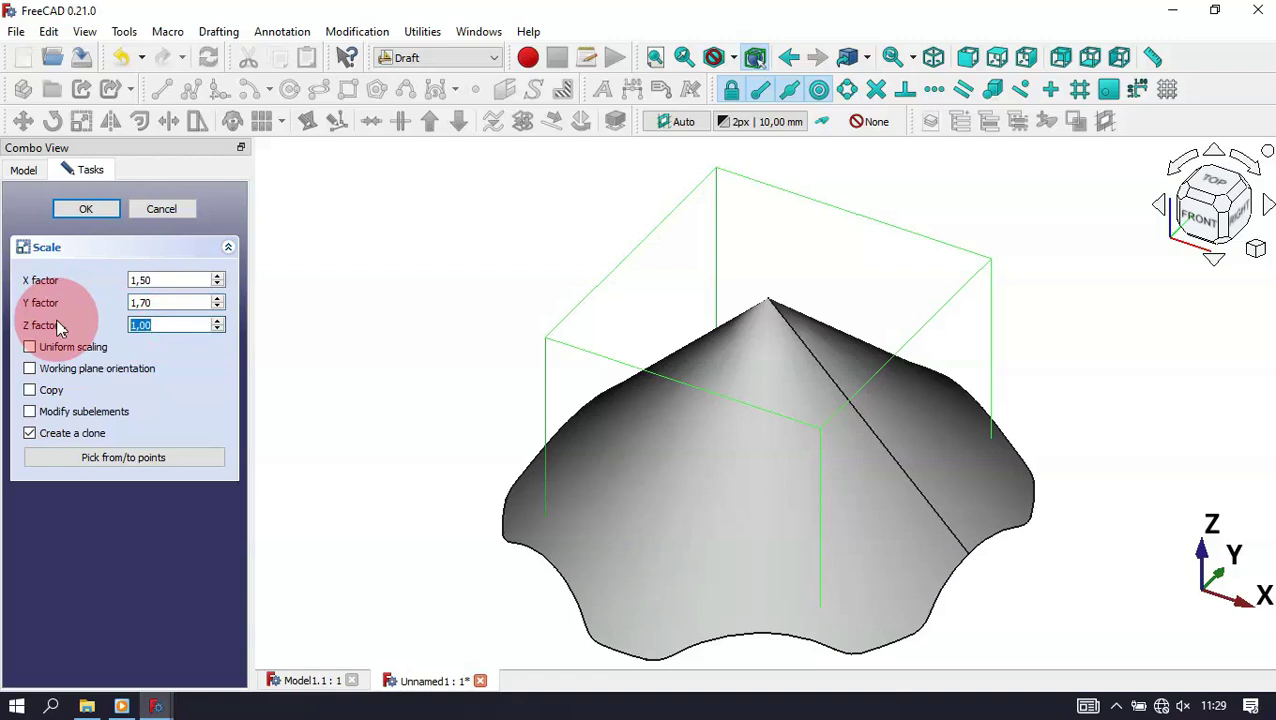
pyautogui.write('1,8')
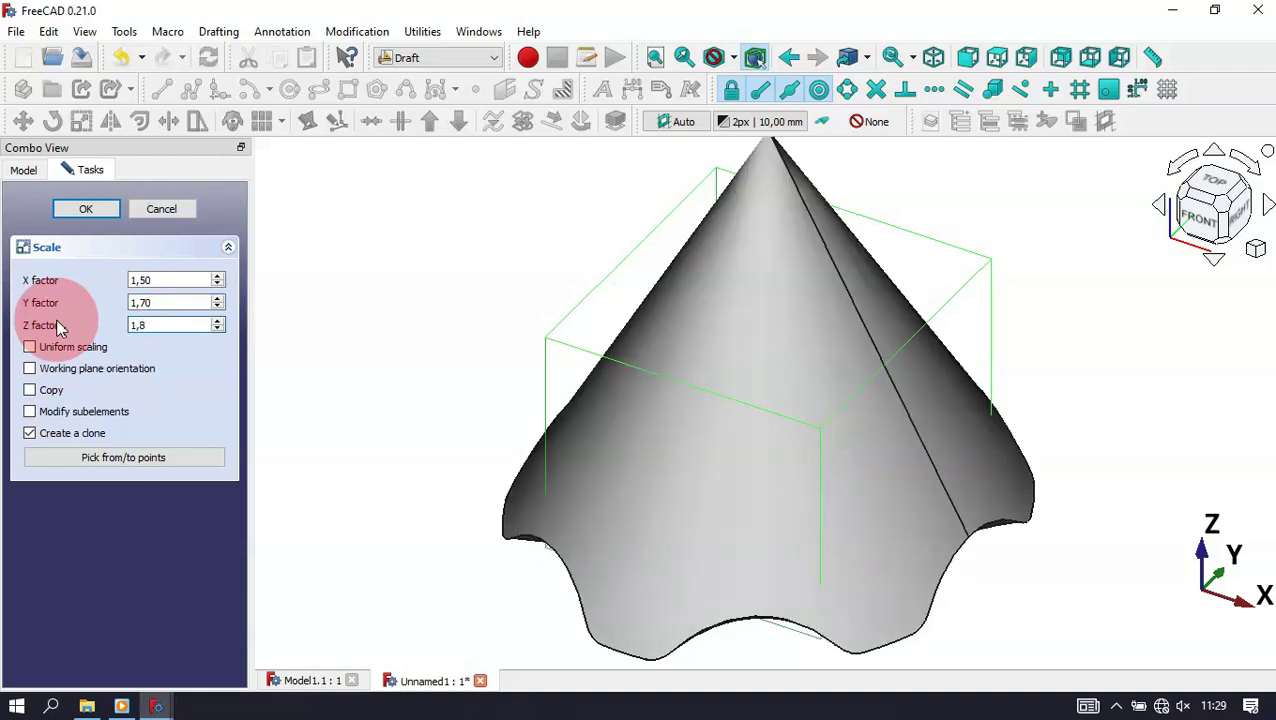
pyautogui.press('Return')
pyautogui.moveTo(544, 505)
pyautogui.mouseDown()
pyautogui.moveTo(669, 384)
pyautogui.moveTo(708, 289)
pyautogui.moveTo(654, 286)
pyautogui.moveTo(638, 208)
pyautogui.moveTo(681, 248)
pyautogui.moveTo(632, 220)
pyautogui.mouseUp()
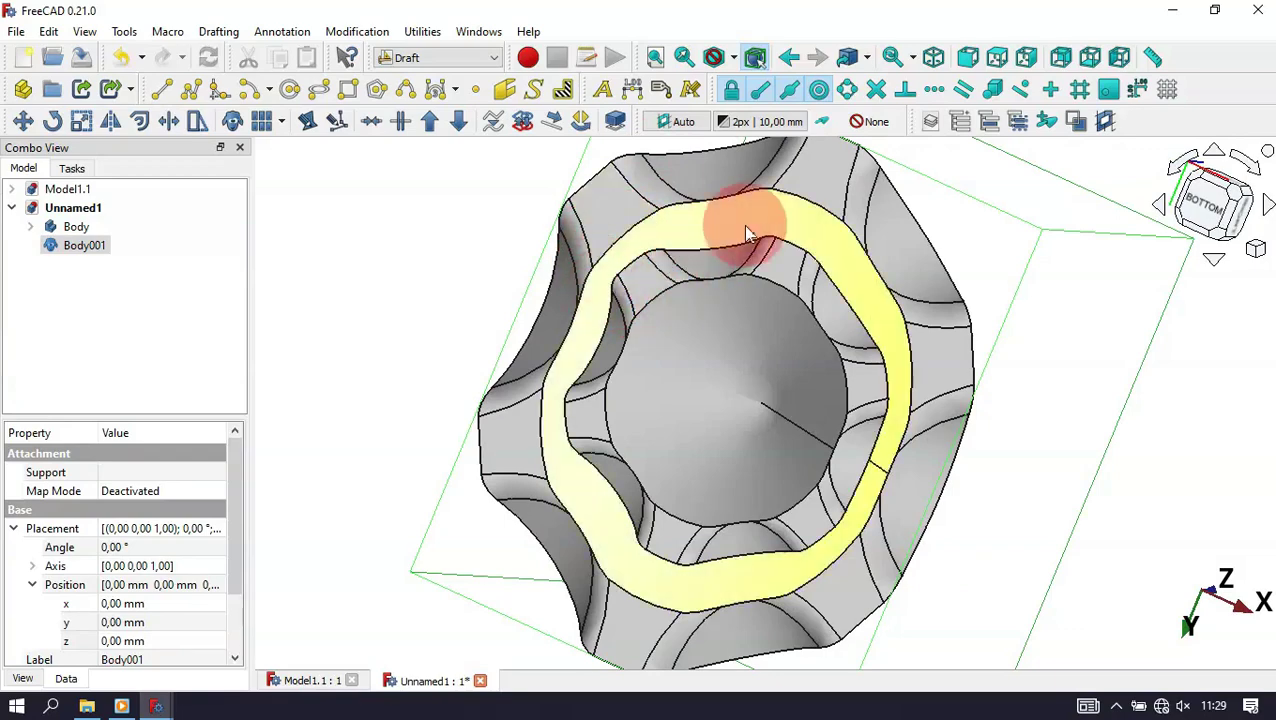
# Step: Set the z position of the Body001 clone to -10 mm so it sits below the original cone
pyautogui.click(367, 296)
pyautogui.press('0')
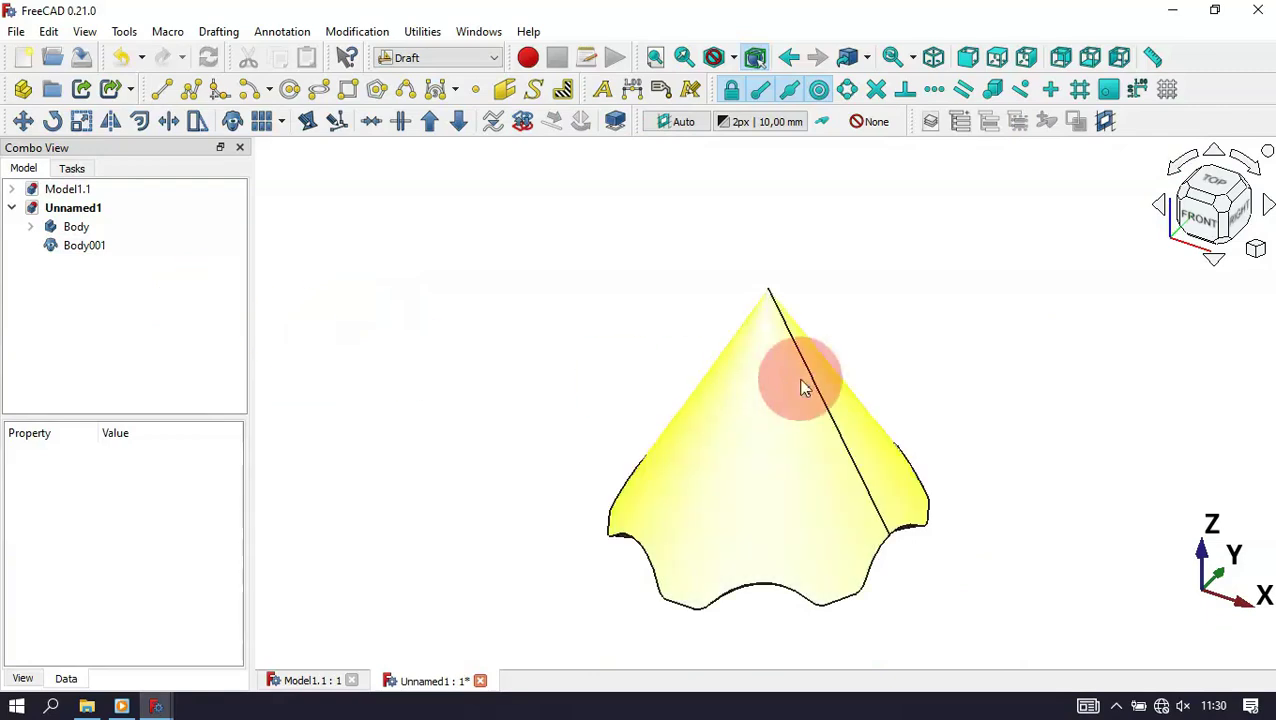
pyautogui.click(88, 255)
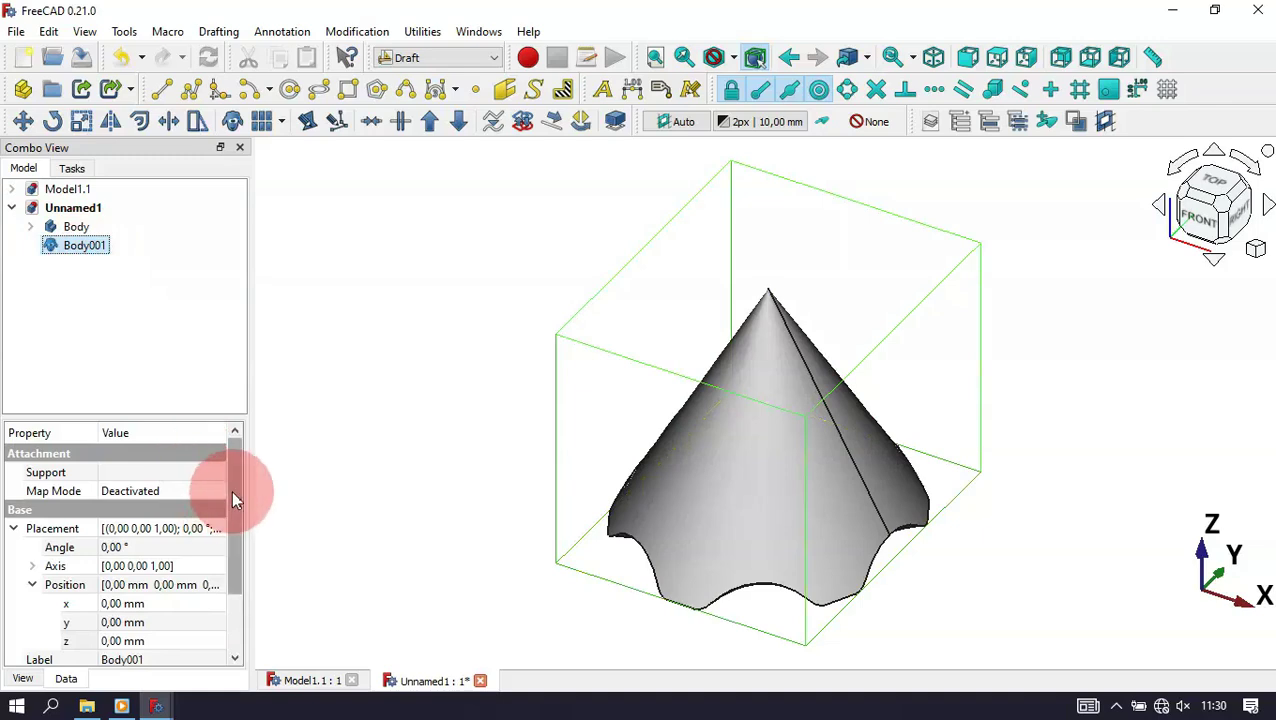
pyautogui.moveTo(231, 490); pyautogui.dragTo(235, 524)
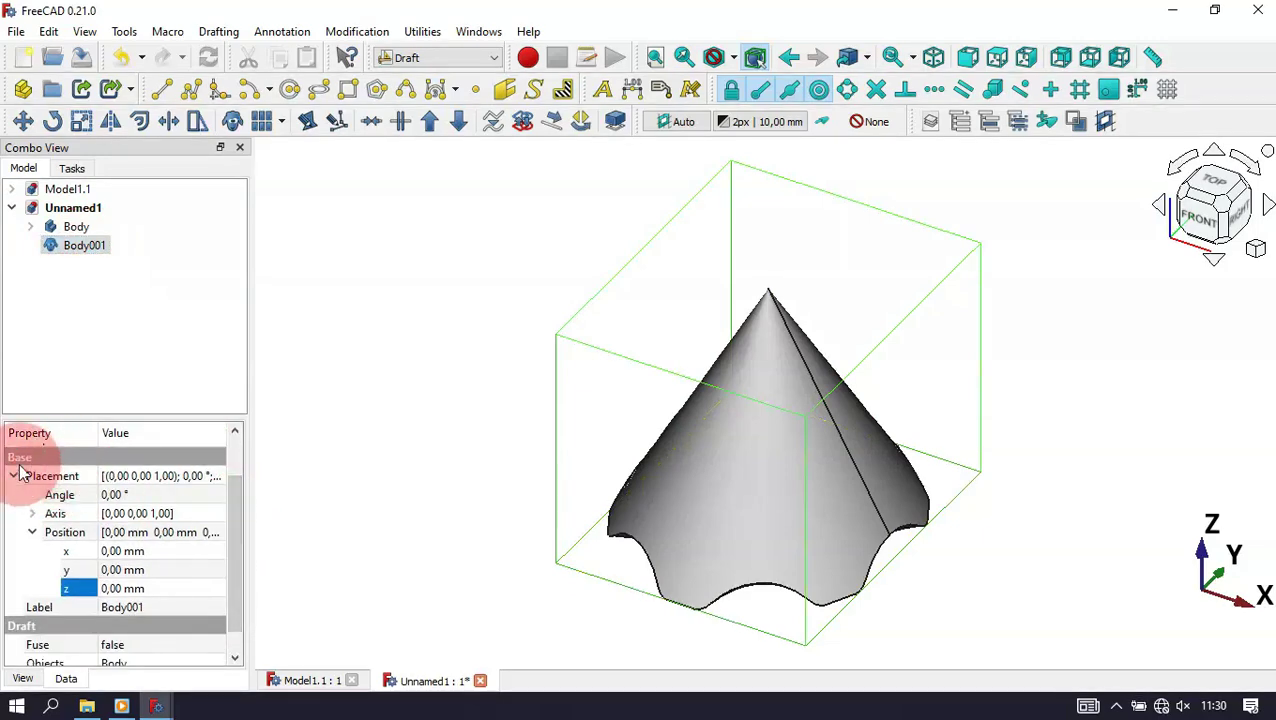
pyautogui.click(186, 584)
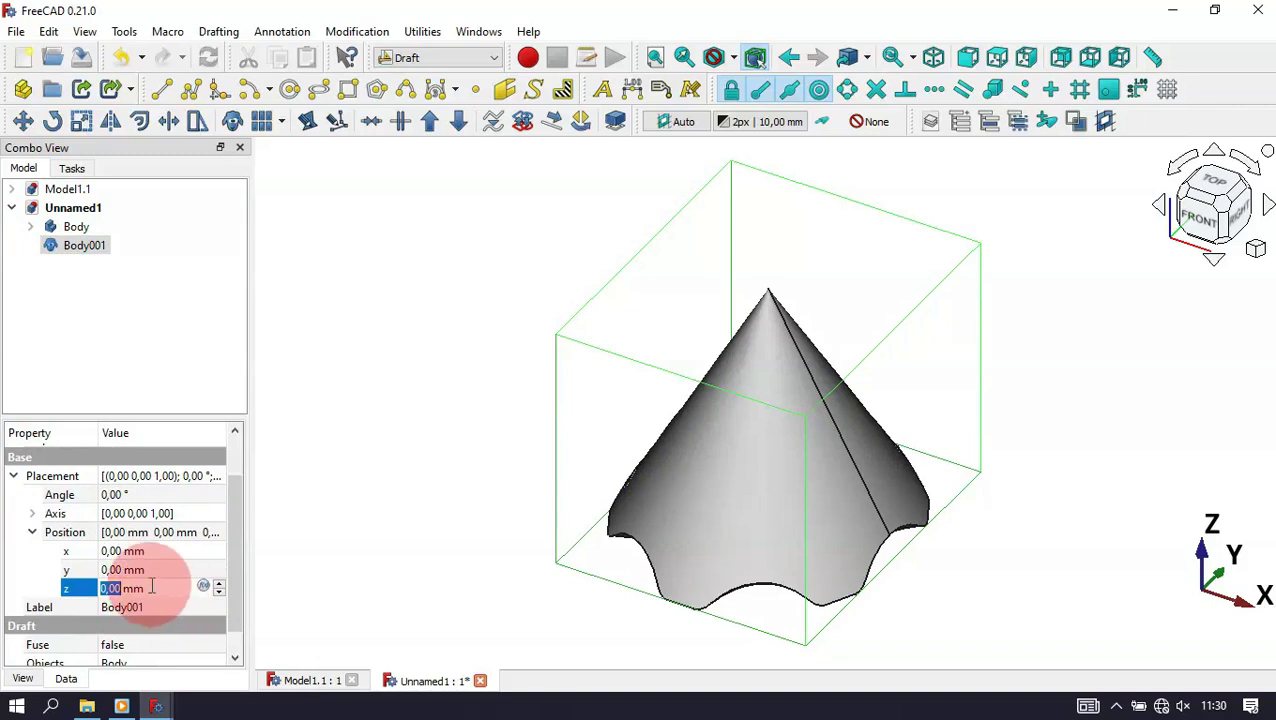
pyautogui.write('-10')
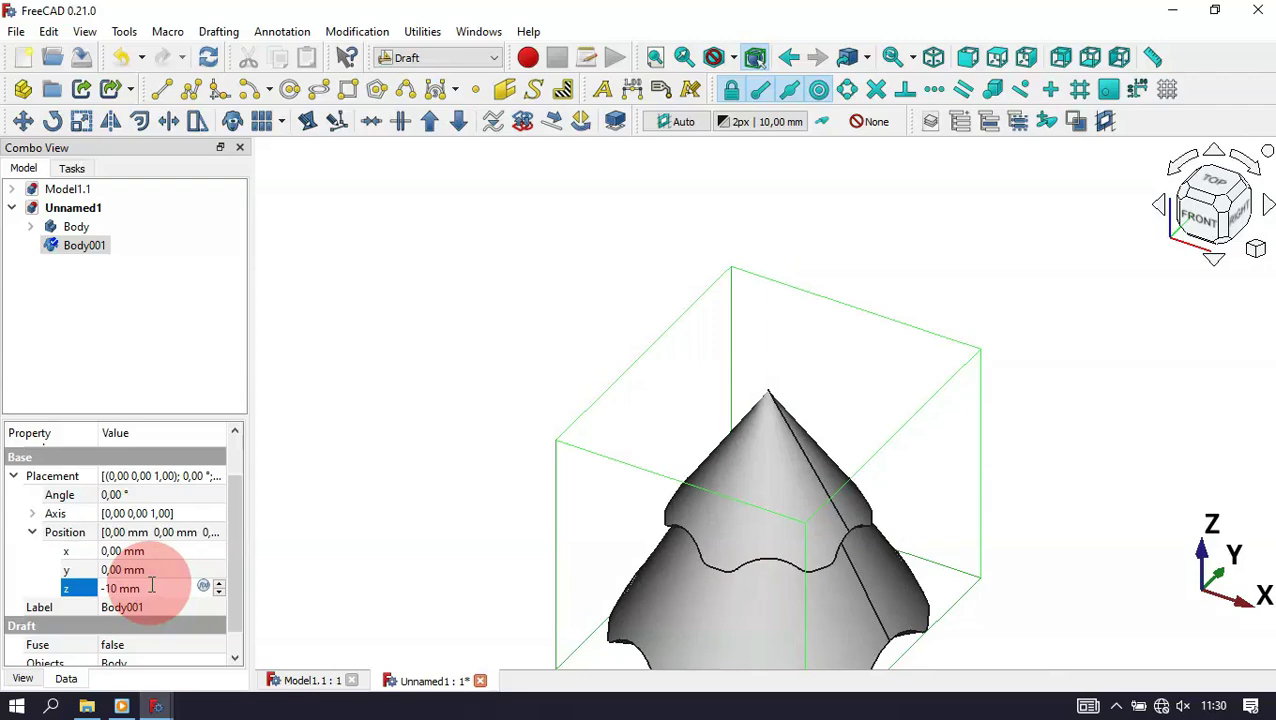
pyautogui.press('Return')
pyautogui.scroll(-5, 396, 436)
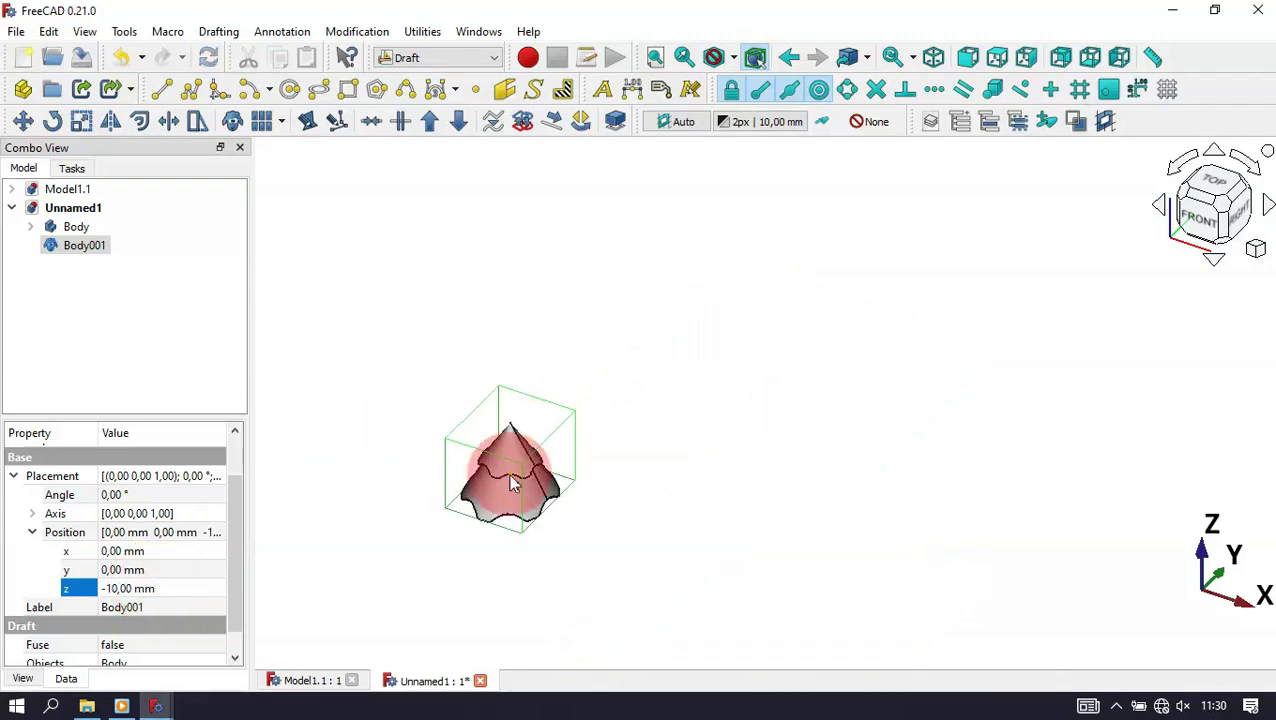
pyautogui.scroll(5, 511, 483)
pyautogui.moveTo(692, 521); pyautogui.dragTo(706, 547, button='middle')
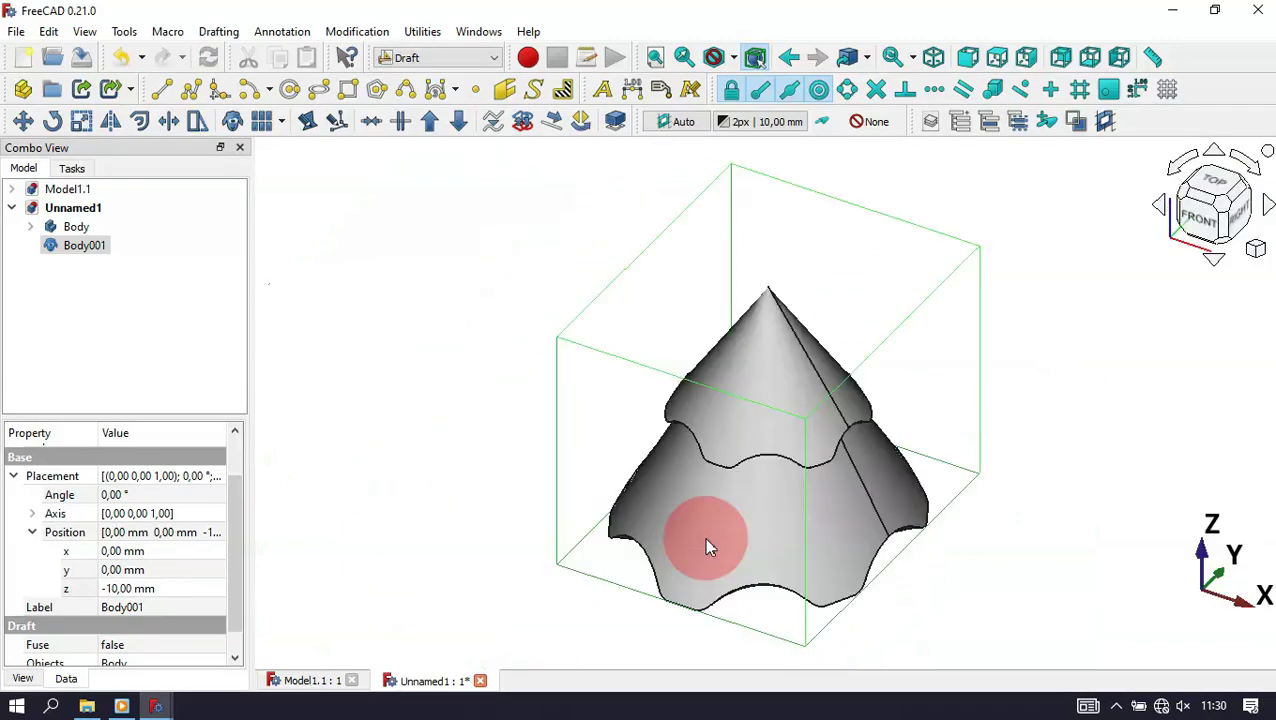
# Step: Start scaling the original Body again with the base point at the origin (0, 0, 0)
pyautogui.click(748, 355)
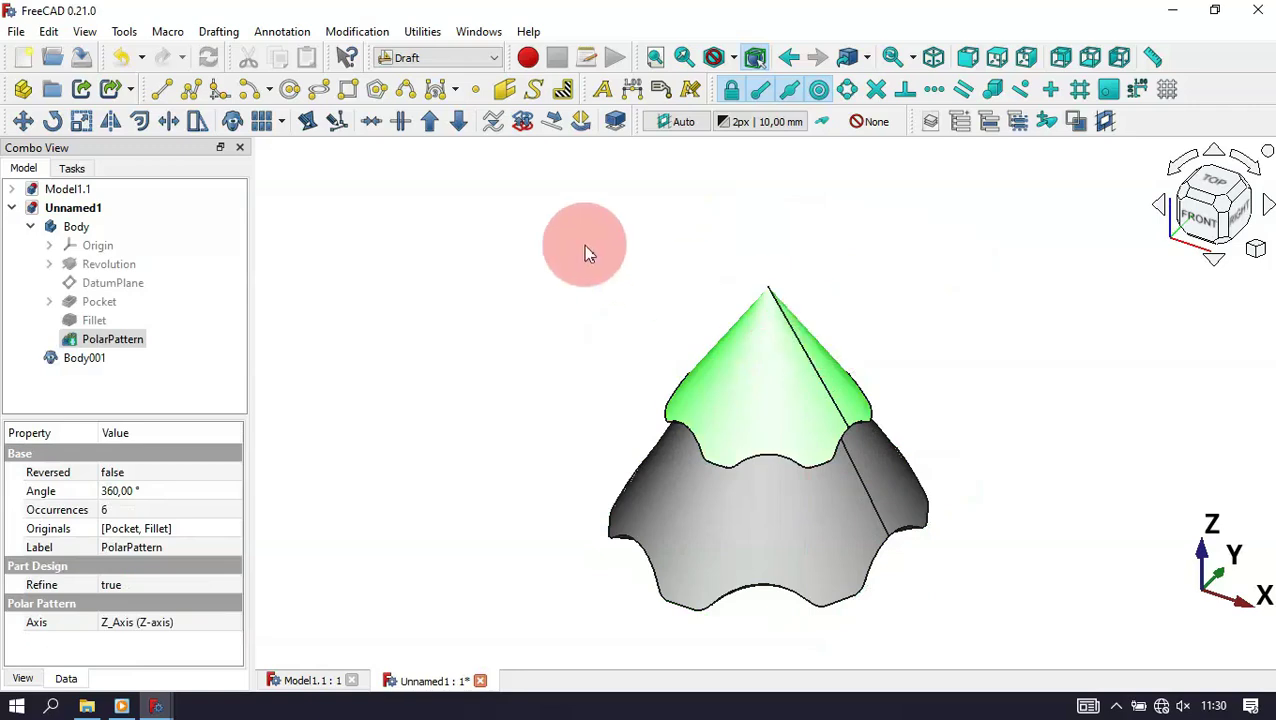
pyautogui.click(537, 243)
pyautogui.click(30, 227)
pyautogui.click(66, 227)
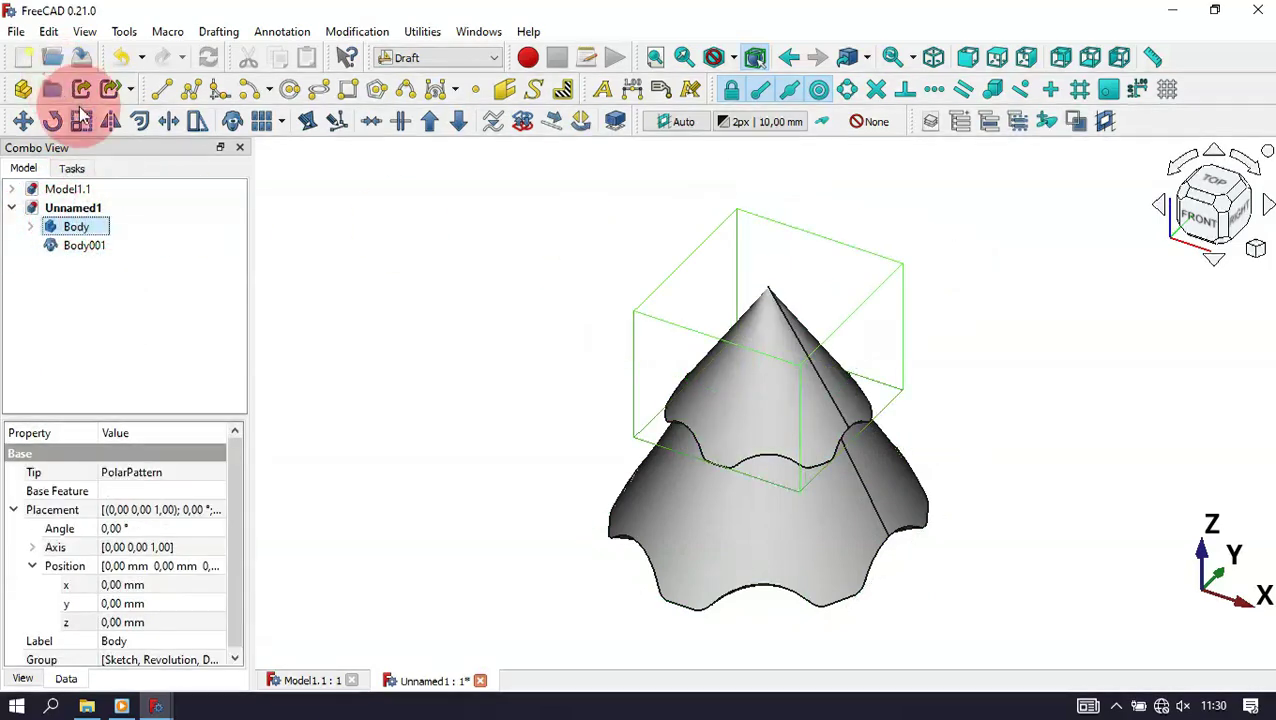
pyautogui.click(81, 121)
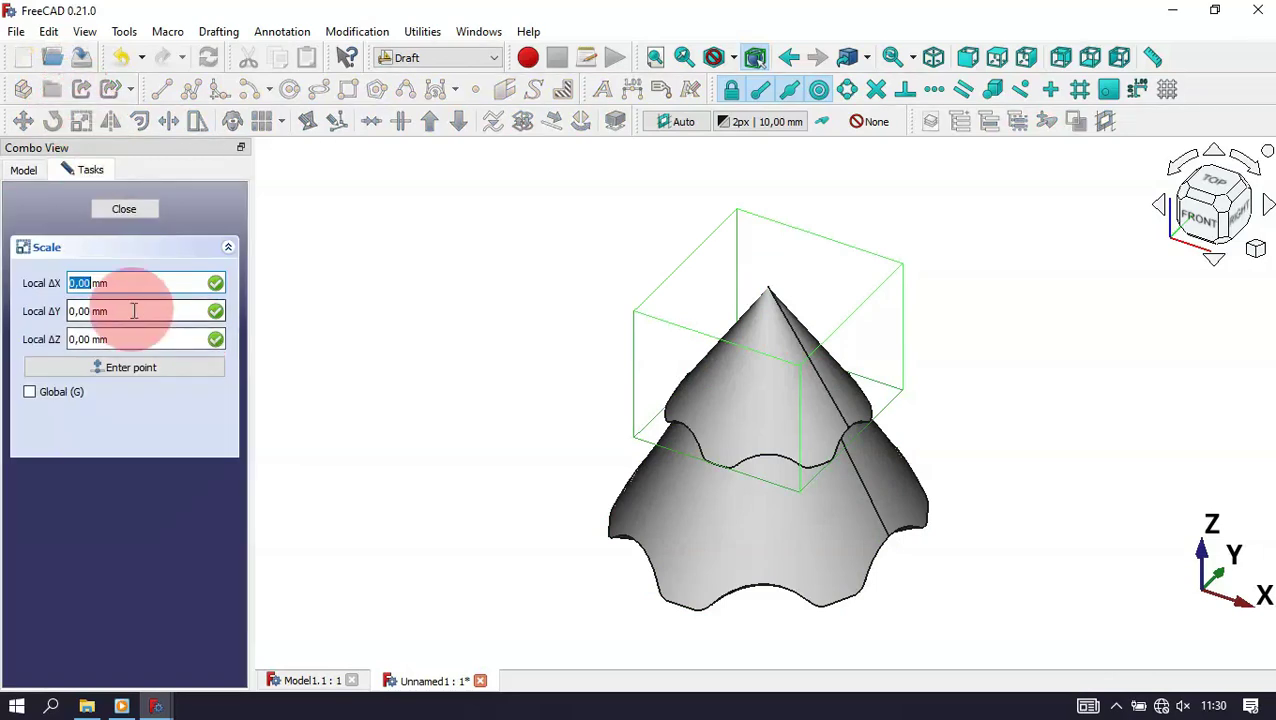
pyautogui.press('Return')
pyautogui.press('Return')
pyautogui.press('Return')
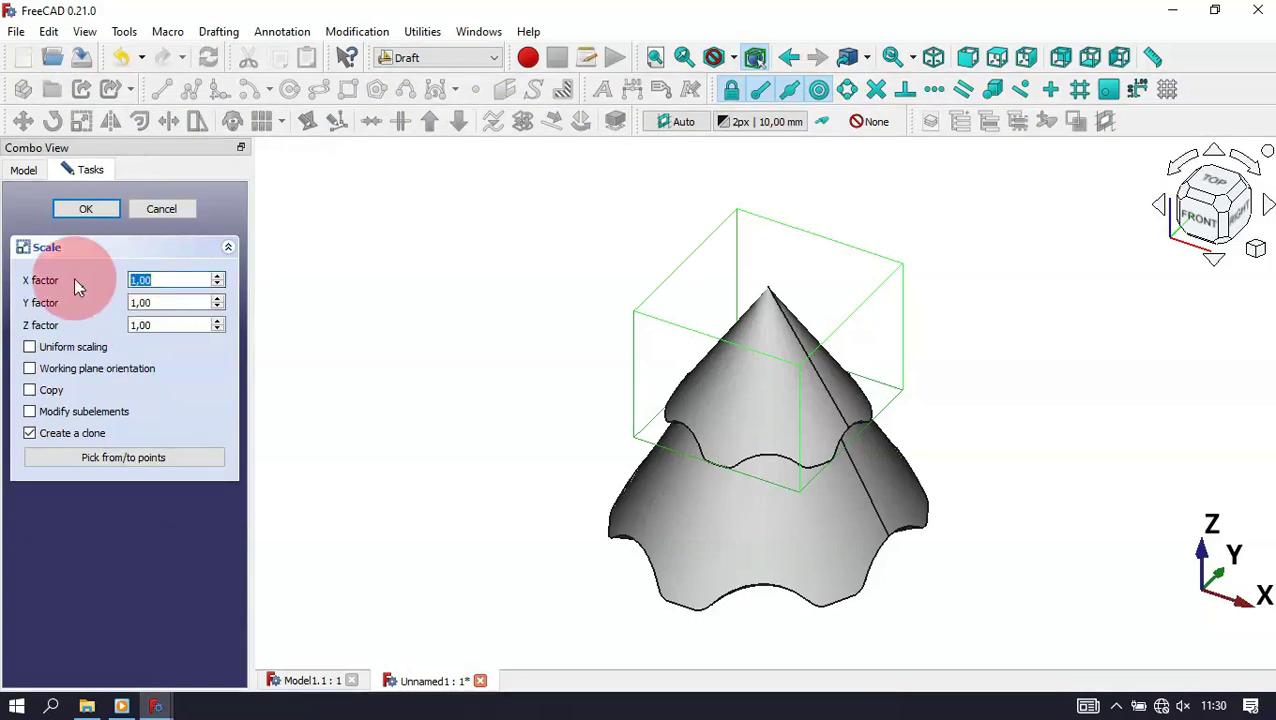
# Step: Create a scaled clone of the Body with factors X 2, Y 2 and Z 2.3
pyautogui.write('2')
pyautogui.click(171, 302)
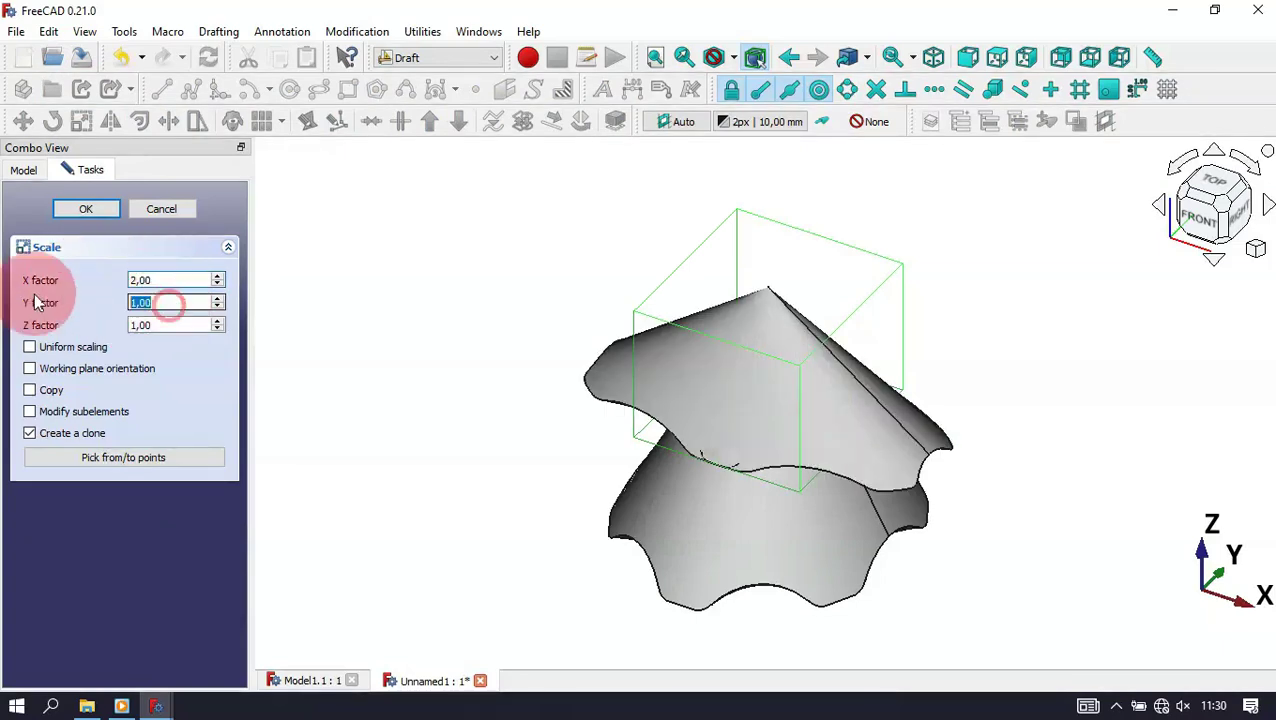
pyautogui.write('2')
pyautogui.click(175, 324)
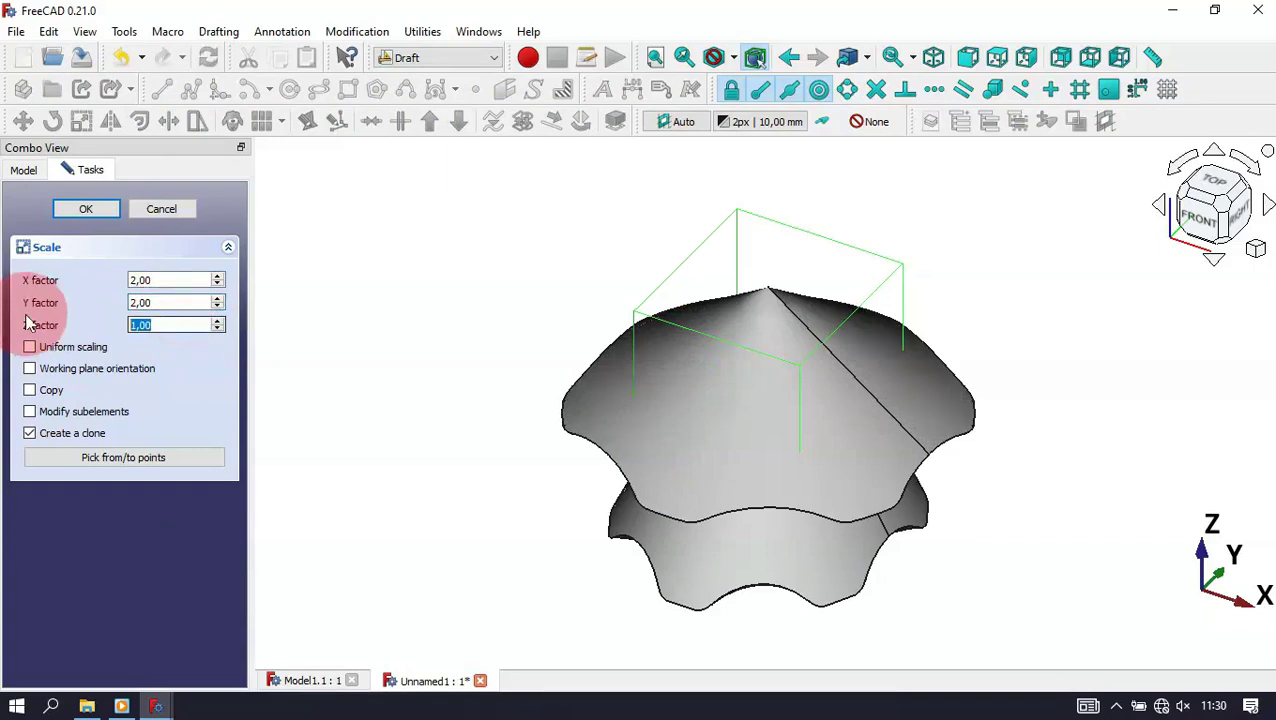
pyautogui.write('2,3')
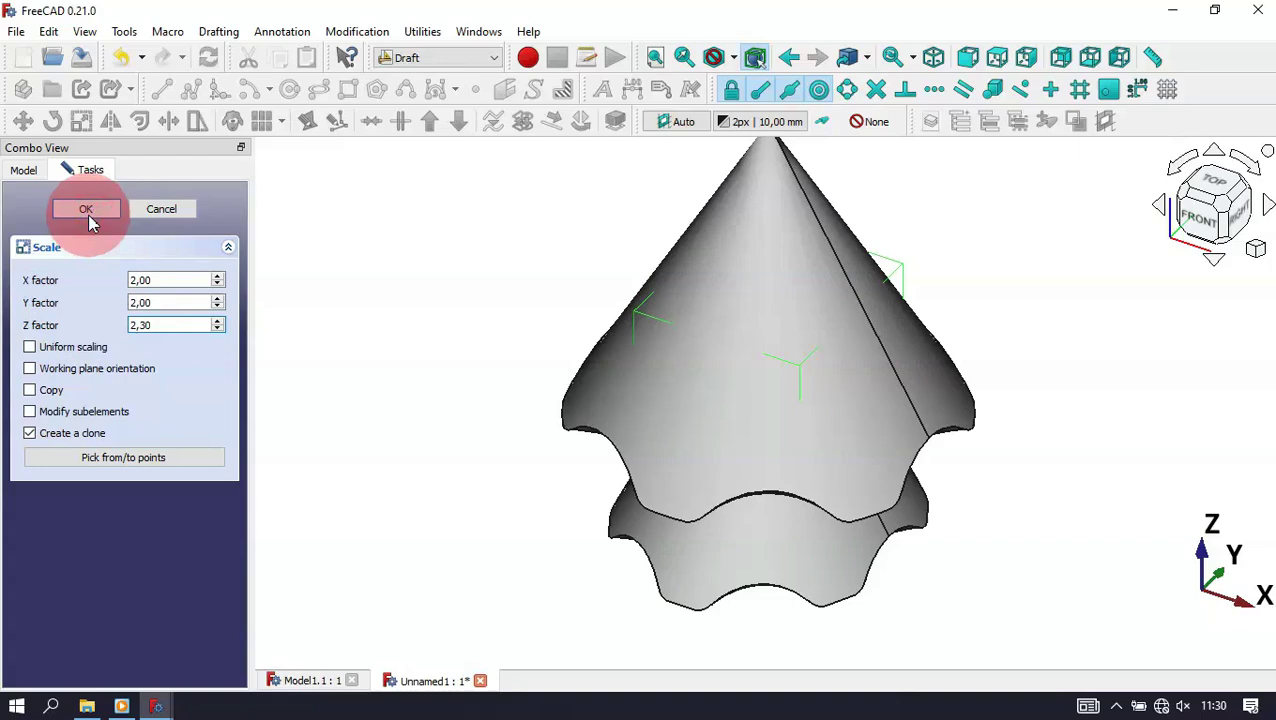
pyautogui.click(86, 212)
pyautogui.click(404, 366)
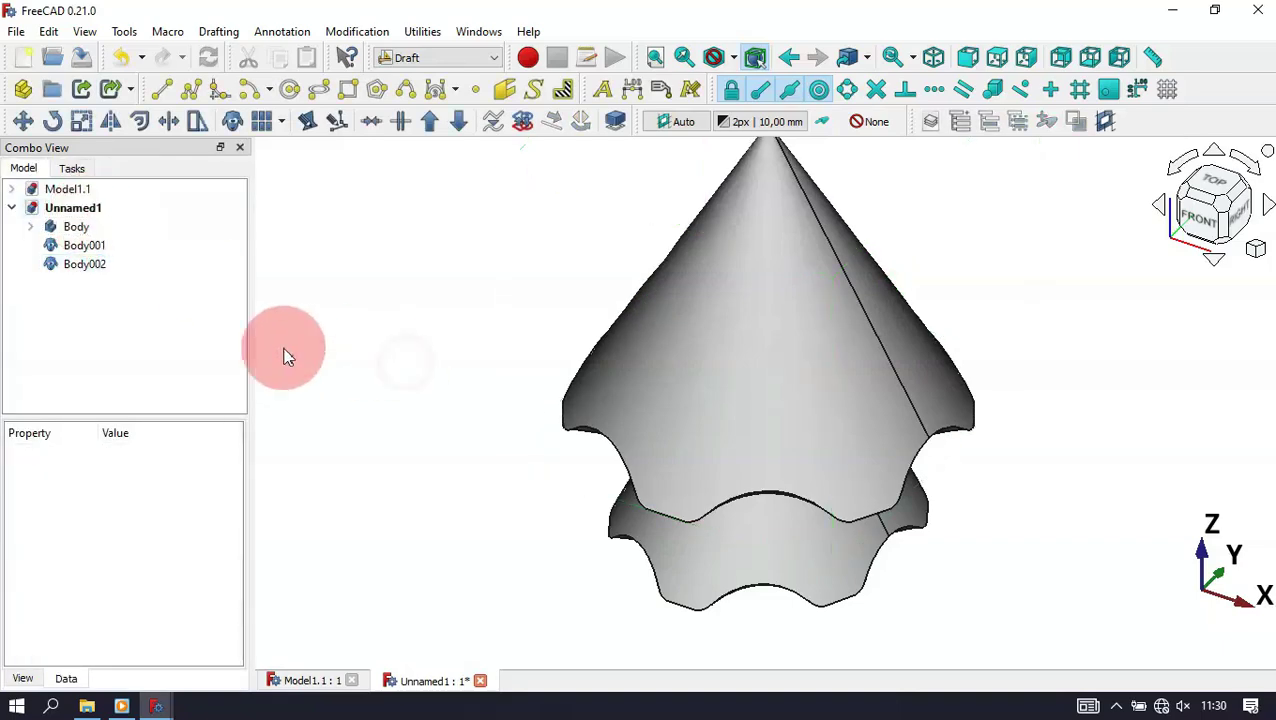
# Step: Open the z position of the Body002 clone for editing
pyautogui.click(88, 266)
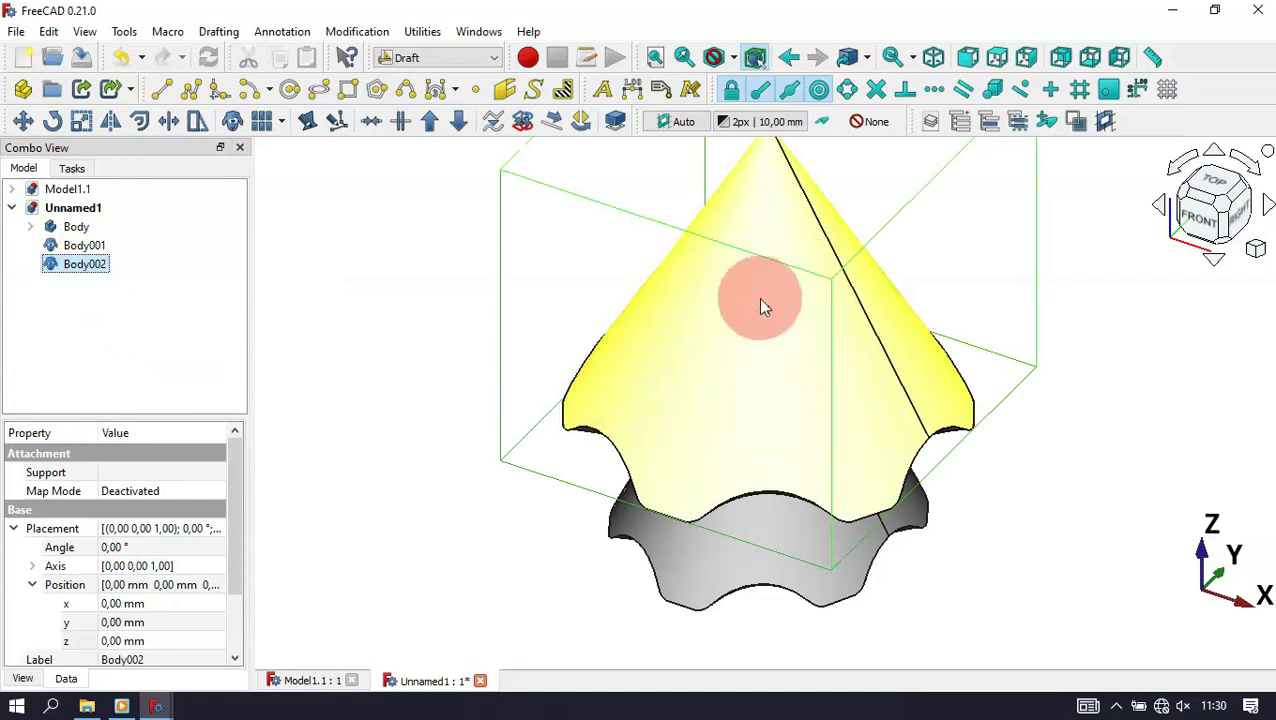
pyautogui.moveTo(237, 487); pyautogui.dragTo(40, 500)
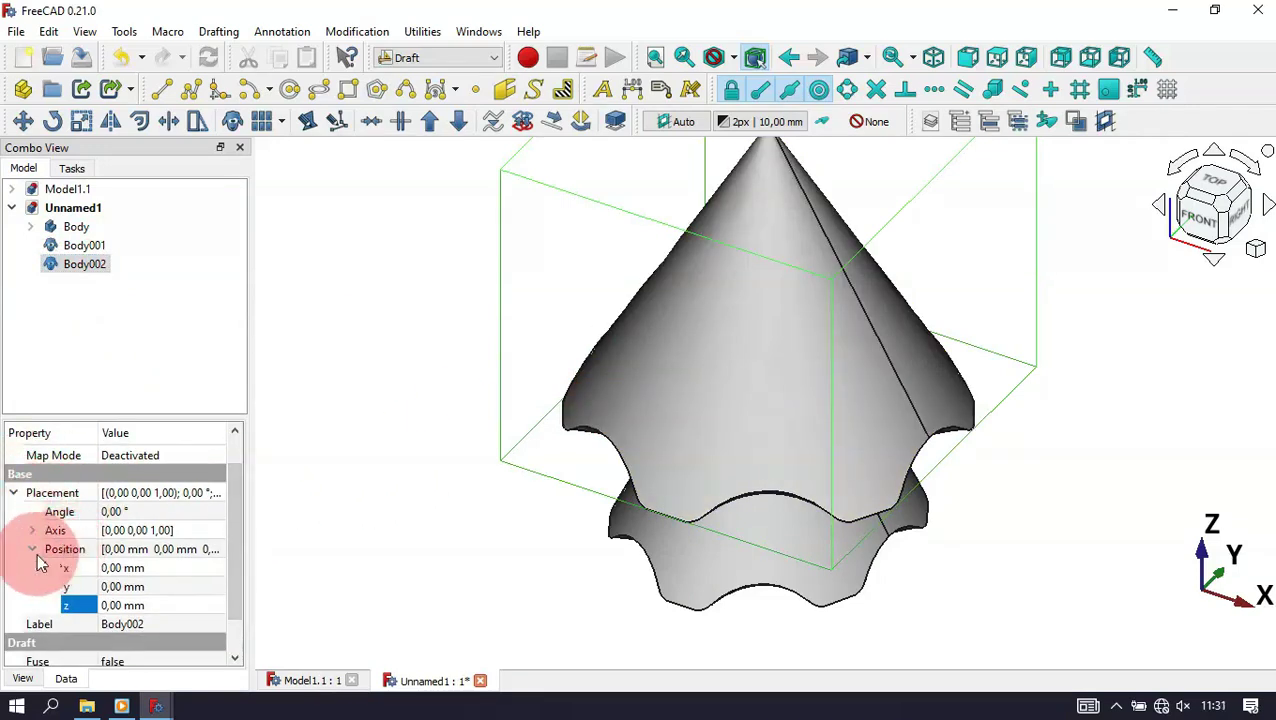
pyautogui.click(165, 605)
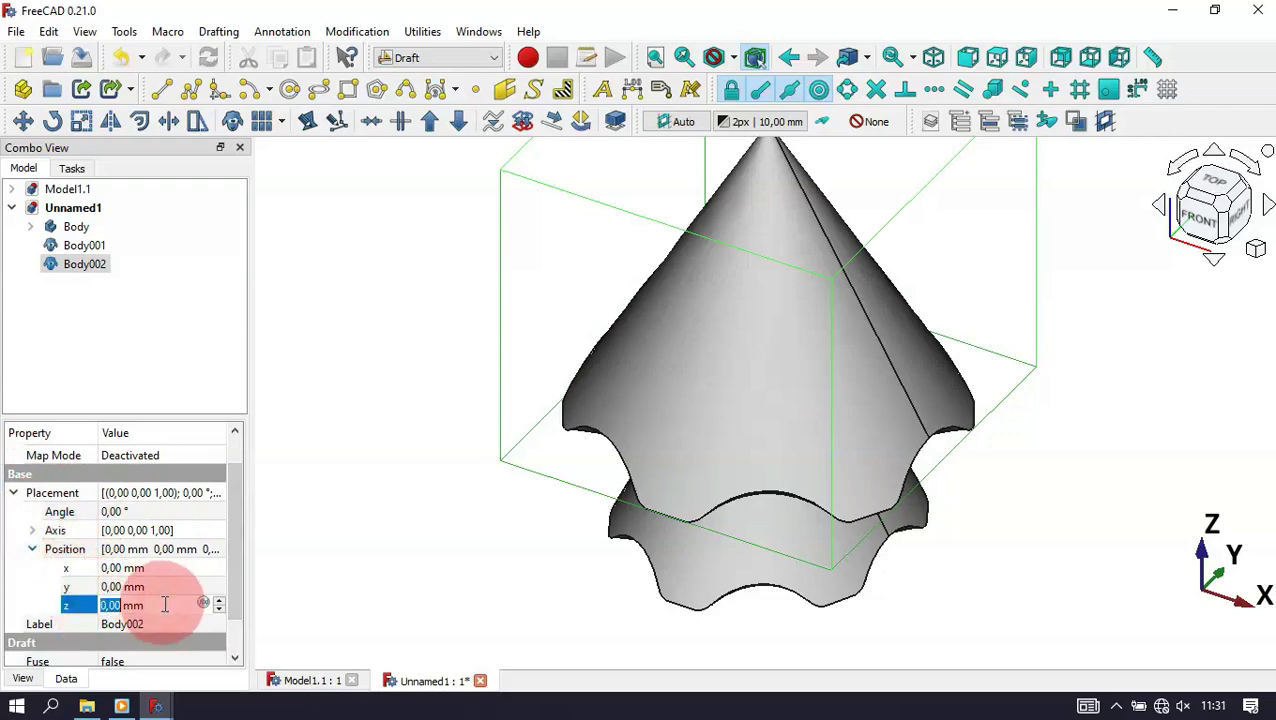
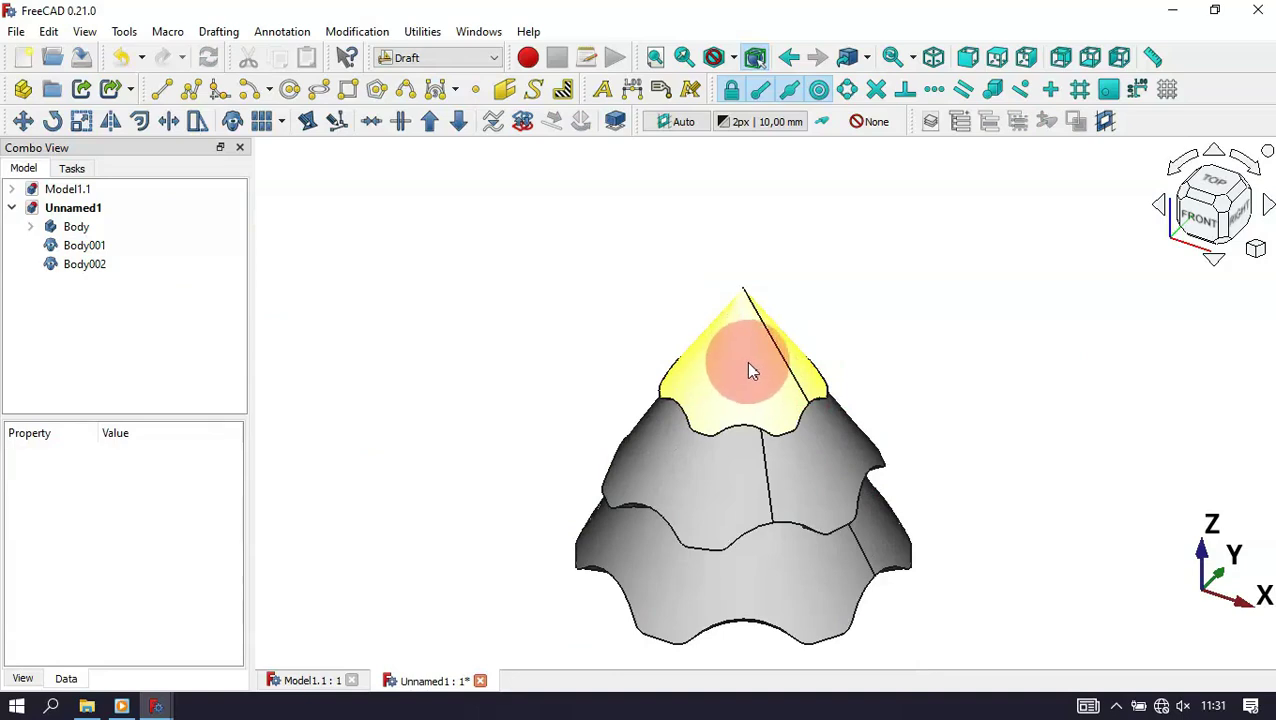
# Step: Create another clone of the original Body, scaled from the origin with factors X 3, Y 3 and Z 3
pyautogui.click(70, 226)
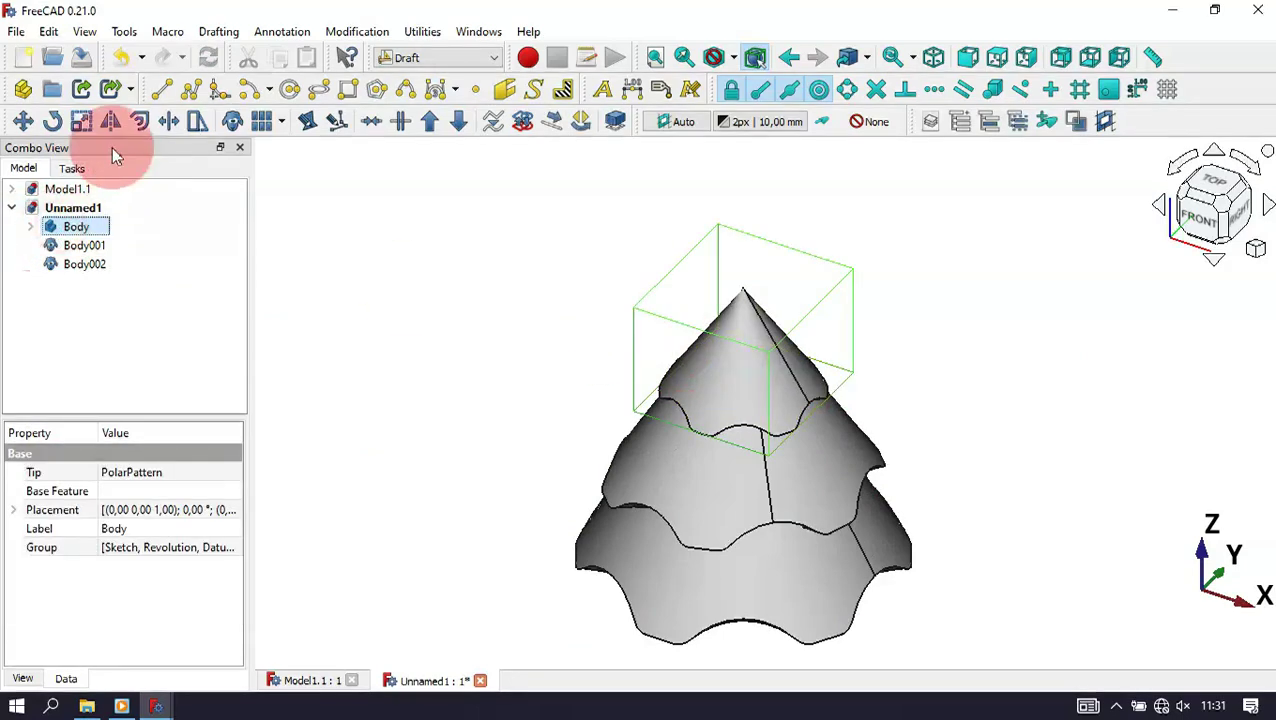
pyautogui.click(82, 121)
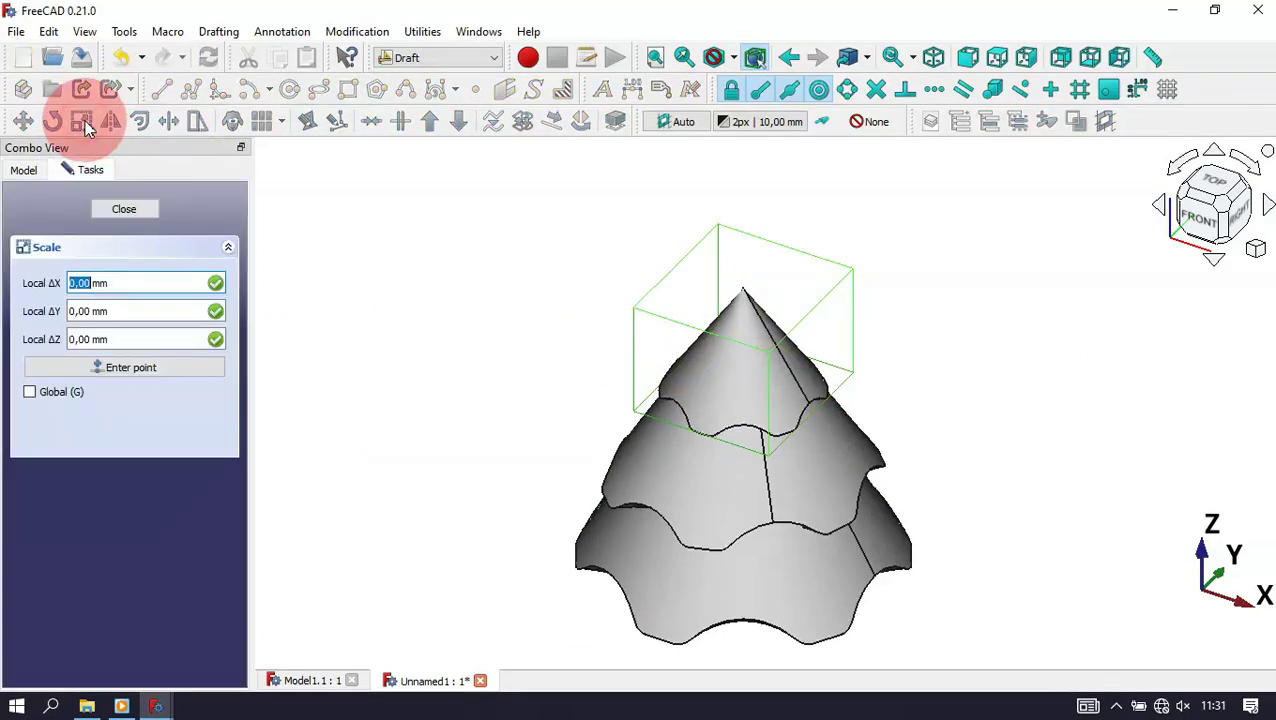
pyautogui.press('Return')
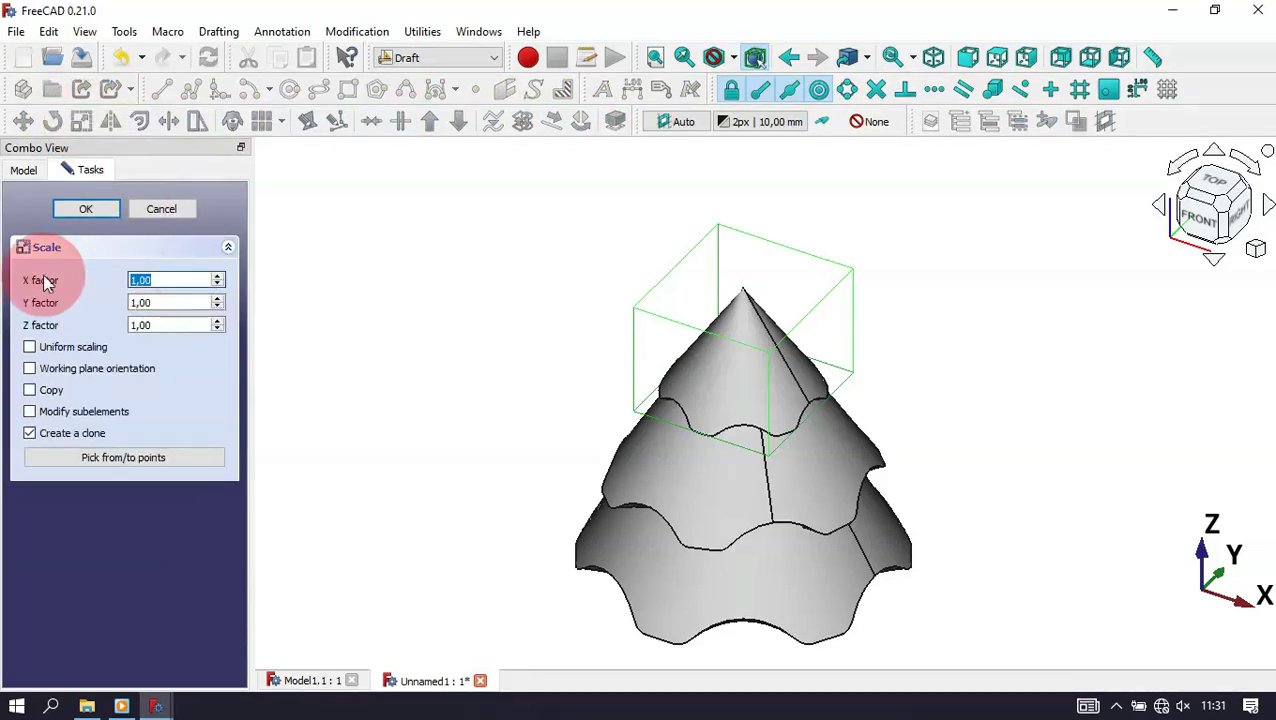
pyautogui.write('3')
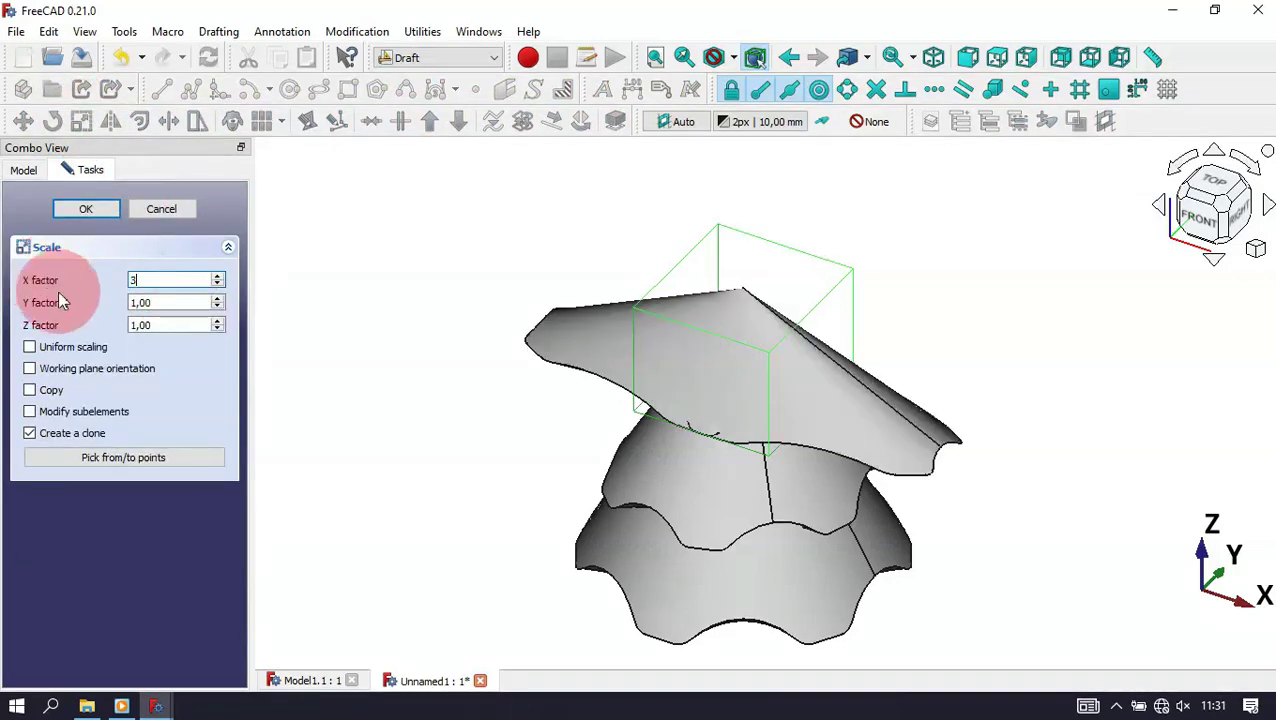
pyautogui.click(172, 302)
pyautogui.write('2')
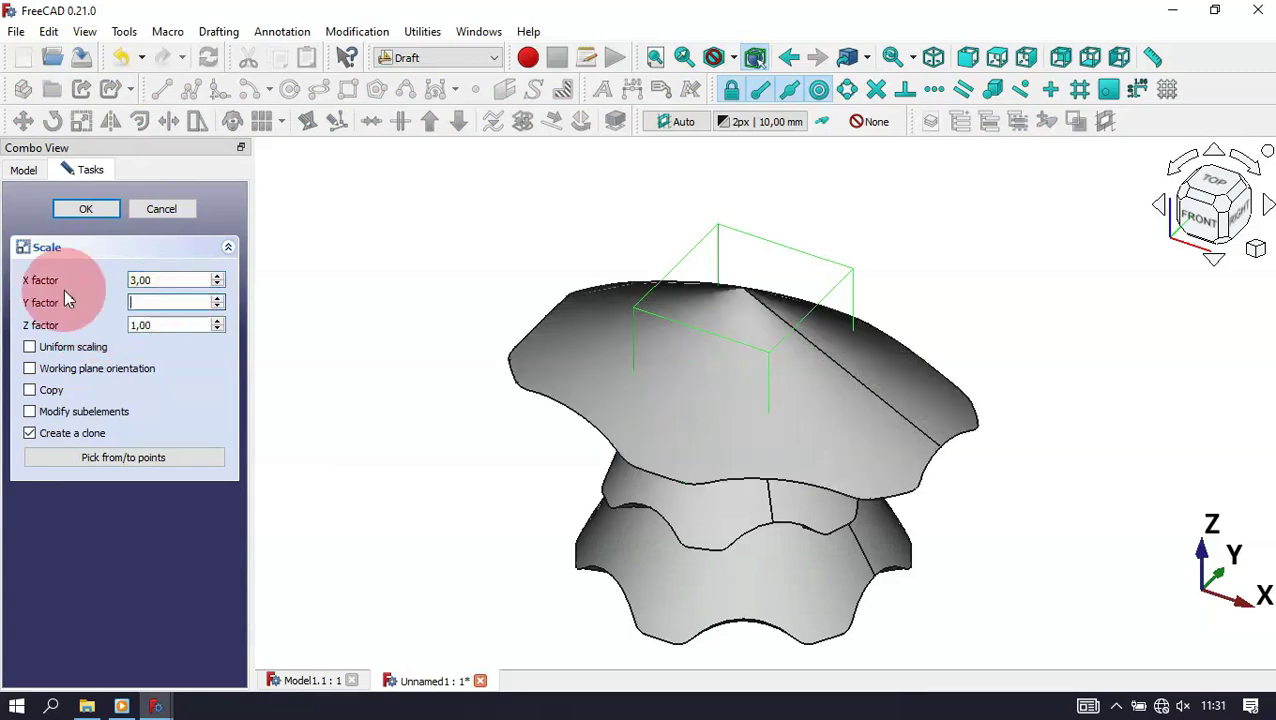
pyautogui.write('3')
pyautogui.click(172, 325)
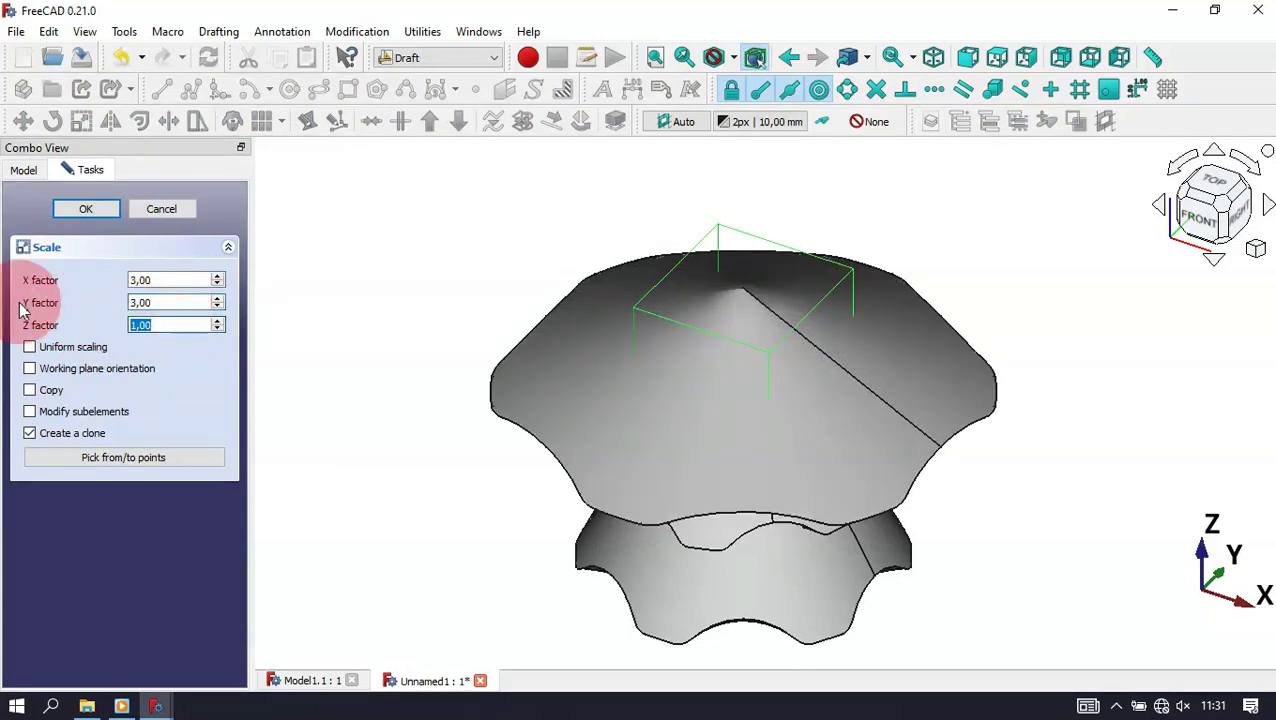
pyautogui.write('3')
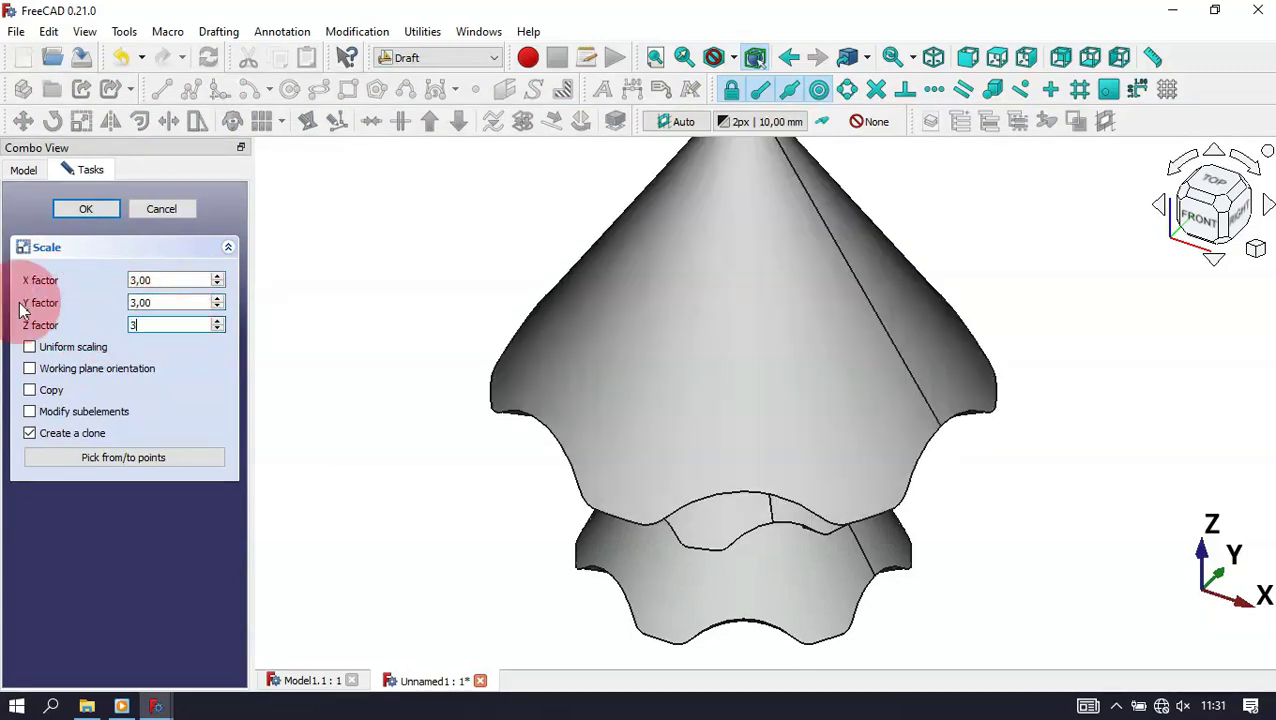
pyautogui.click(80, 209)
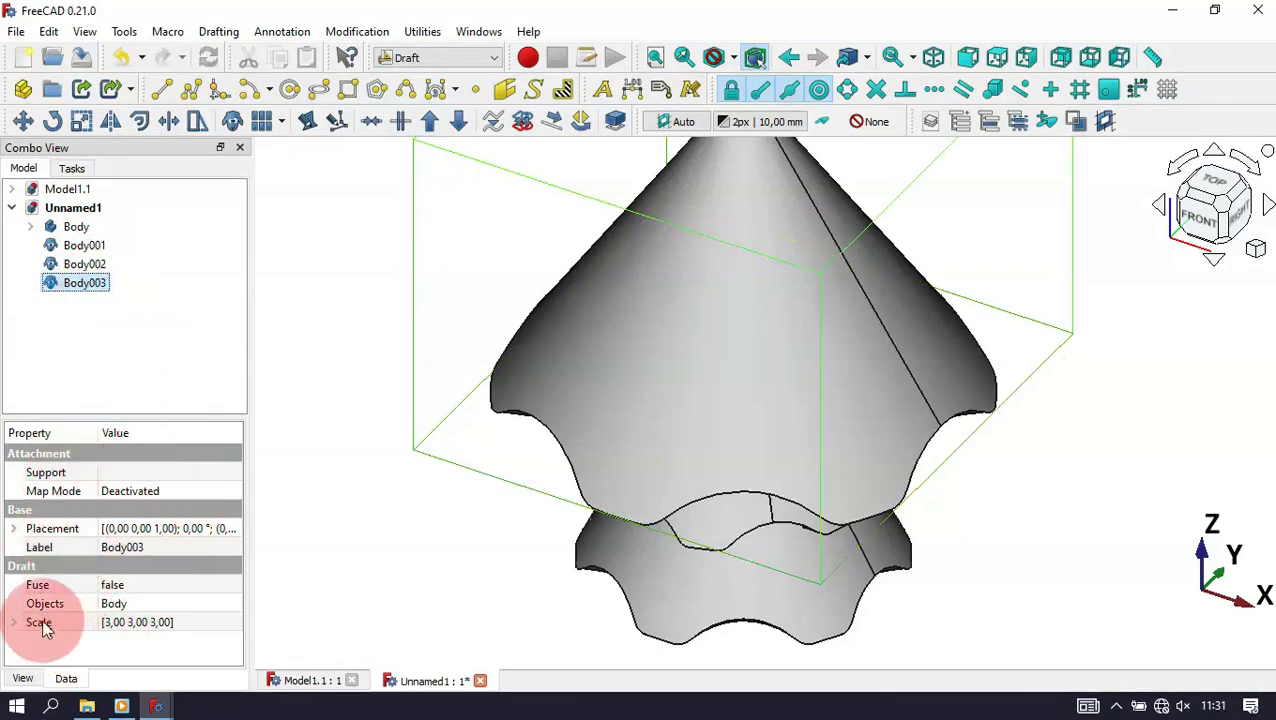
# Step: Set the Body003 clone's z position to -36 mm and its placement angle to -45° about the Z axis
pyautogui.click(18, 532)
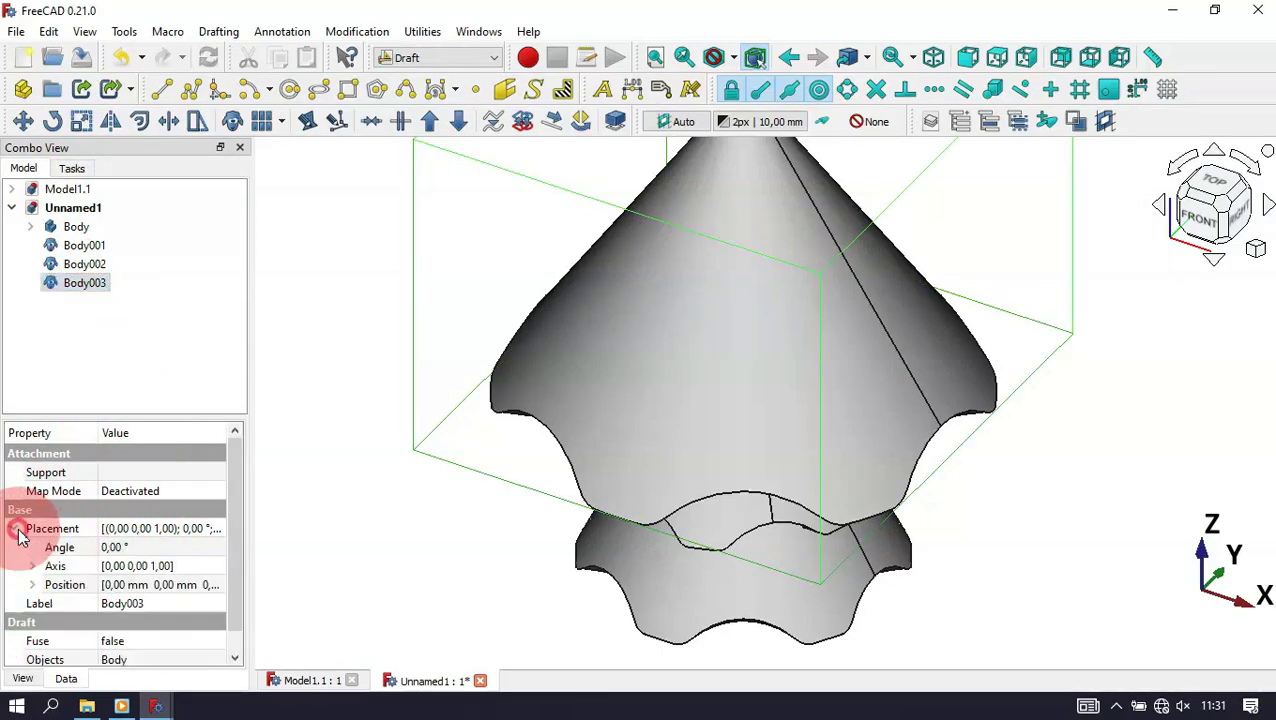
pyautogui.click(32, 585)
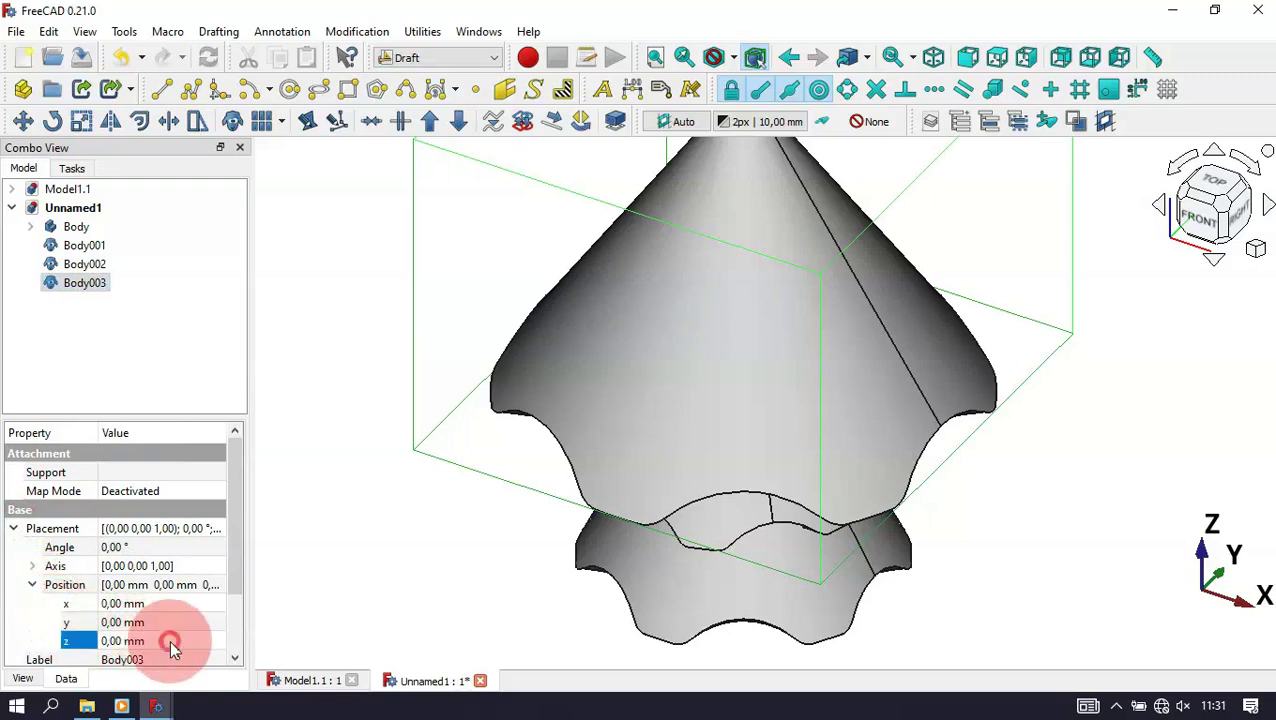
pyautogui.click(205, 641)
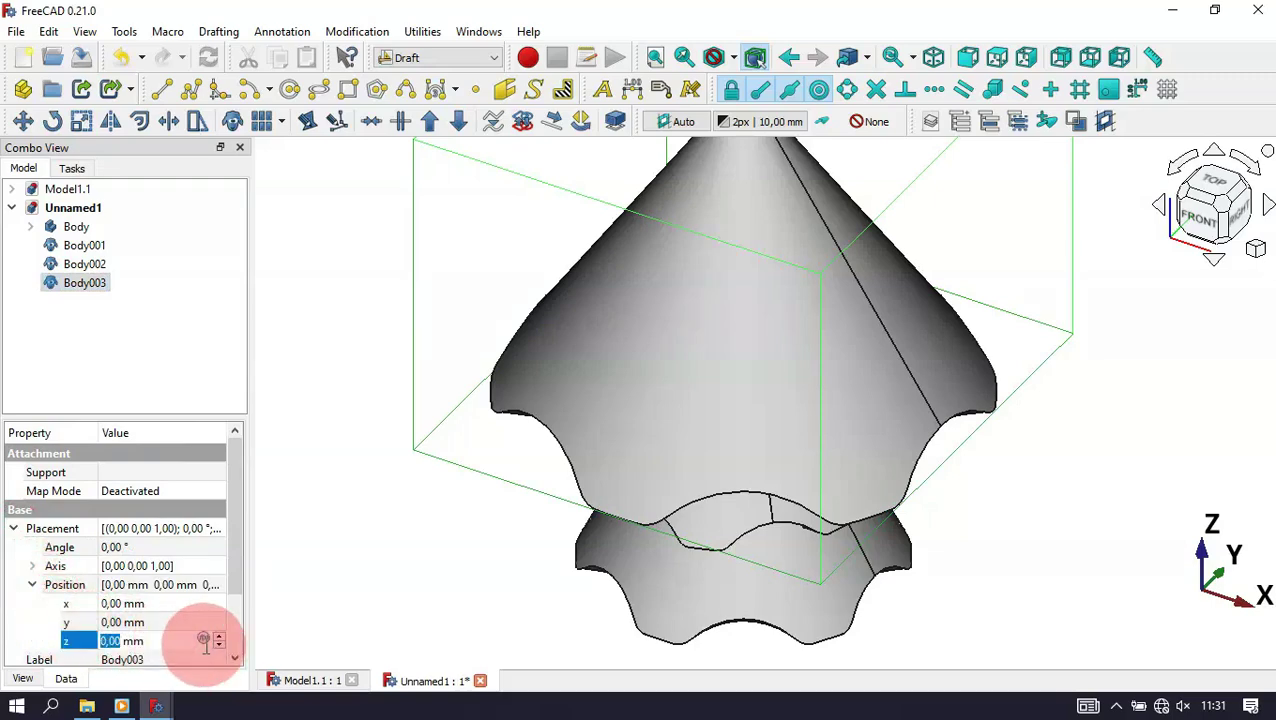
pyautogui.write('-36')
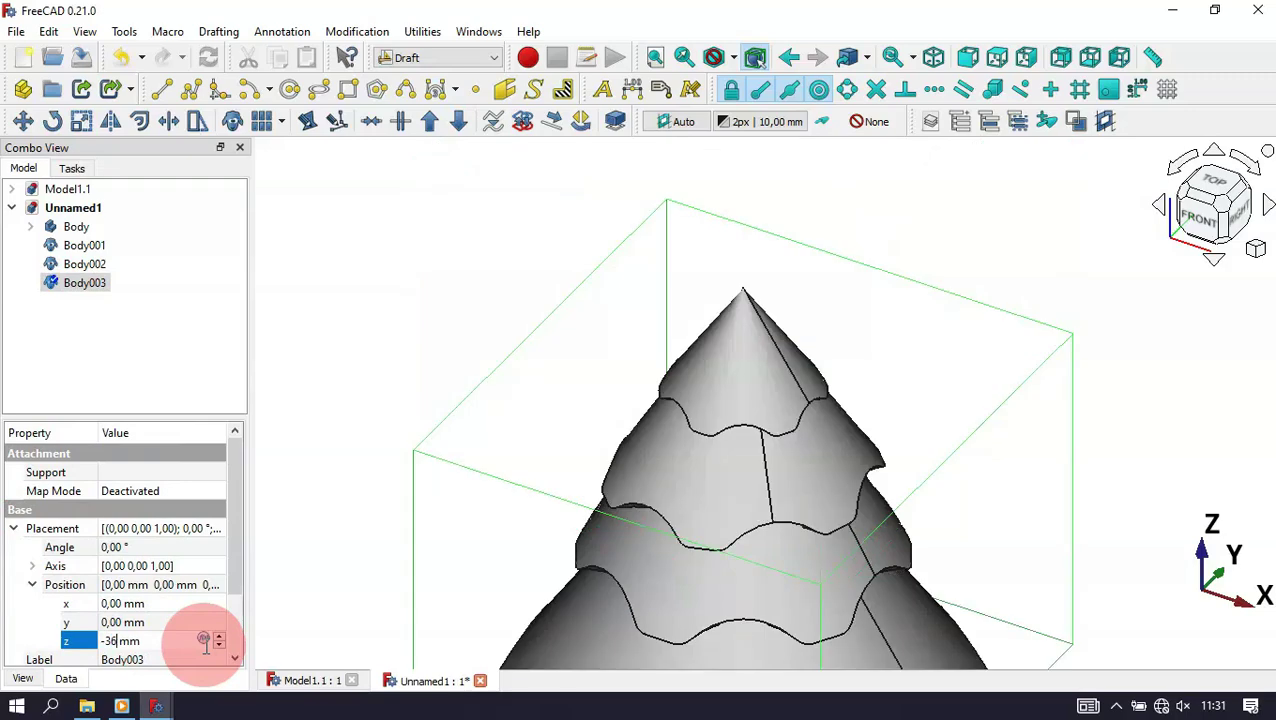
pyautogui.press('Return')
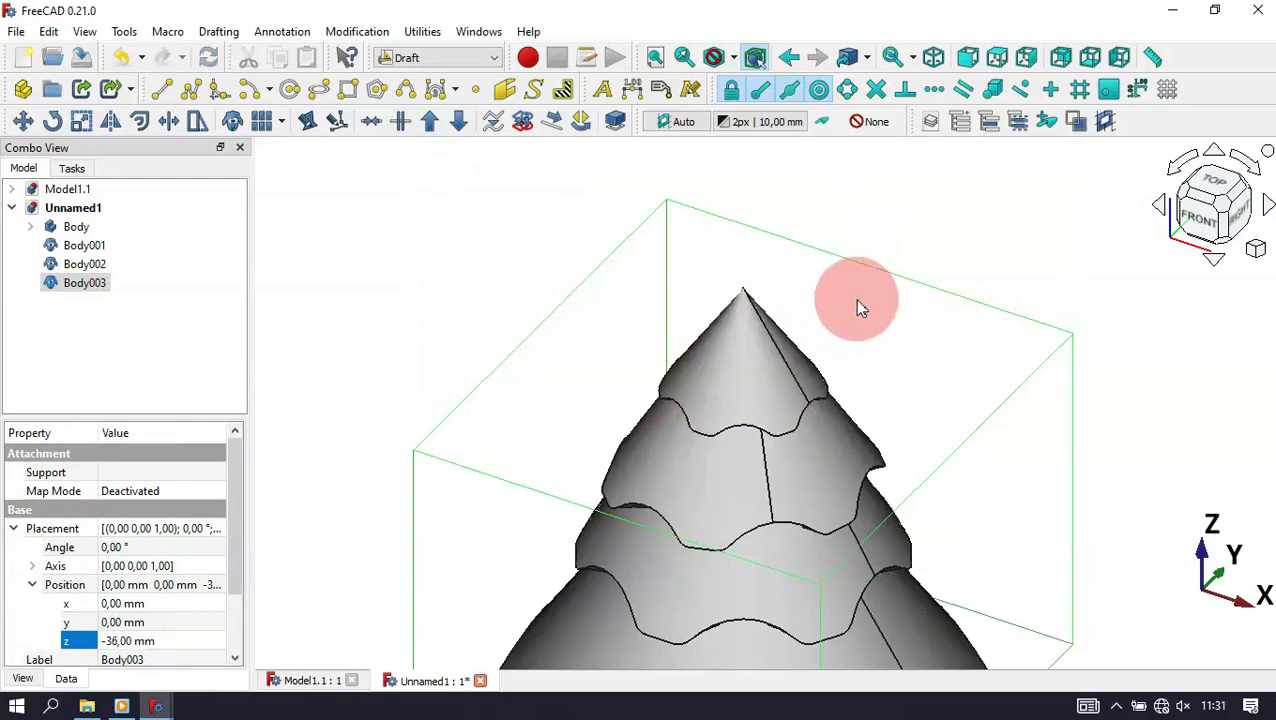
pyautogui.scroll(-3, 869, 340)
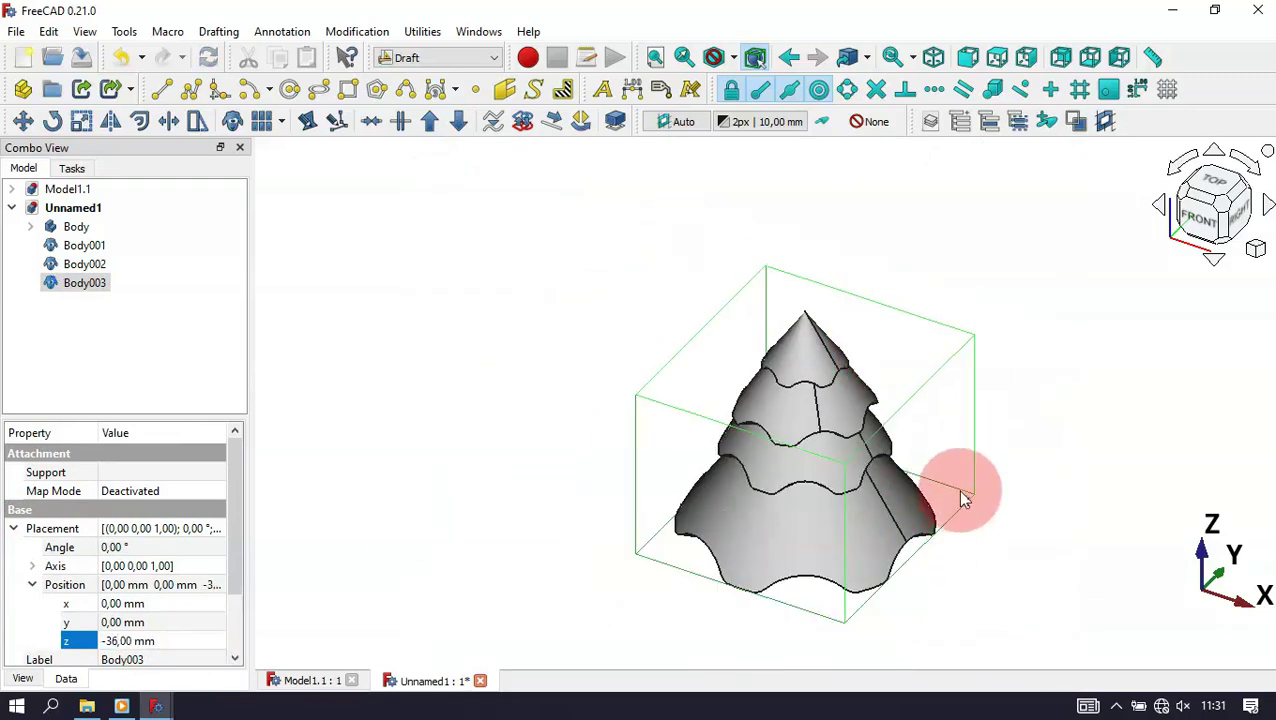
pyautogui.click(175, 547)
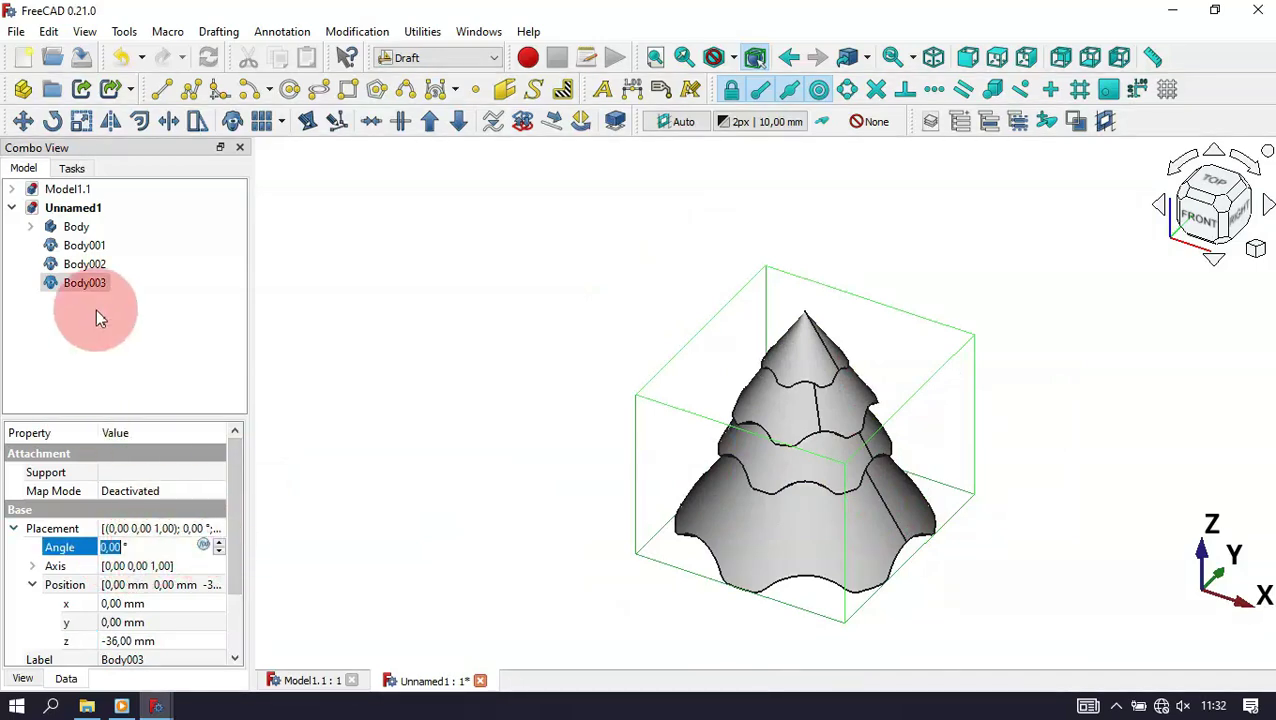
pyautogui.write('-45')
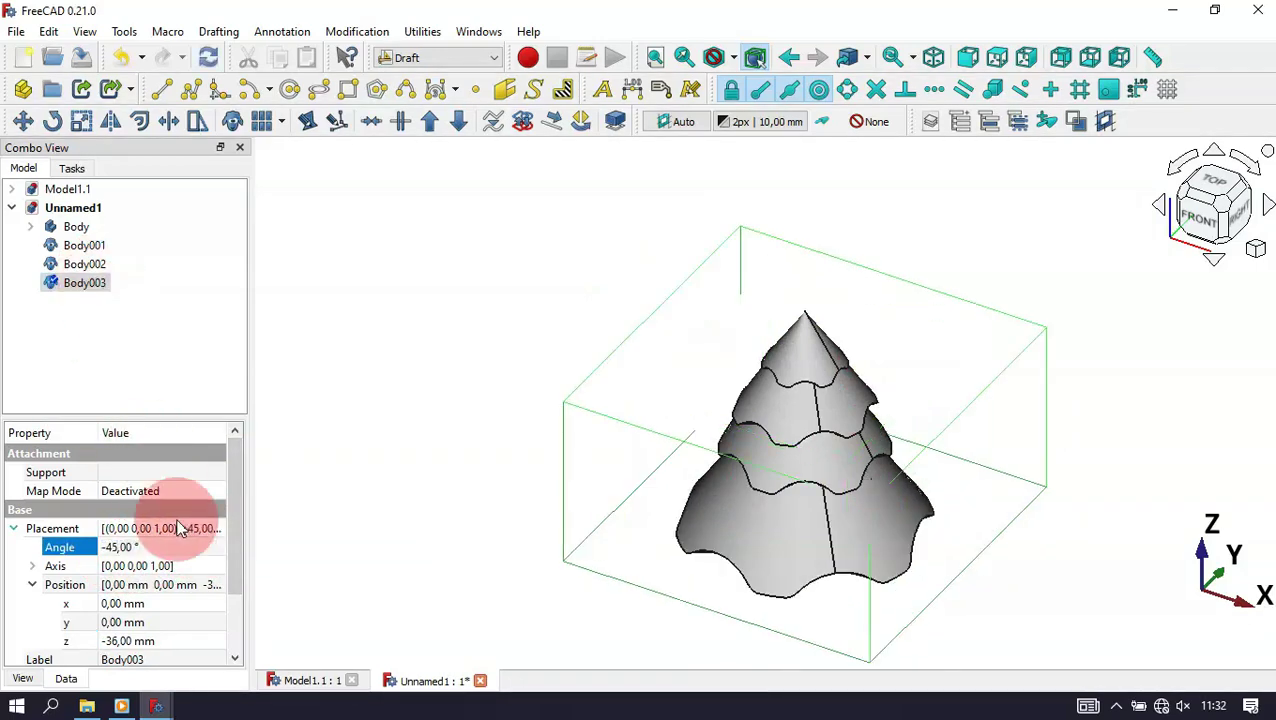
# Step: Compare the four stacked tiers with the finished coloured tree in the Model1.1 document
pyautogui.click(320, 680)
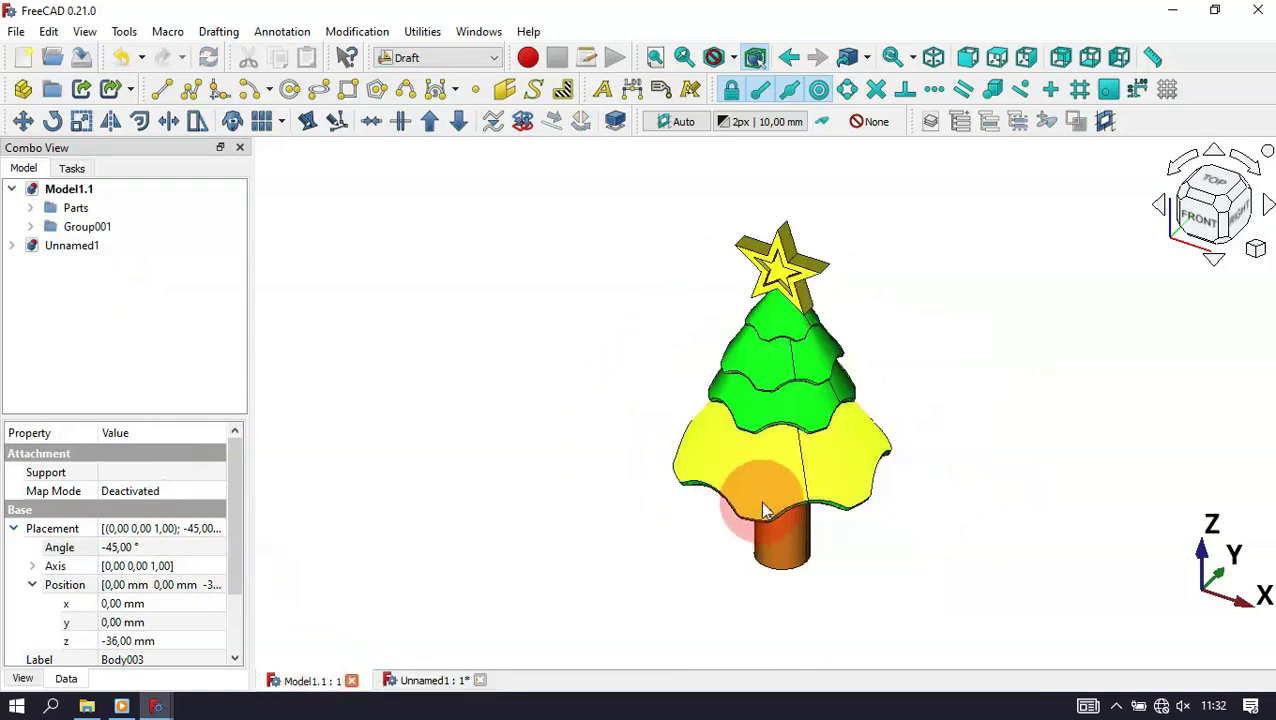
pyautogui.click(433, 681)
pyautogui.click(542, 478)
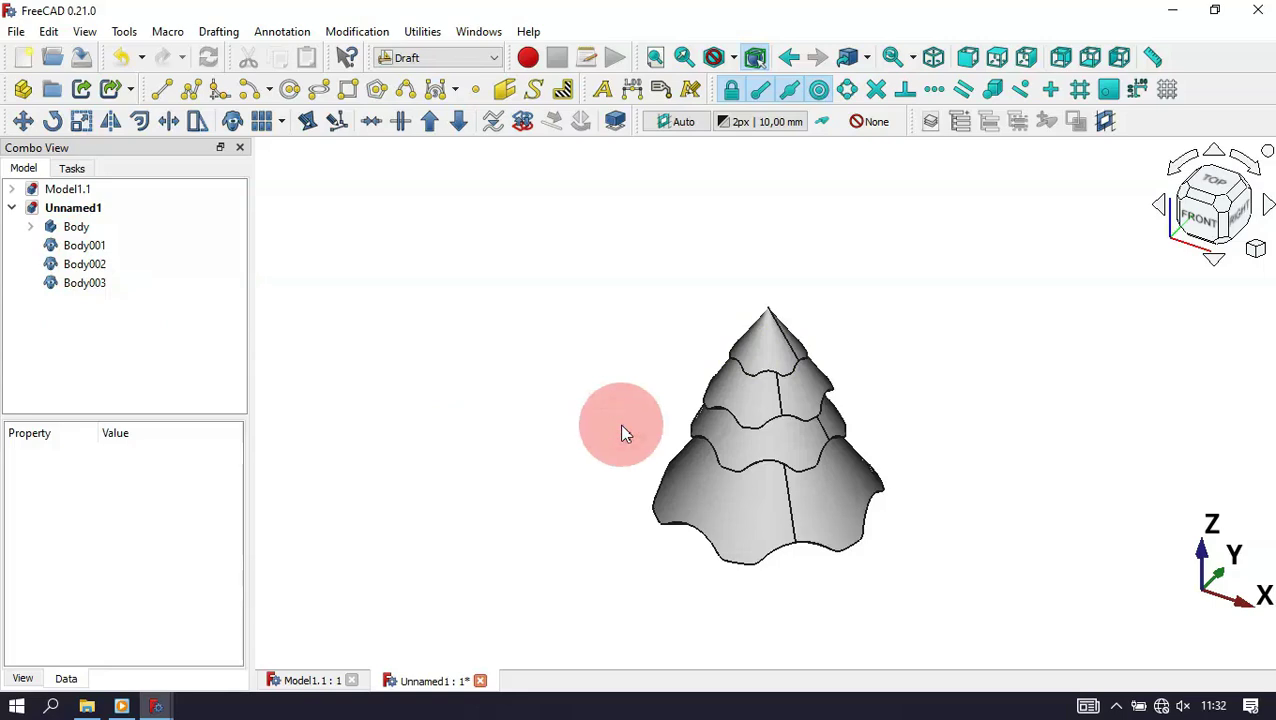
# Step: Make the original Body the active body and show its feature history
pyautogui.doubleClick(77, 227)
pyautogui.click(74, 137)
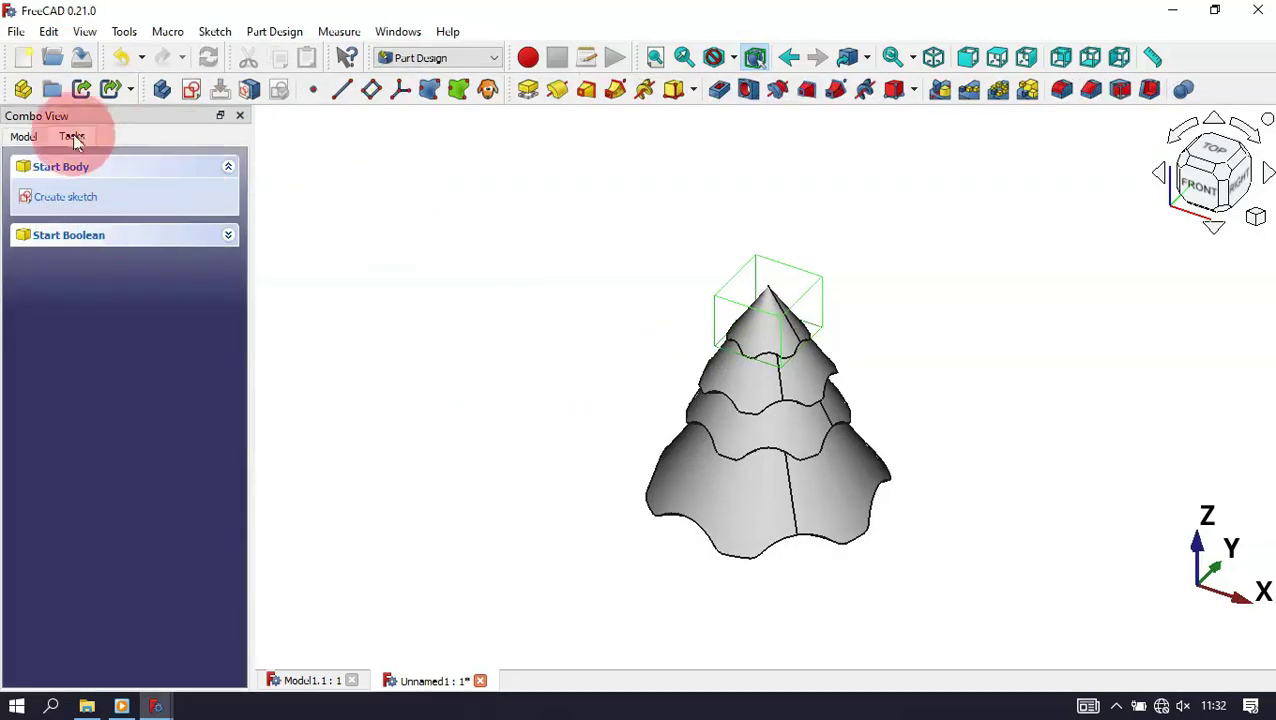
pyautogui.click(24, 136)
pyautogui.click(510, 309)
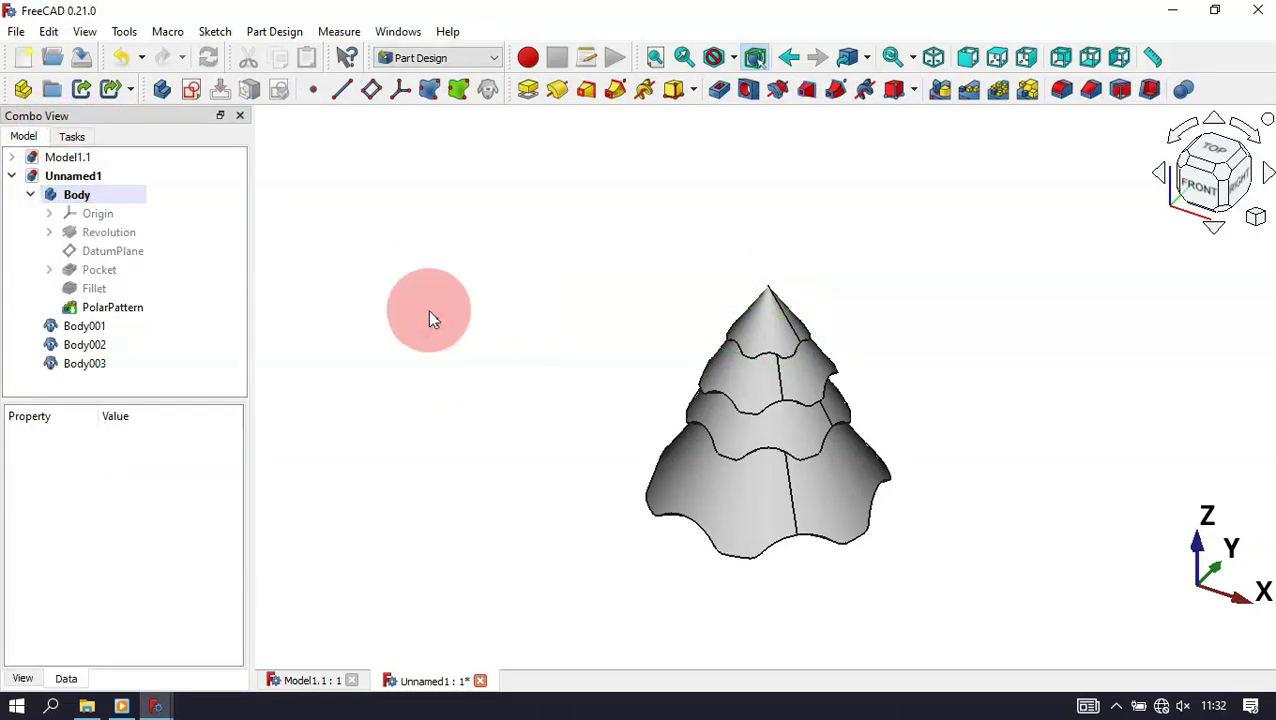
pyautogui.click(98, 175)
pyautogui.click(183, 255)
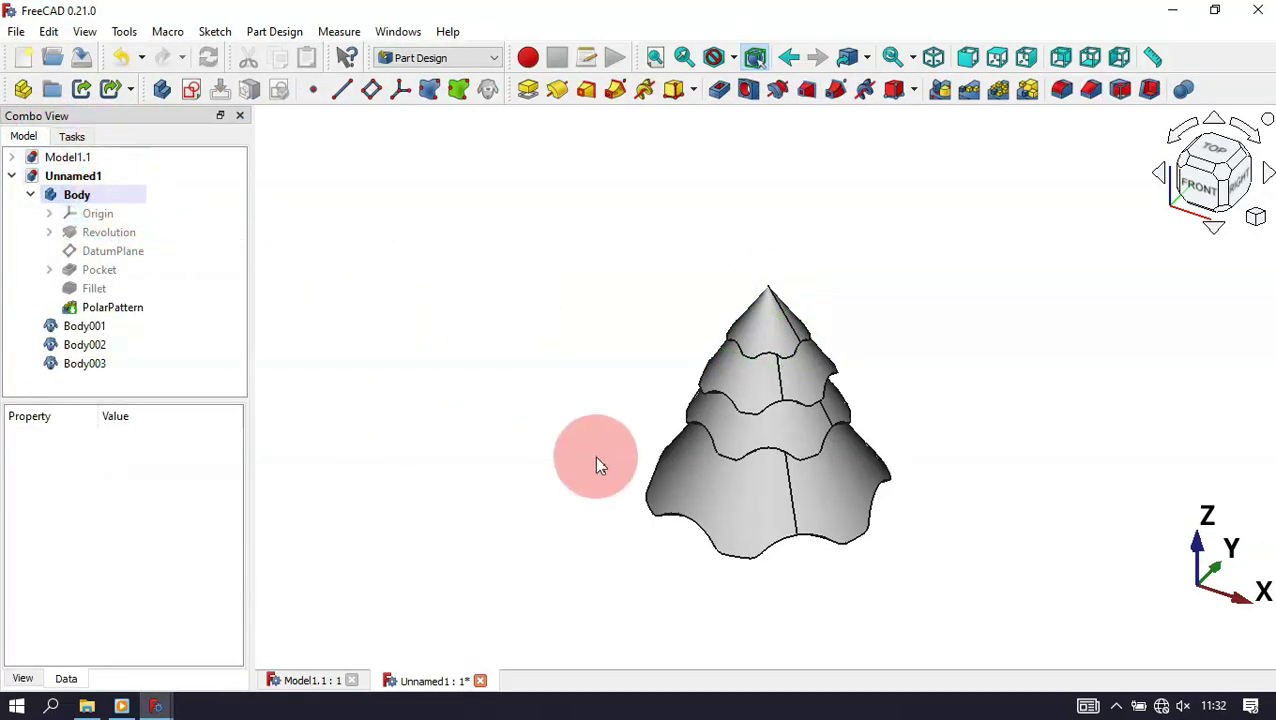
# Step: Chamfer the outer scalloped lower edge of the original cone with an equal distance of 0.3 mm
pyautogui.scroll(5, 777, 357)
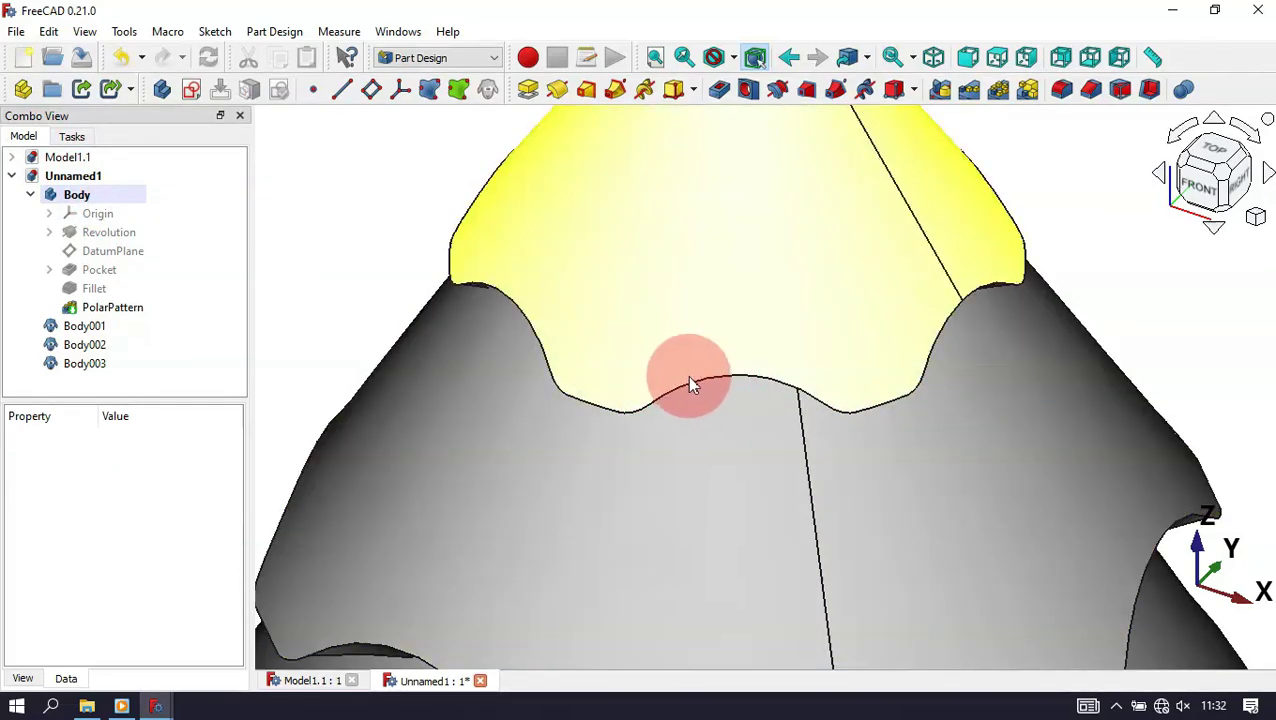
pyautogui.click(704, 379)
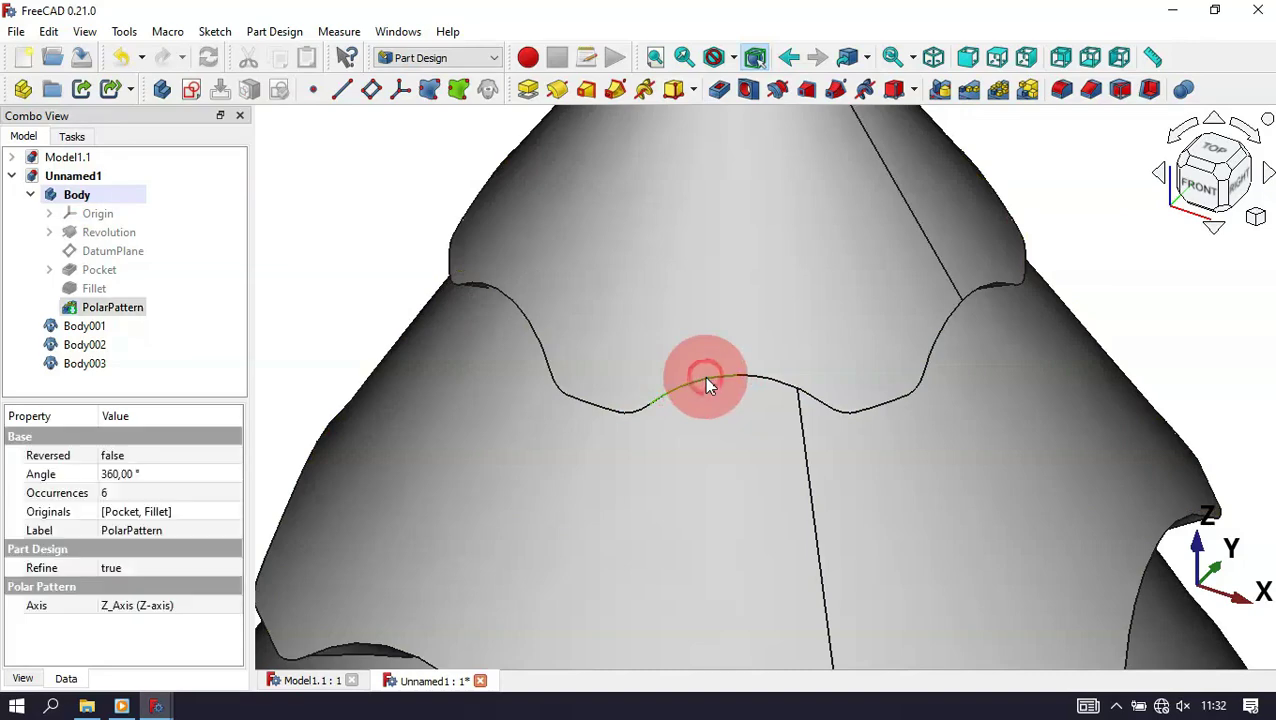
pyautogui.click(1093, 91)
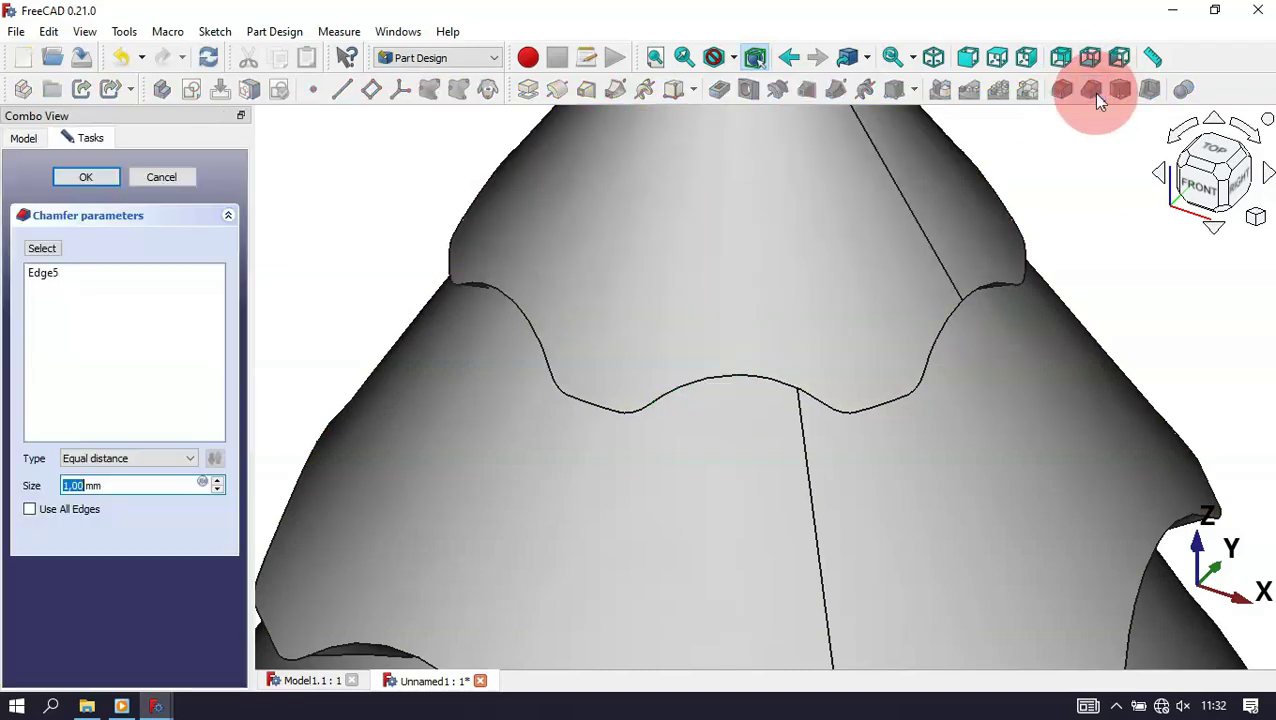
pyautogui.scroll(-4, 926, 333)
pyautogui.moveTo(953, 461); pyautogui.dragTo(874, 339, button='middle')
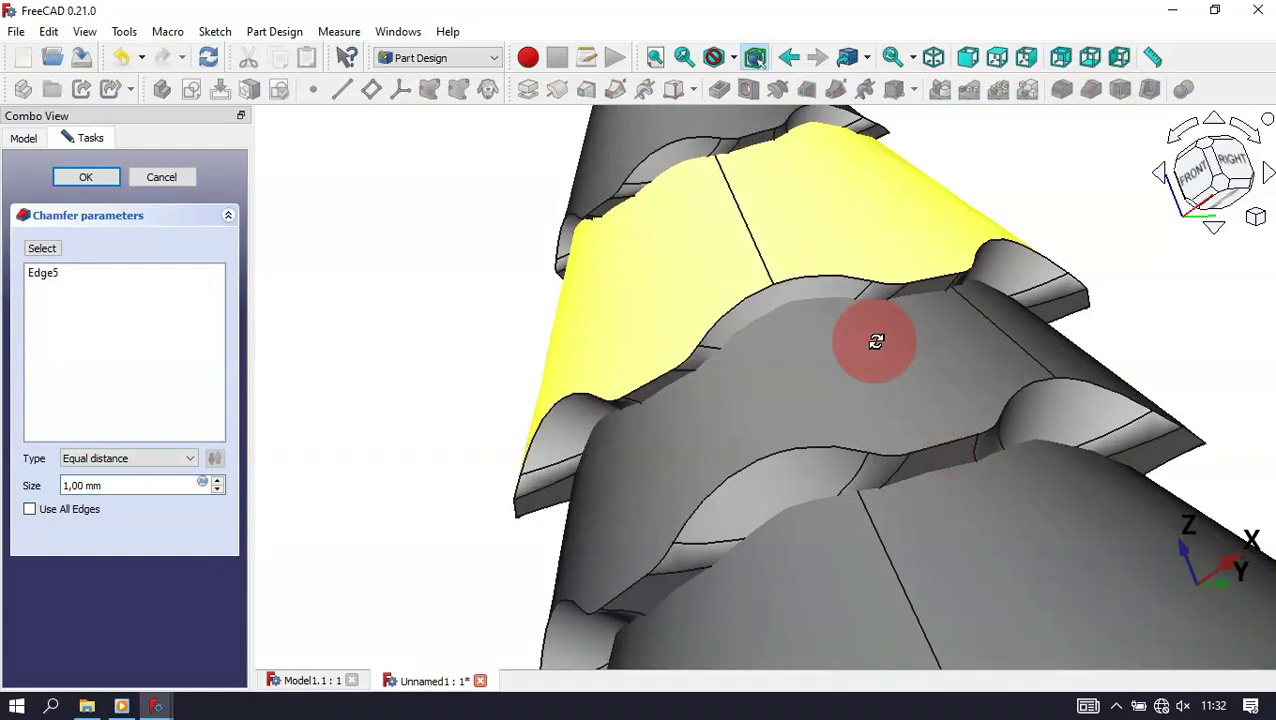
pyautogui.doubleClick(118, 486)
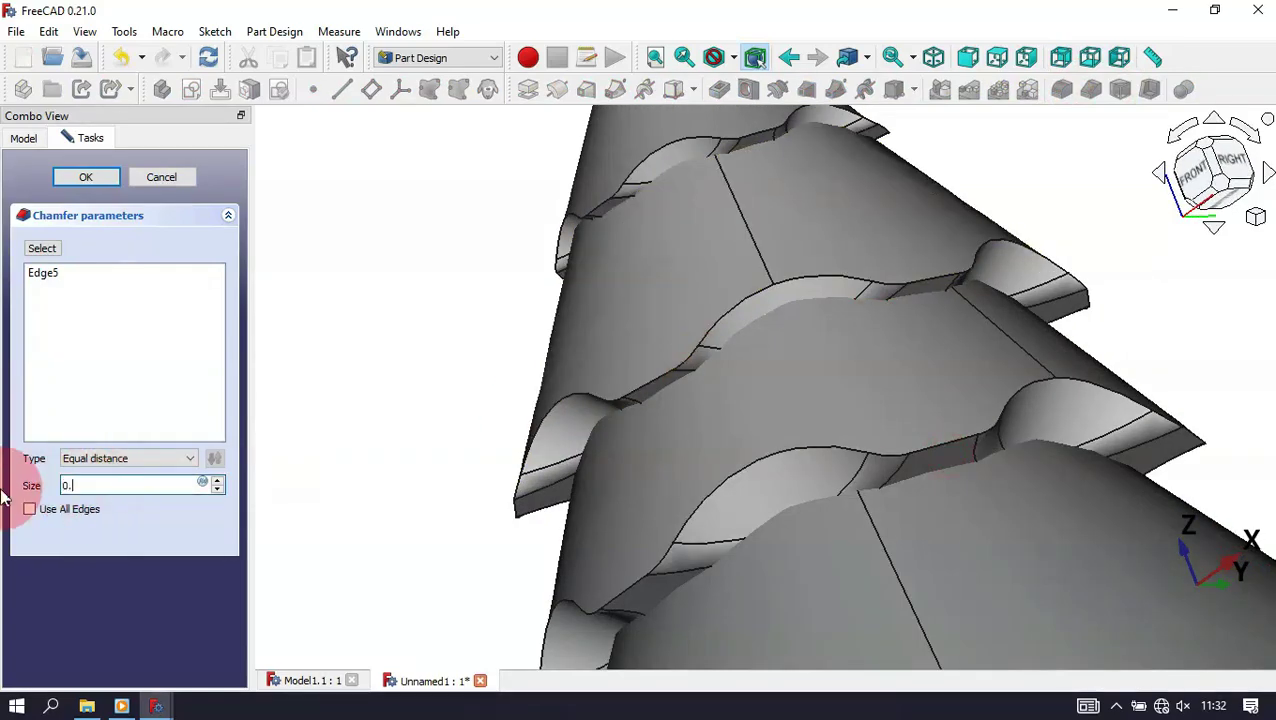
pyautogui.click(362, 453)
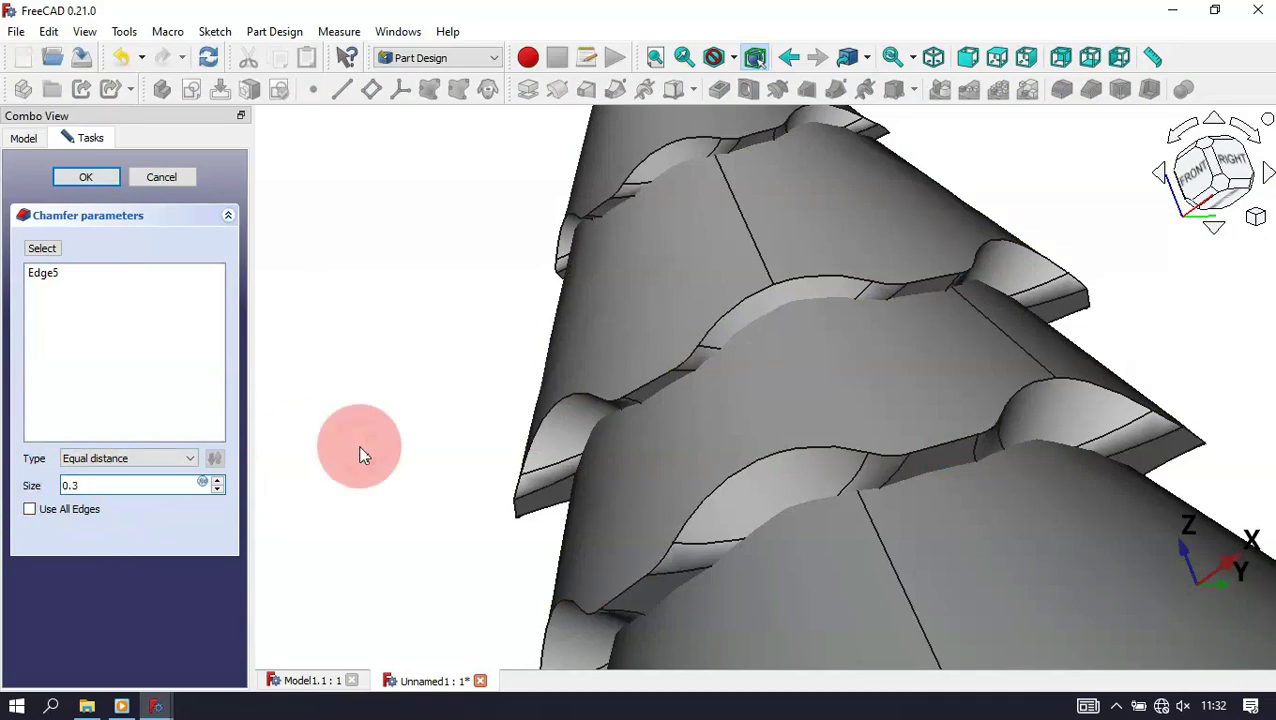
pyautogui.click(110, 183)
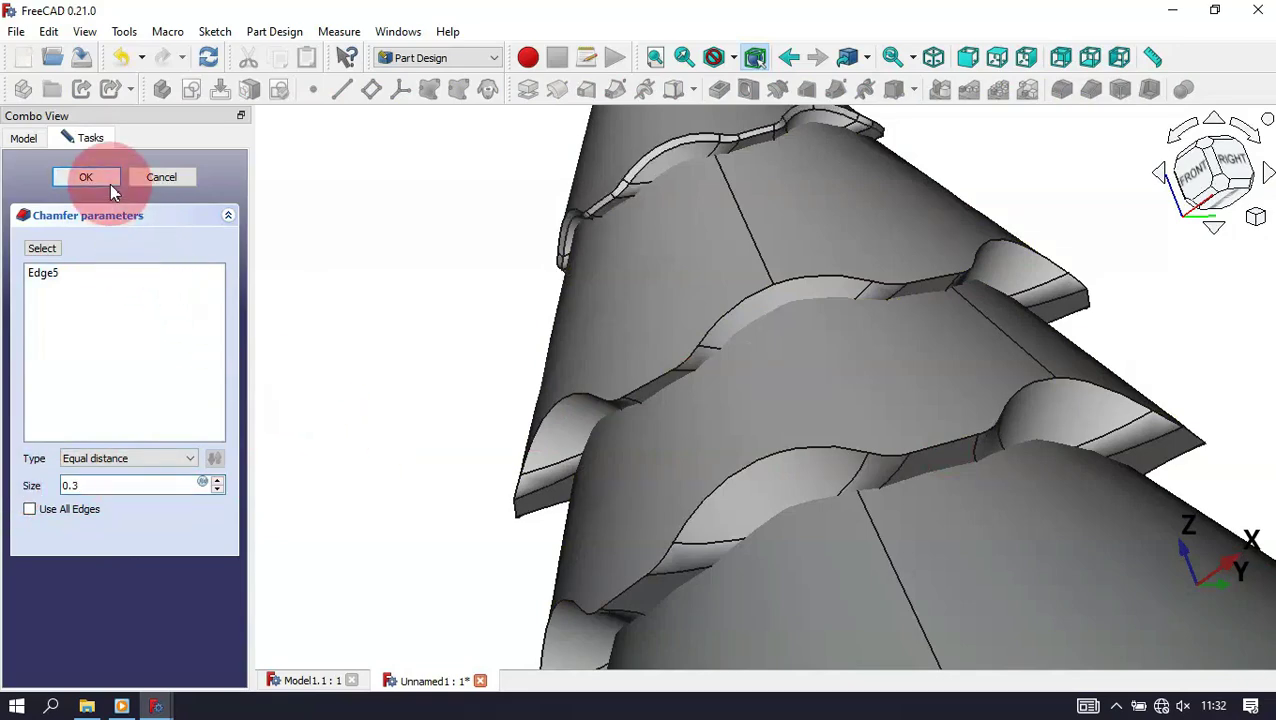
pyautogui.click(332, 370)
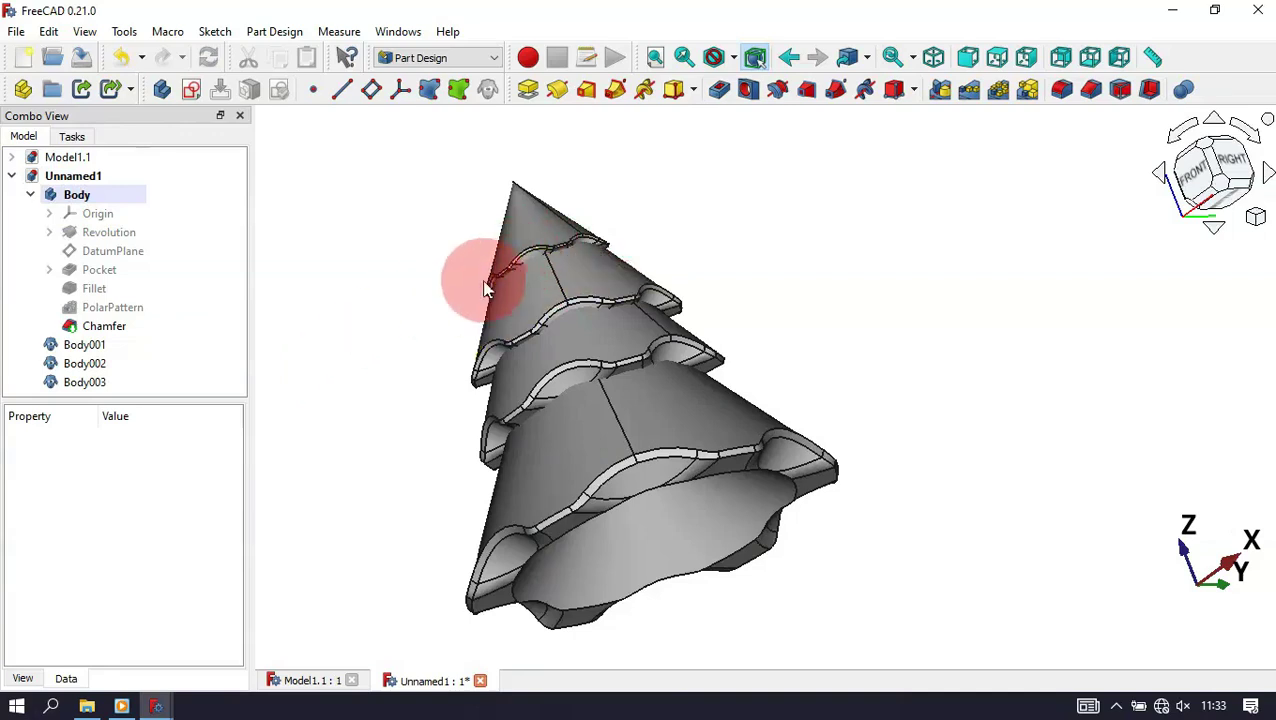
# Step: Fuse Body, Body001, Body002 and Body003 into one solid with a Part union
pyautogui.scroll(2, 497, 252)
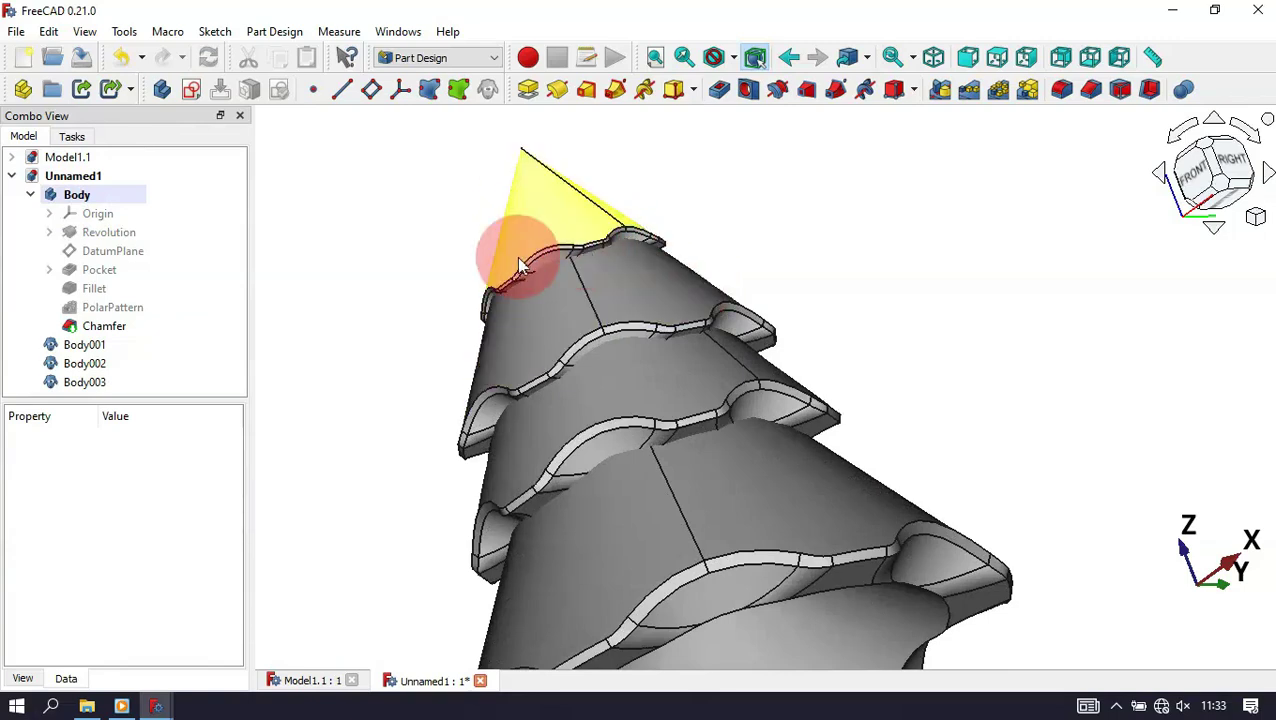
pyautogui.scroll(-3, 525, 277)
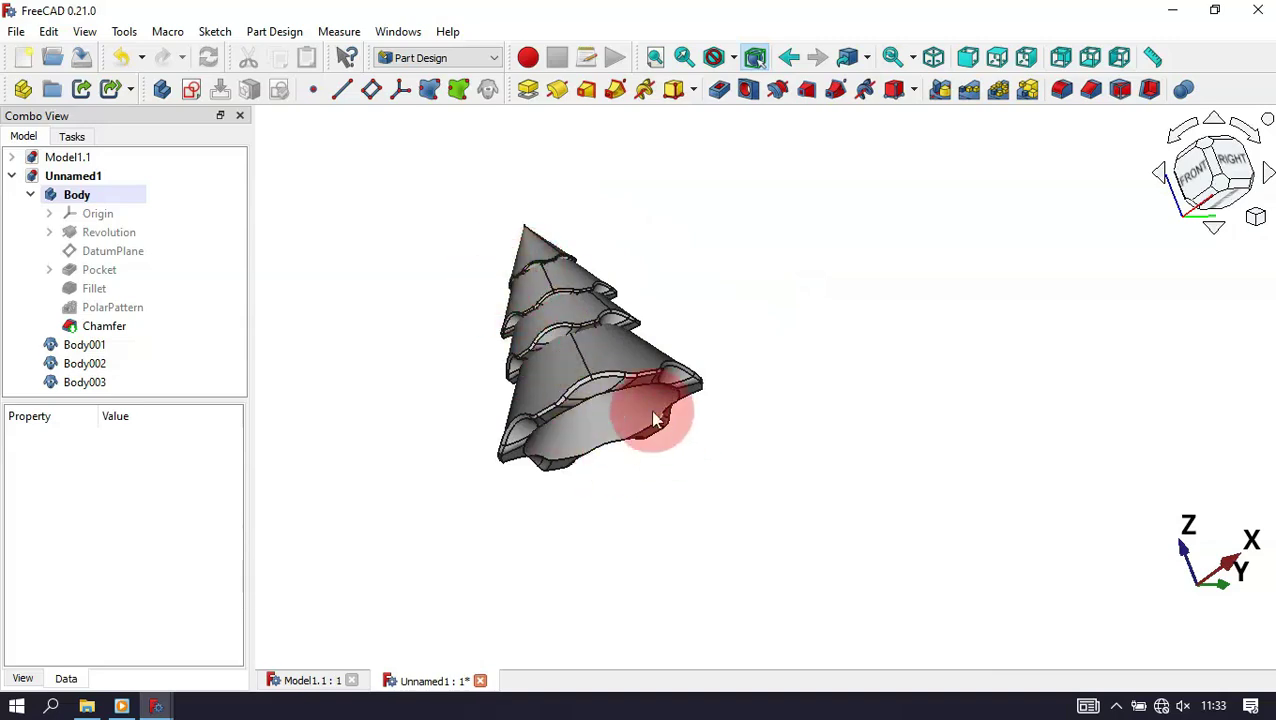
pyautogui.press('0')
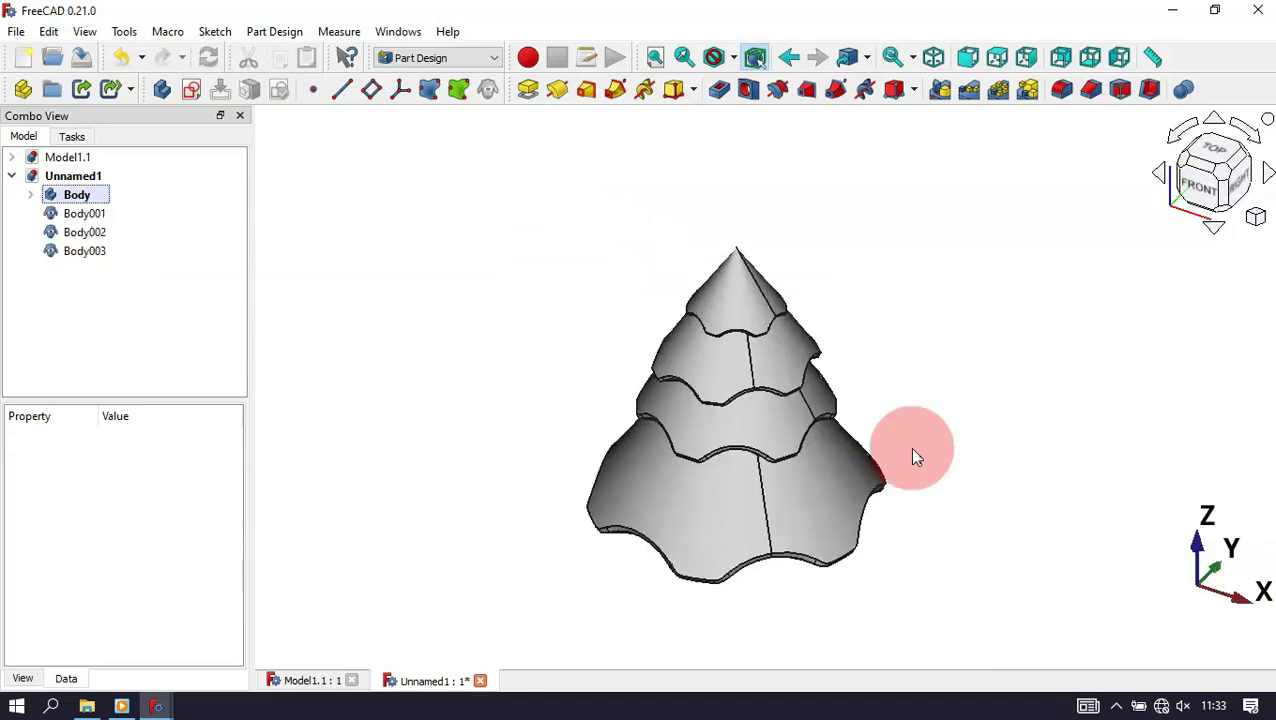
pyautogui.click(280, 304)
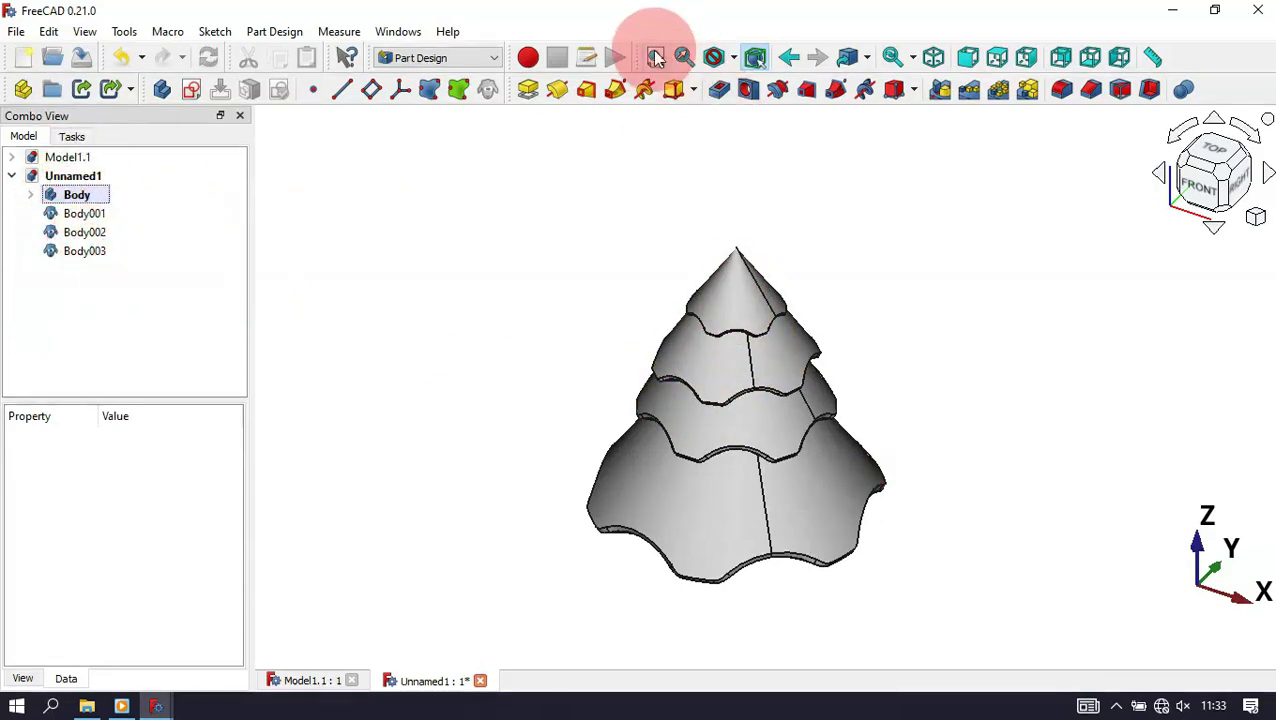
pyautogui.click(487, 64)
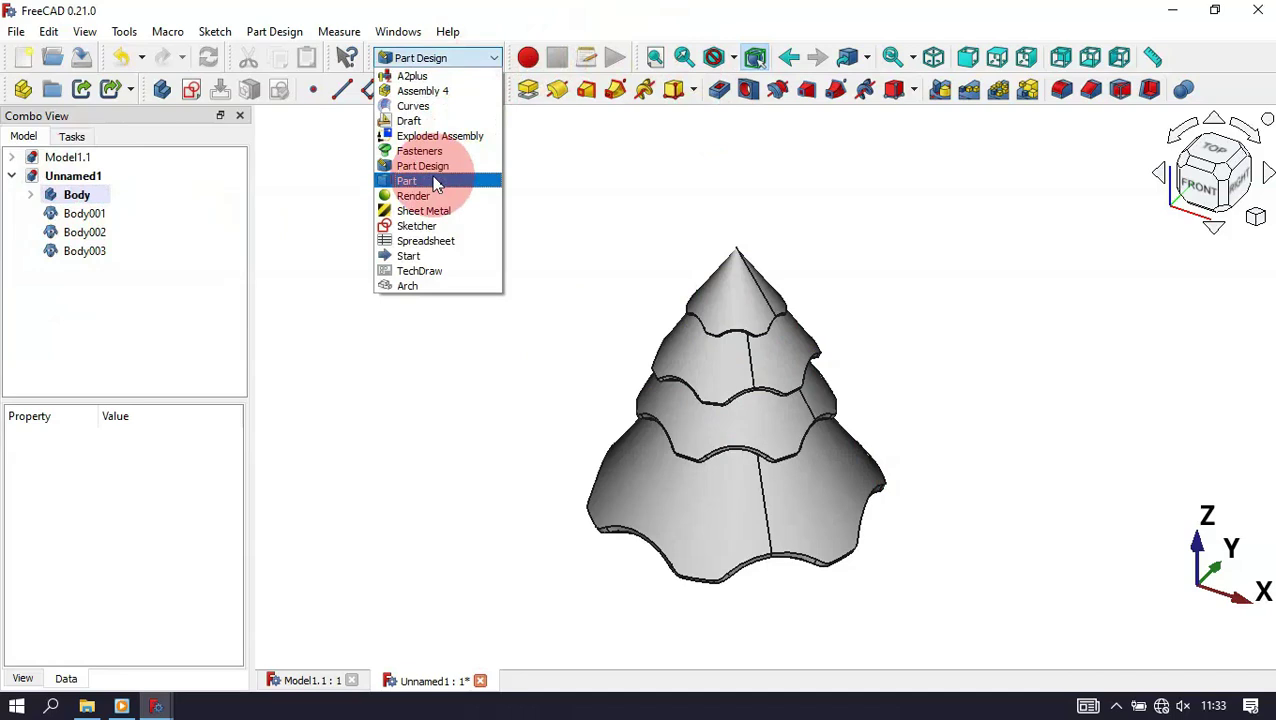
pyautogui.click(432, 180)
pyautogui.moveTo(46, 296); pyautogui.dragTo(81, 195)
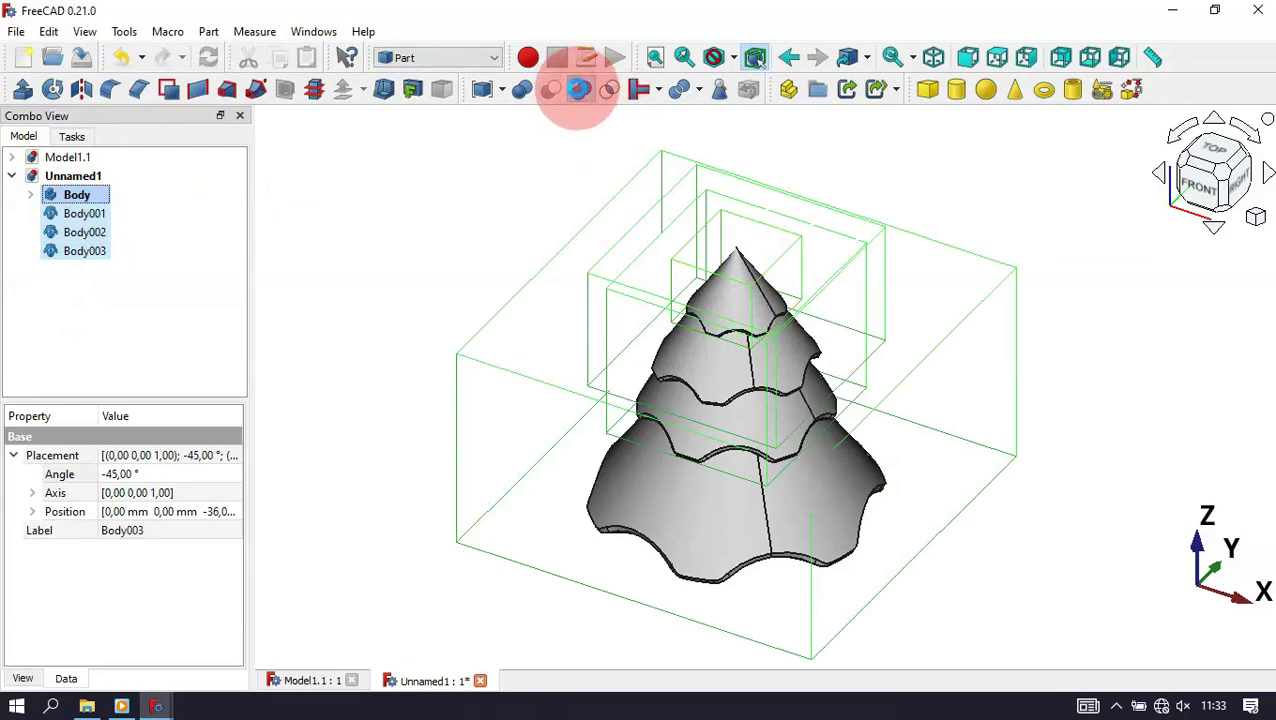
pyautogui.click(579, 92)
pyautogui.moveTo(694, 409); pyautogui.dragTo(631, 238)
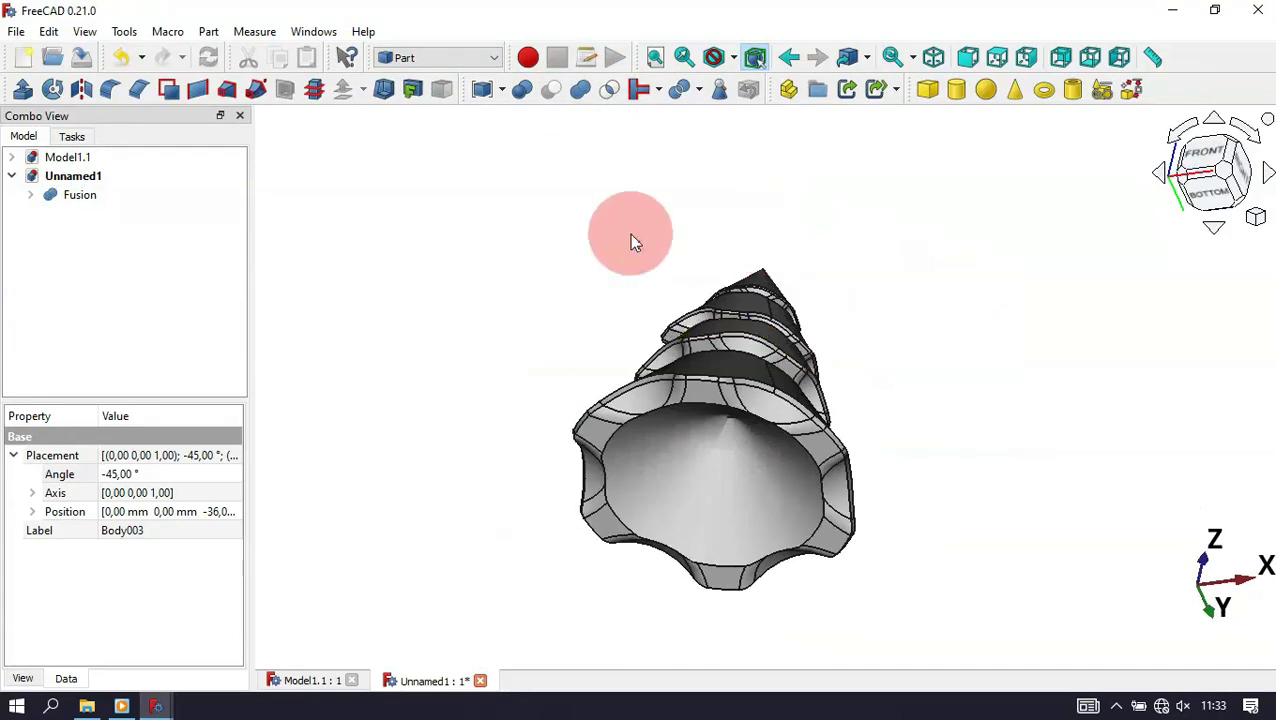
pyautogui.click(427, 281)
pyautogui.press('0')
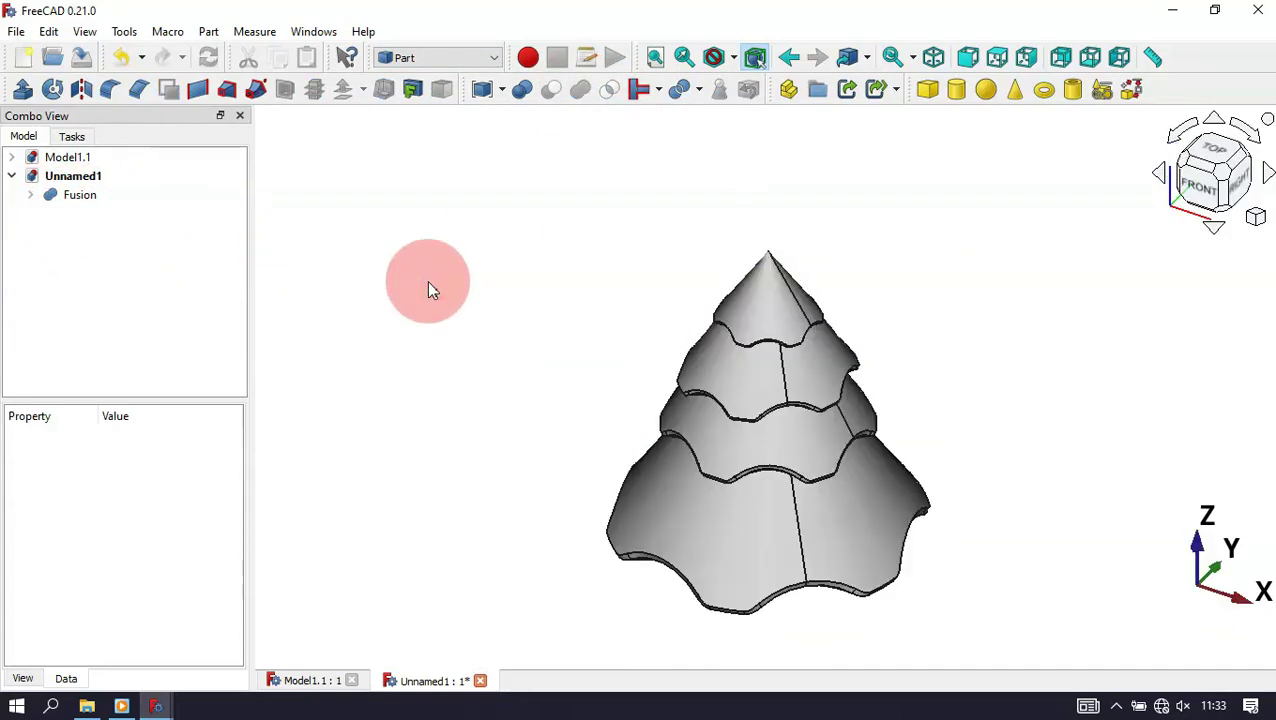
# Step: Create a new Part Design body for the trunk and start a sketch on its XZ plane
pyautogui.click(455, 60)
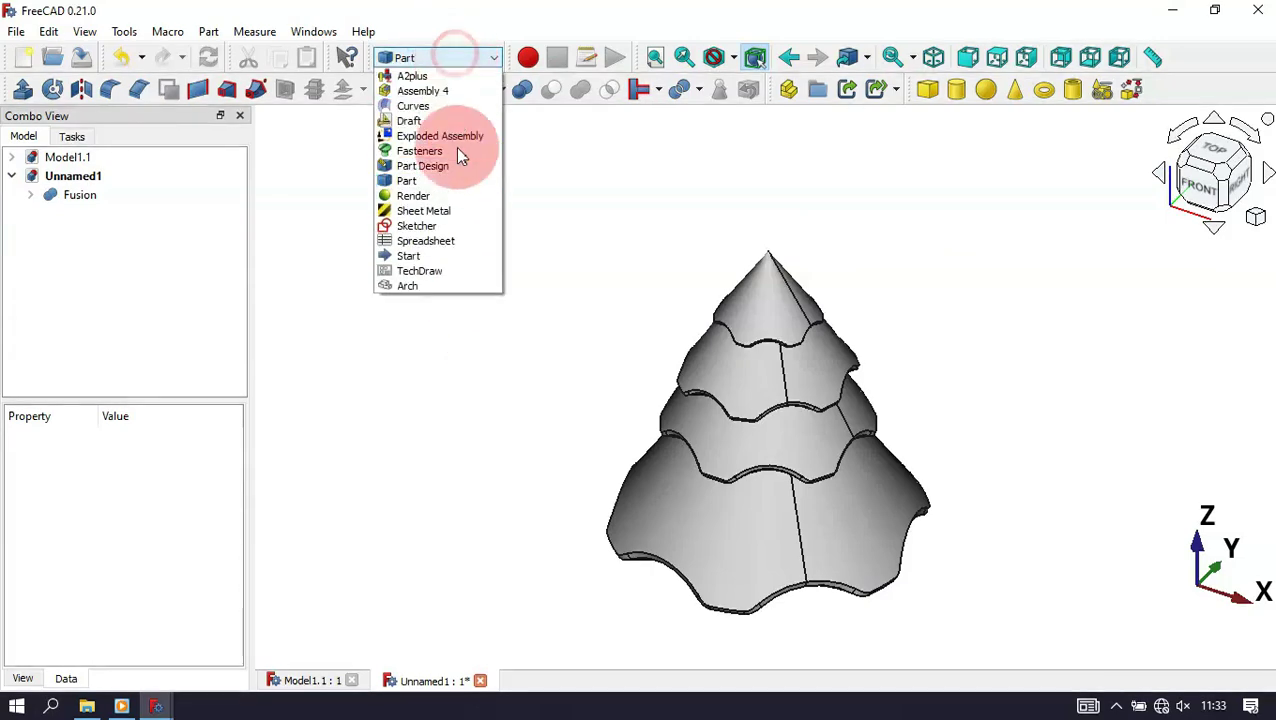
pyautogui.click(449, 172)
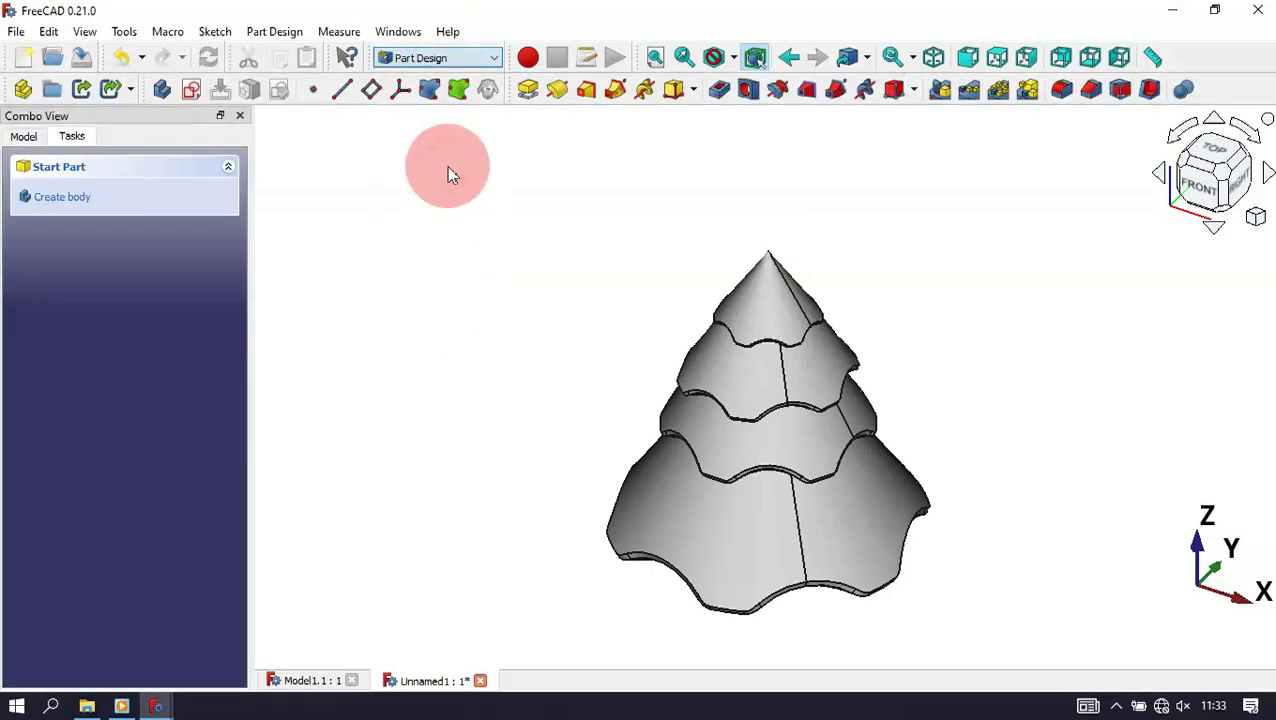
pyautogui.click(163, 90)
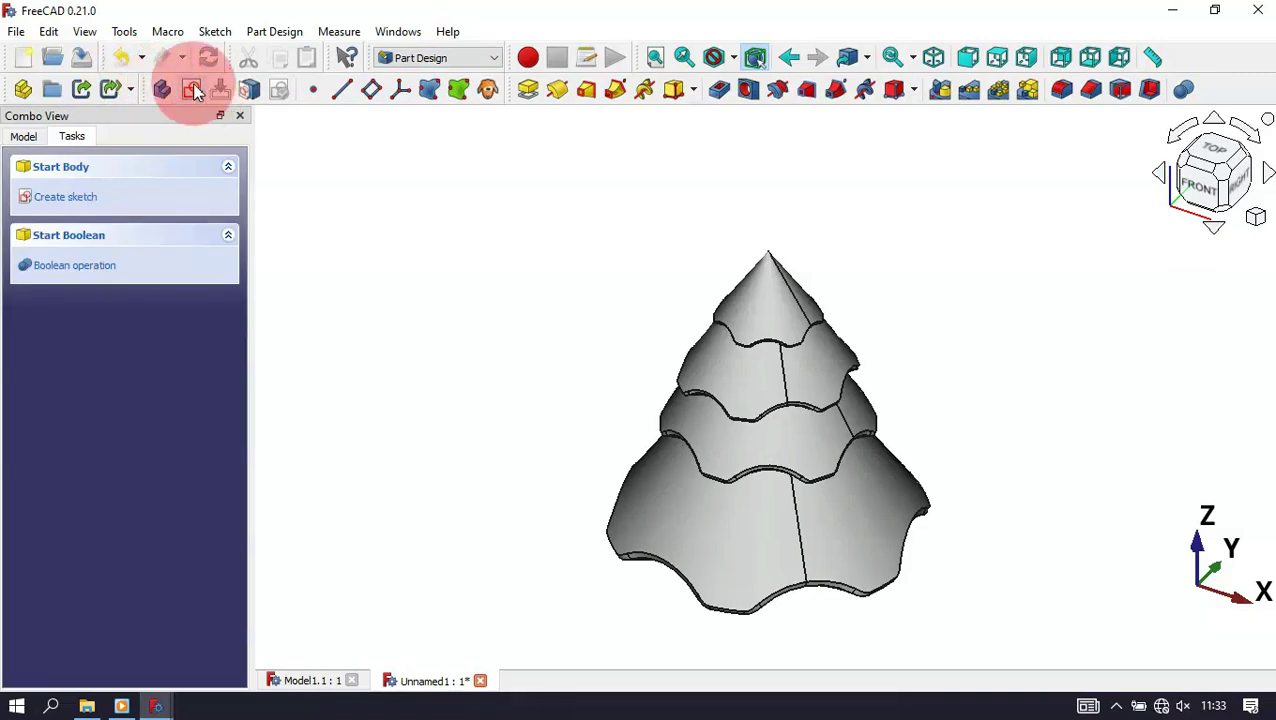
pyautogui.click(191, 90)
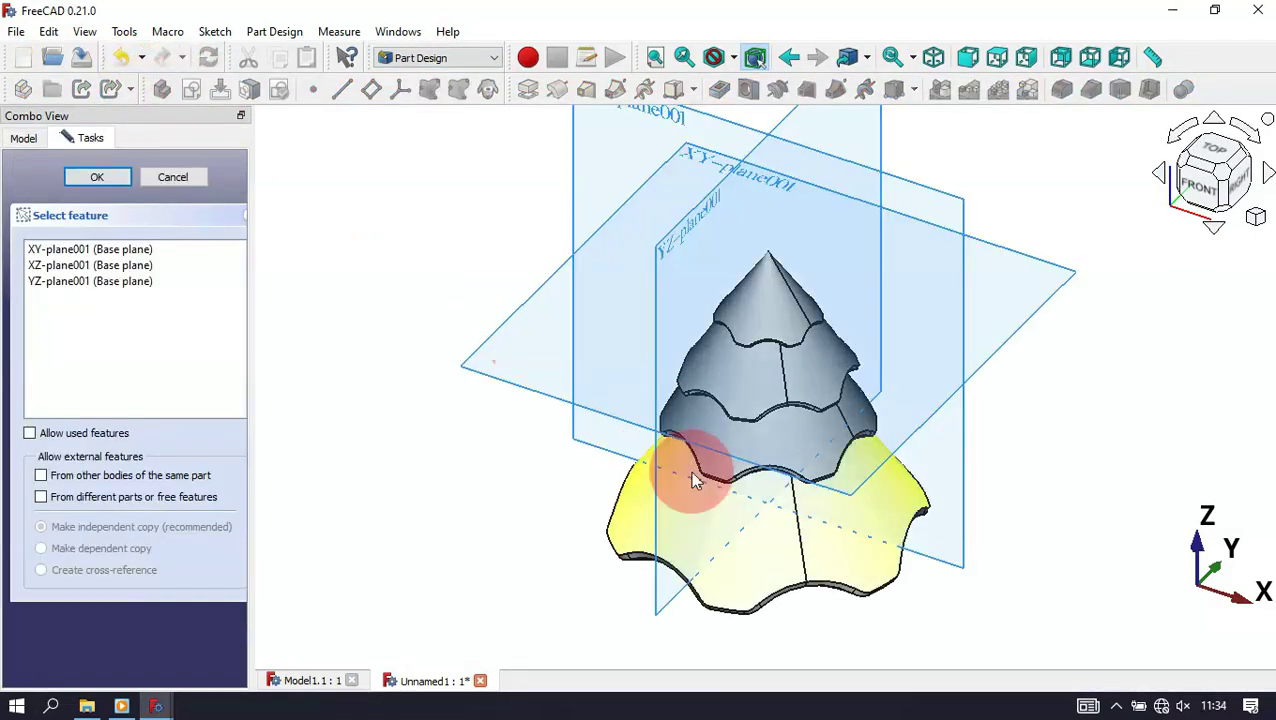
pyautogui.scroll(-4, 680, 468)
pyautogui.scroll(5, 670, 356)
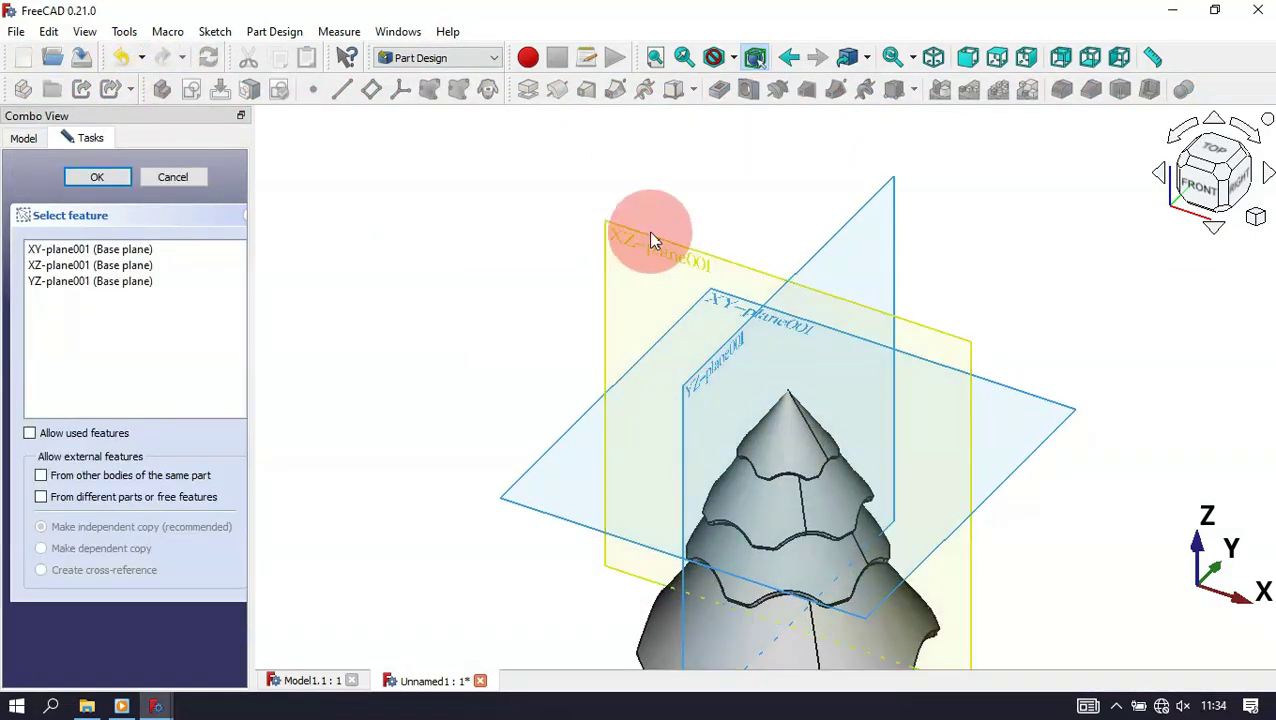
pyautogui.click(660, 250)
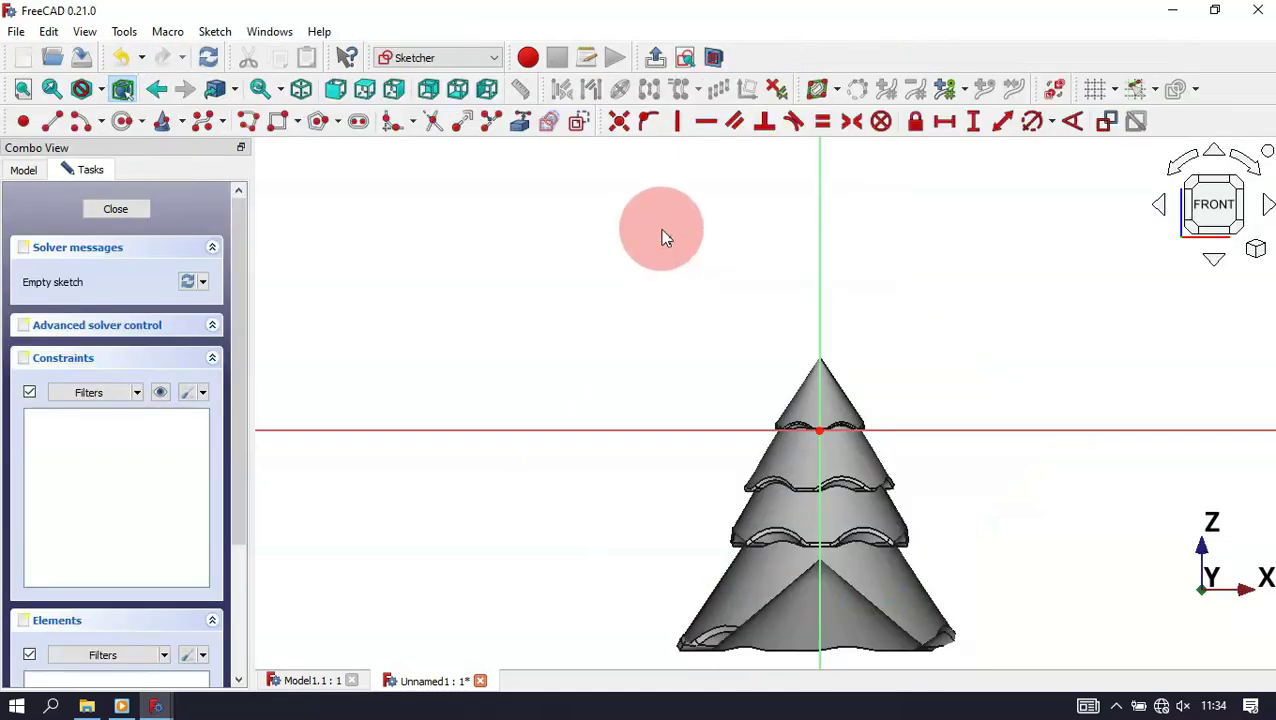
# Step: Sketch a tall rectangle about 5.5 mm wide from the vertical axis below the origin down past the lowest tier
pyautogui.scroll(-2, 661, 251)
pyautogui.scroll(3, 775, 382)
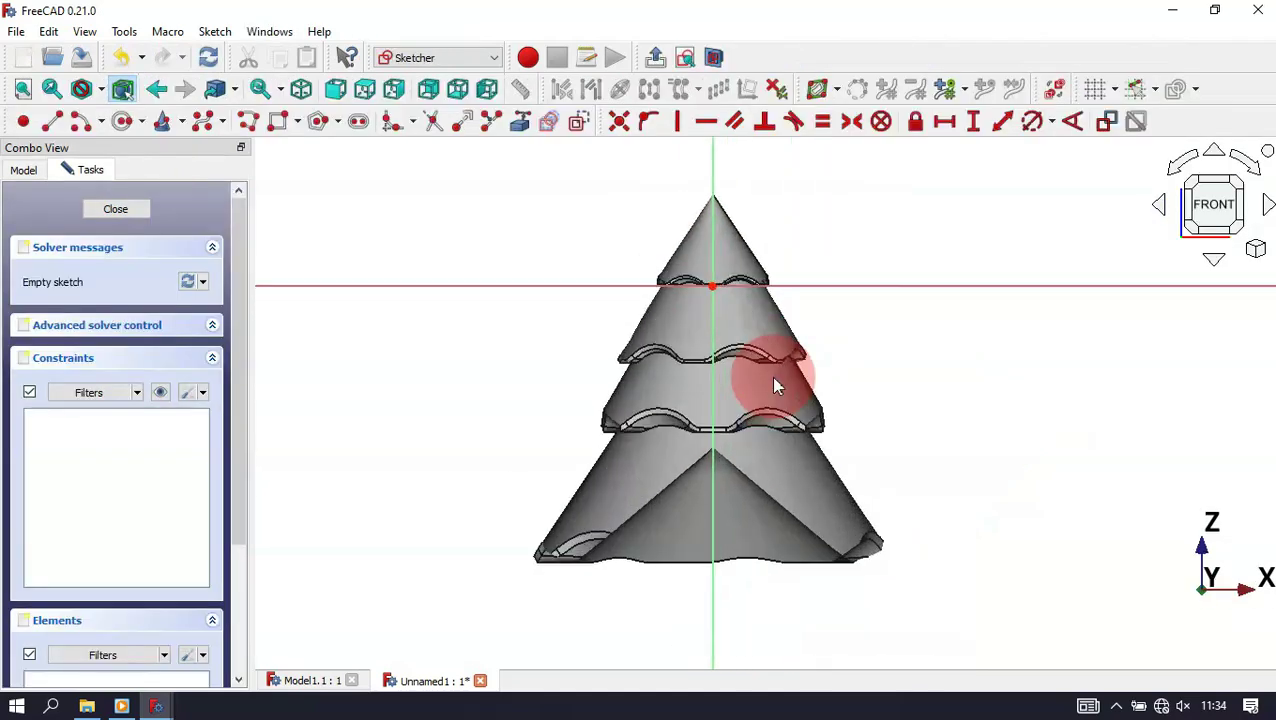
pyautogui.click(714, 56)
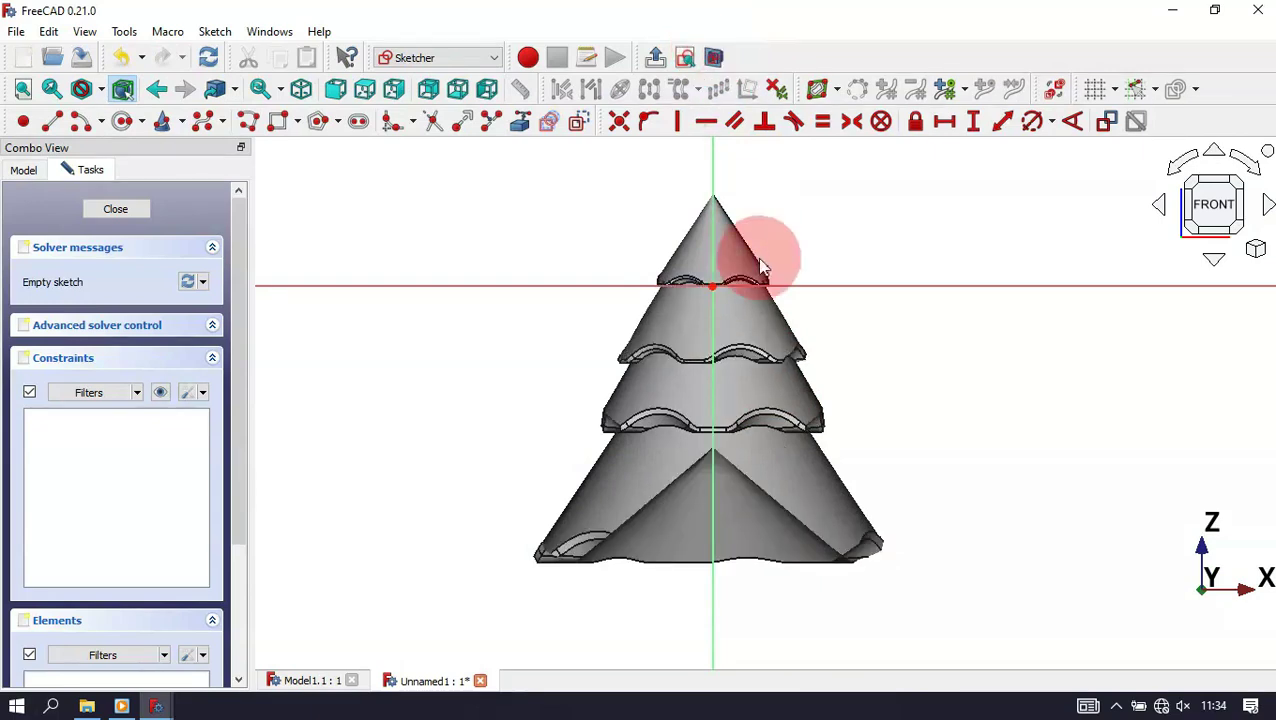
pyautogui.click(279, 124)
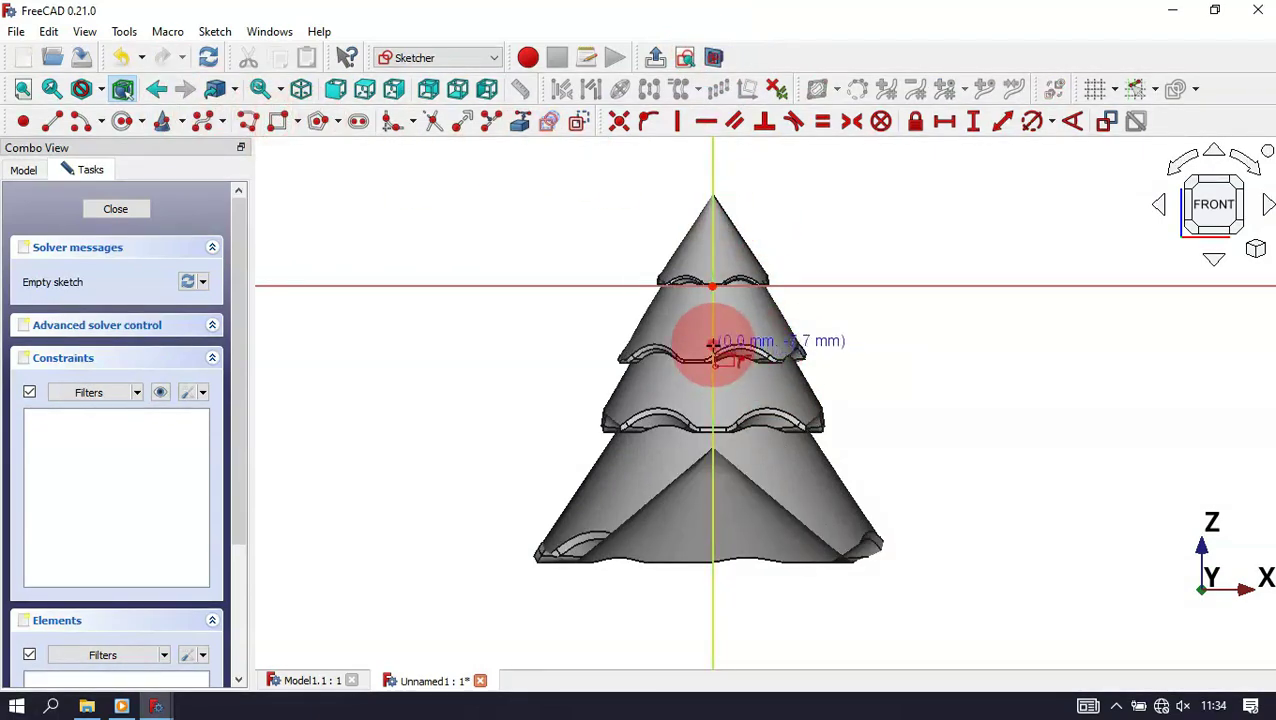
pyautogui.moveTo(713, 345)
pyautogui.mouseDown()
pyautogui.moveTo(806, 592)
pyautogui.moveTo(746, 478)
pyautogui.moveTo(775, 655)
pyautogui.moveTo(752, 643)
pyautogui.mouseUp()
pyautogui.scroll(-1, 746, 478)
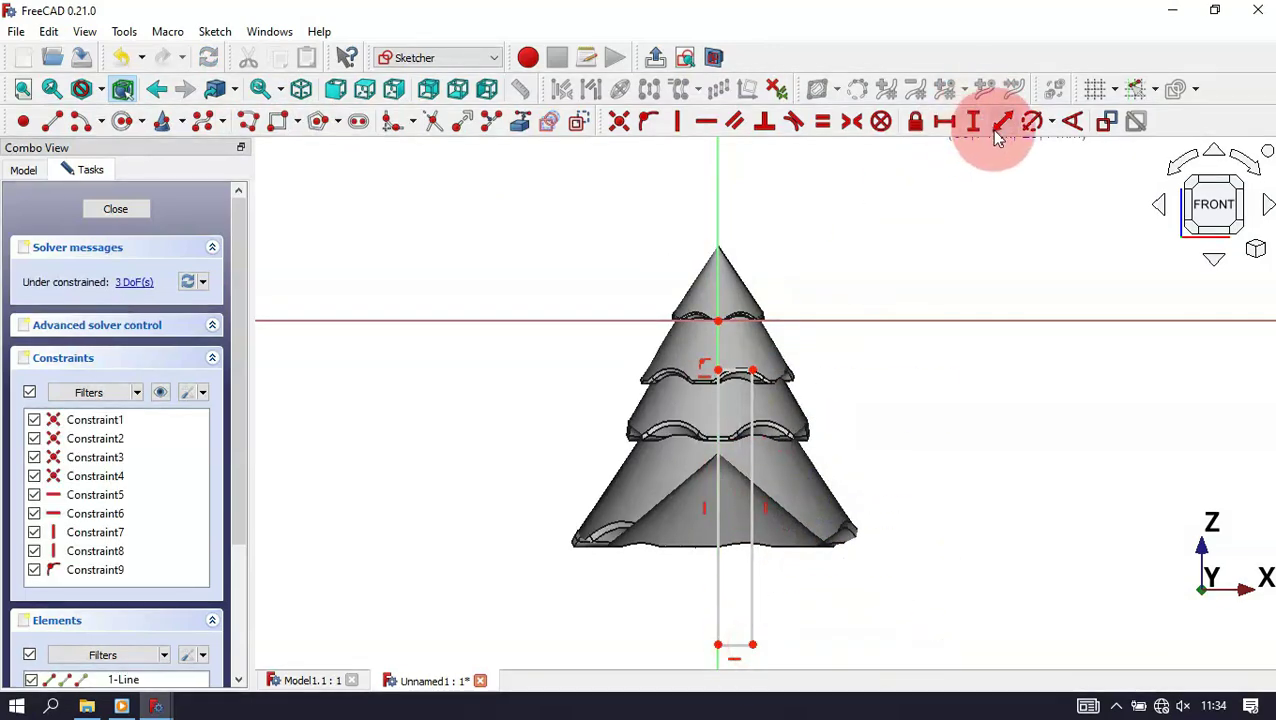
# Step: Constrain the length of the trunk rectangle's upper edge to 6 mm
pyautogui.click(999, 128)
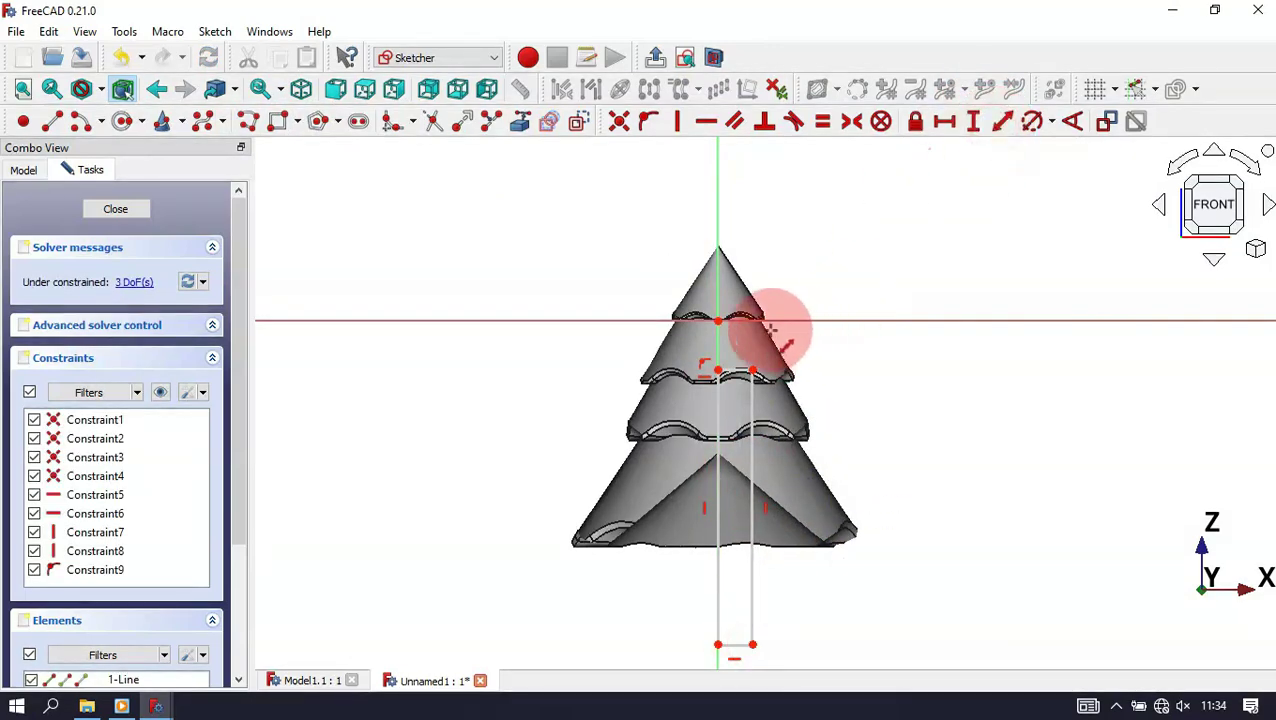
pyautogui.click(737, 377)
pyautogui.moveTo(805, 349); pyautogui.dragTo(922, 320)
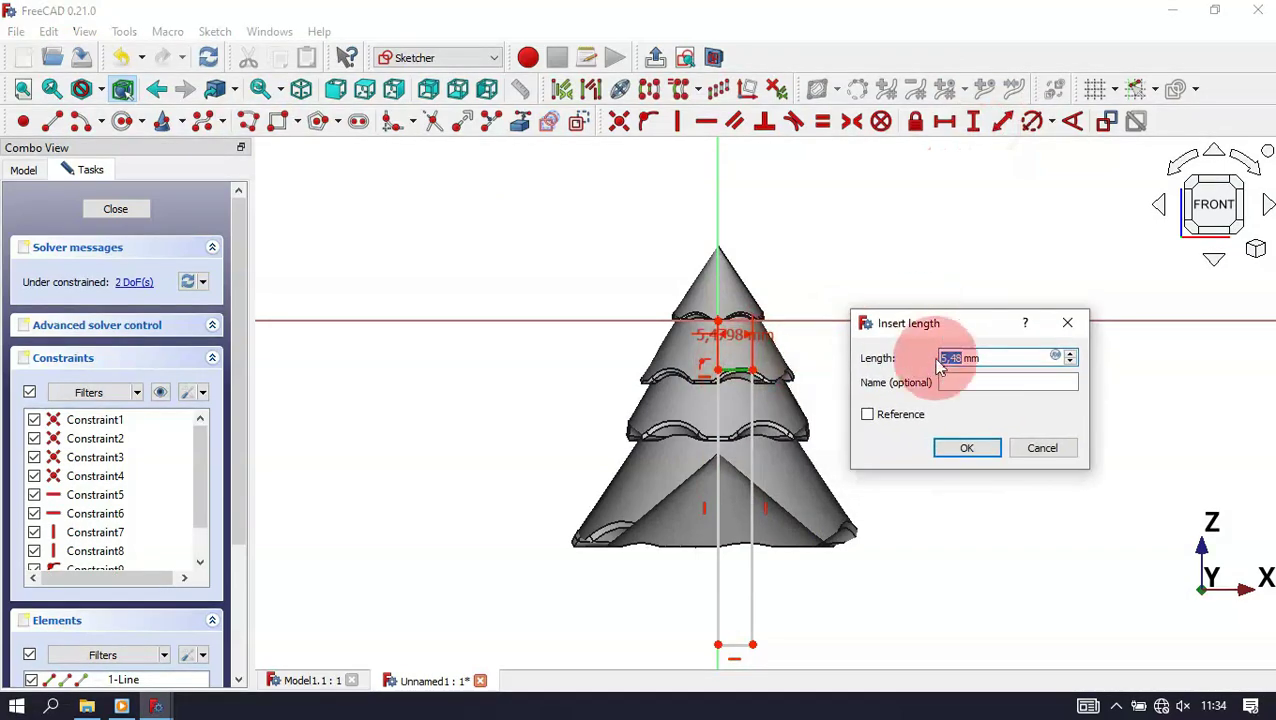
pyautogui.press('Return')
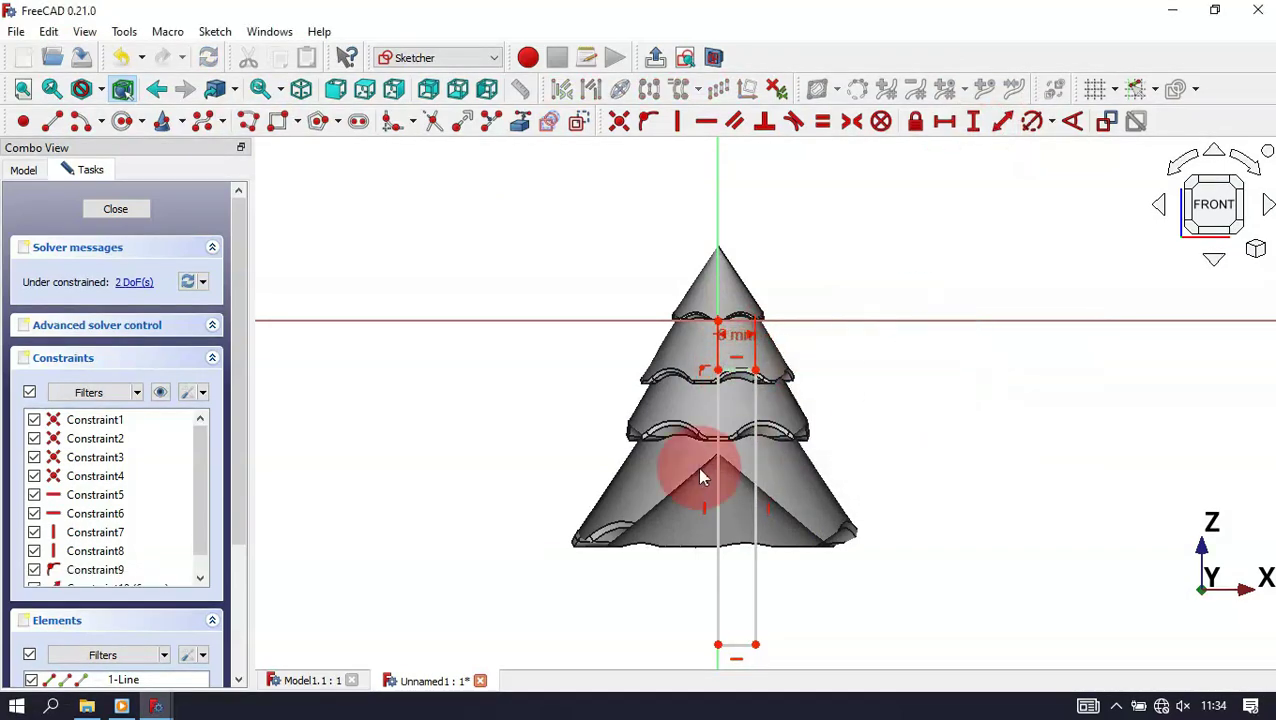
# Step: Constrain the trunk rectangle's upper corner on the vertical axis to 10 mm below the origin and its lower corner to 55 mm below
pyautogui.click(717, 369)
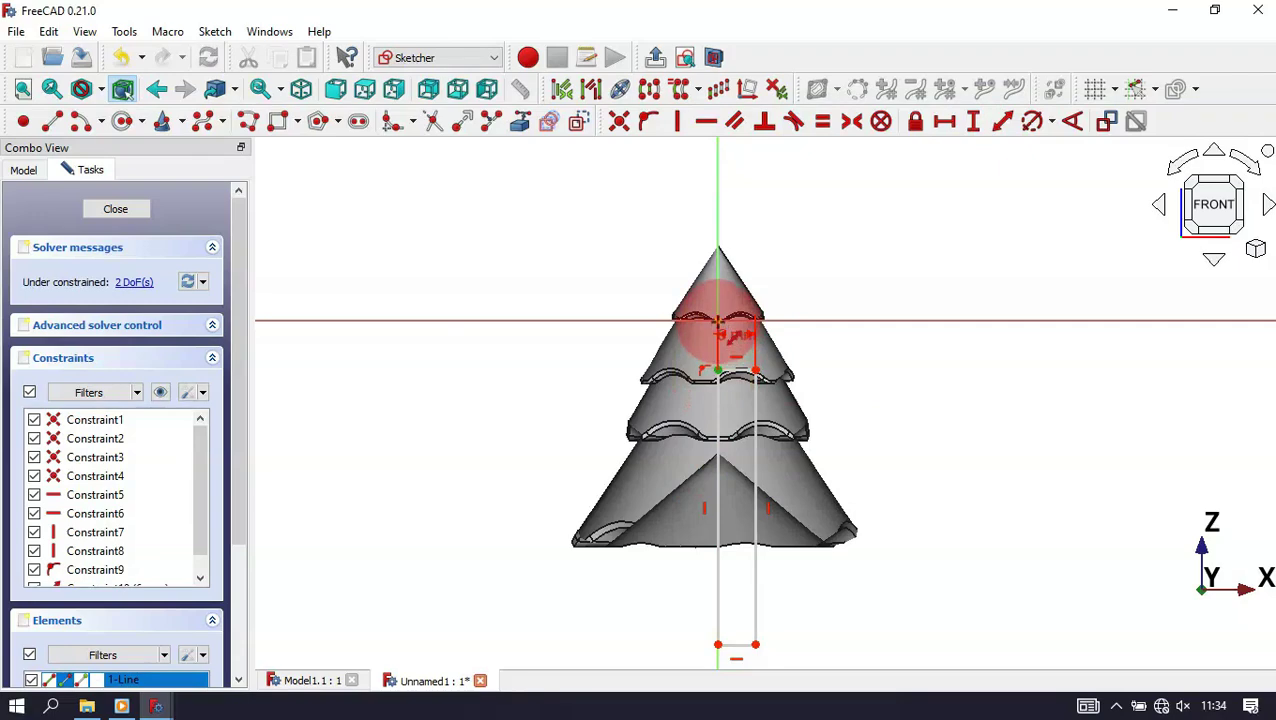
pyautogui.press('i')
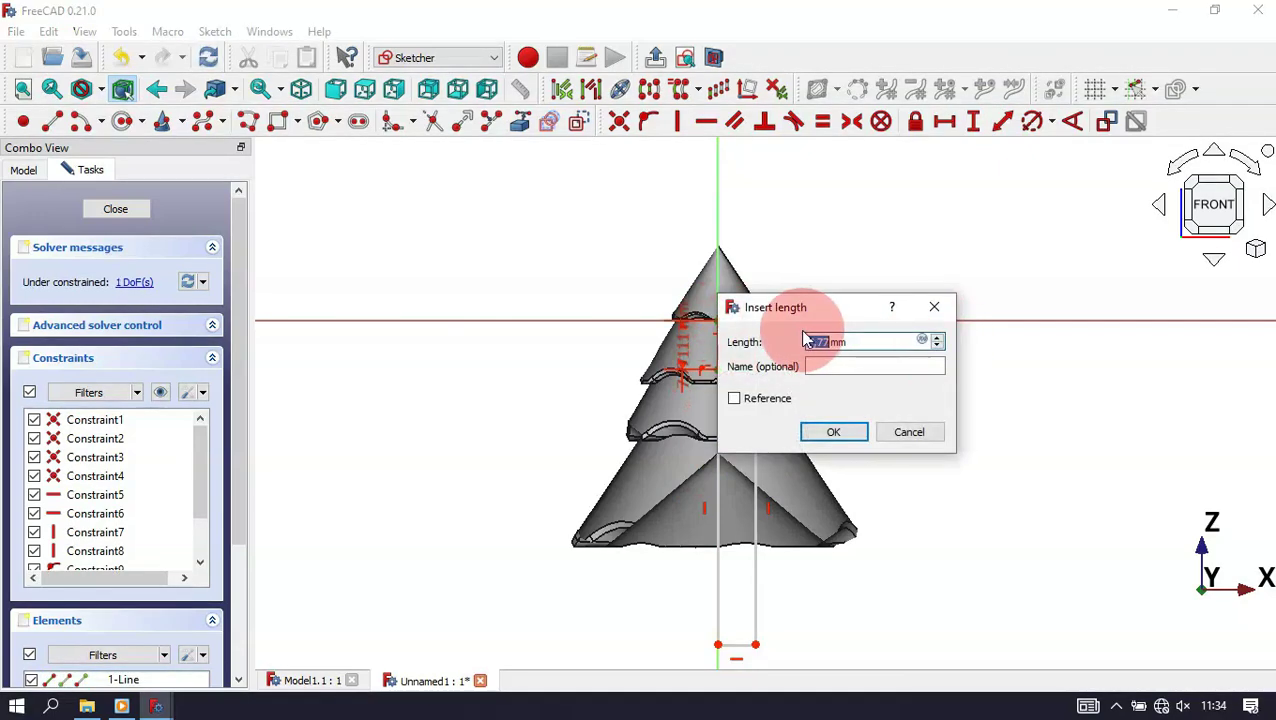
pyautogui.press('Return')
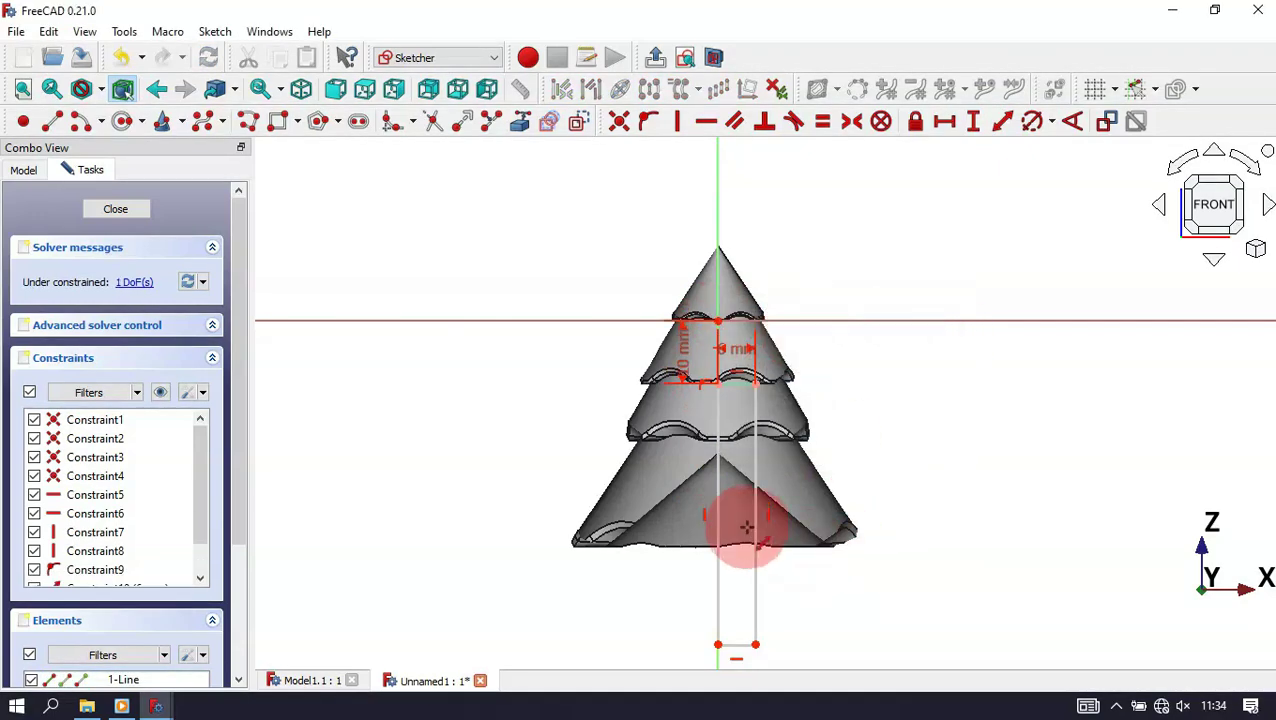
pyautogui.click(716, 643)
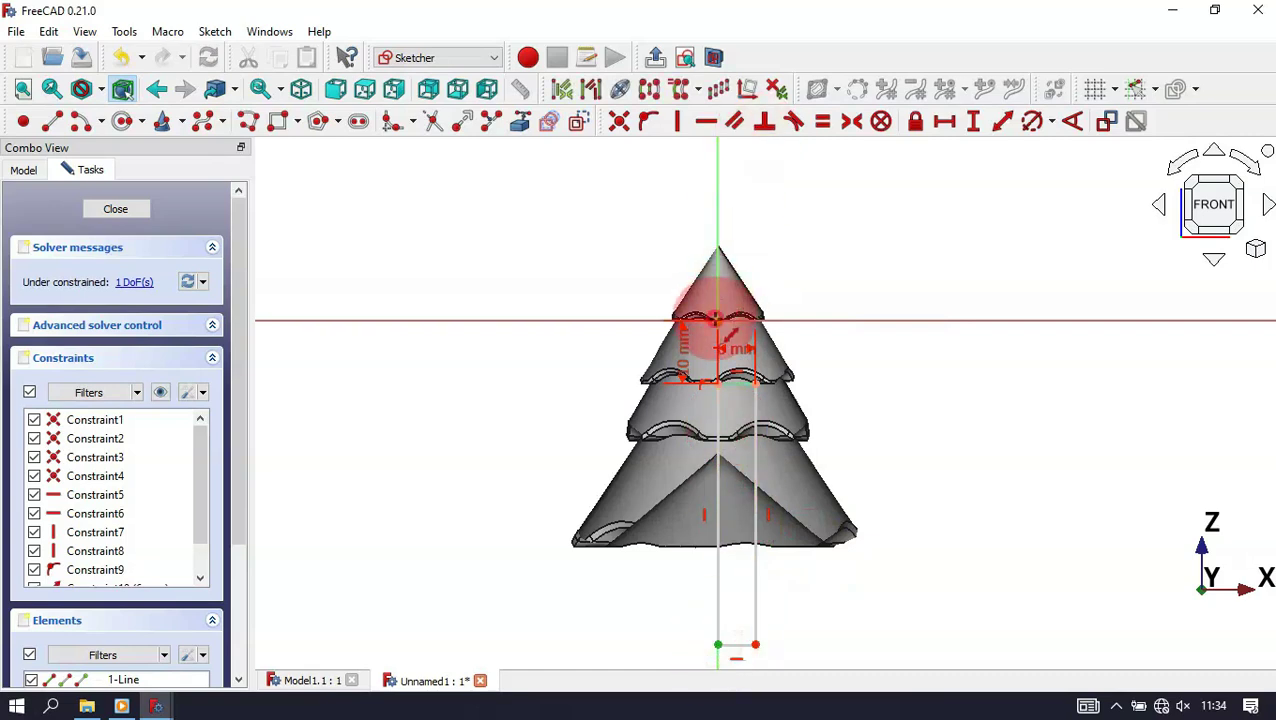
pyautogui.click(717, 320)
pyautogui.press('i')
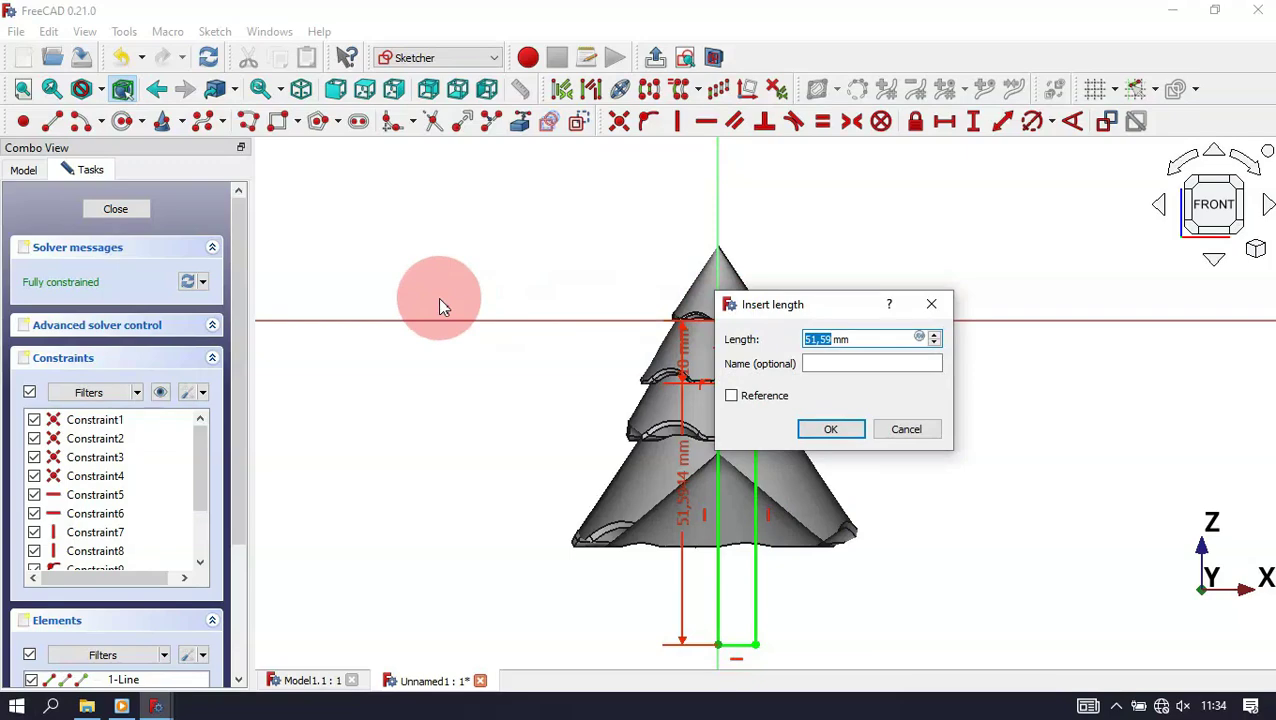
pyautogui.write('55')
pyautogui.press('Return')
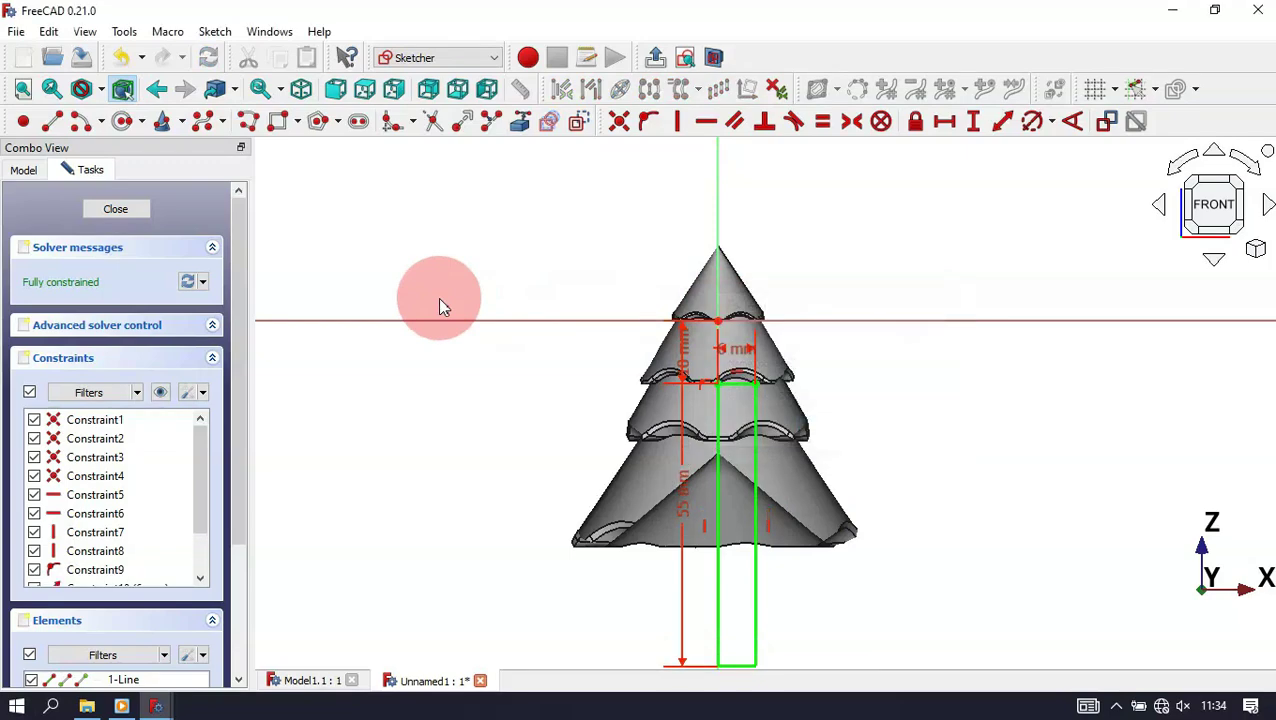
# Step: Close the trunk sketch and revolve it 360° around the vertical sketch axis
pyautogui.click(118, 211)
pyautogui.click(464, 345)
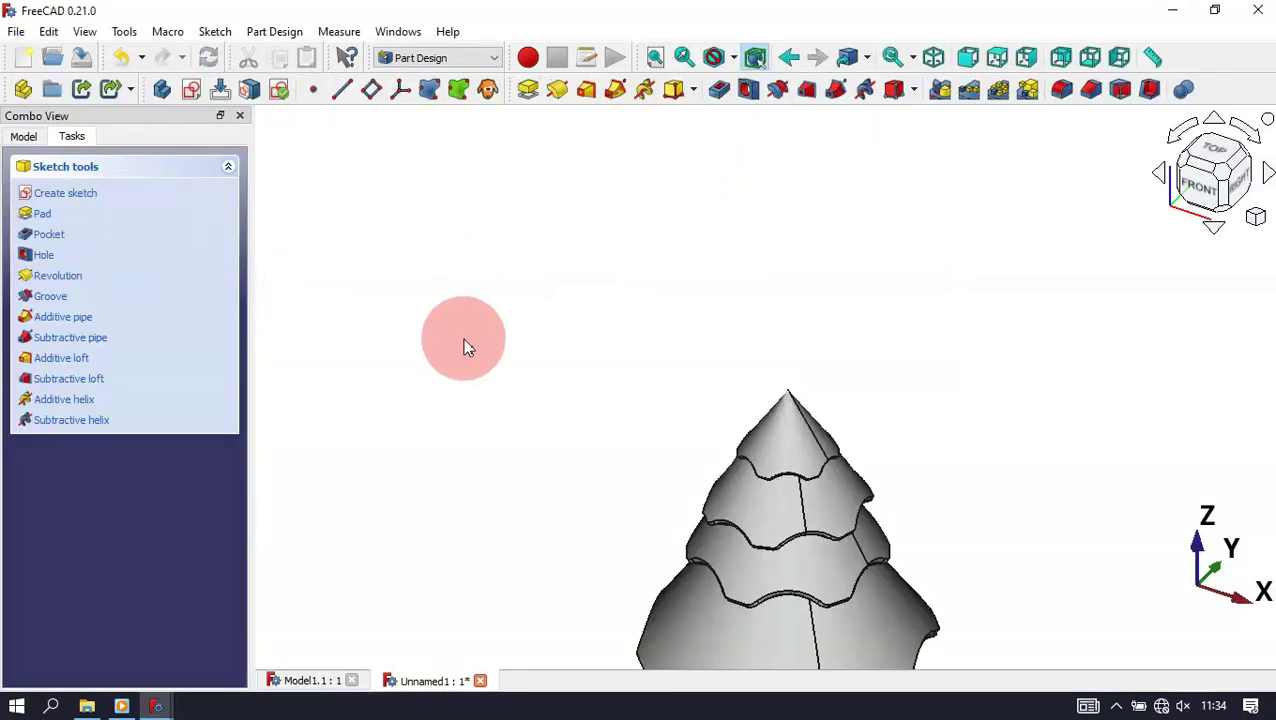
pyautogui.click(559, 100)
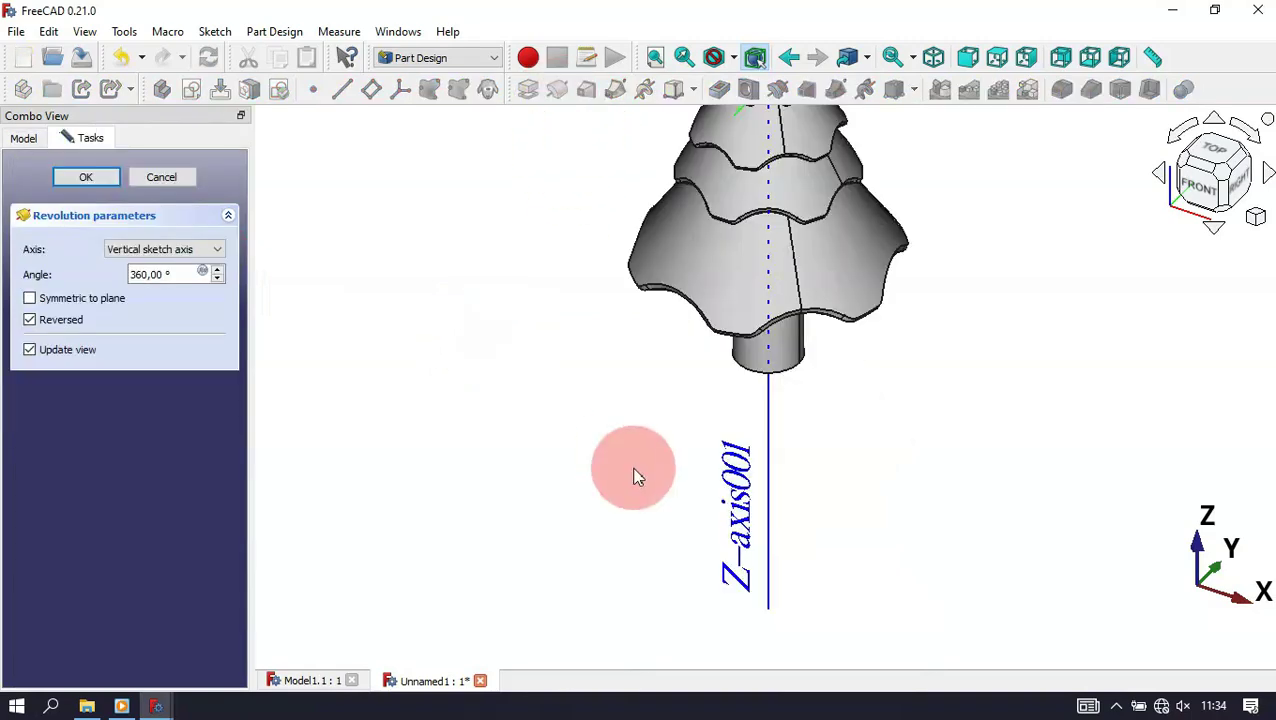
pyautogui.moveTo(635, 476); pyautogui.dragTo(834, 308)
pyautogui.click(167, 224)
pyautogui.click(104, 184)
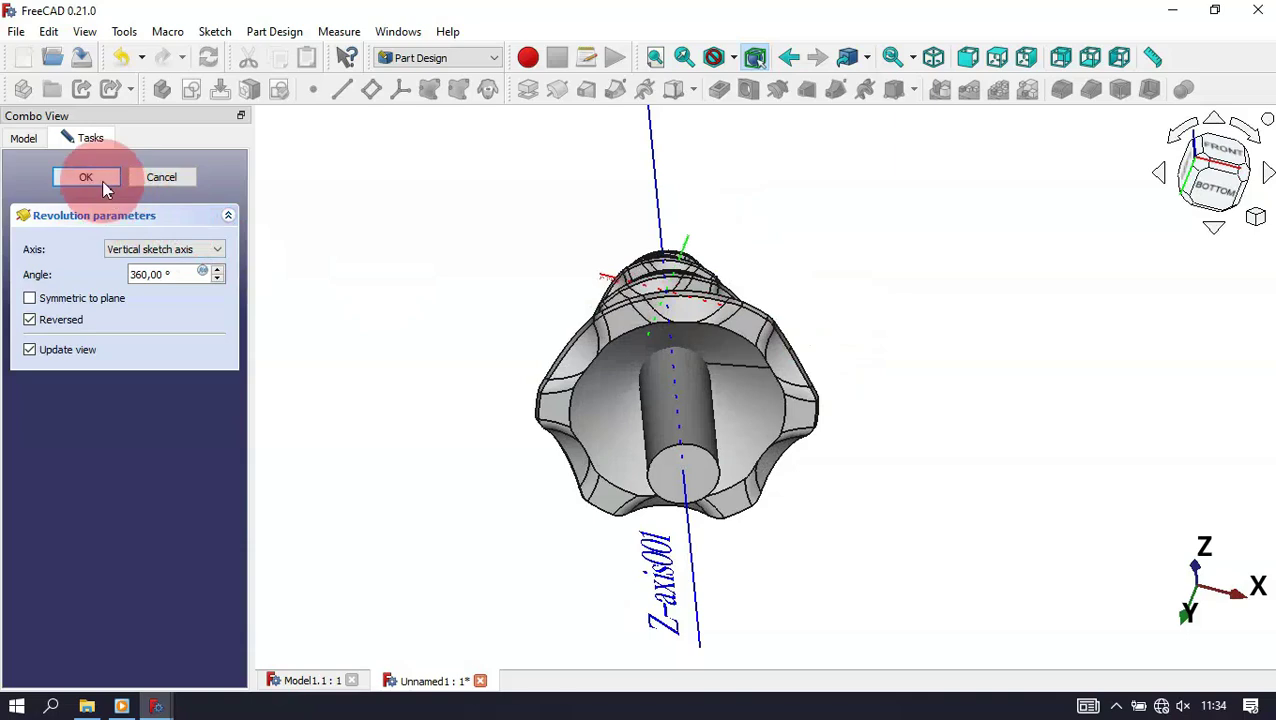
pyautogui.press('0')
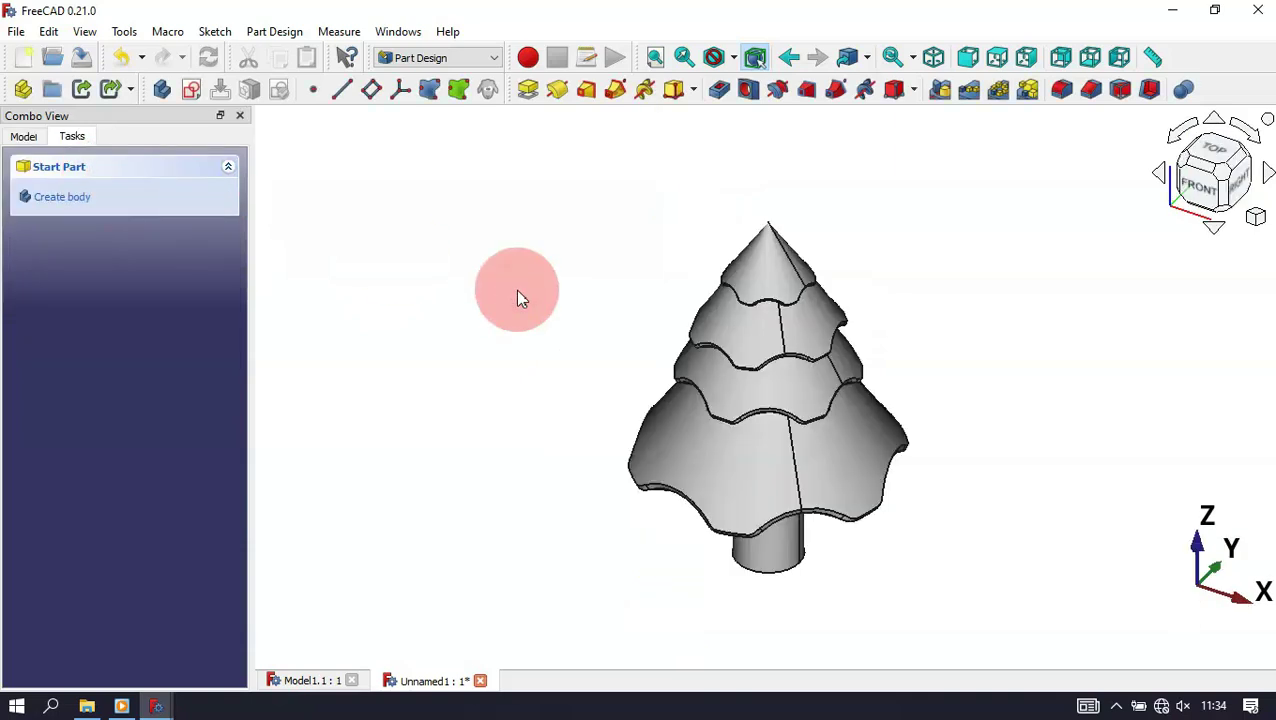
pyautogui.click(24, 138)
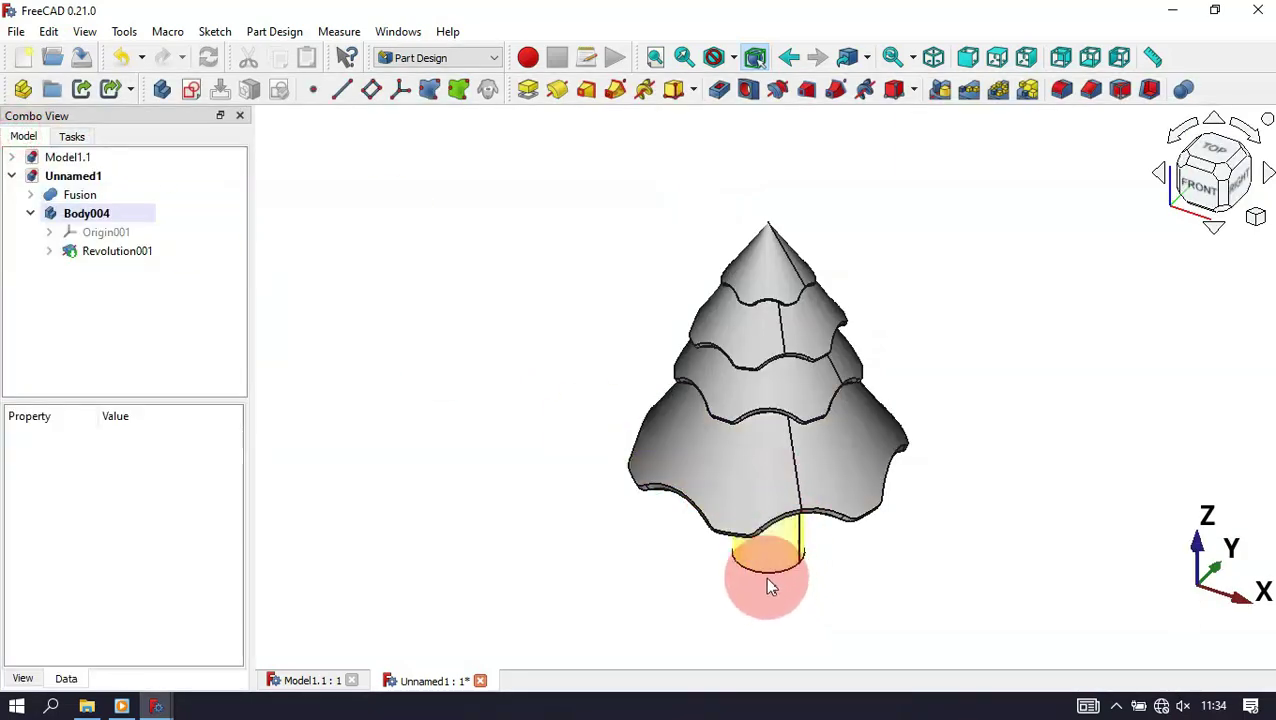
# Step: Check the star on the finished Model1.1 tree, and create a new body in Unnamed1 with a sketch on its XZ plane
pyautogui.click(318, 684)
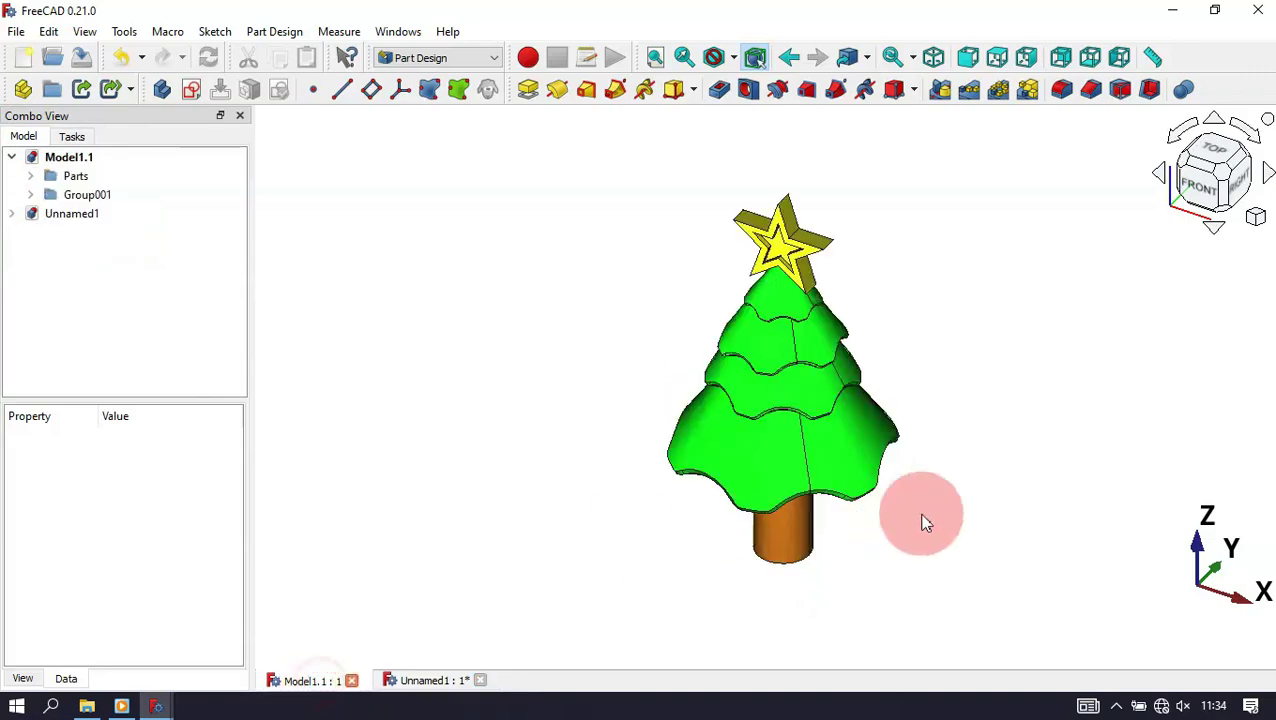
pyautogui.moveTo(950, 515); pyautogui.dragTo(613, 360, button='middle')
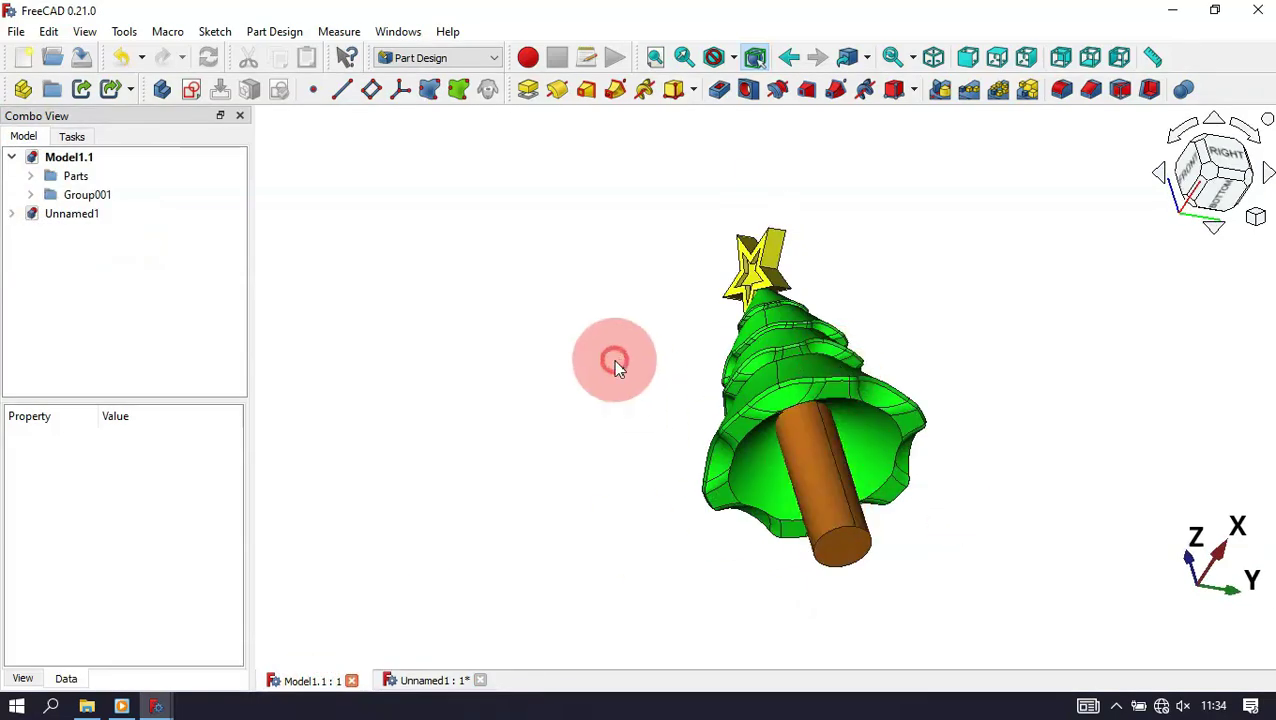
pyautogui.press('0')
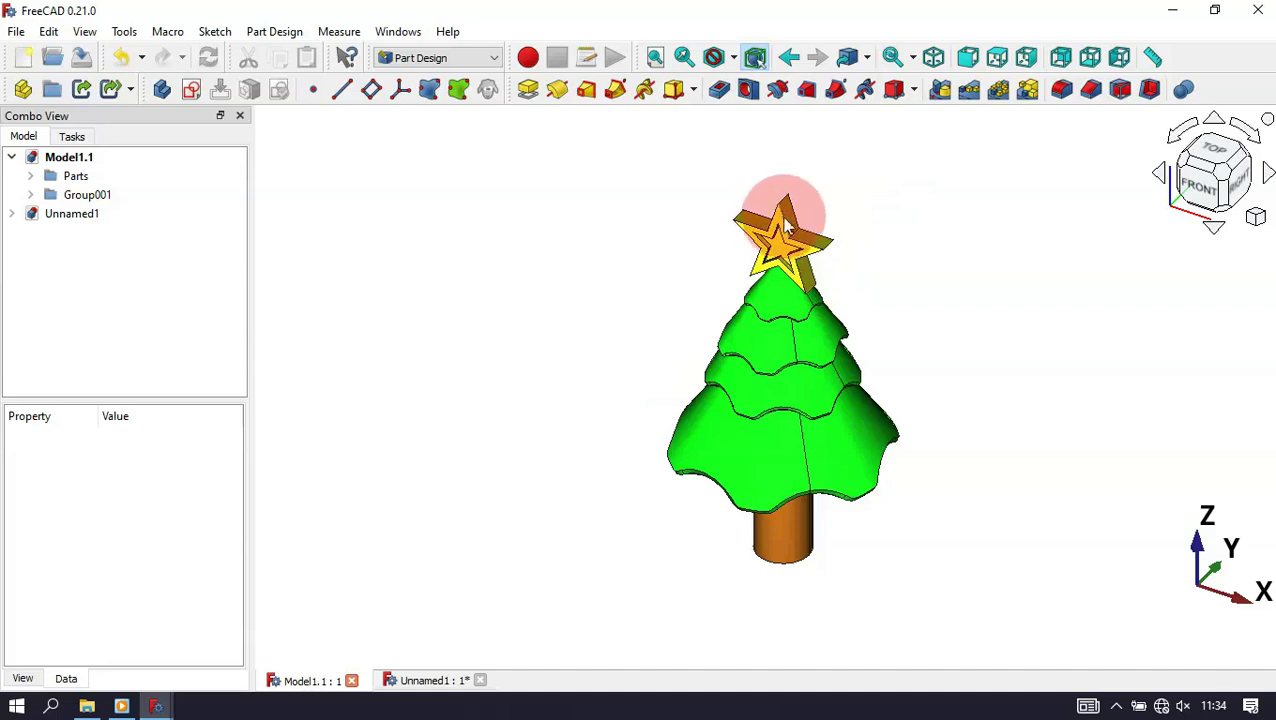
pyautogui.click(428, 680)
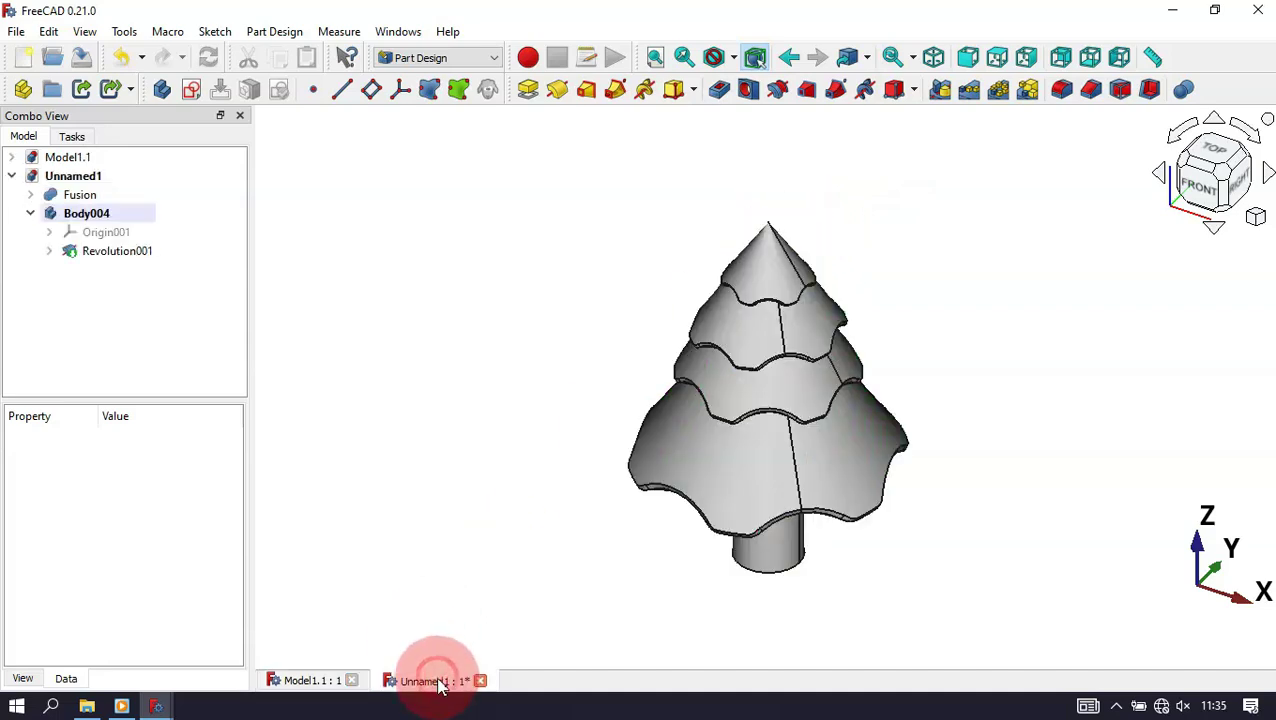
pyautogui.click(161, 89)
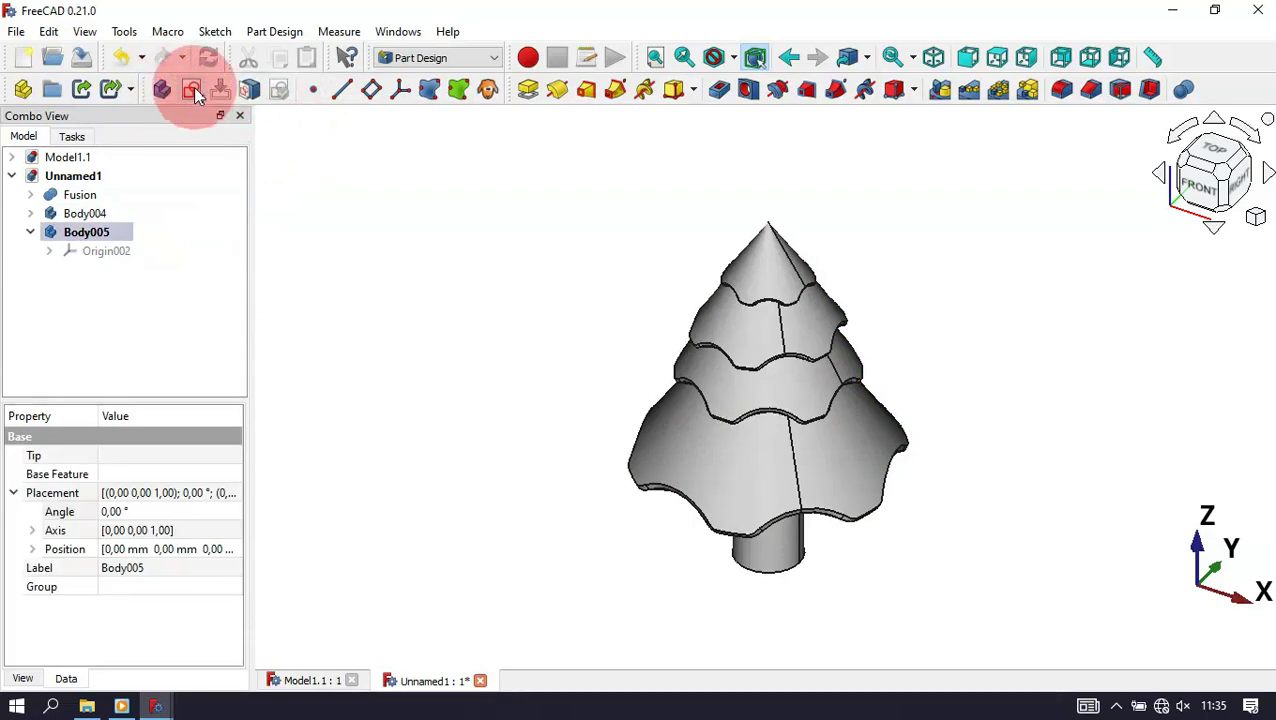
pyautogui.click(193, 88)
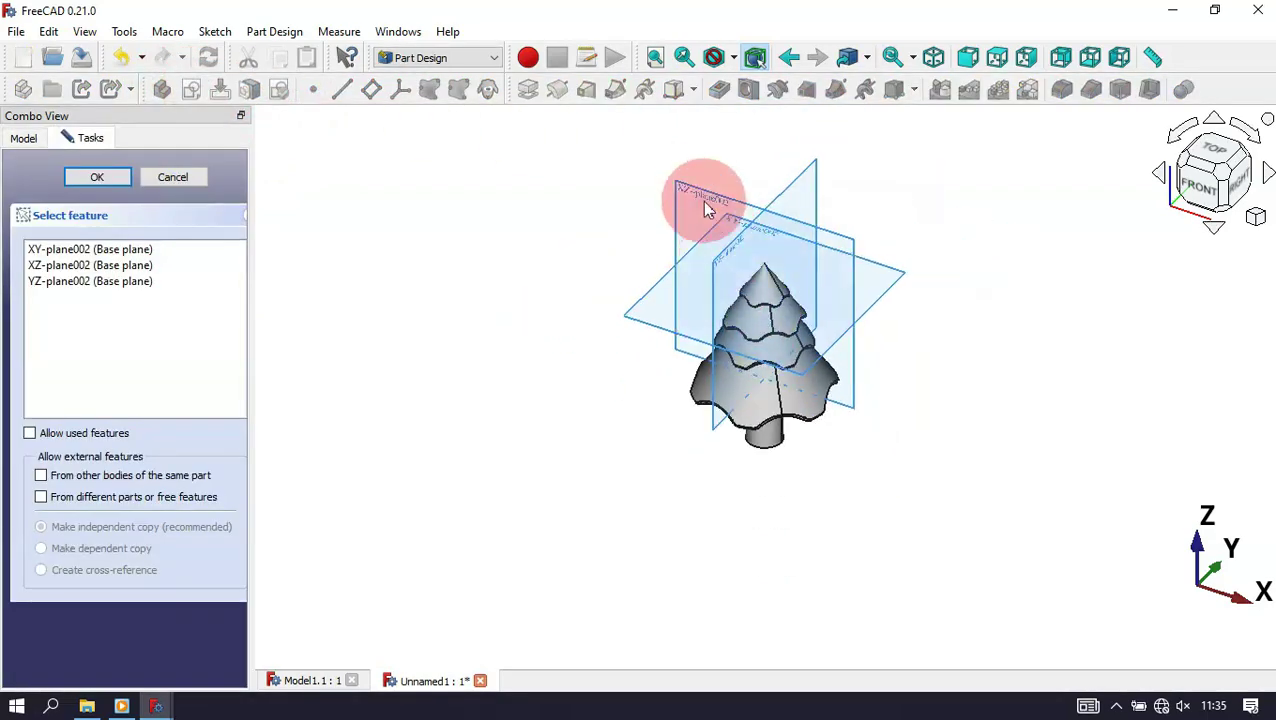
pyautogui.click(697, 192)
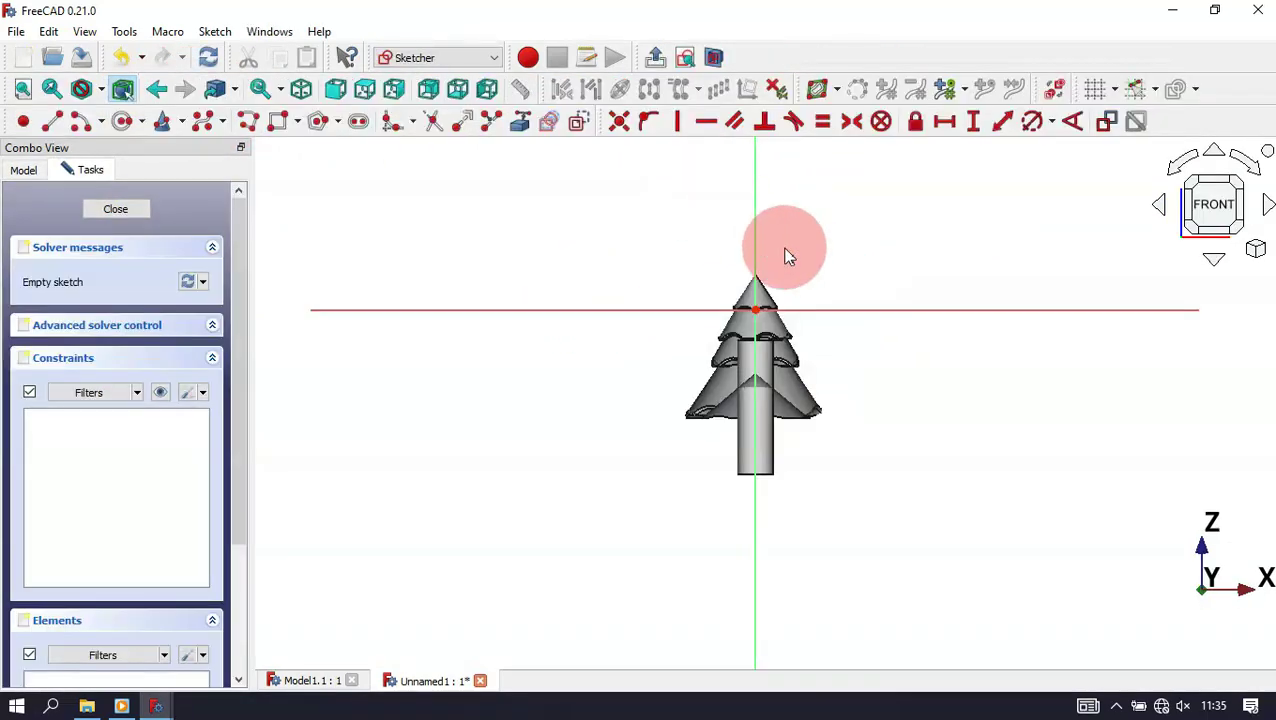
# Step: Sketch a pentagon centred on the vertical axis above the tree, with one corner pointing down onto the tree's tip
pyautogui.scroll(5, 786, 253)
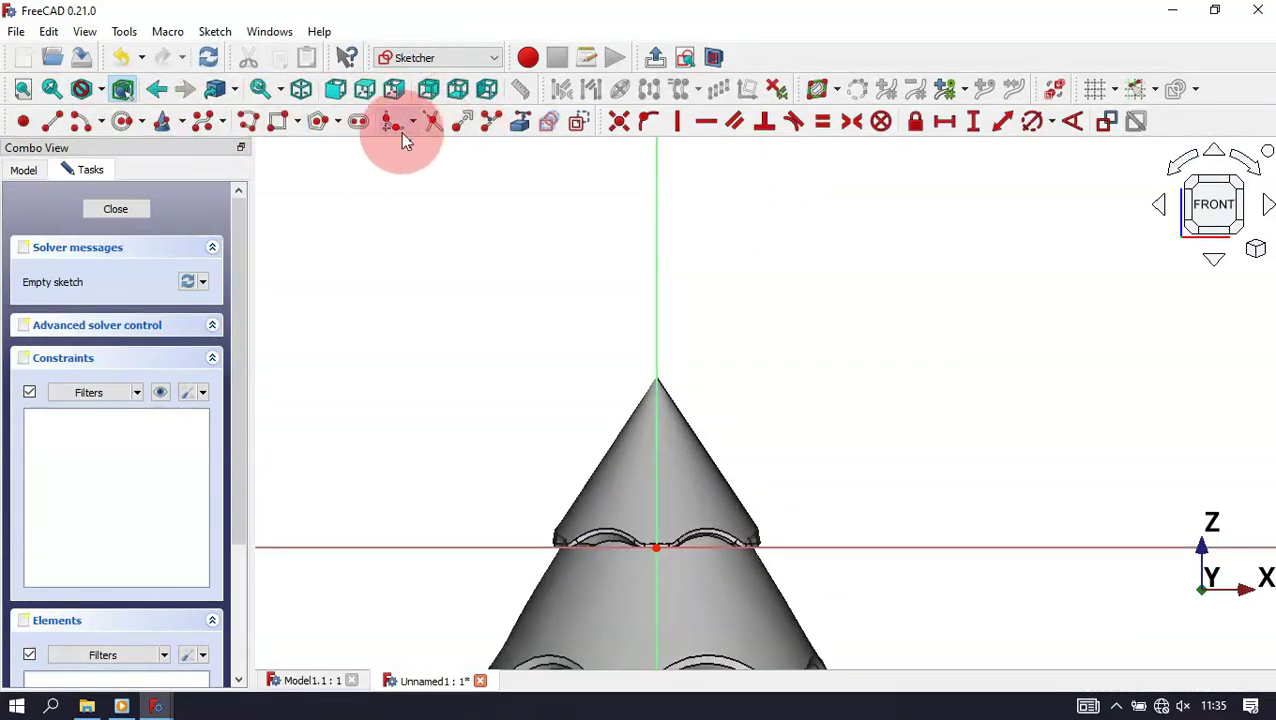
pyautogui.click(339, 124)
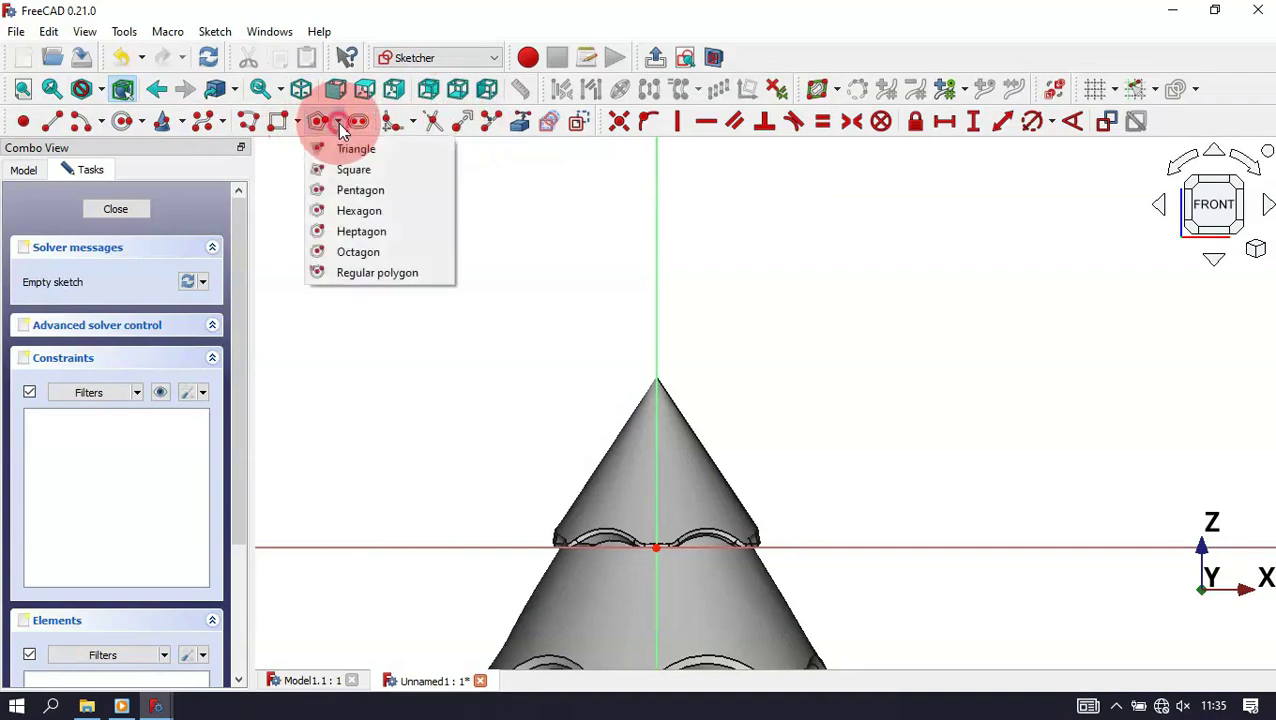
pyautogui.click(418, 196)
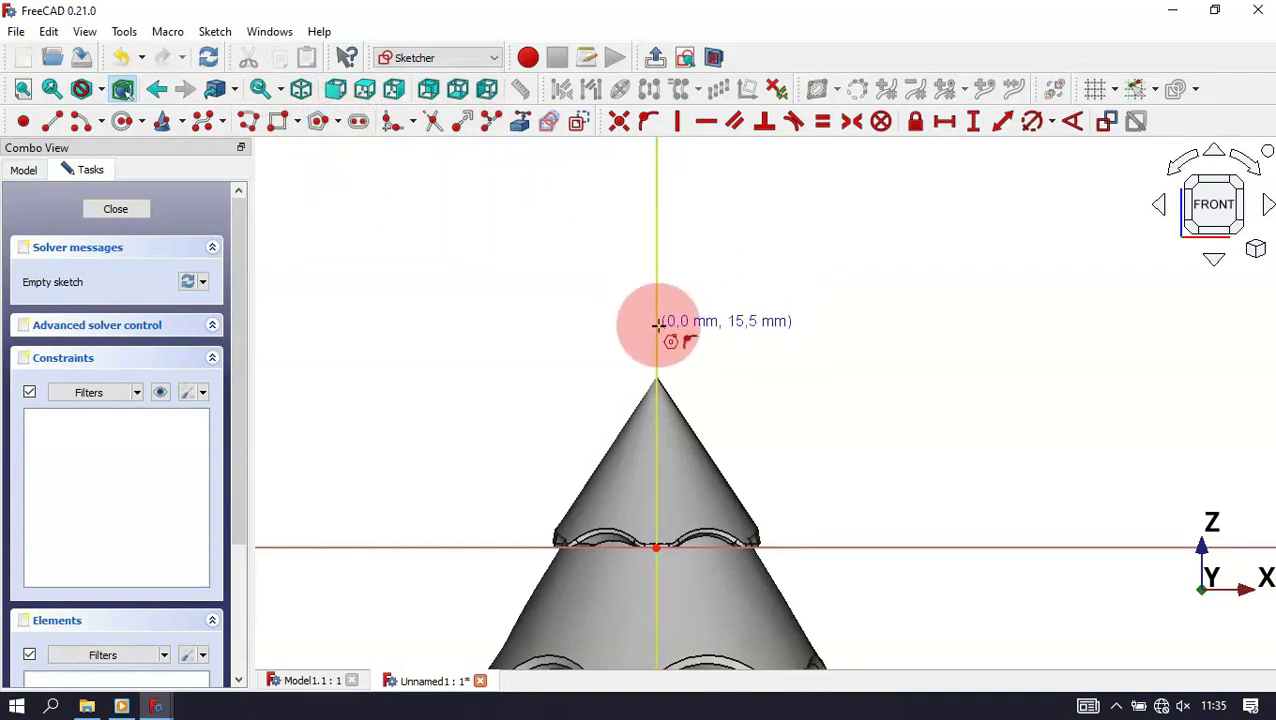
pyautogui.click(656, 304)
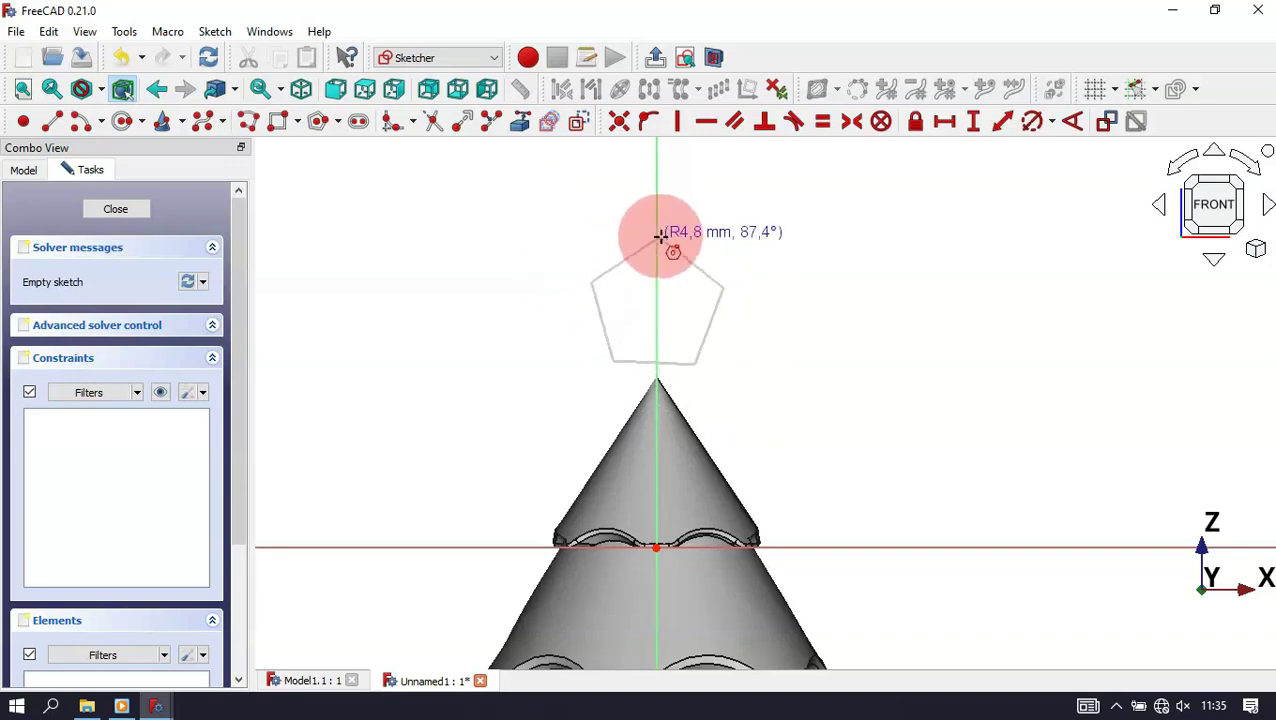
pyautogui.click(656, 383)
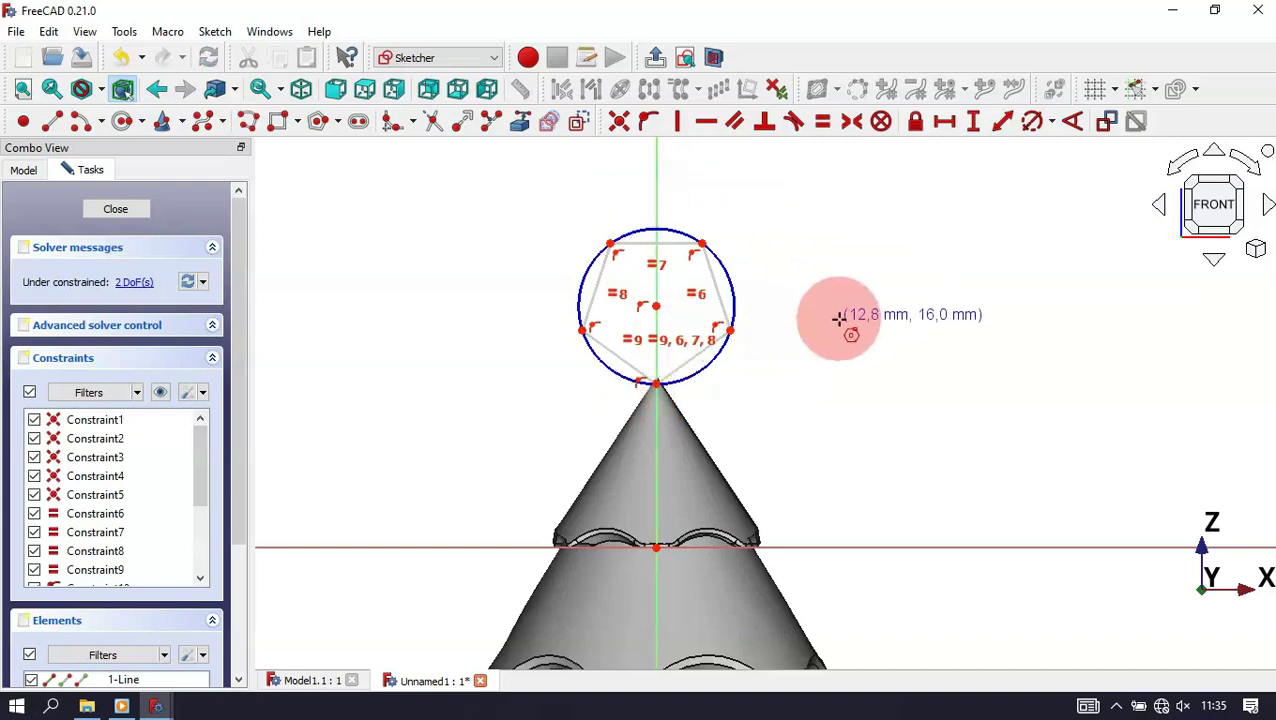
# Step: Make the pentagon's edges construction geometry, keep its surrounding circle as construction too, and hide all the sketch constraints
pyautogui.moveTo(820, 410); pyautogui.dragTo(532, 216)
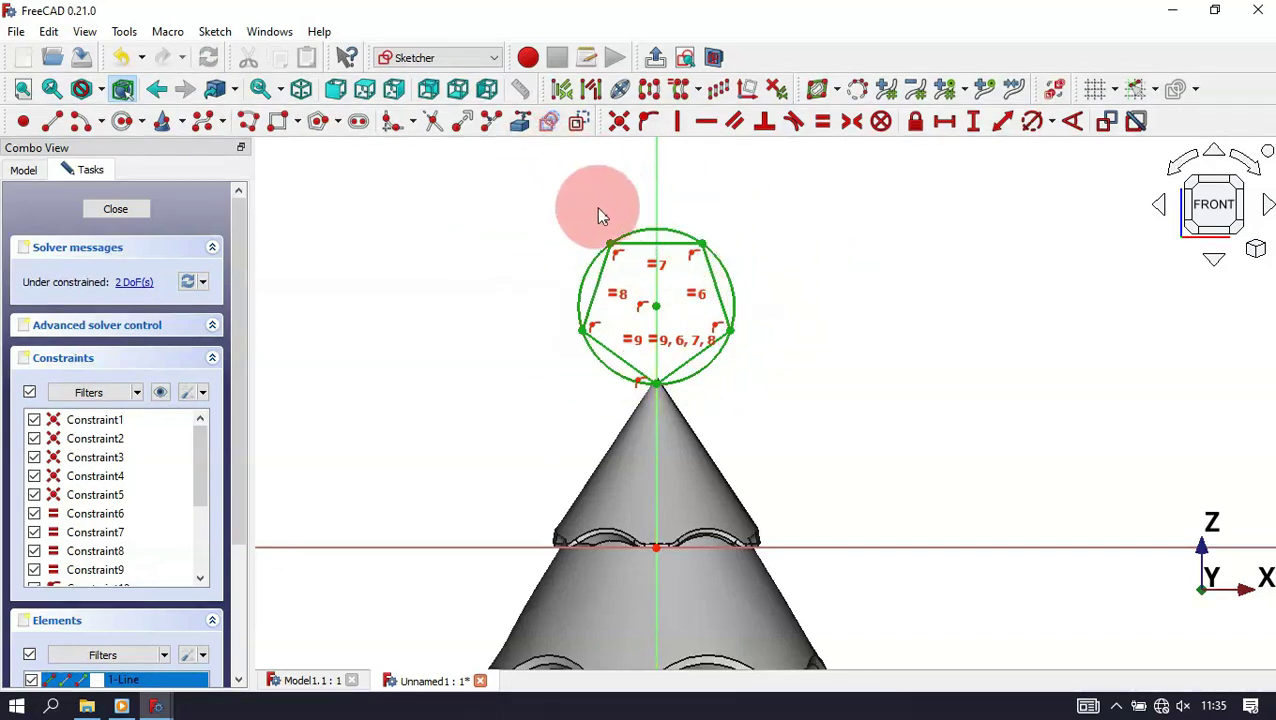
pyautogui.click(577, 123)
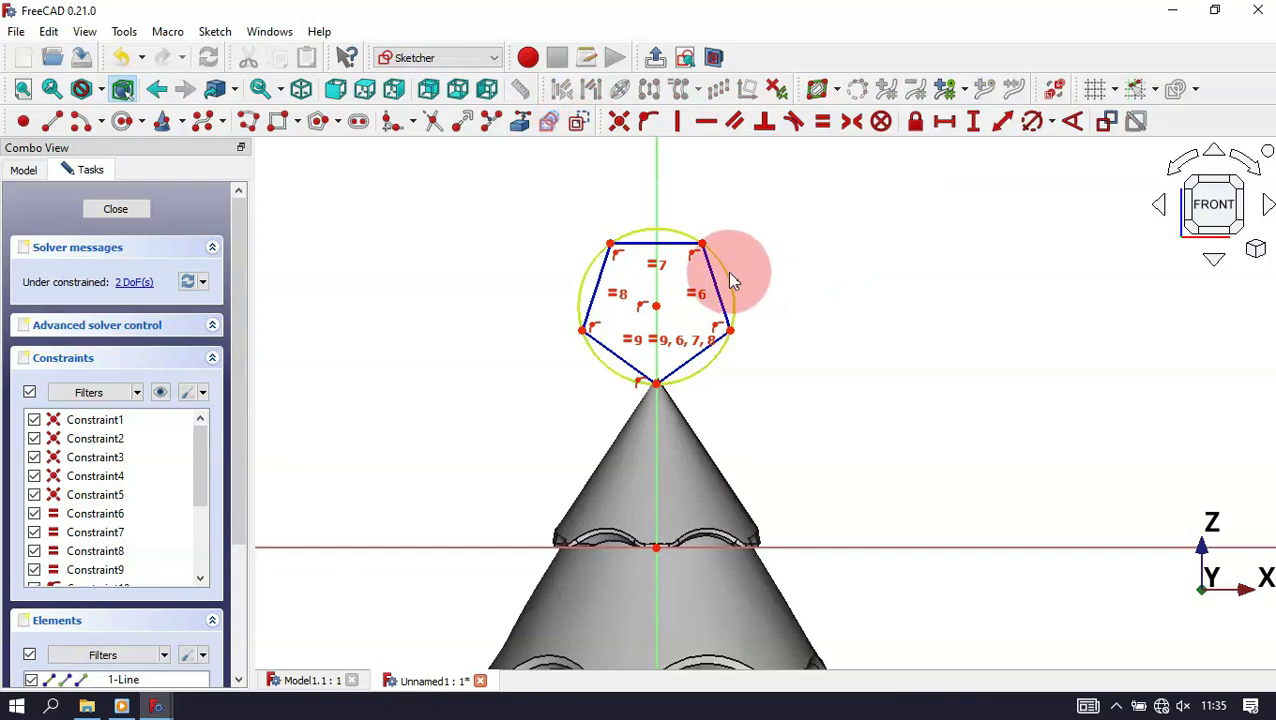
pyautogui.click(731, 281)
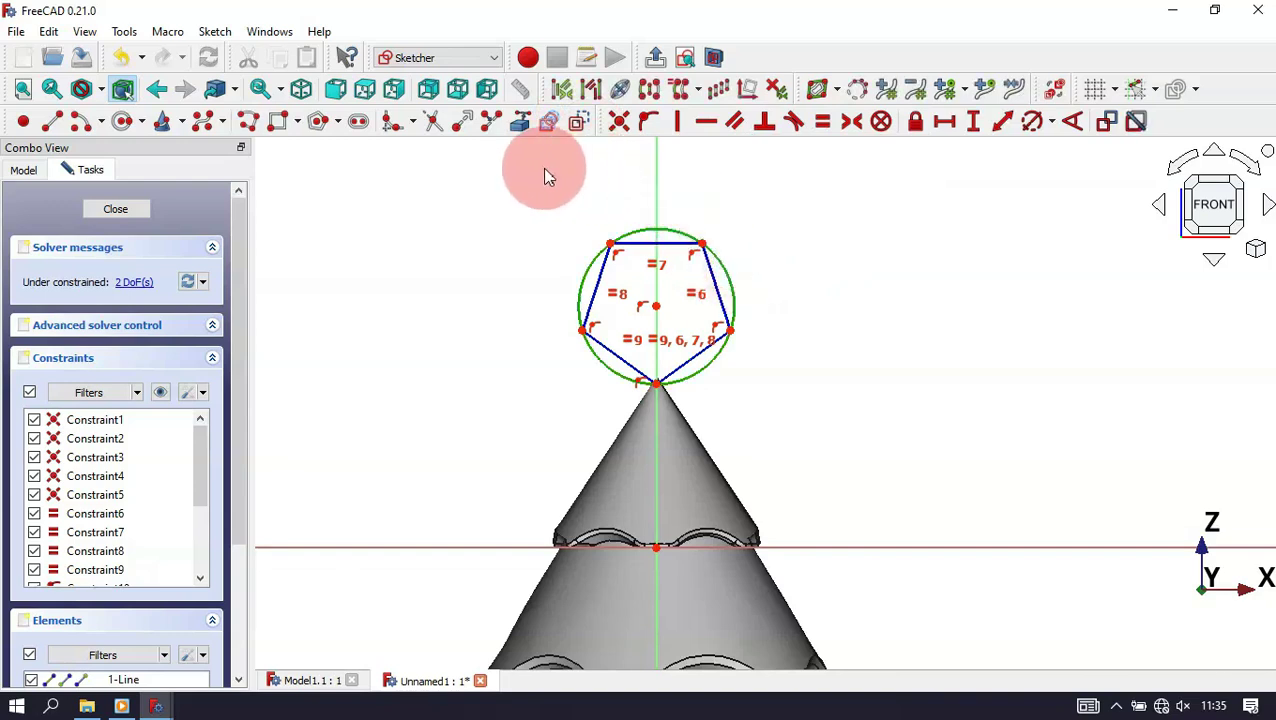
pyautogui.click(579, 125)
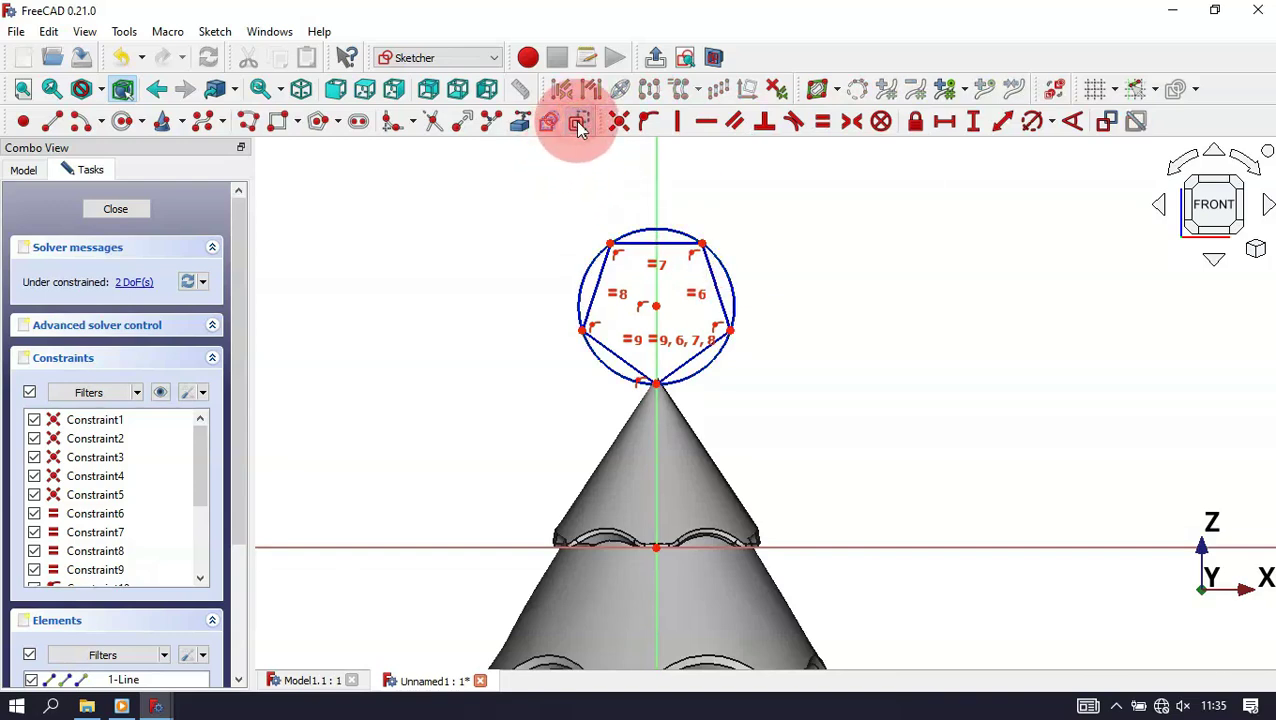
pyautogui.click(162, 393)
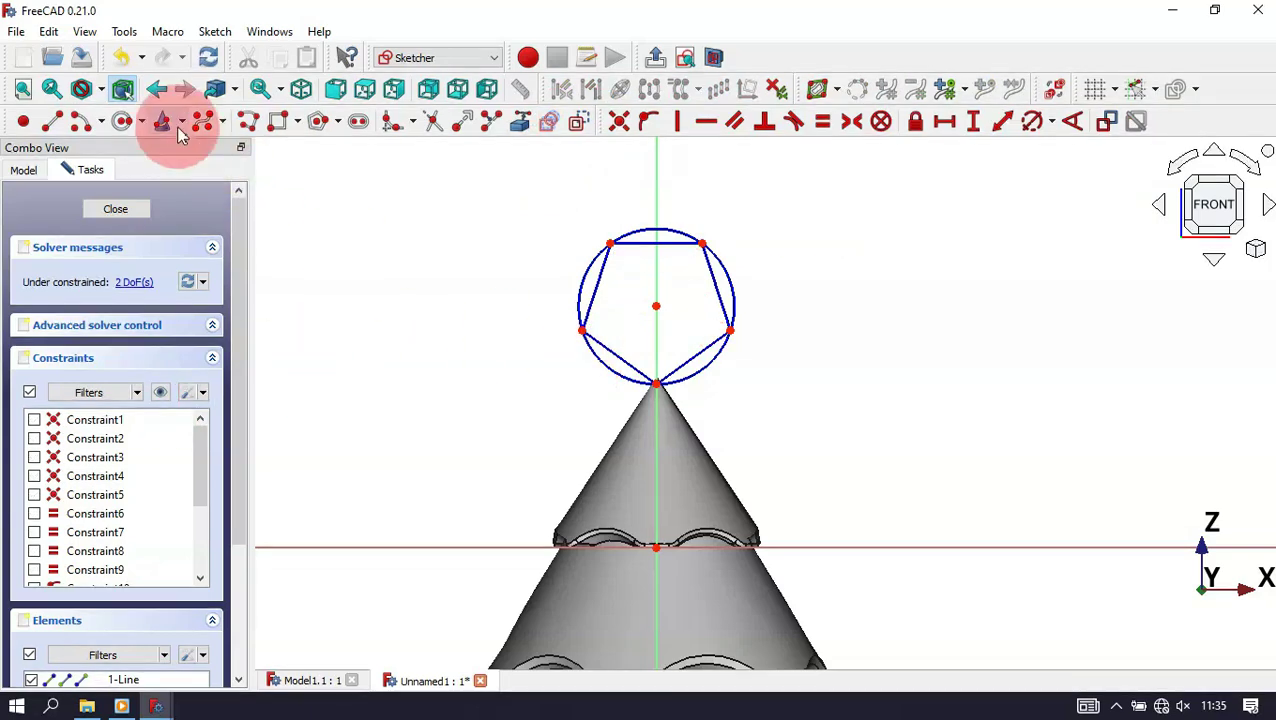
# Step: Draw a closed ten-edge polyline star through the pentagon's corners, with its upper tip on the vertical axis and horizontal upper edges on both side arms
pyautogui.click(249, 121)
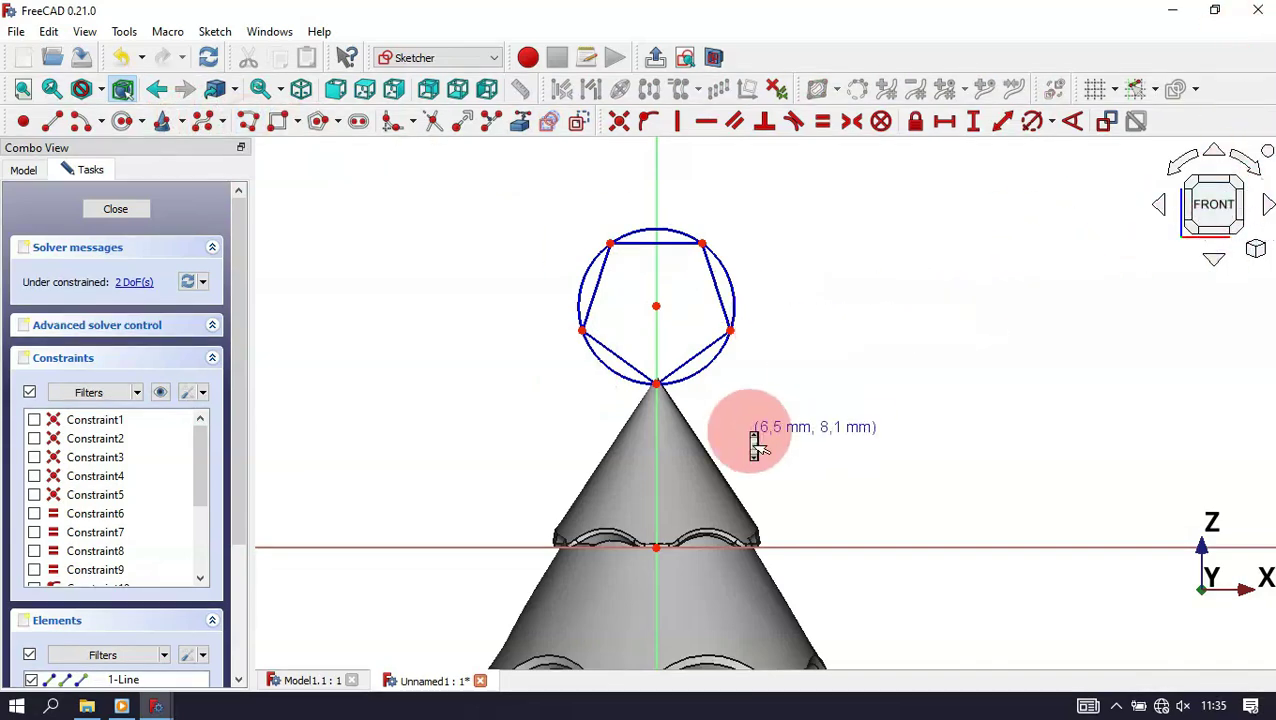
pyautogui.scroll(-1, 755, 445)
pyautogui.scroll(2, 756, 260)
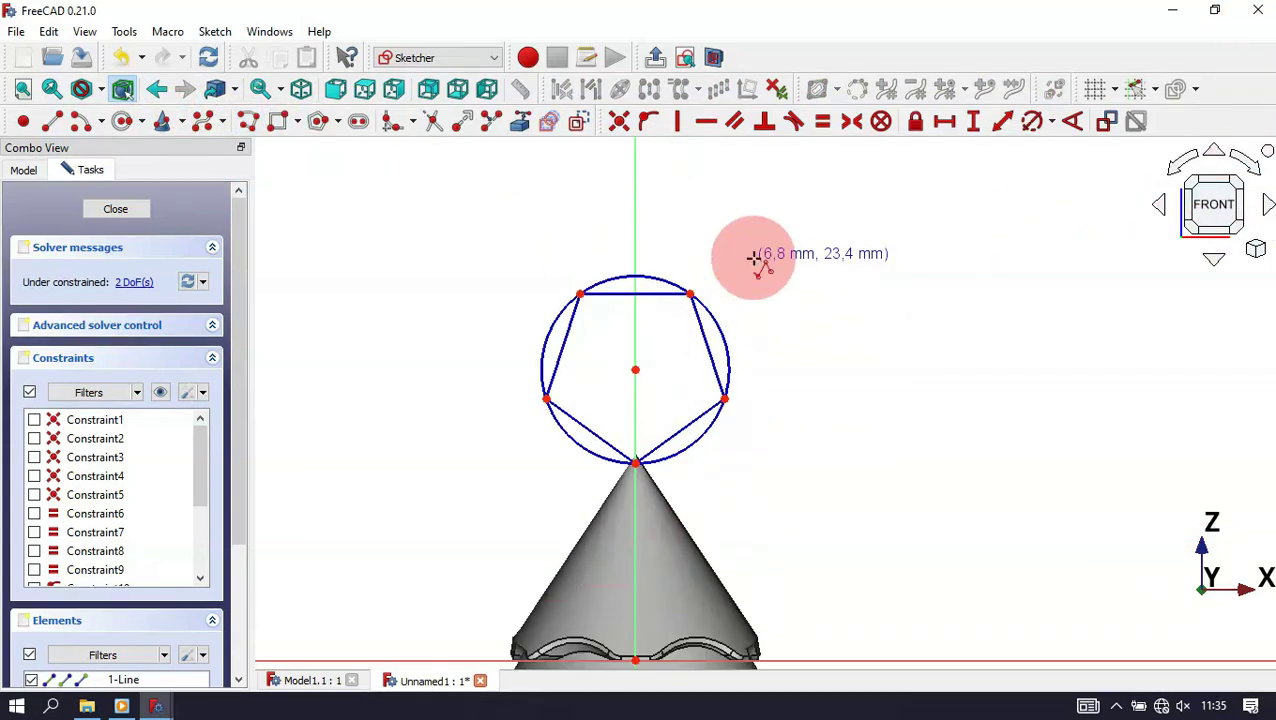
pyautogui.click(580, 294)
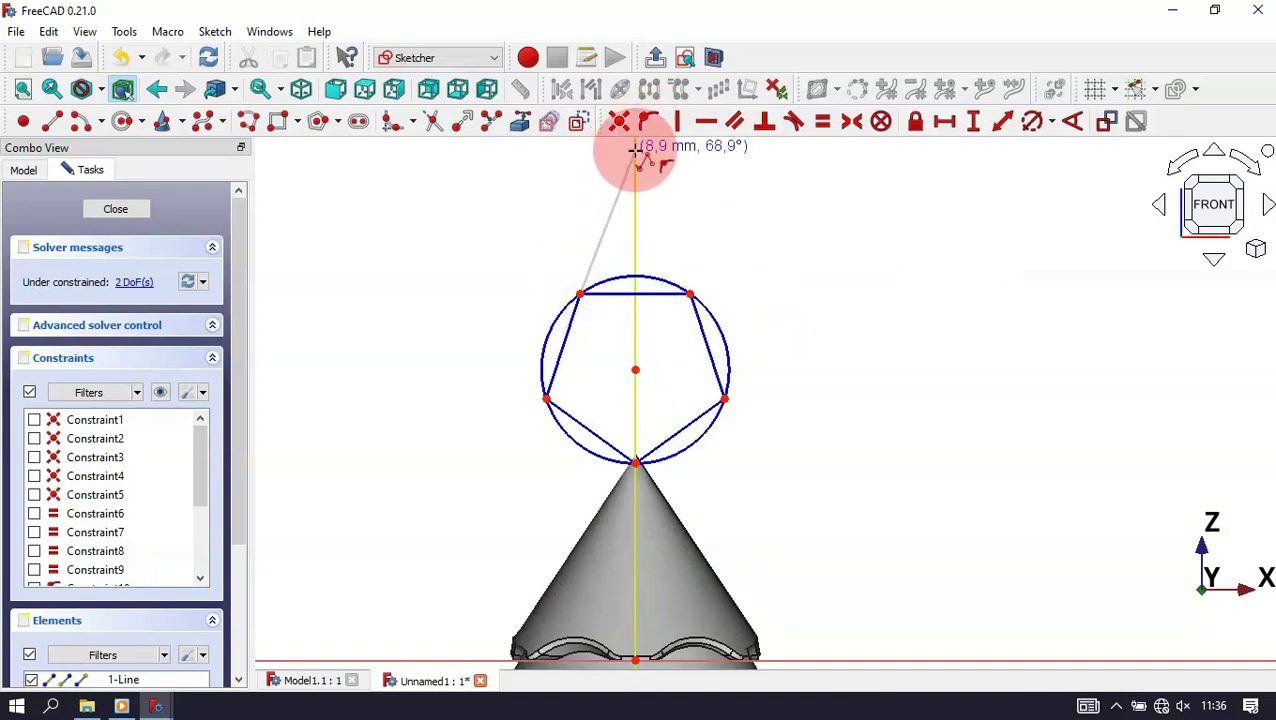
pyautogui.click(635, 150)
pyautogui.click(691, 293)
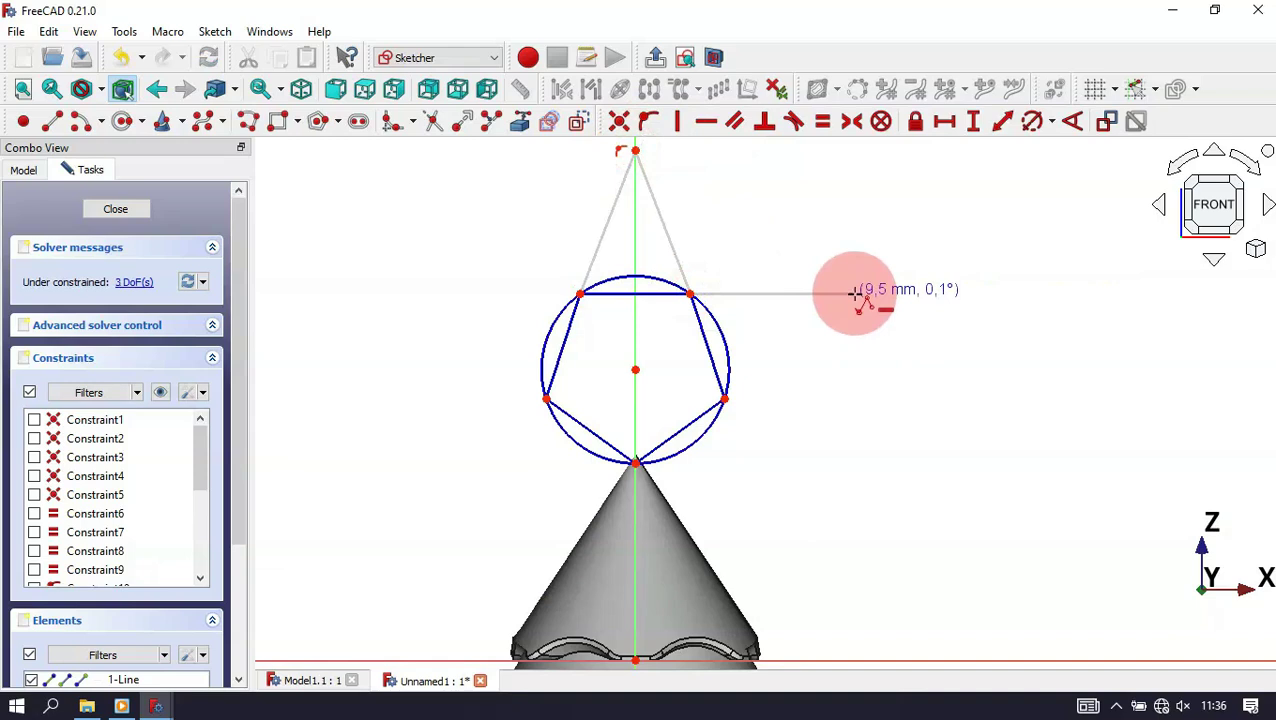
pyautogui.click(855, 293)
pyautogui.click(725, 400)
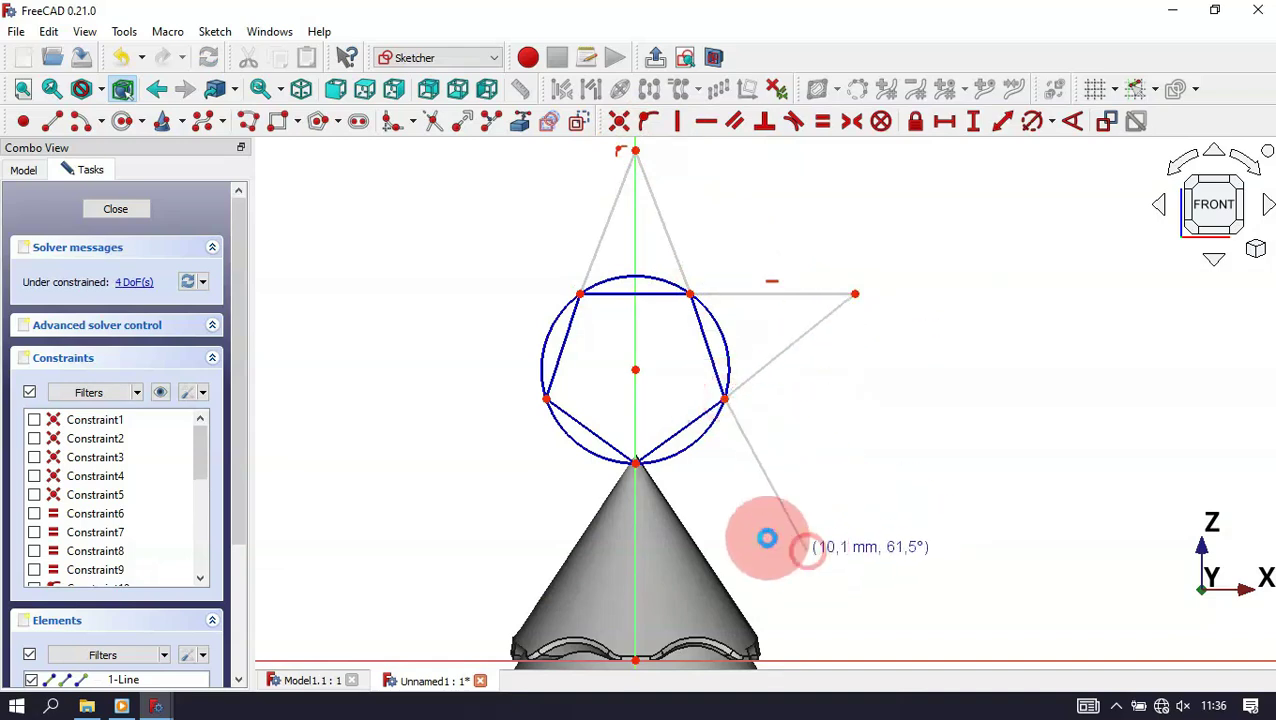
pyautogui.click(808, 551)
pyautogui.click(635, 462)
pyautogui.click(493, 566)
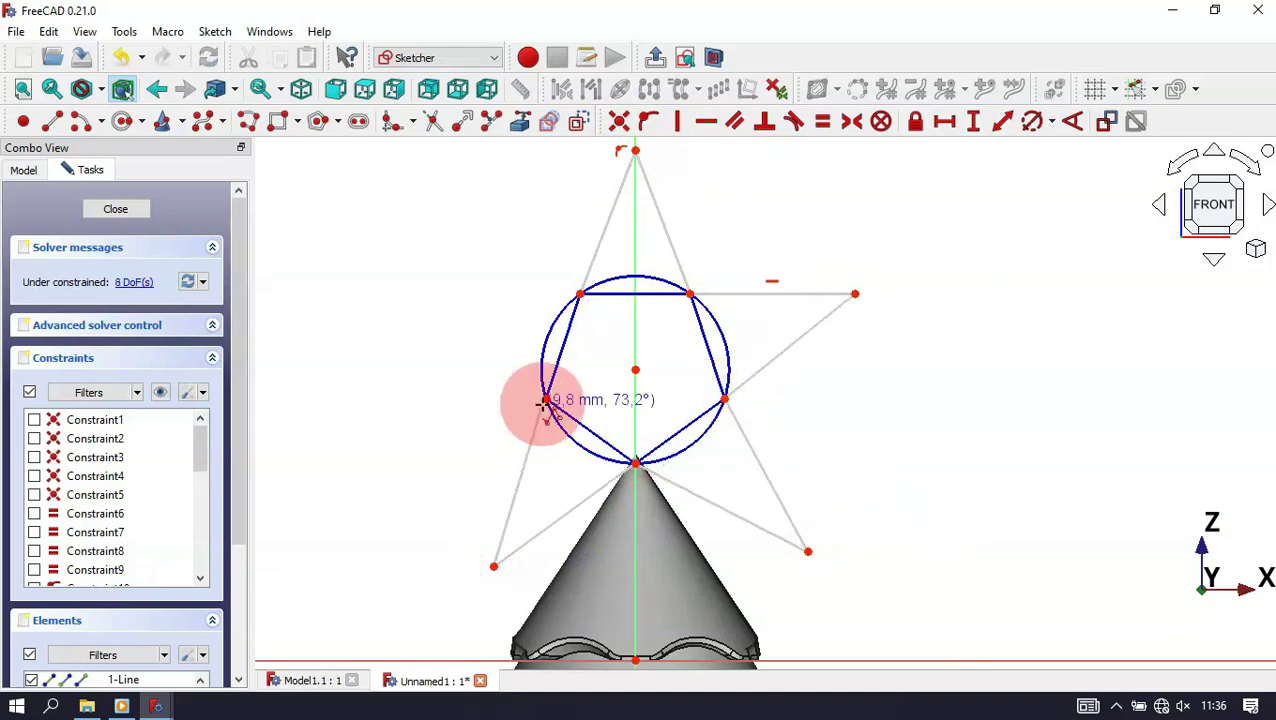
pyautogui.click(545, 401)
pyautogui.click(365, 293)
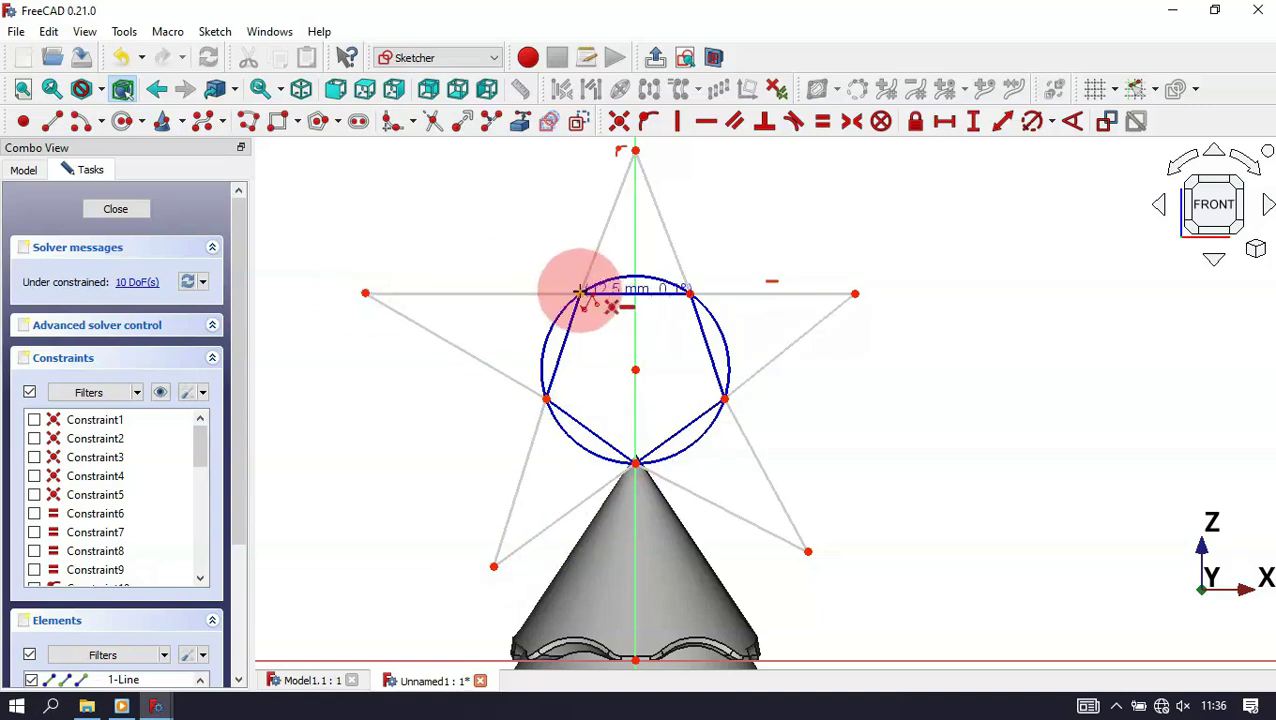
pyautogui.click(580, 293)
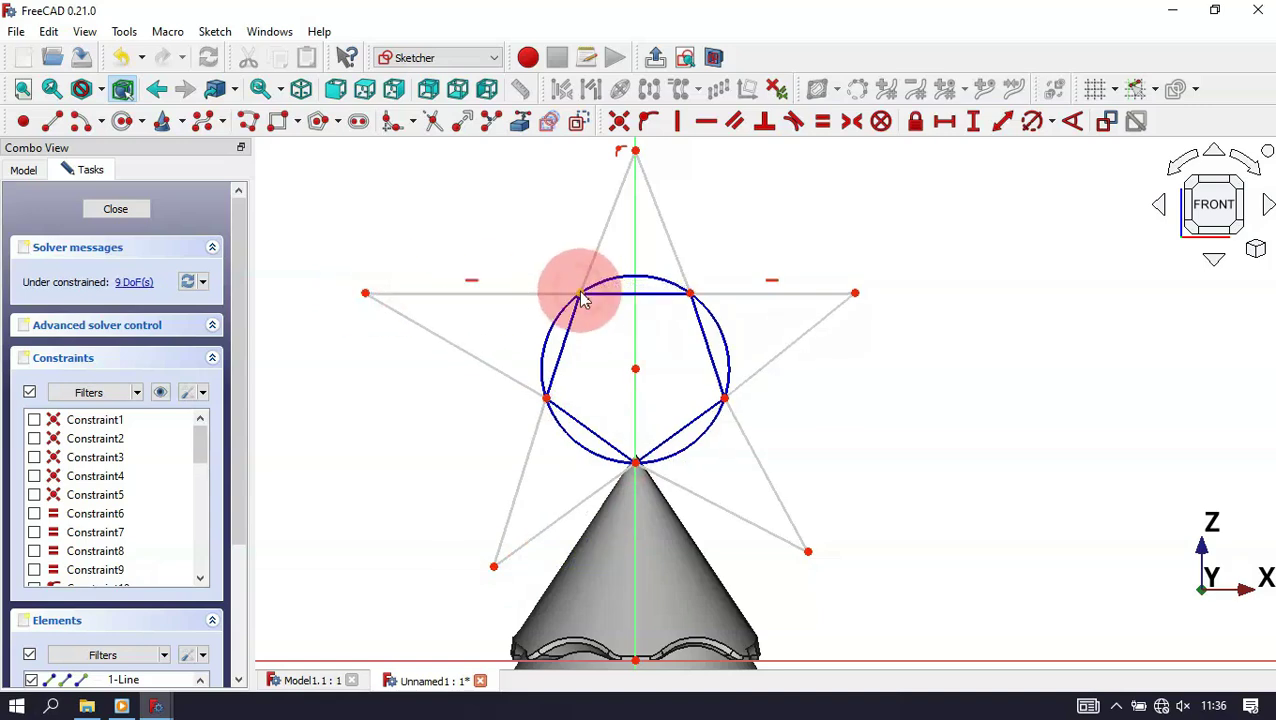
pyautogui.rightClick(800, 262)
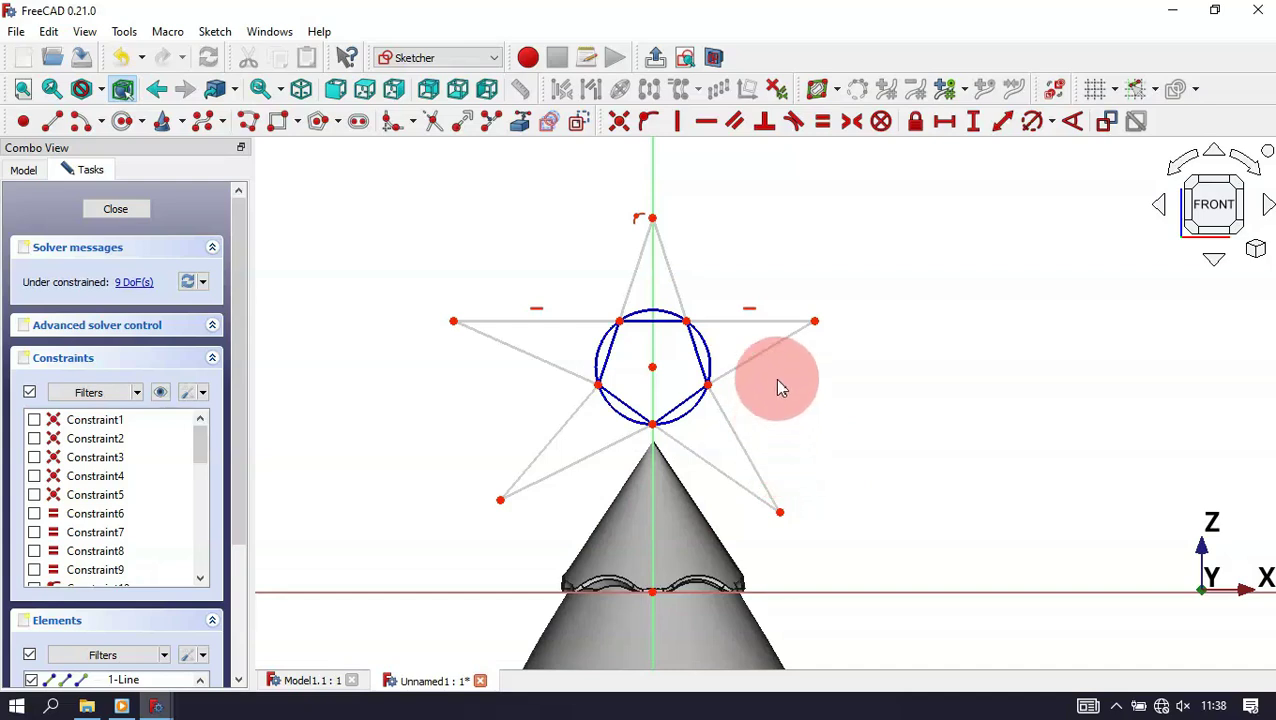
# Step: Constrain all ten star edges to equal length, and delete the equality between the left arm's two edges
pyautogui.moveTo(798, 372); pyautogui.dragTo(615, 250)
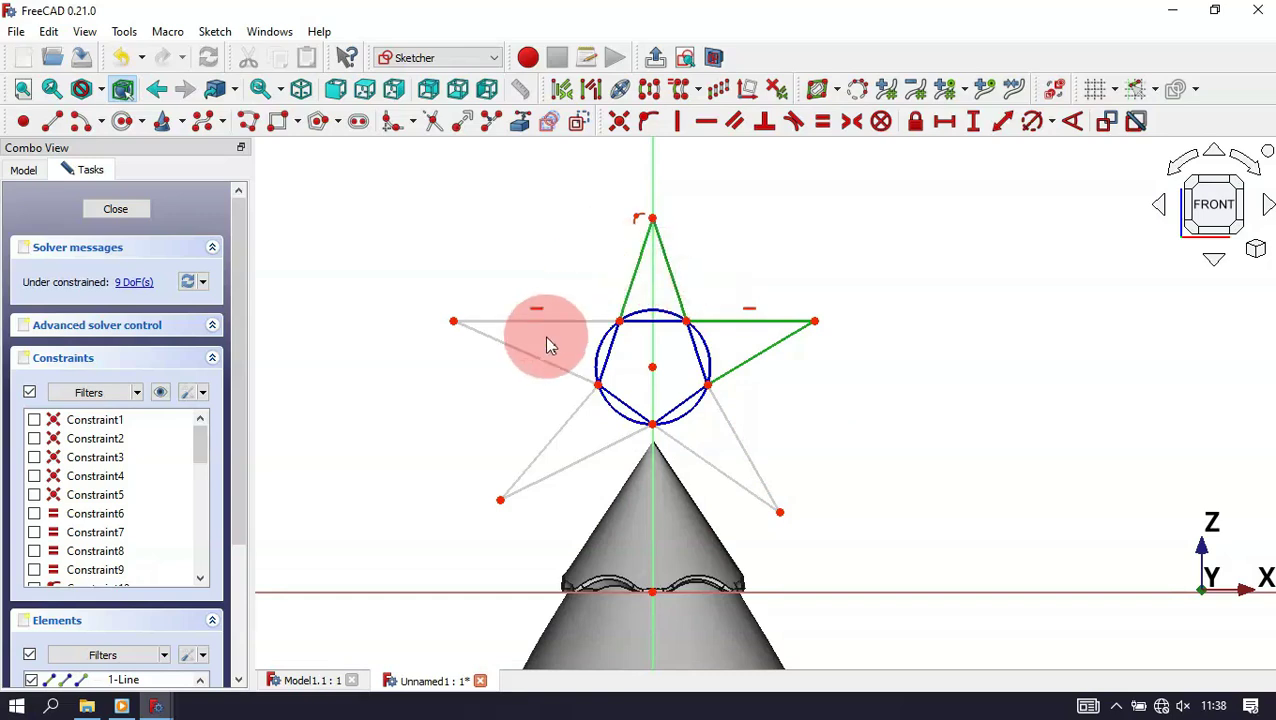
pyautogui.click(546, 321)
pyautogui.click(553, 363)
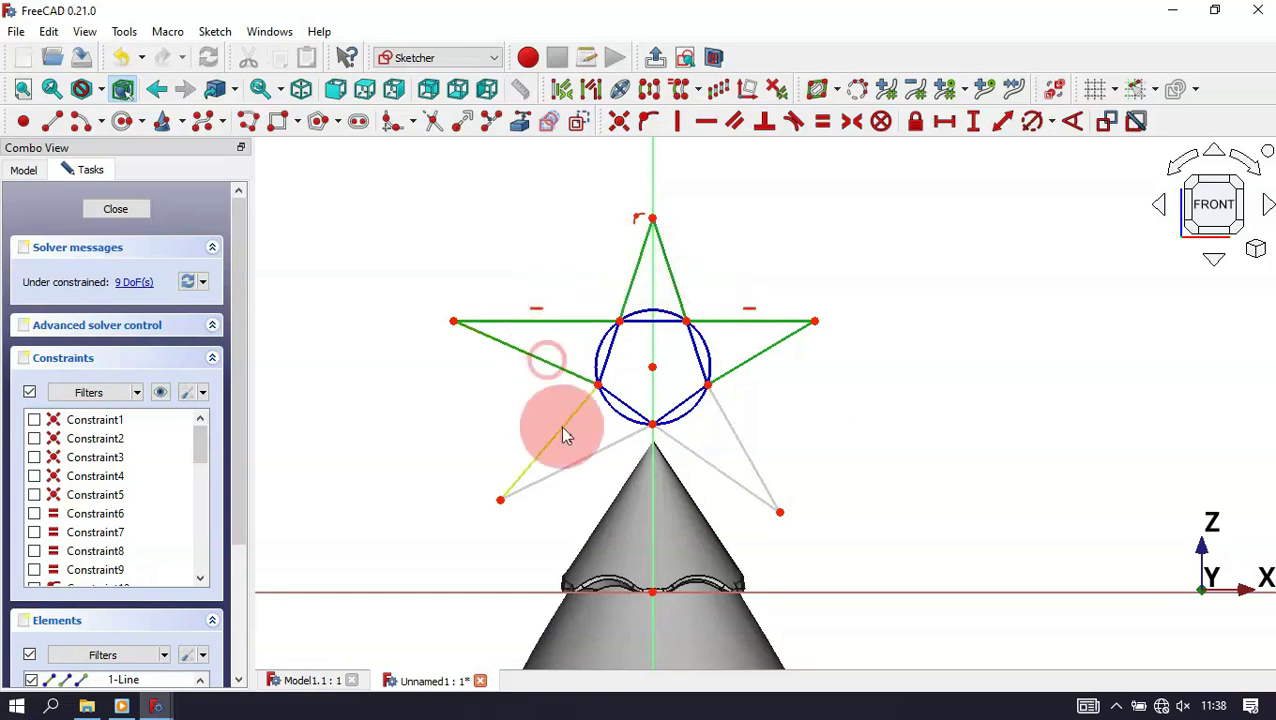
pyautogui.click(530, 413)
pyautogui.moveTo(780, 478); pyautogui.dragTo(664, 448)
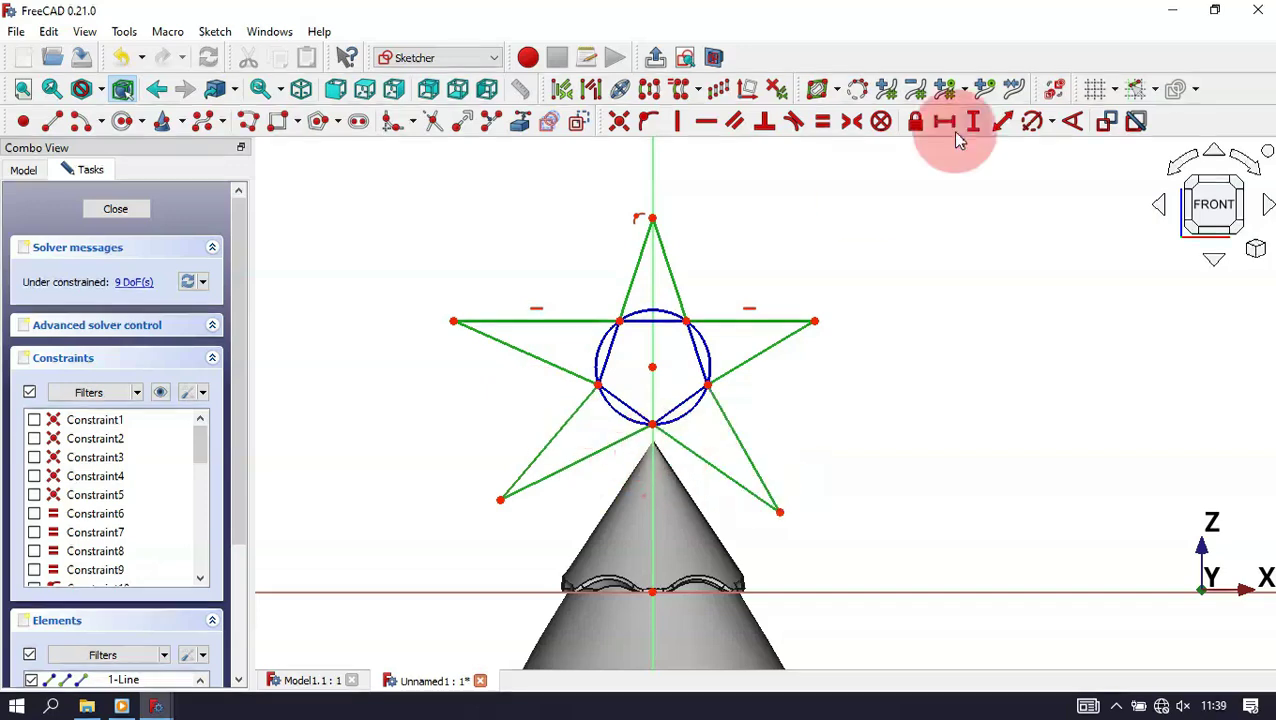
pyautogui.click(822, 124)
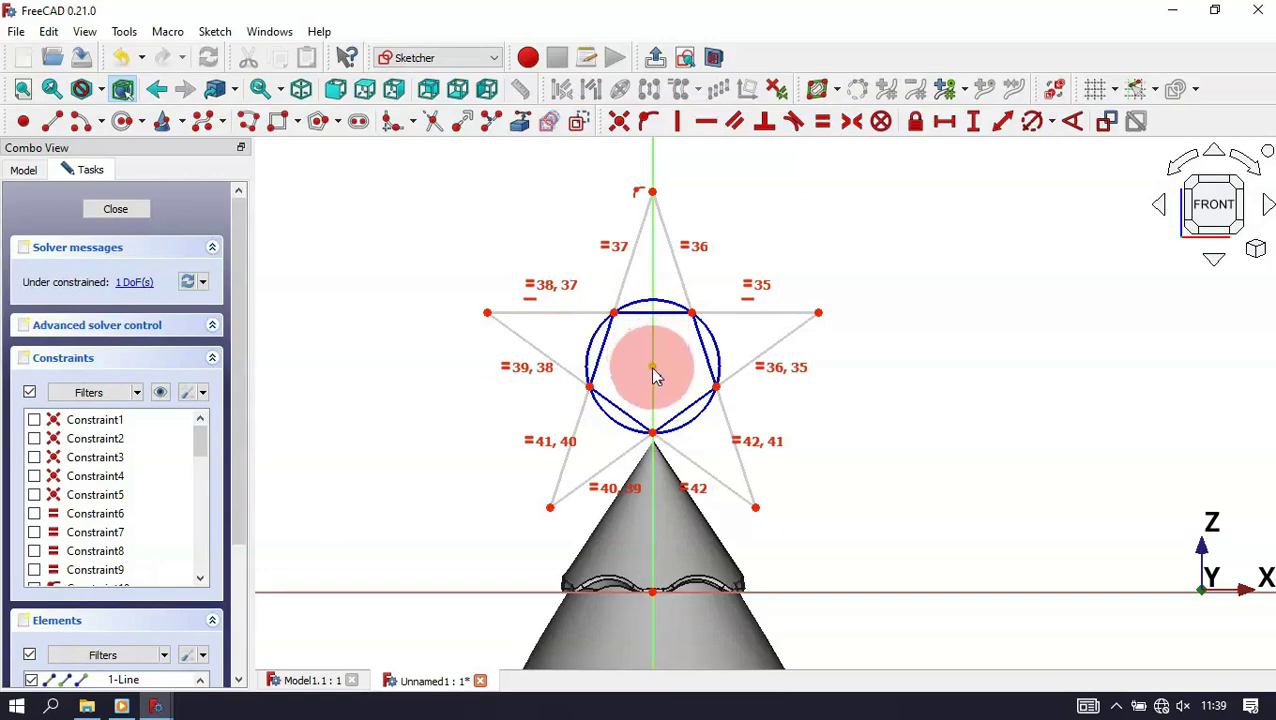
pyautogui.moveTo(652, 372)
pyautogui.mouseDown()
pyautogui.moveTo(654, 398)
pyautogui.moveTo(658, 372)
pyautogui.moveTo(652, 398)
pyautogui.moveTo(649, 379)
pyautogui.mouseUp()
pyautogui.press('Delete')
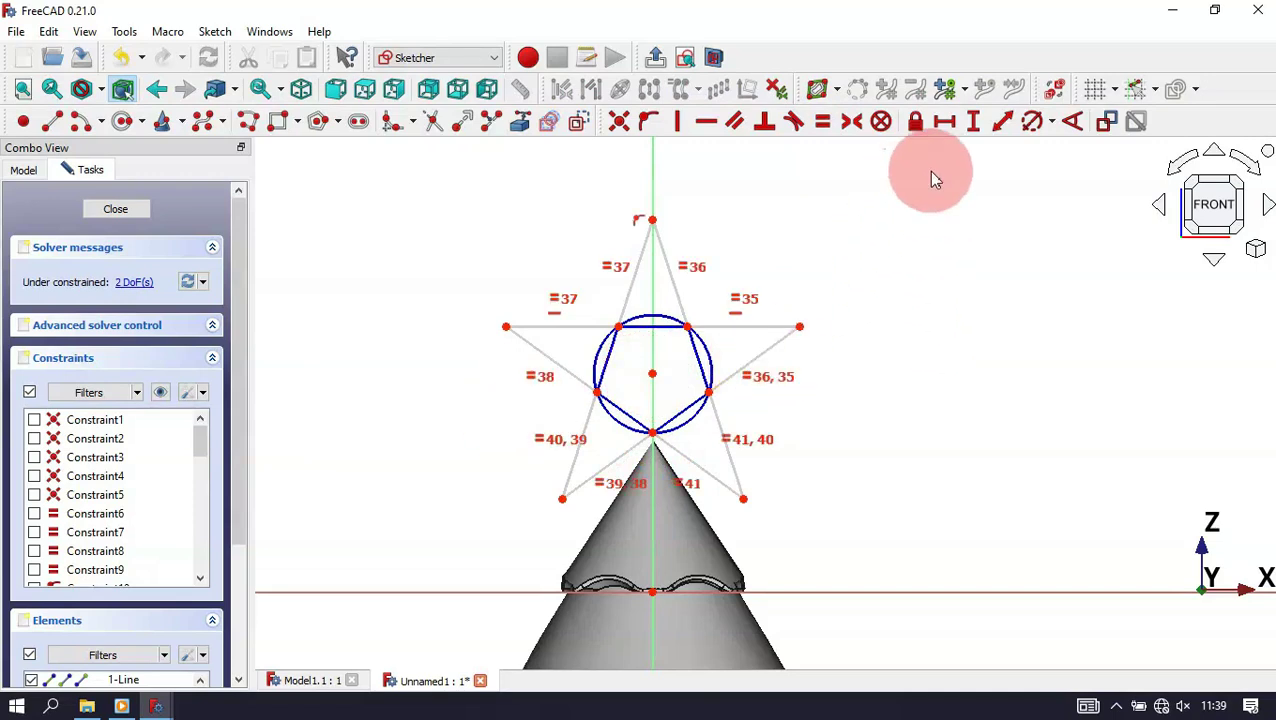
# Step: Dimension the horizontal edge of the star's right arm to 6 mm
pyautogui.click(714, 326)
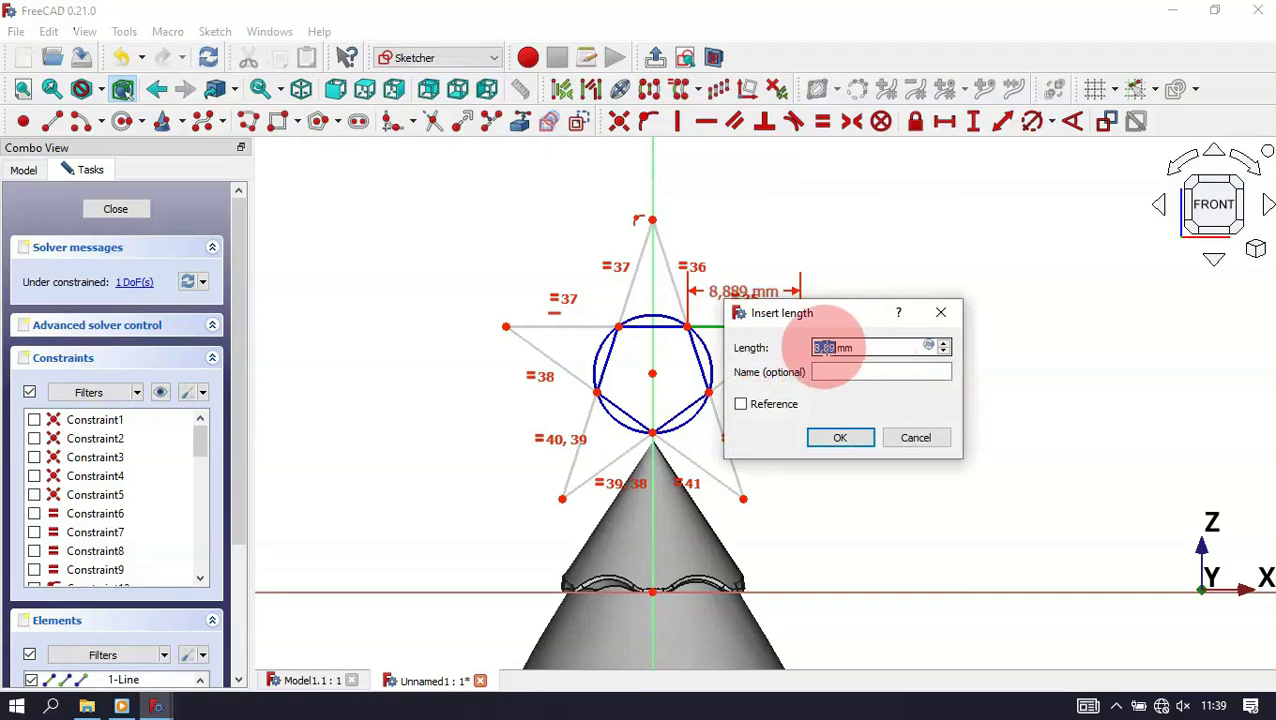
pyautogui.write('6')
pyautogui.press('Return')
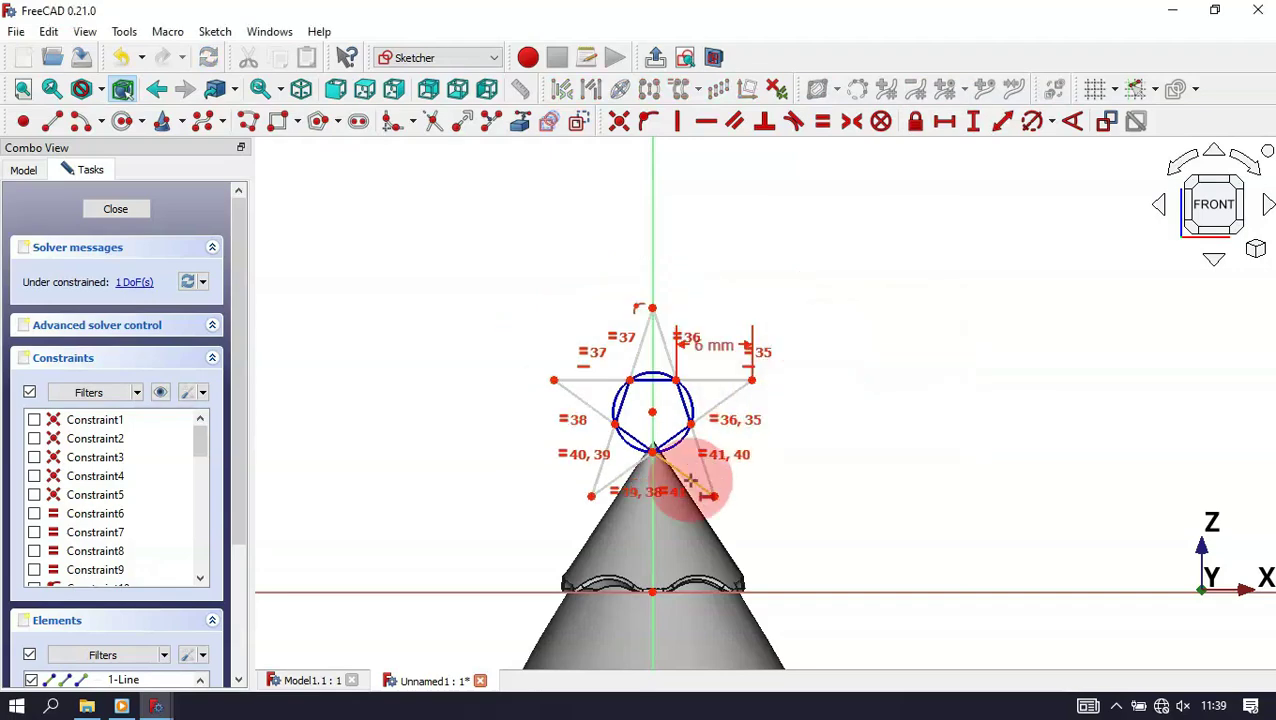
pyautogui.scroll(3, 660, 478)
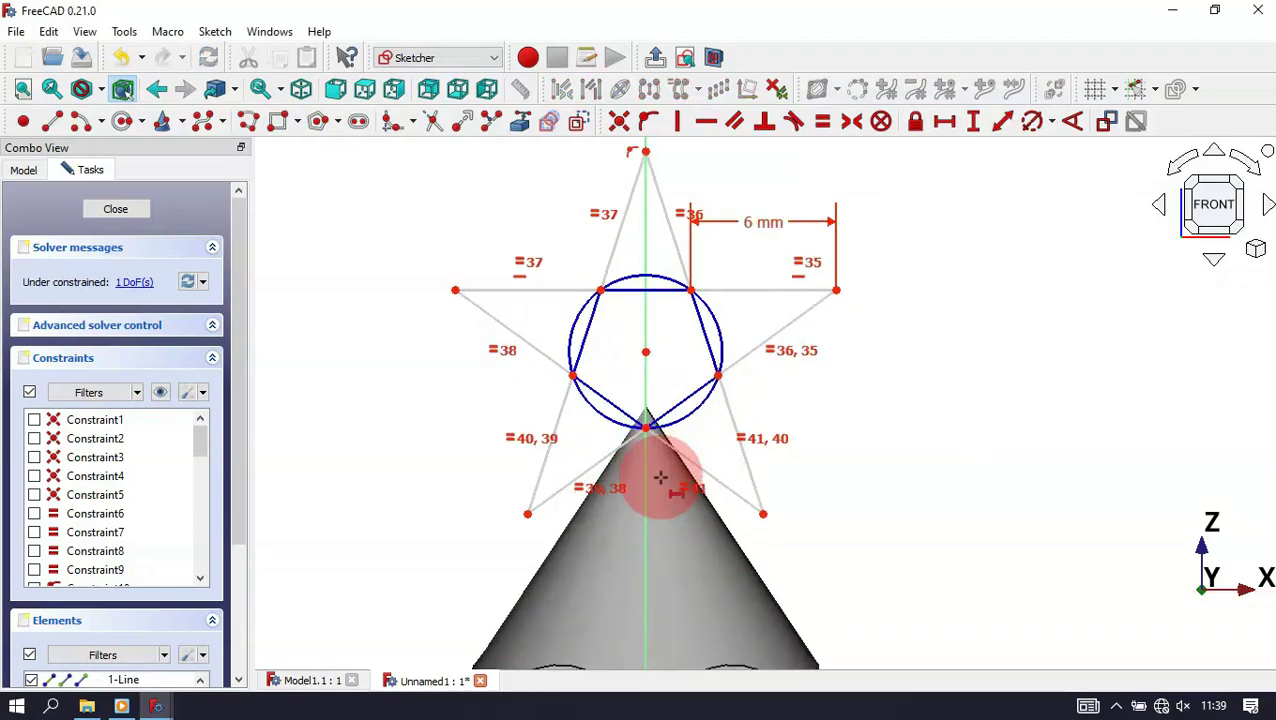
# Step: Set the vertical distance from the origin to the star's lower notch point to 11 mm
pyautogui.click(975, 128)
pyautogui.scroll(-3, 712, 242)
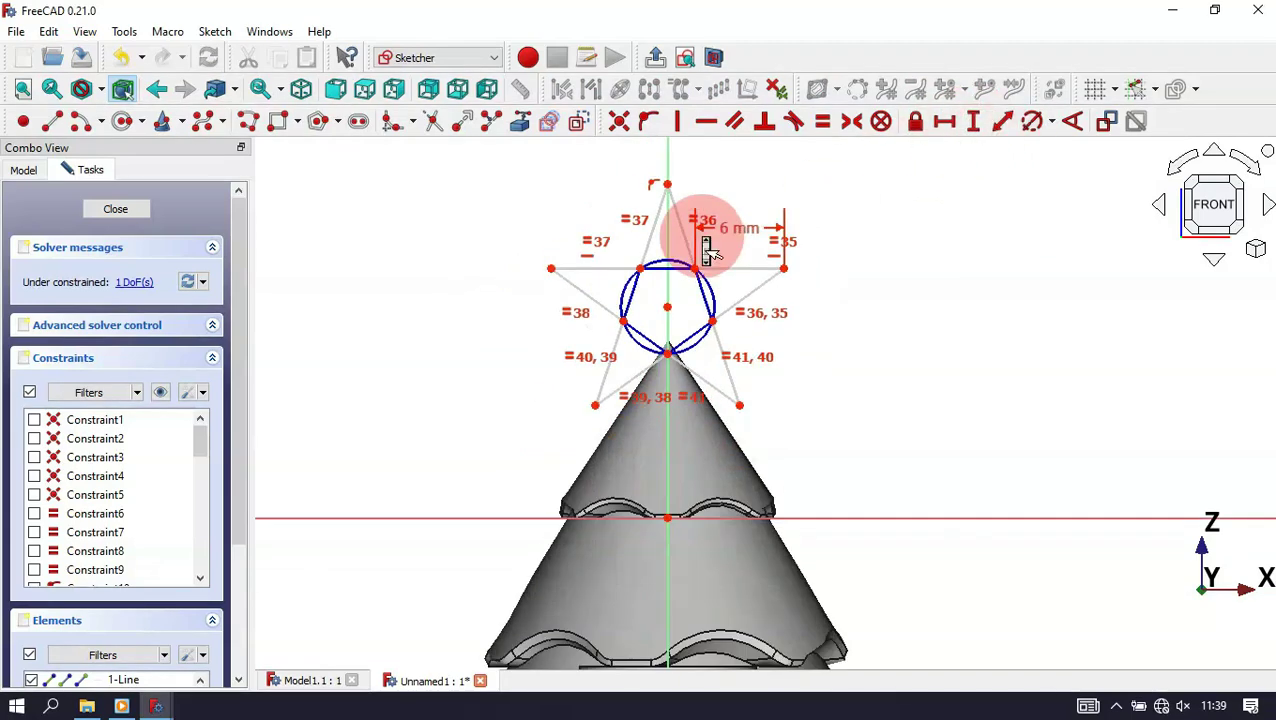
pyautogui.rightClick(667, 309)
pyautogui.press('i')
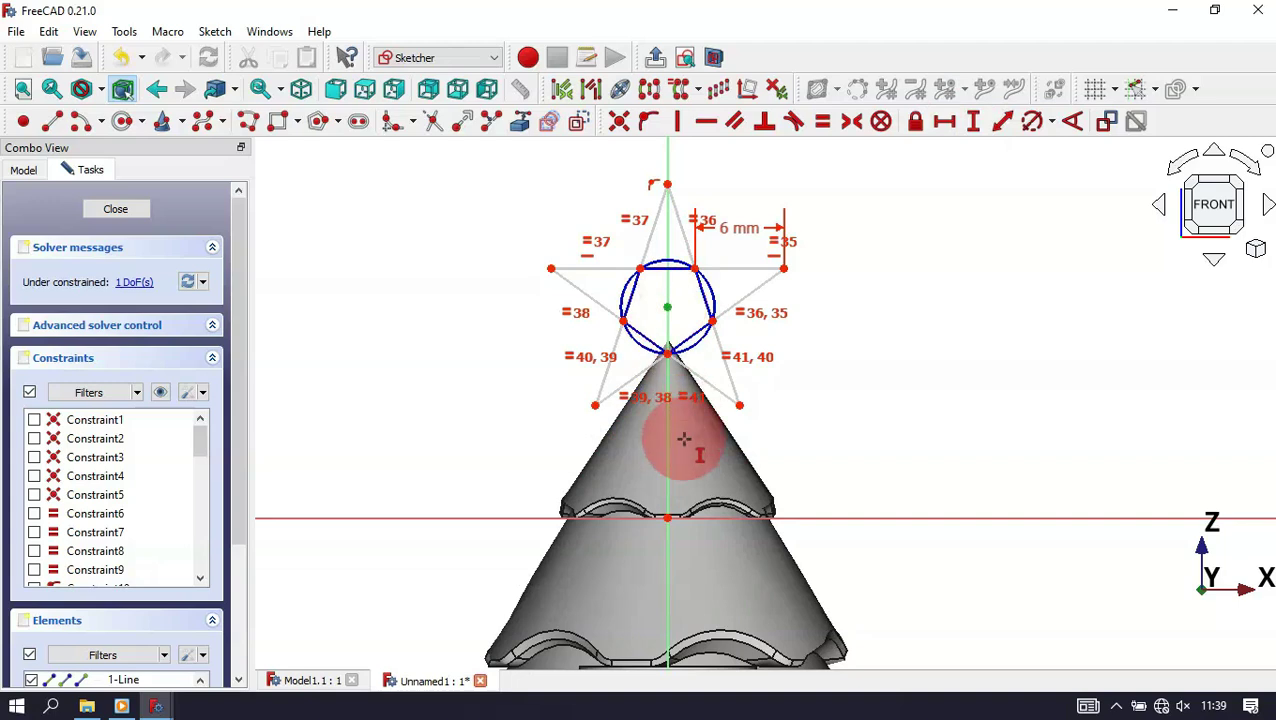
pyautogui.click(667, 350)
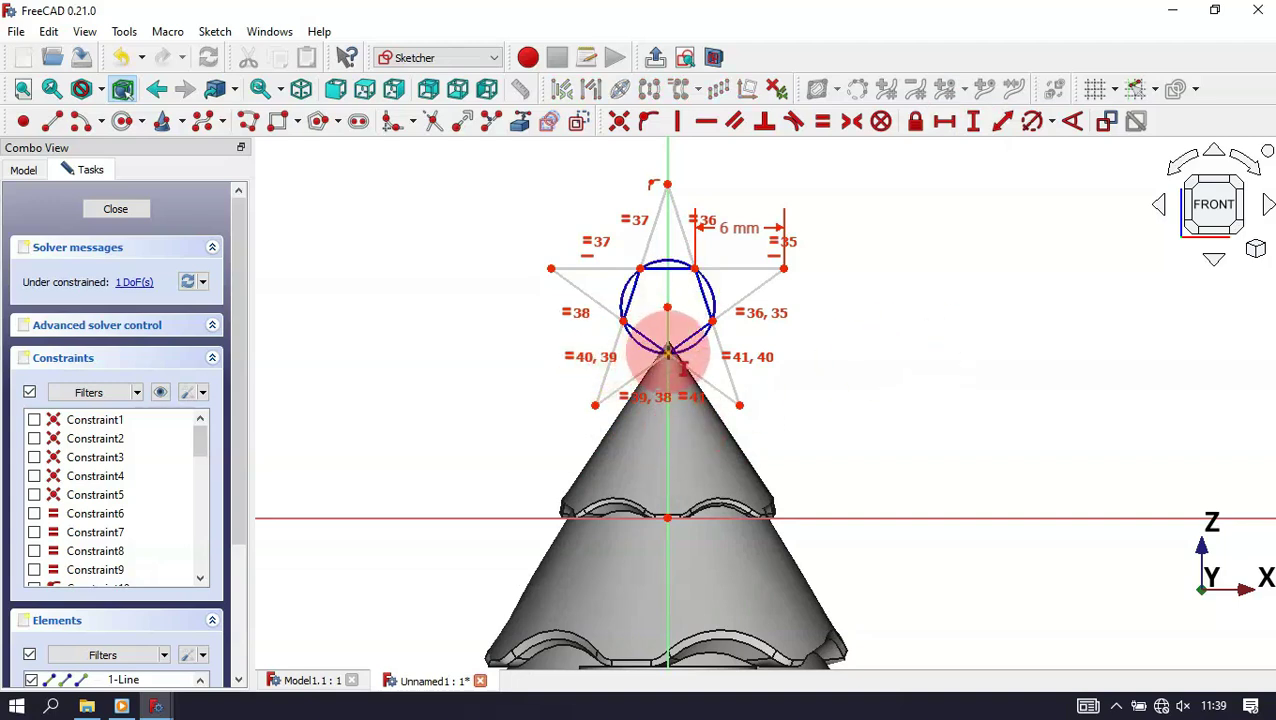
pyautogui.moveTo(670, 357); pyautogui.dragTo(668, 520)
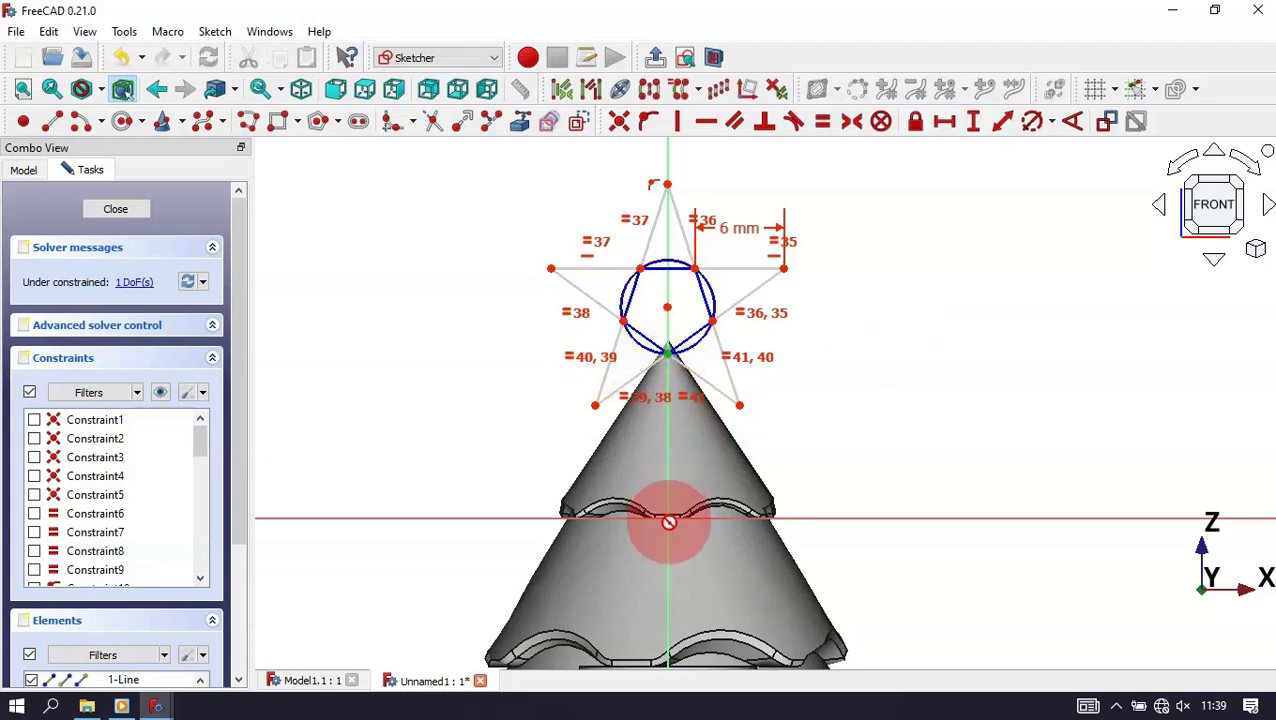
pyautogui.click(668, 520)
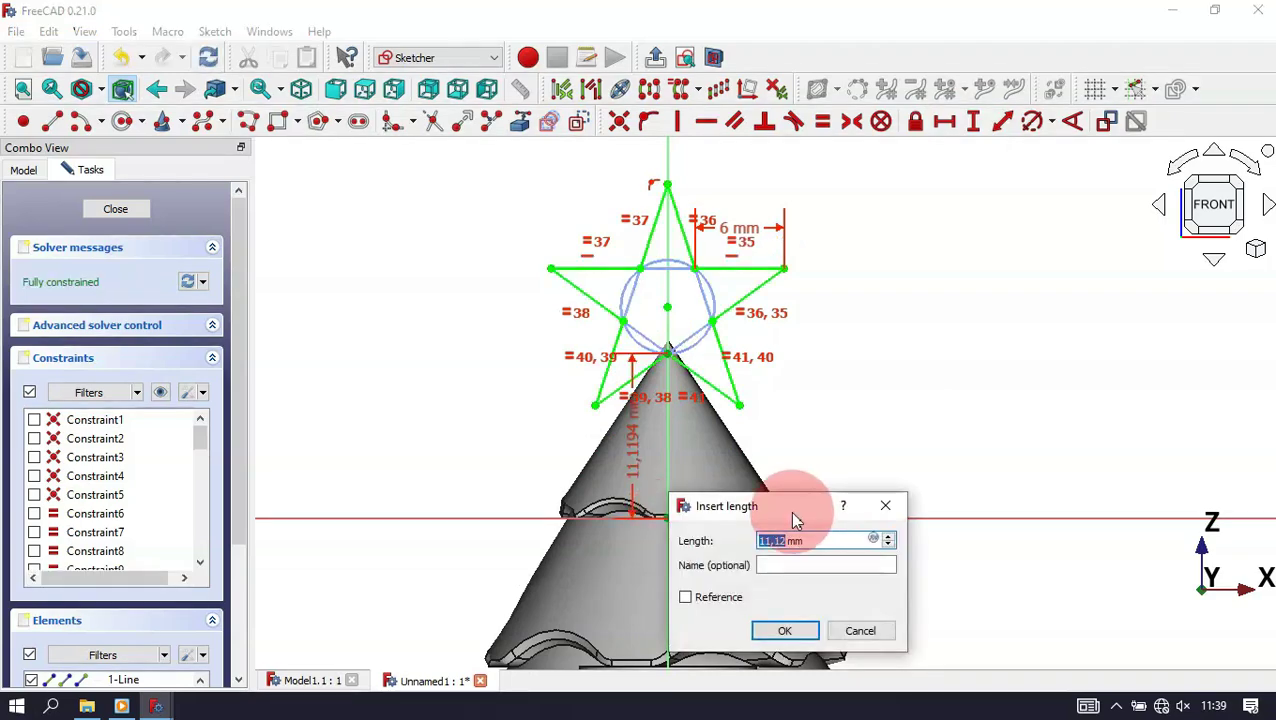
pyautogui.write('11')
pyautogui.press('Return')
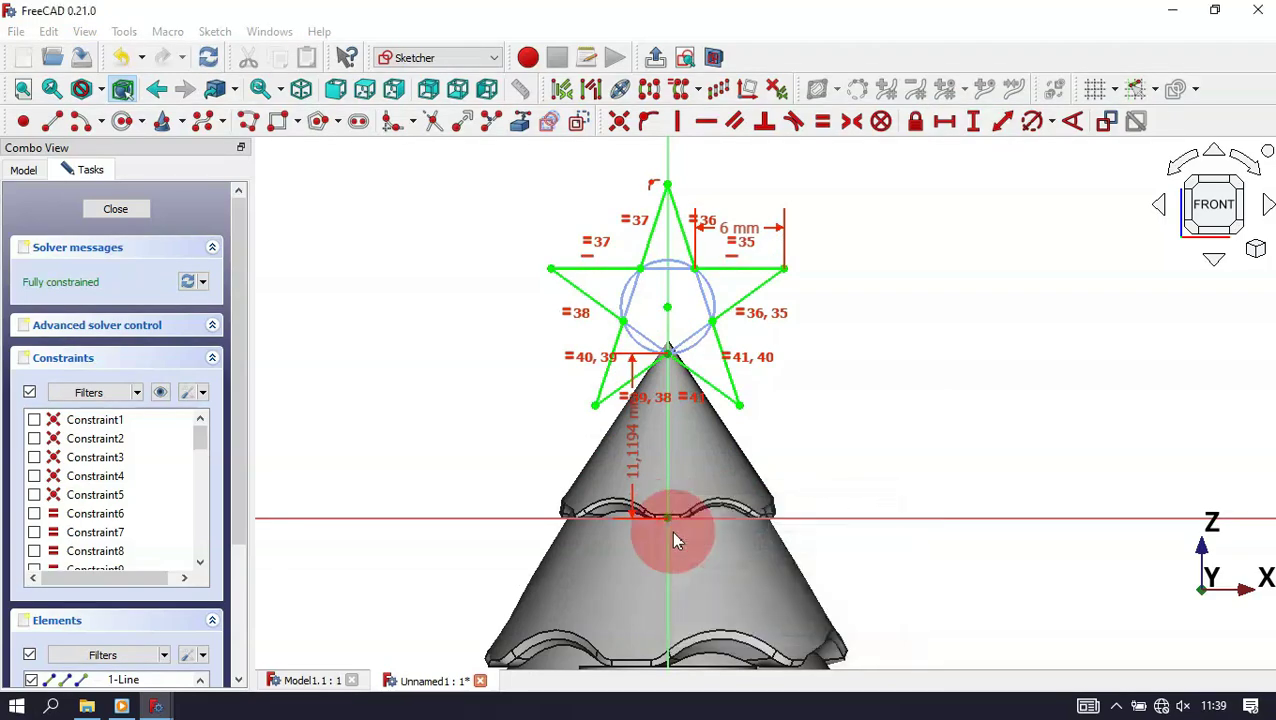
# Step: Close the star sketch and pad it 2 mm, symmetric to the sketch plane
pyautogui.click(110, 212)
pyautogui.press('0')
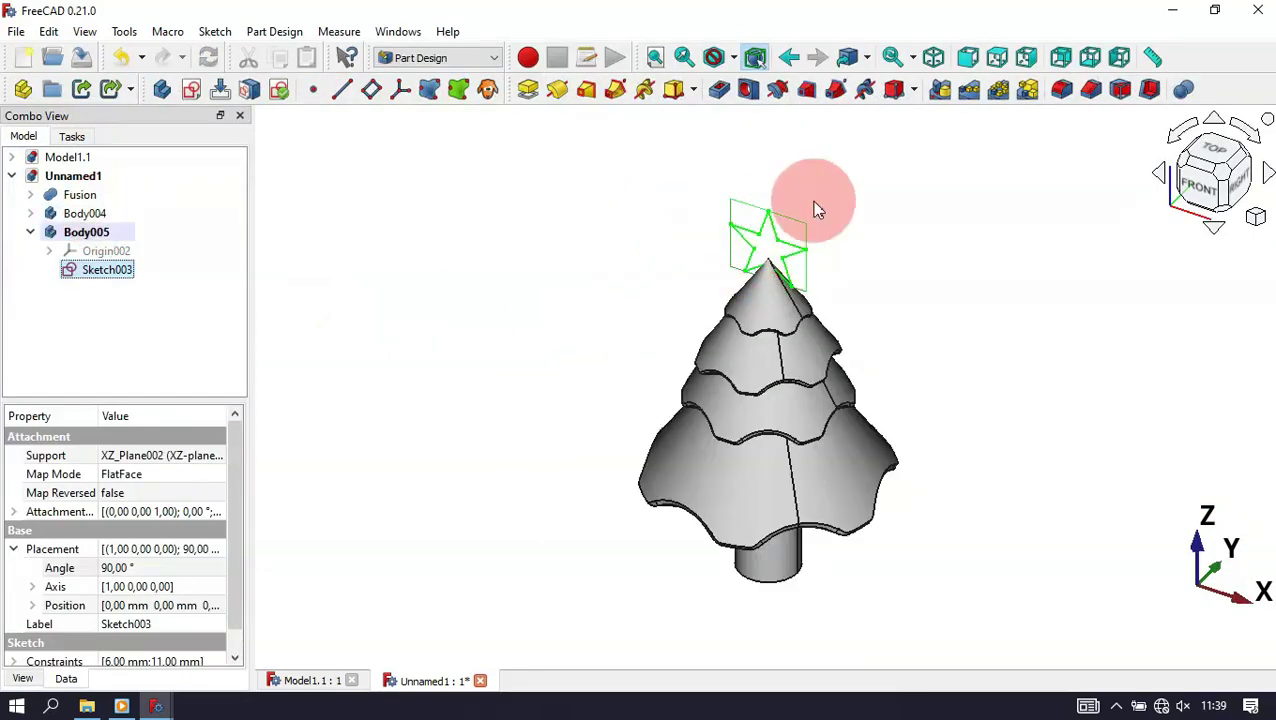
pyautogui.click(528, 90)
pyautogui.scroll(-8, 160, 274)
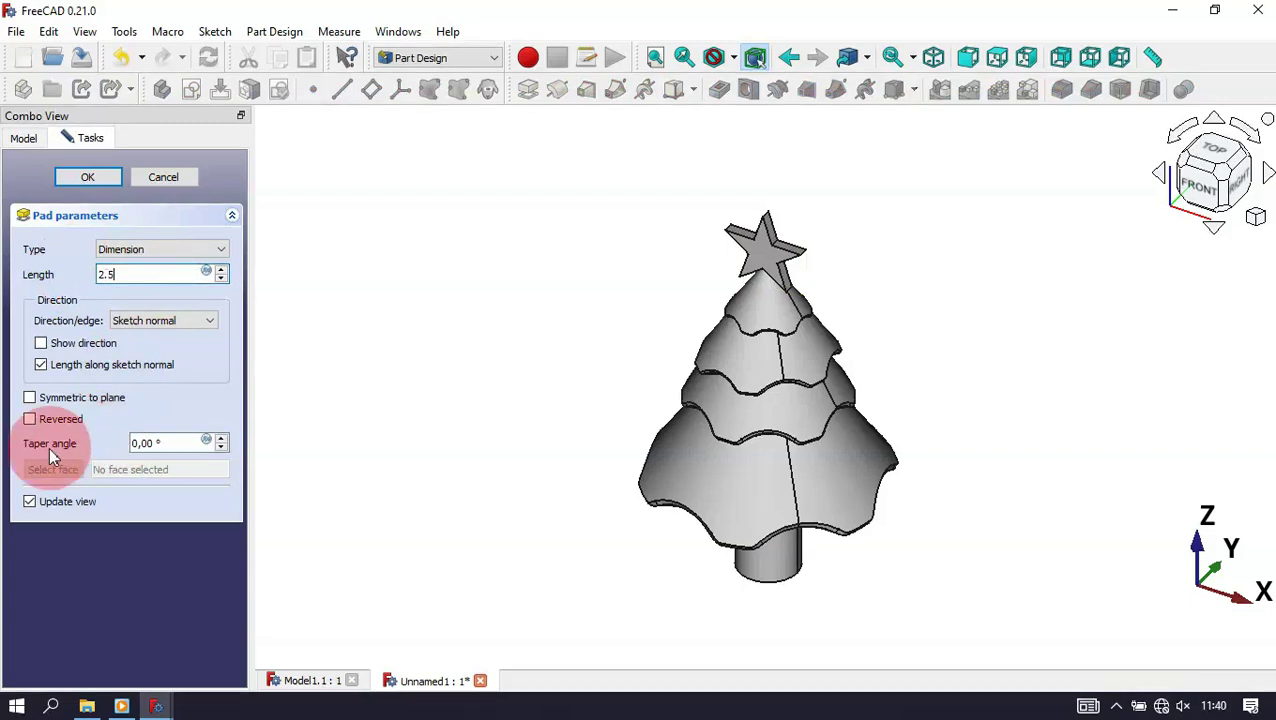
pyautogui.click(95, 405)
pyautogui.scroll(3, 627, 313)
pyautogui.scroll(8, 120, 276)
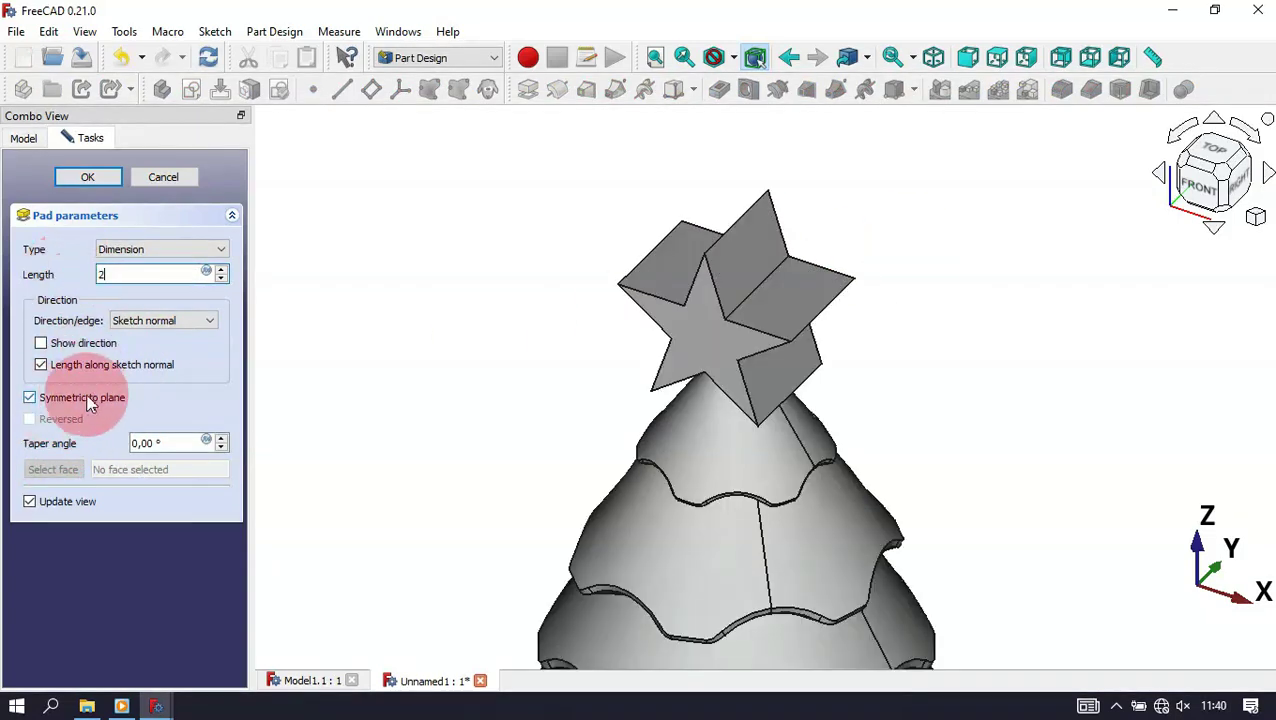
pyautogui.click(90, 180)
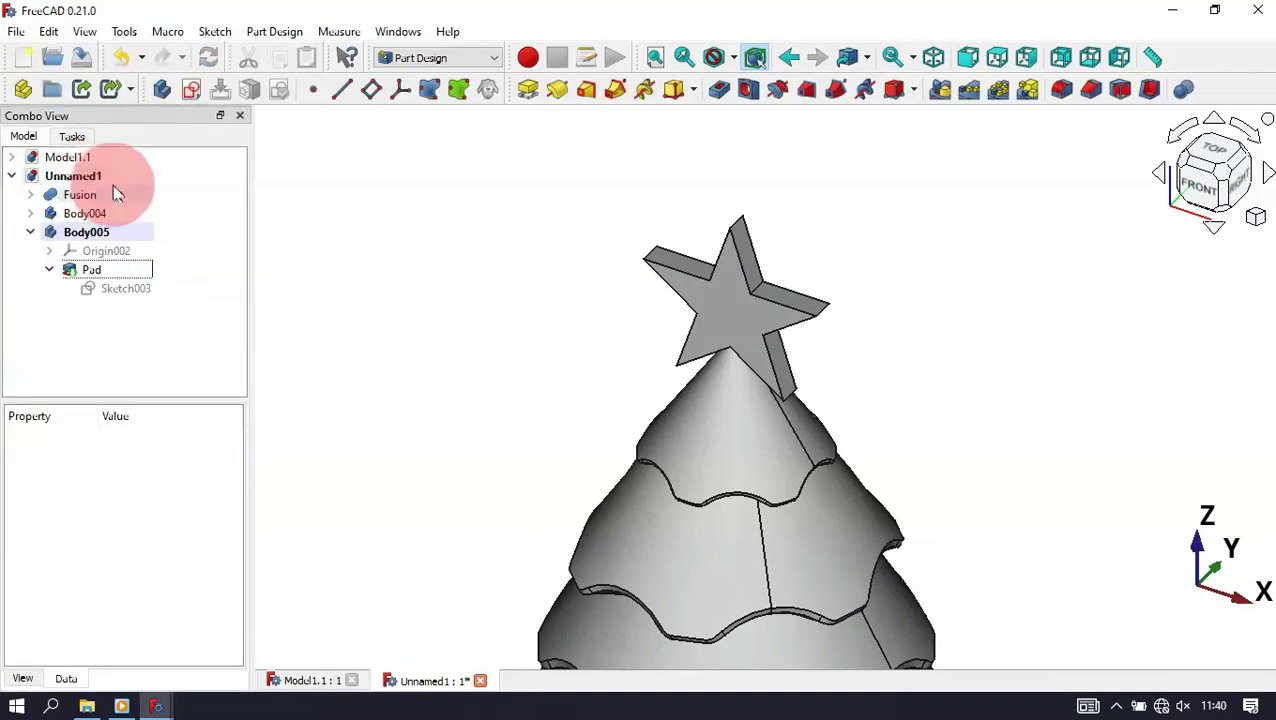
# Step: Create a new sketch on the YZ plane of the star's body
pyautogui.click(542, 290)
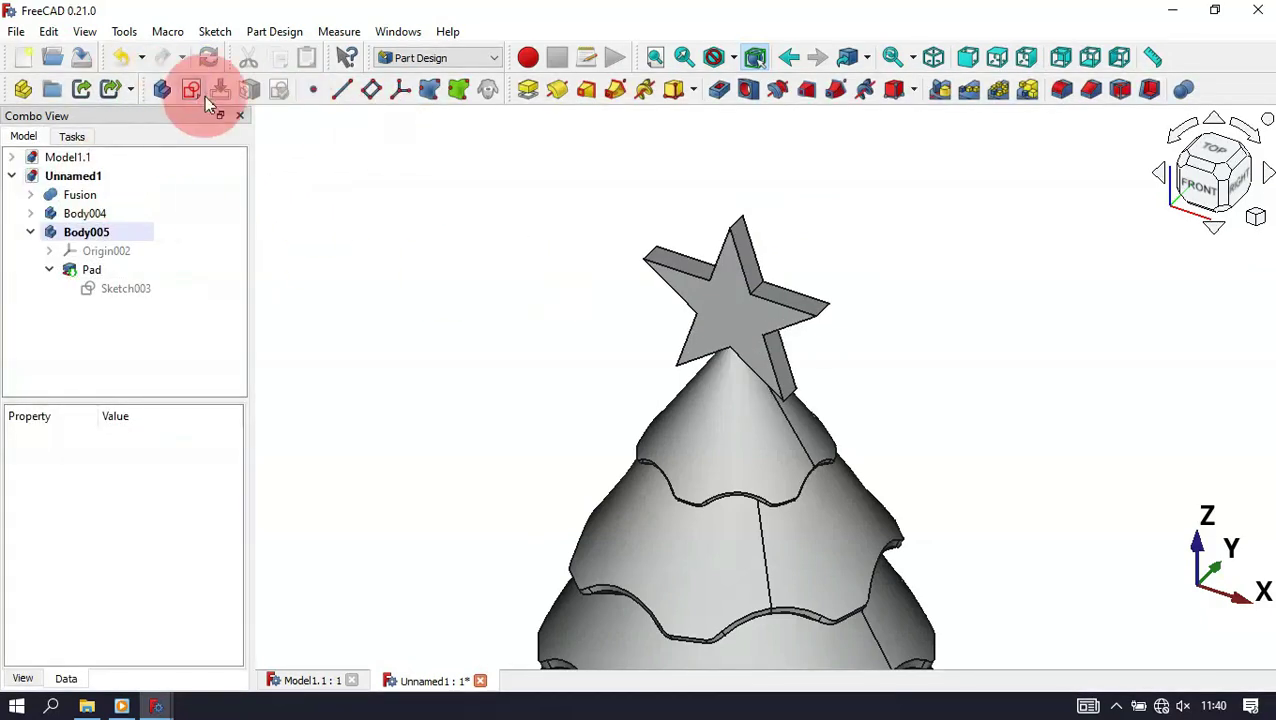
pyautogui.click(195, 94)
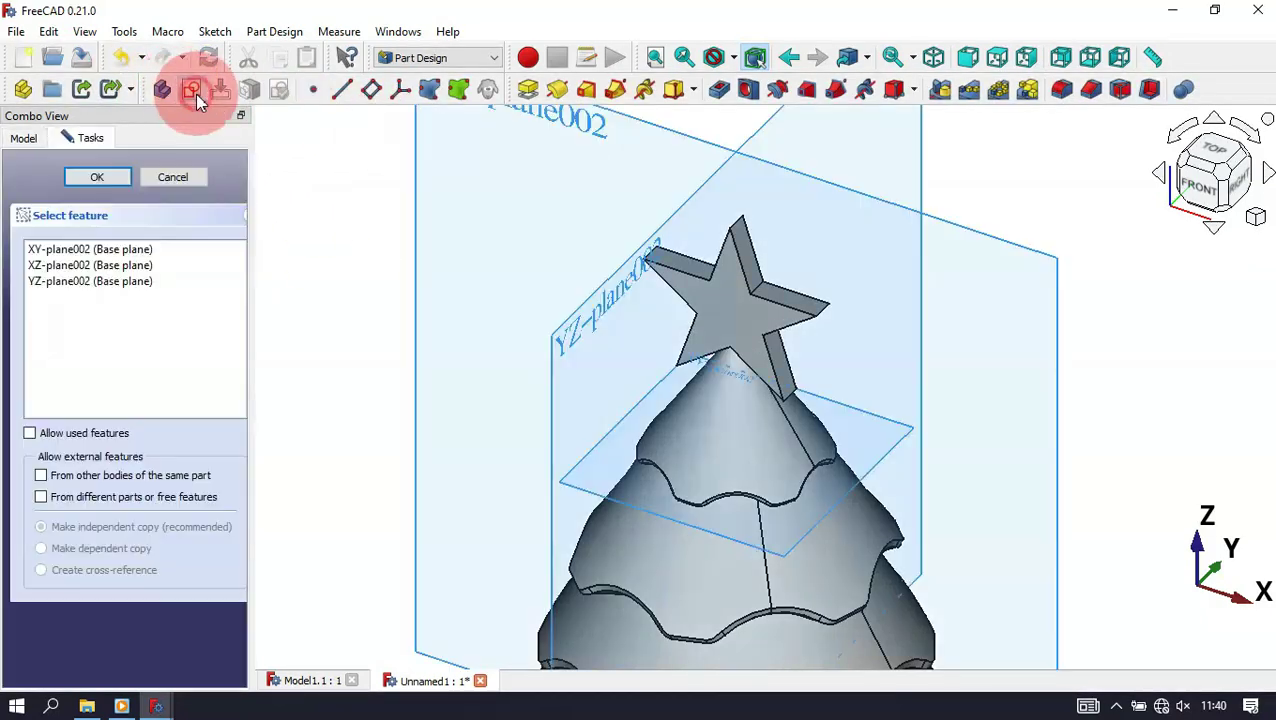
pyautogui.click(568, 332)
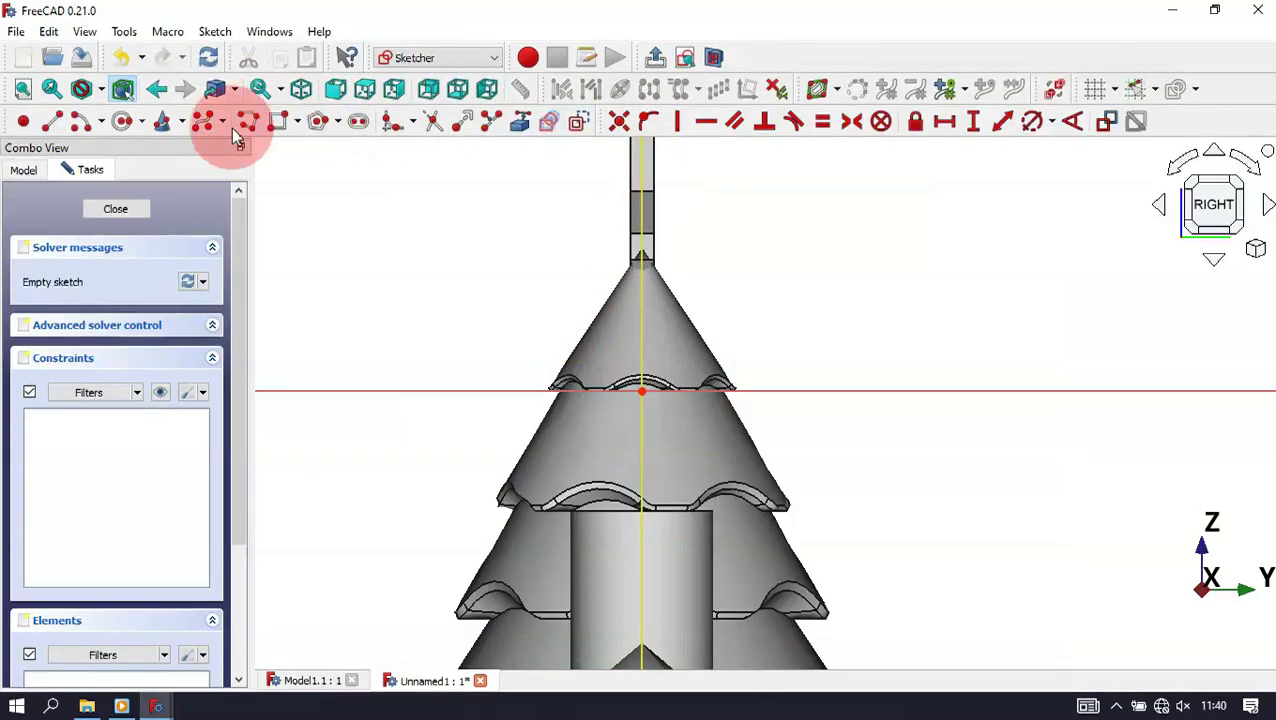
# Step: Sketch a rectangle about 7 mm tall from the origin downwards, on the negative Y side, and set its width to 0.5 mm
pyautogui.click(279, 121)
pyautogui.click(641, 392)
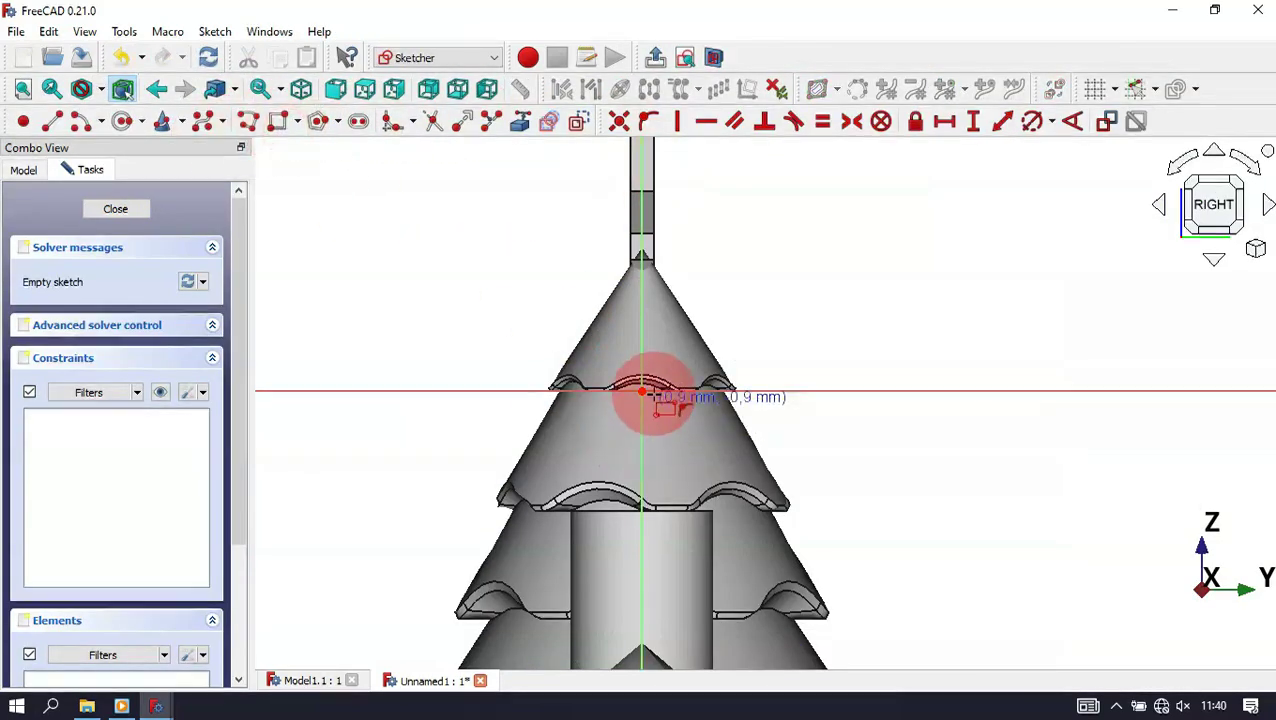
pyautogui.moveTo(637, 400); pyautogui.dragTo(585, 477)
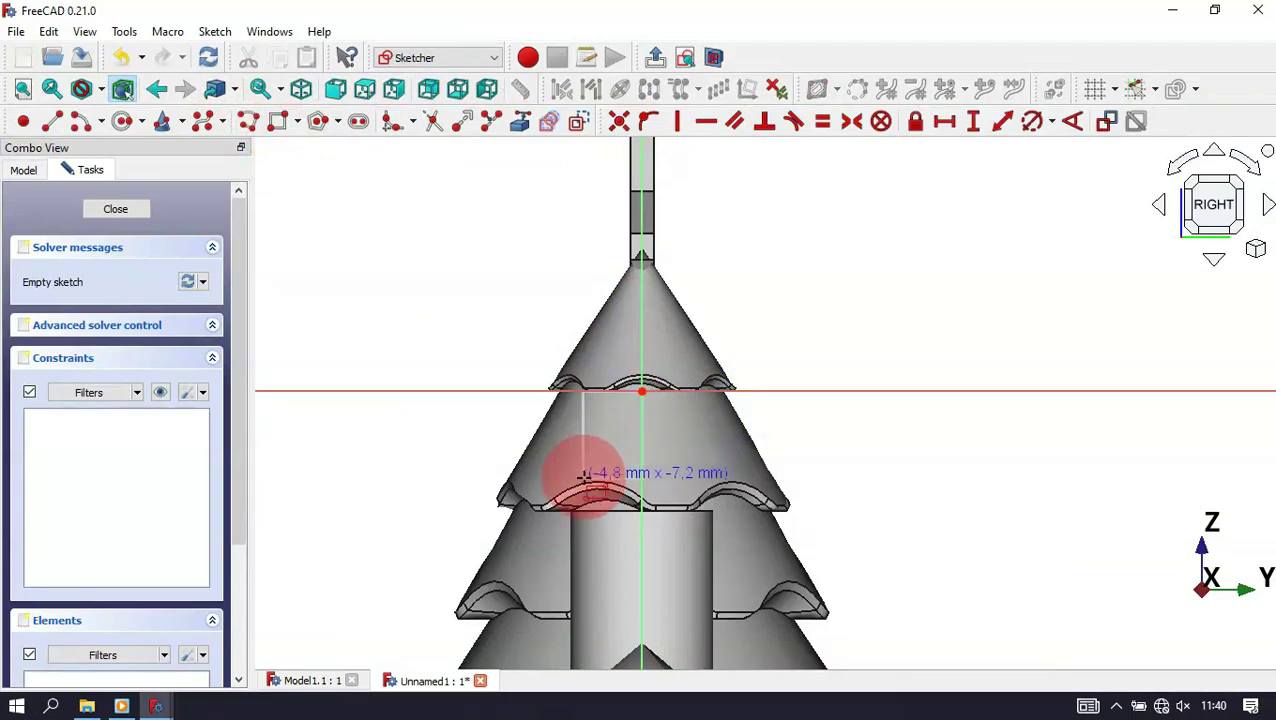
pyautogui.click(582, 474)
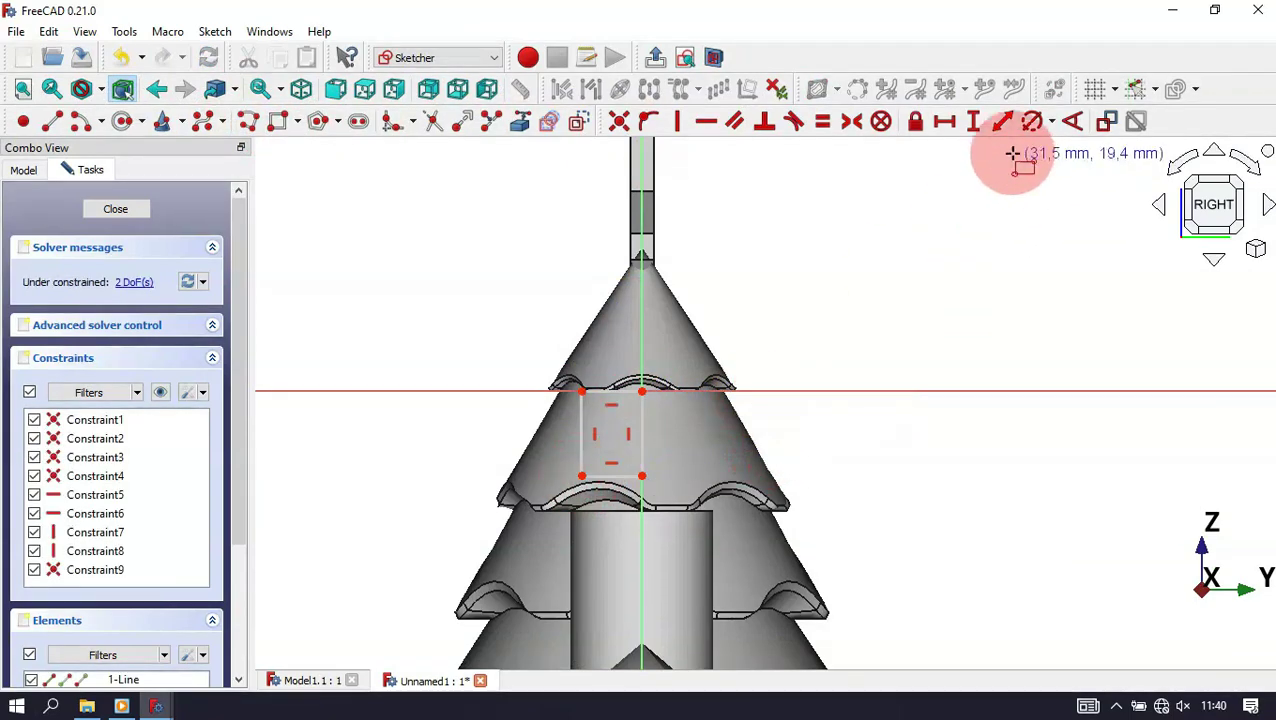
pyautogui.click(597, 394)
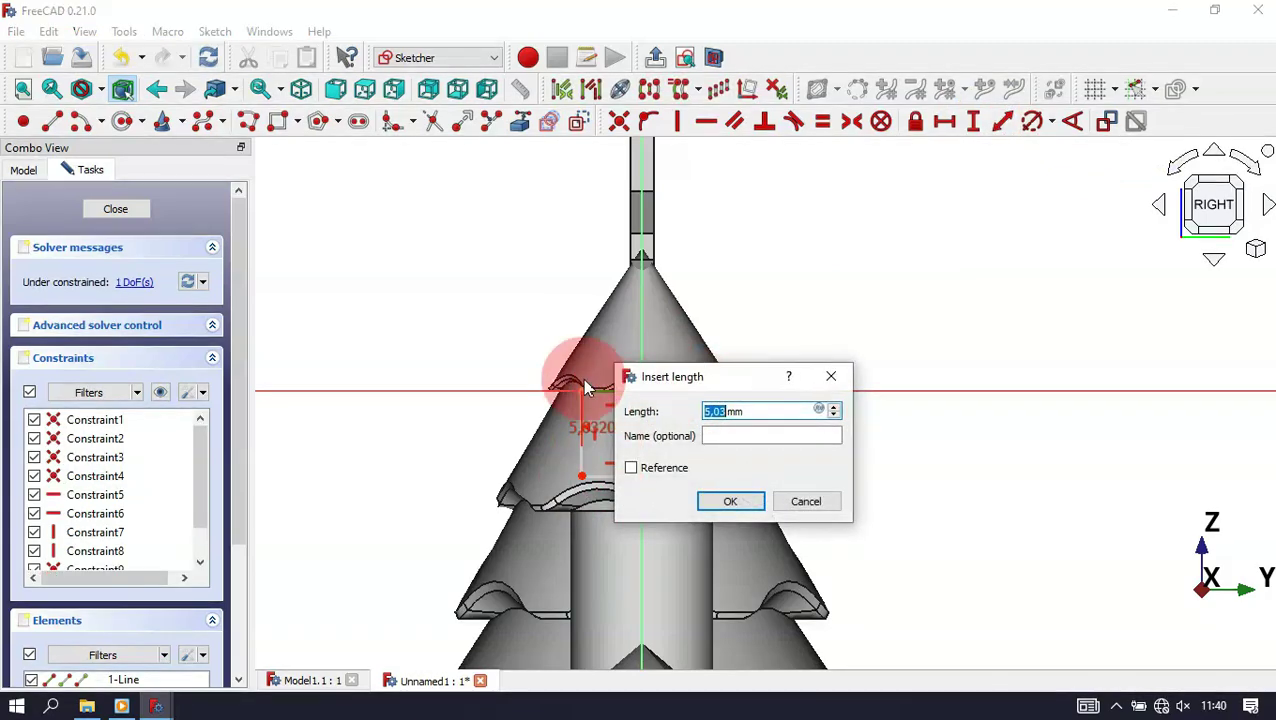
pyautogui.press('Return')
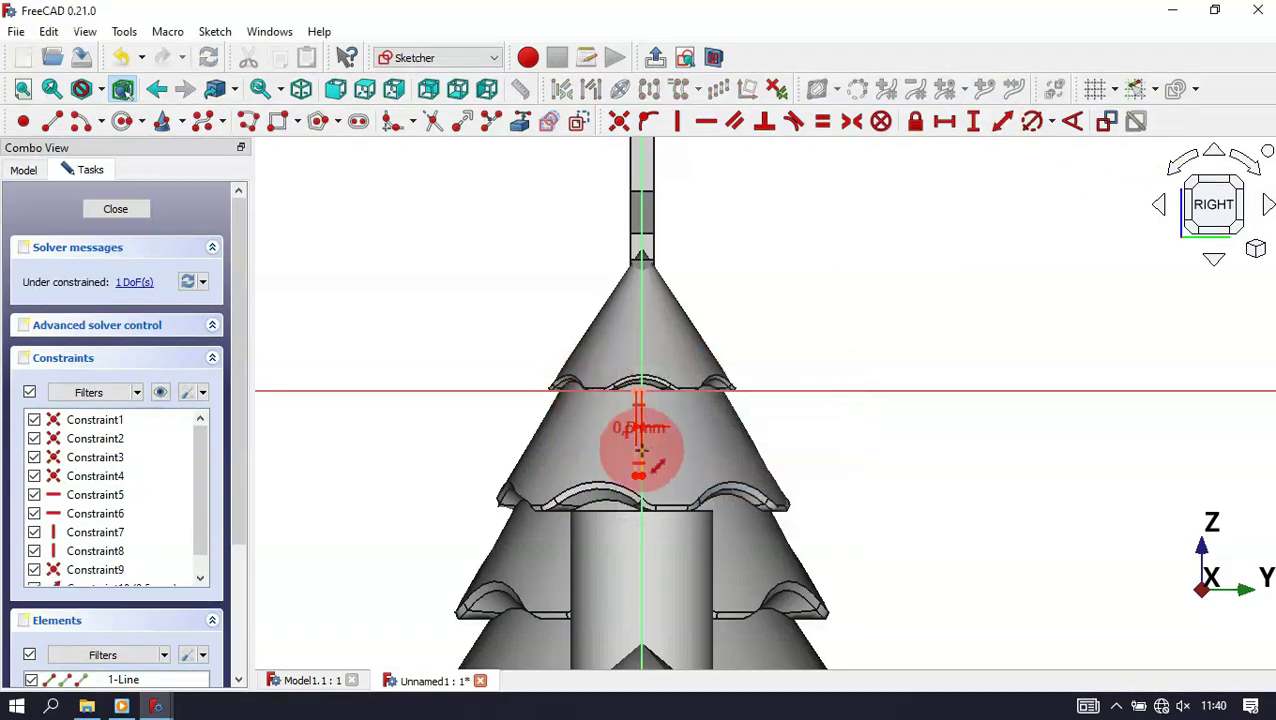
# Step: Set the narrow rectangle's height to 1 mm and close the sketch
pyautogui.scroll(5, 645, 458)
pyautogui.click(617, 459)
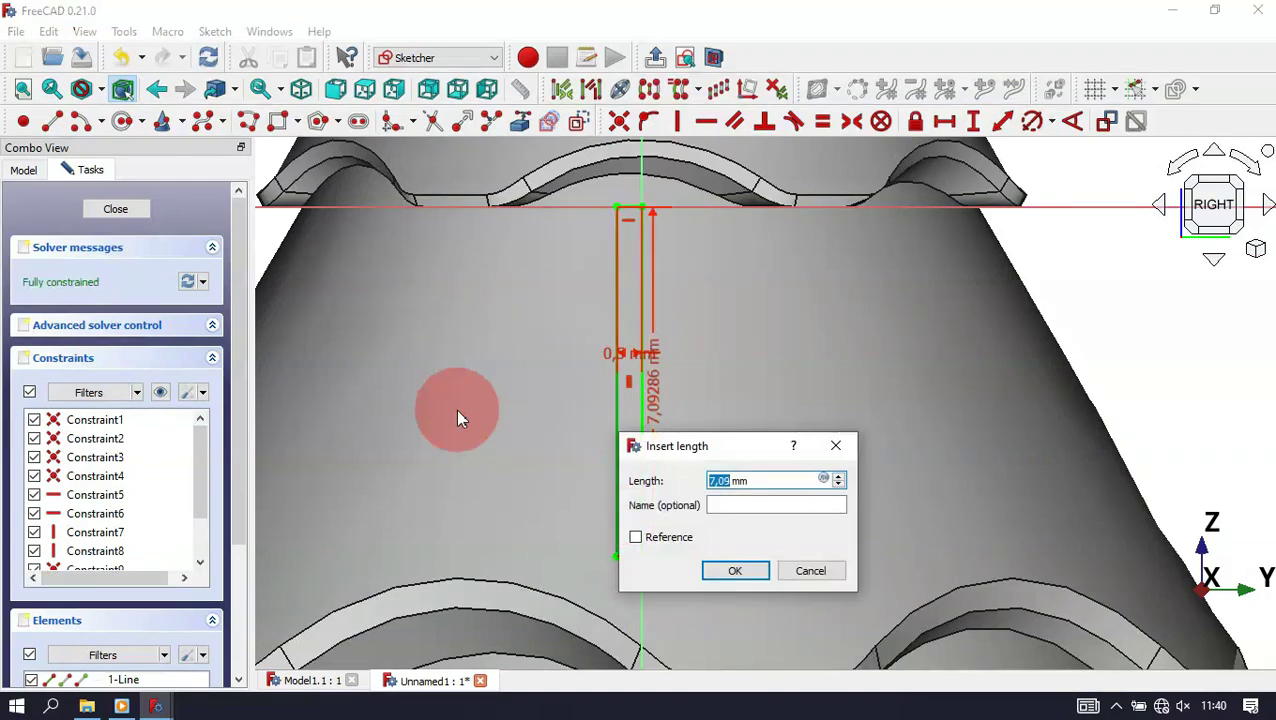
pyautogui.write('1')
pyautogui.press('Return')
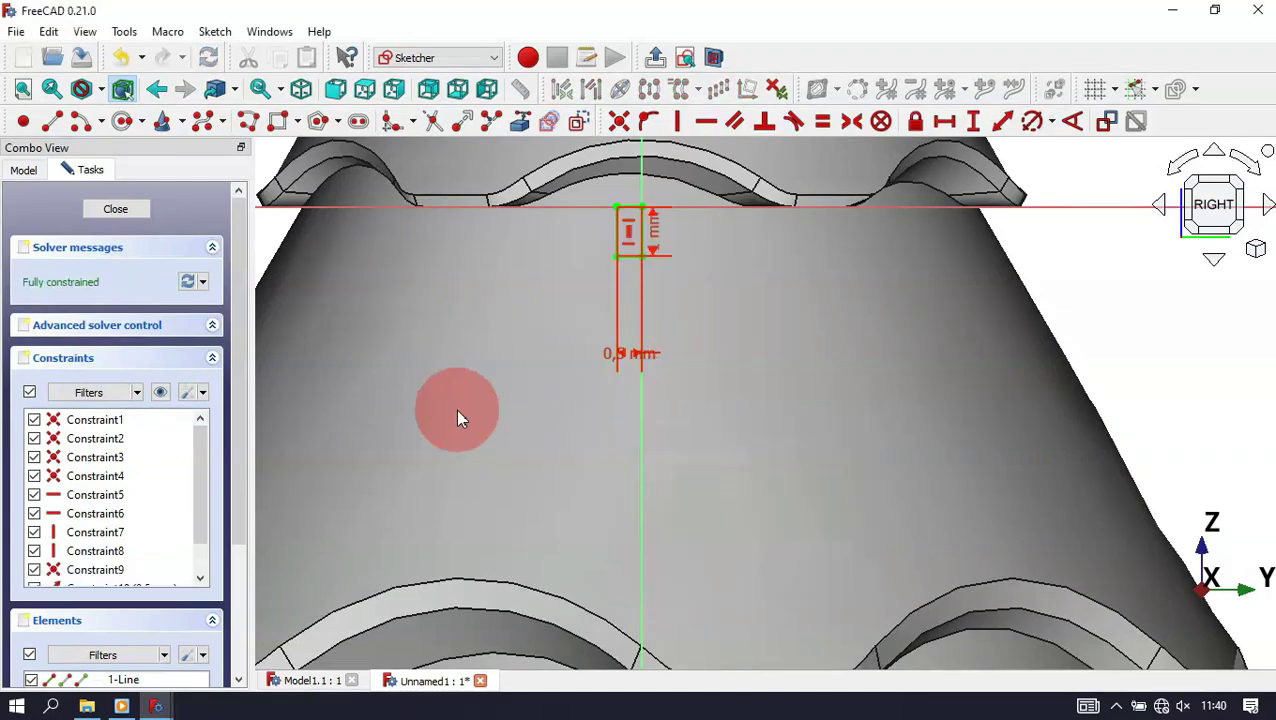
pyautogui.click(117, 210)
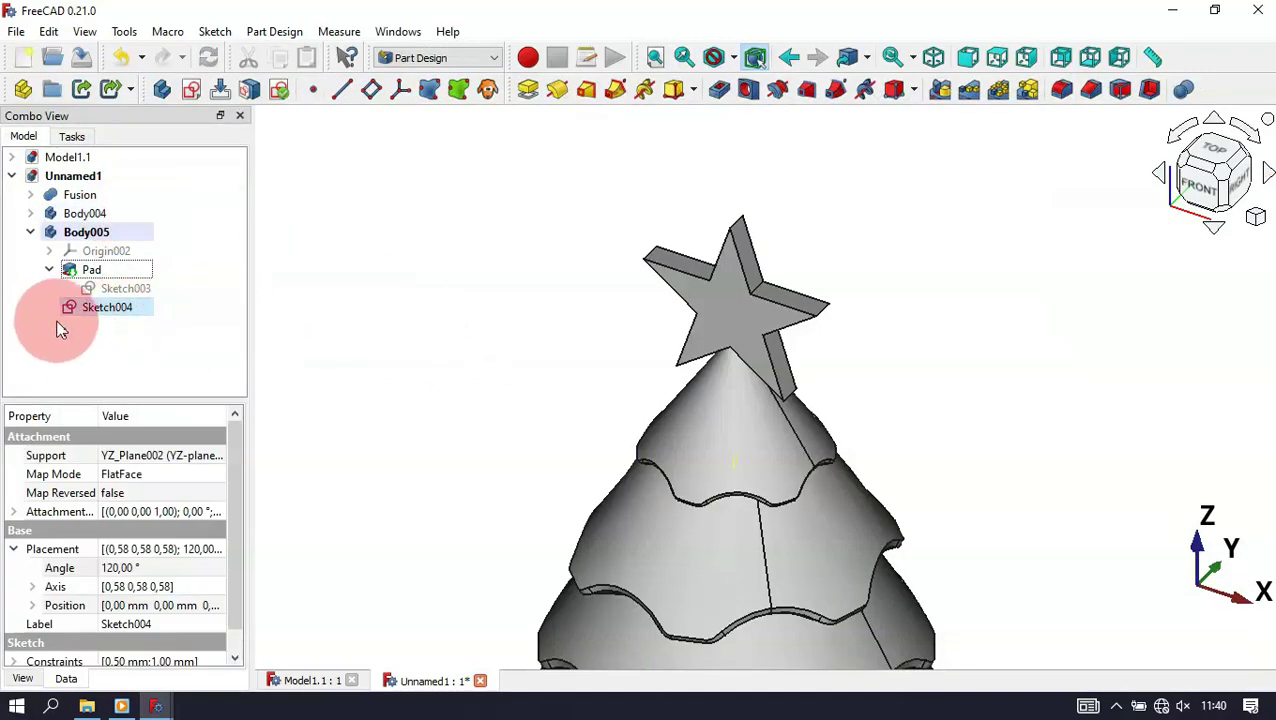
# Step: Reattach the rectangle sketch to the front upper edge of the star's left arm with attachment mode Inertia 2-3
pyautogui.click(121, 315)
pyautogui.rightClick(117, 312)
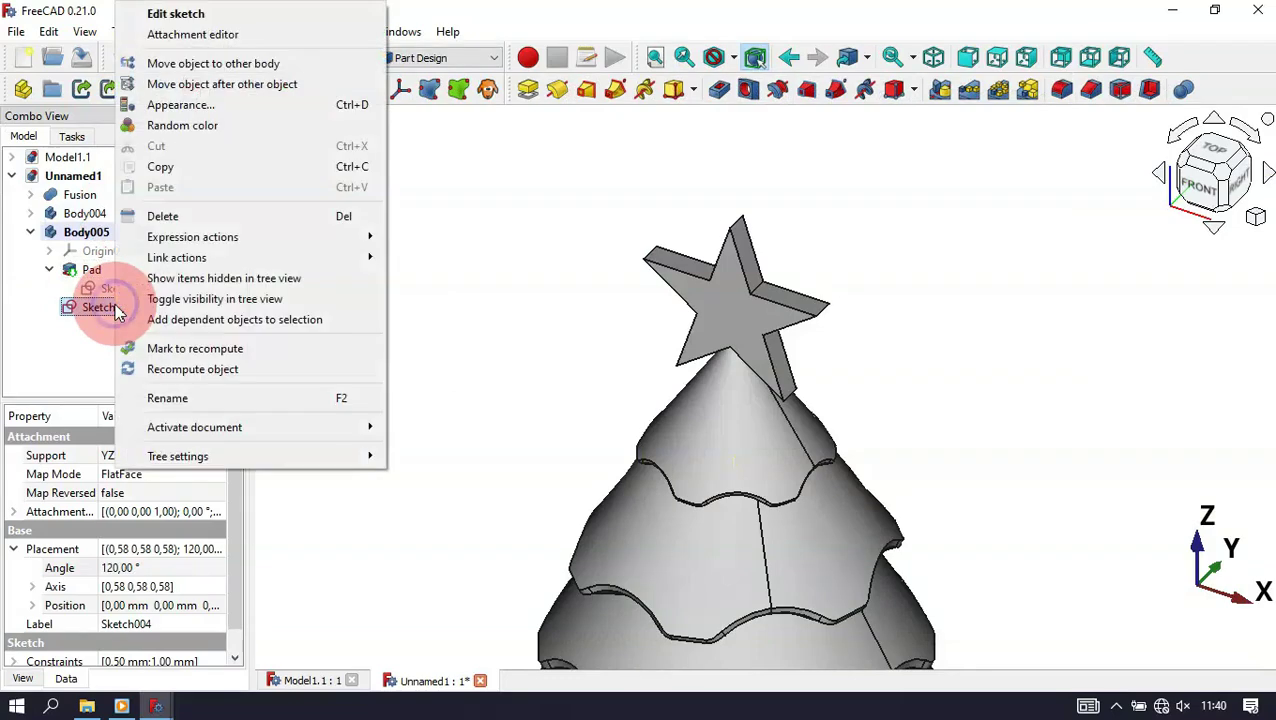
pyautogui.click(252, 42)
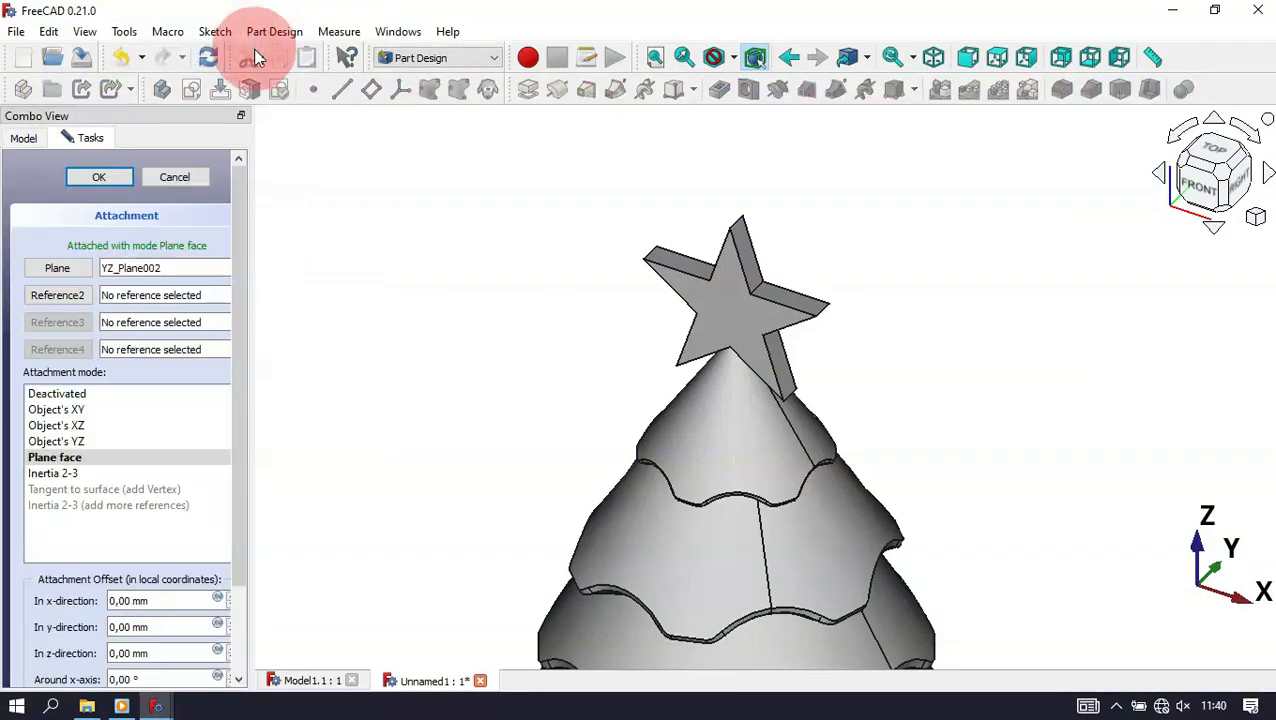
pyautogui.click(72, 270)
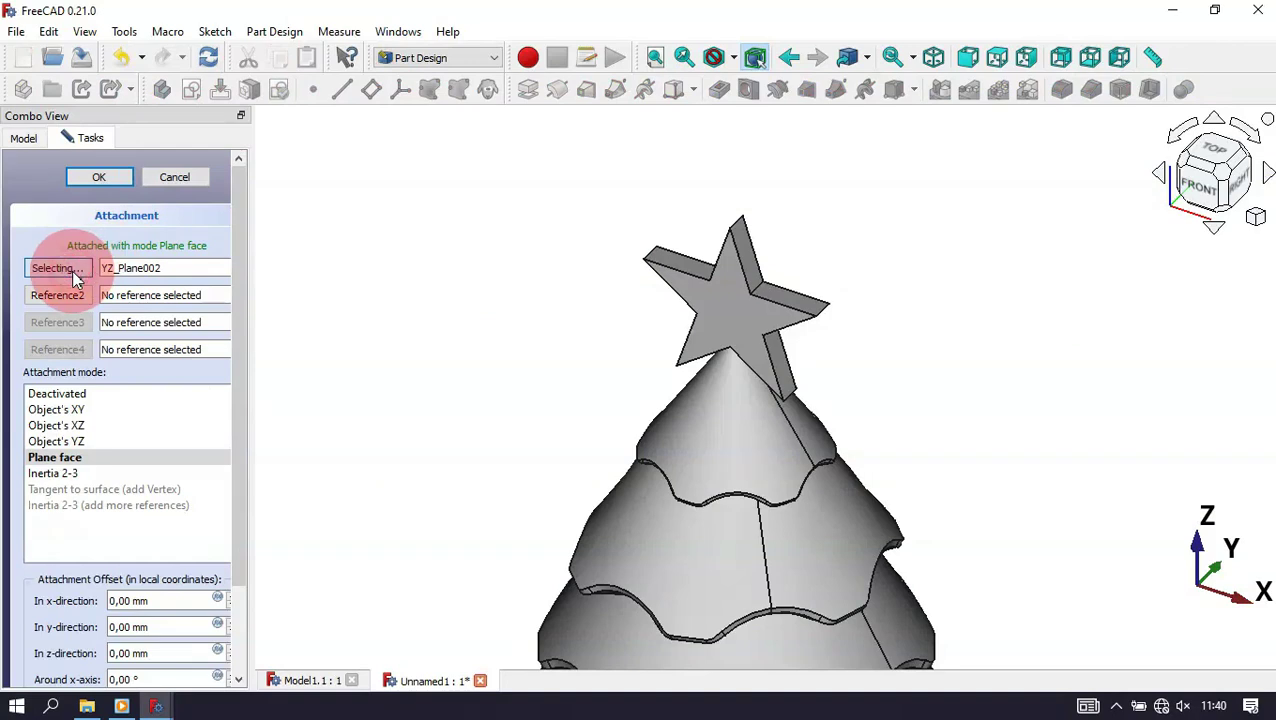
pyautogui.click(686, 274)
pyautogui.scroll(5, 670, 268)
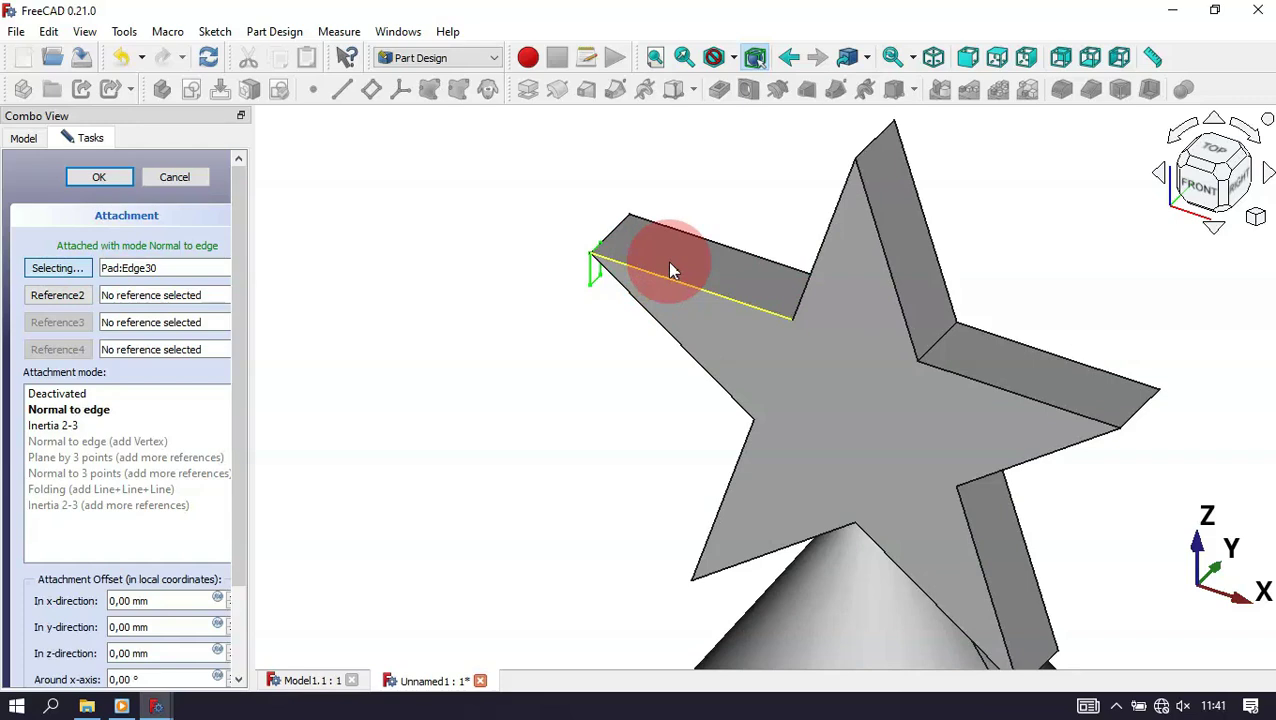
pyautogui.click(83, 424)
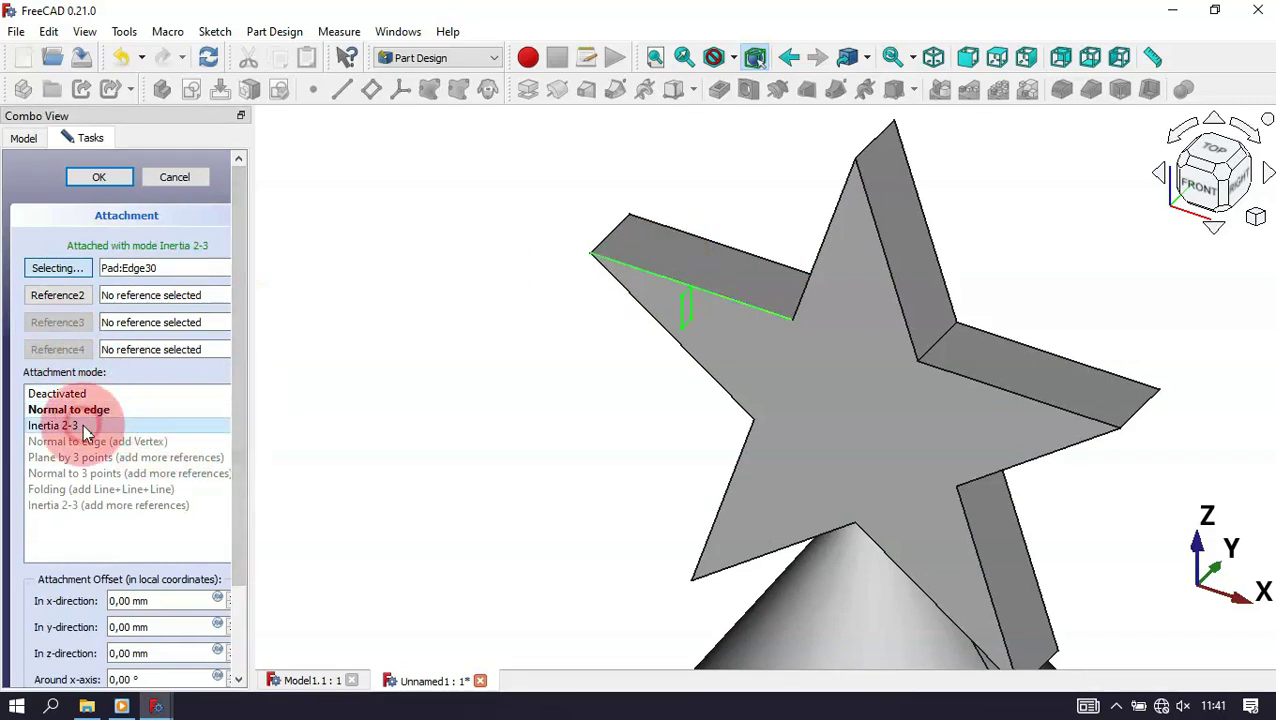
pyautogui.click(101, 177)
pyautogui.click(541, 342)
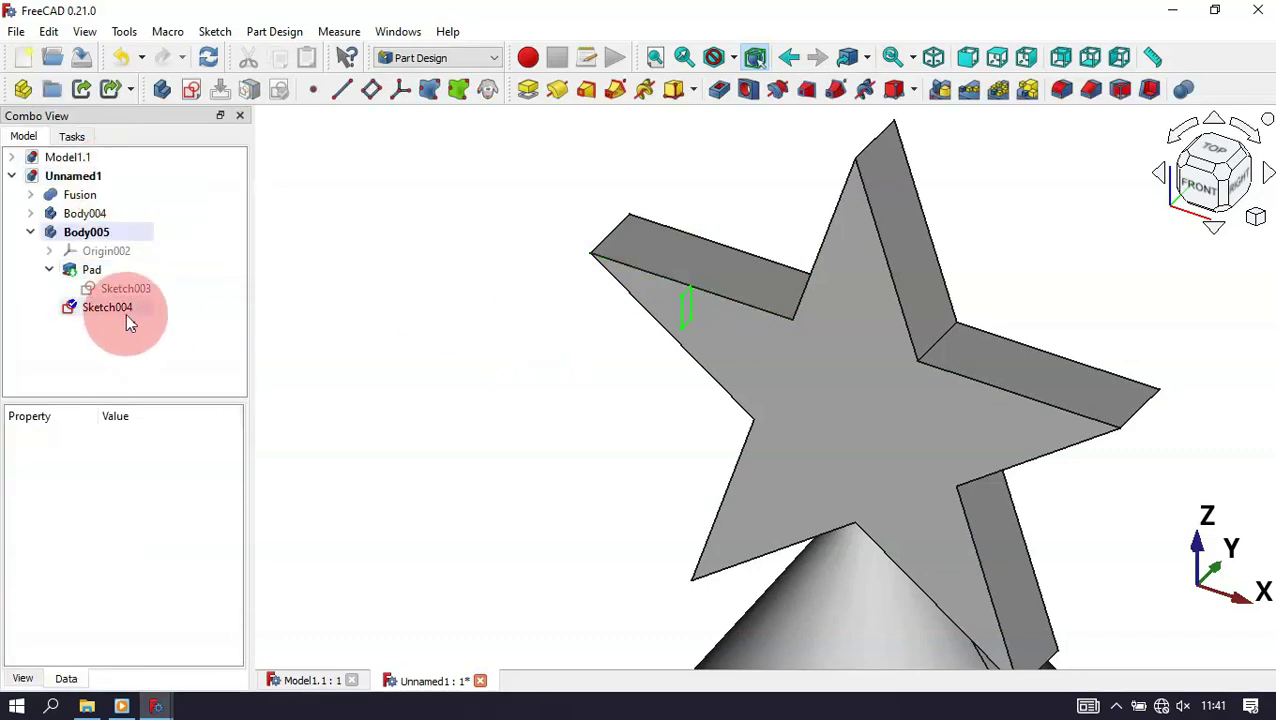
# Step: Start an additive pipe with the rectangle sketch as profile and the left arm's front upper edge as path
pyautogui.click(94, 309)
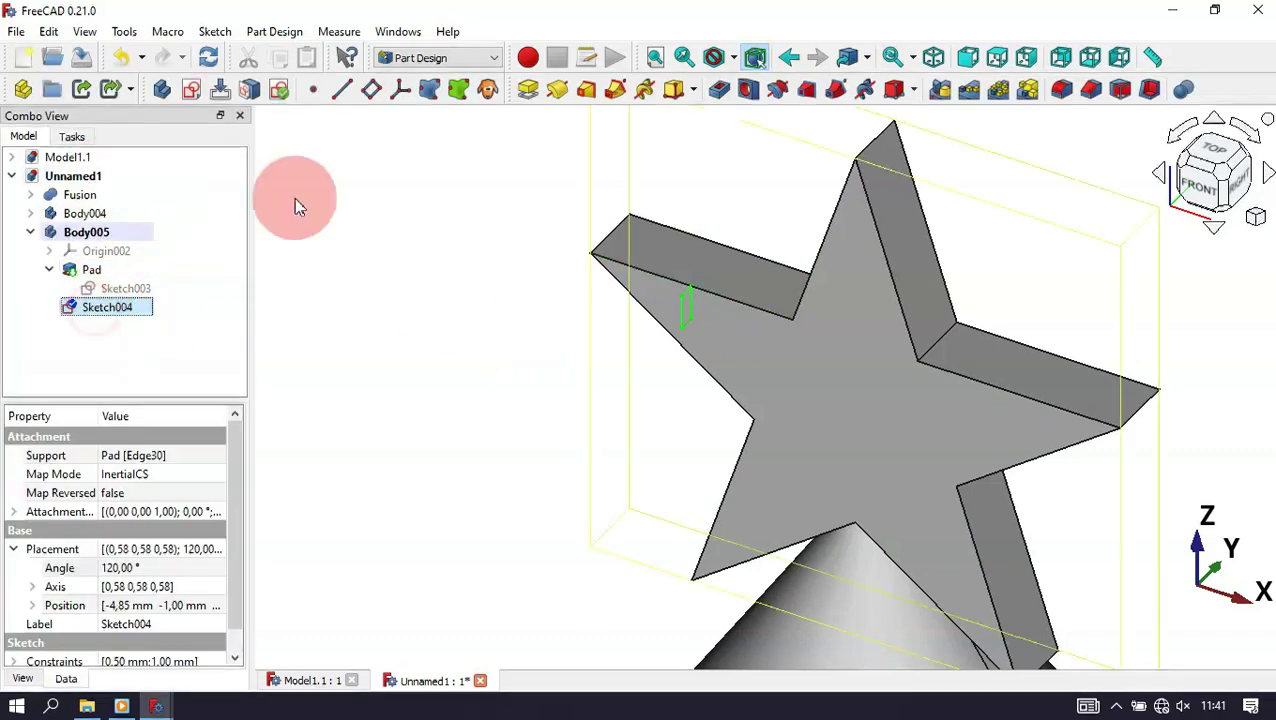
pyautogui.click(620, 90)
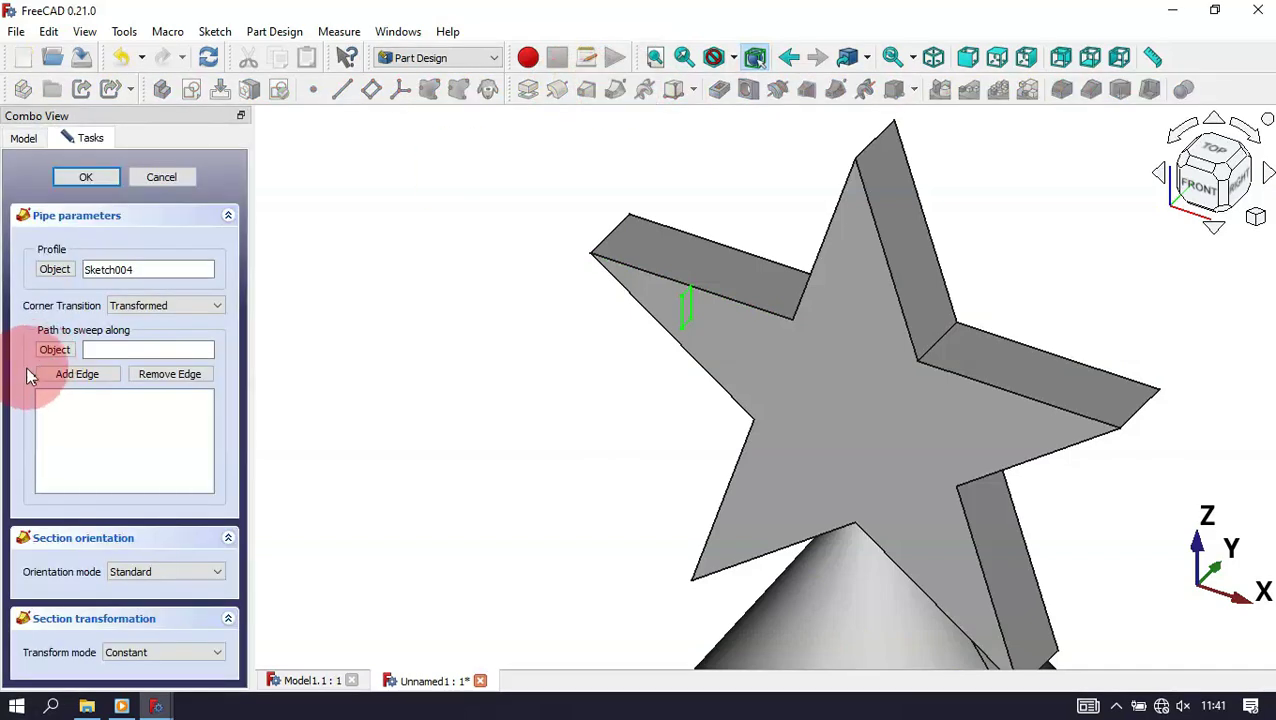
pyautogui.click(72, 378)
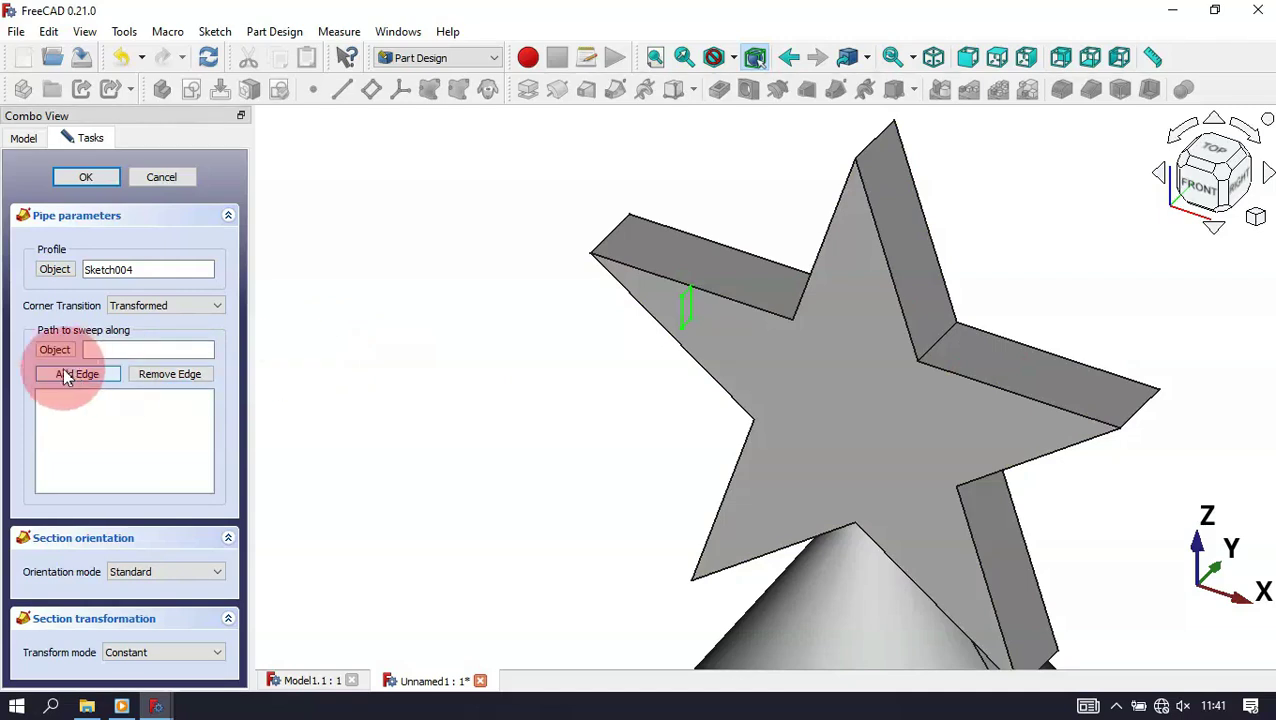
pyautogui.click(87, 369)
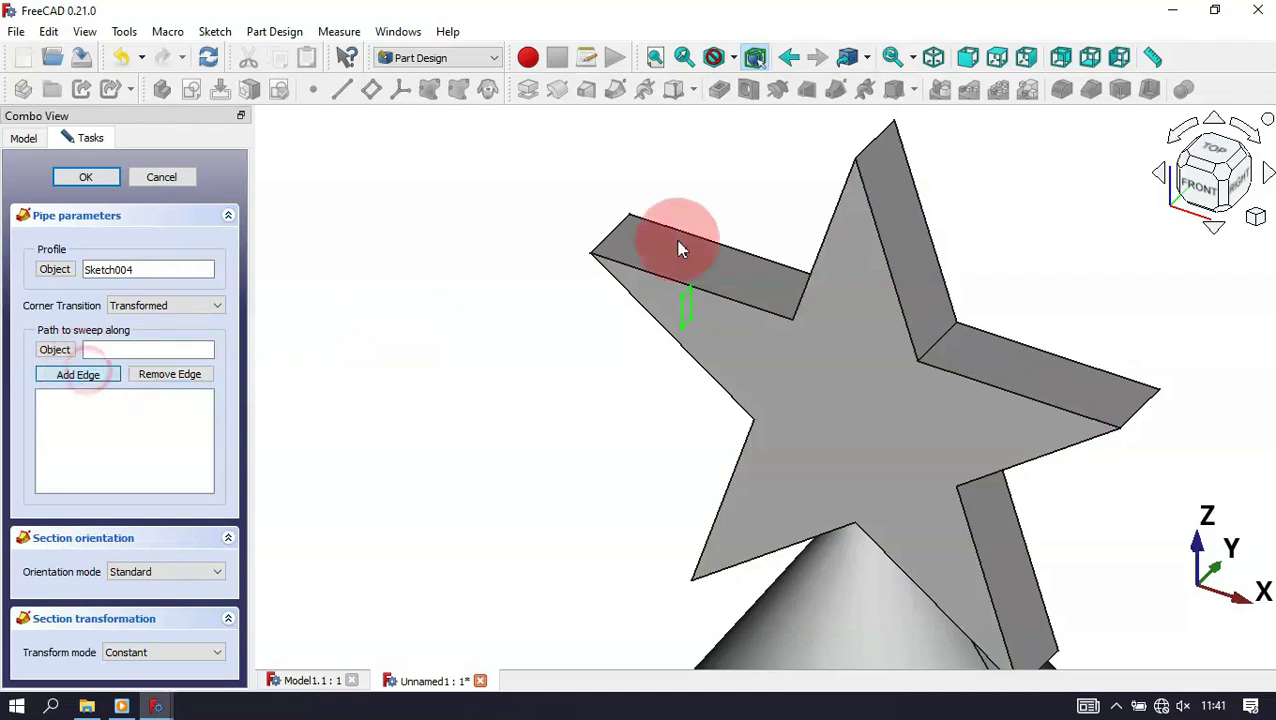
pyautogui.click(736, 295)
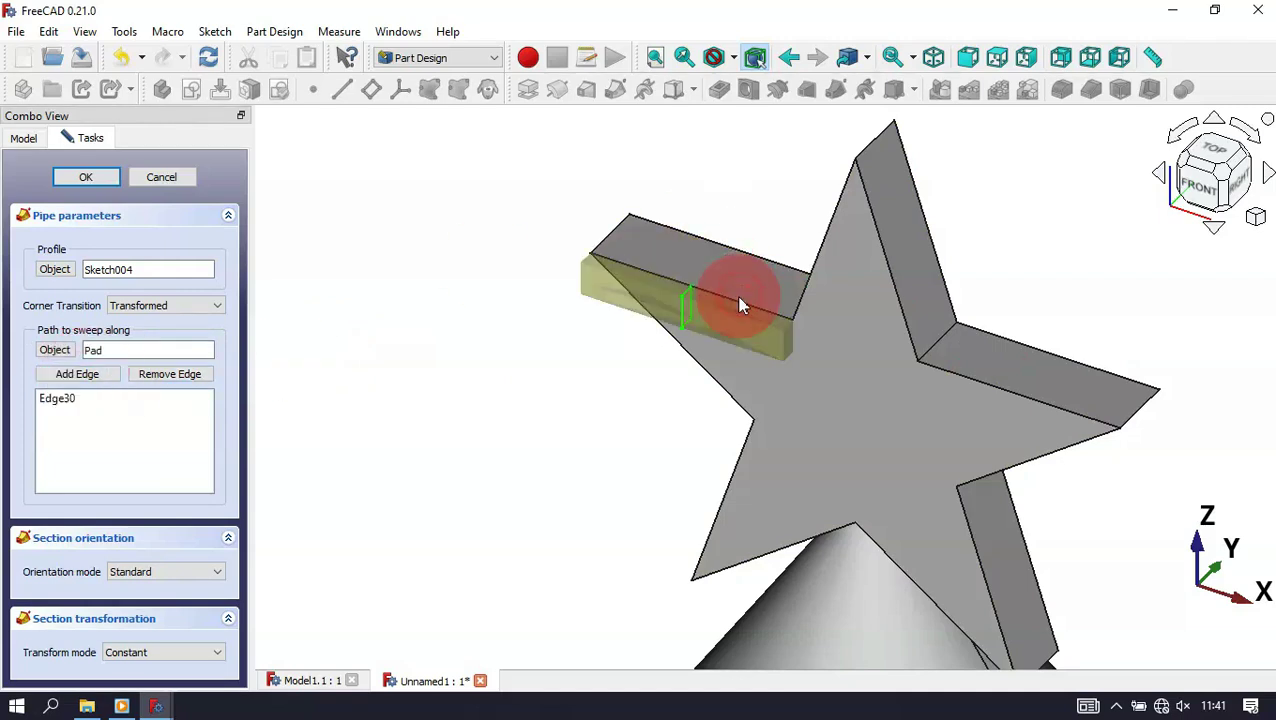
# Step: Add the remaining nine edges of the star's front outline to the pipe's sweep path
pyautogui.click(85, 375)
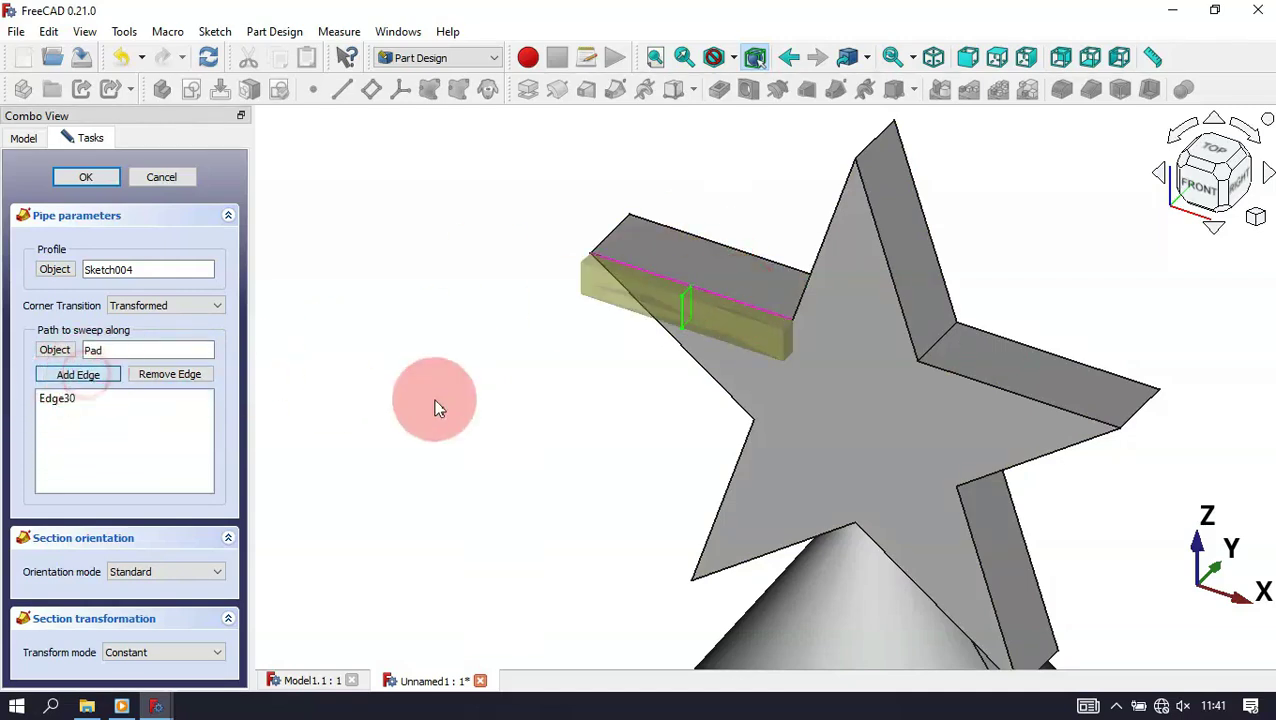
pyautogui.click(716, 384)
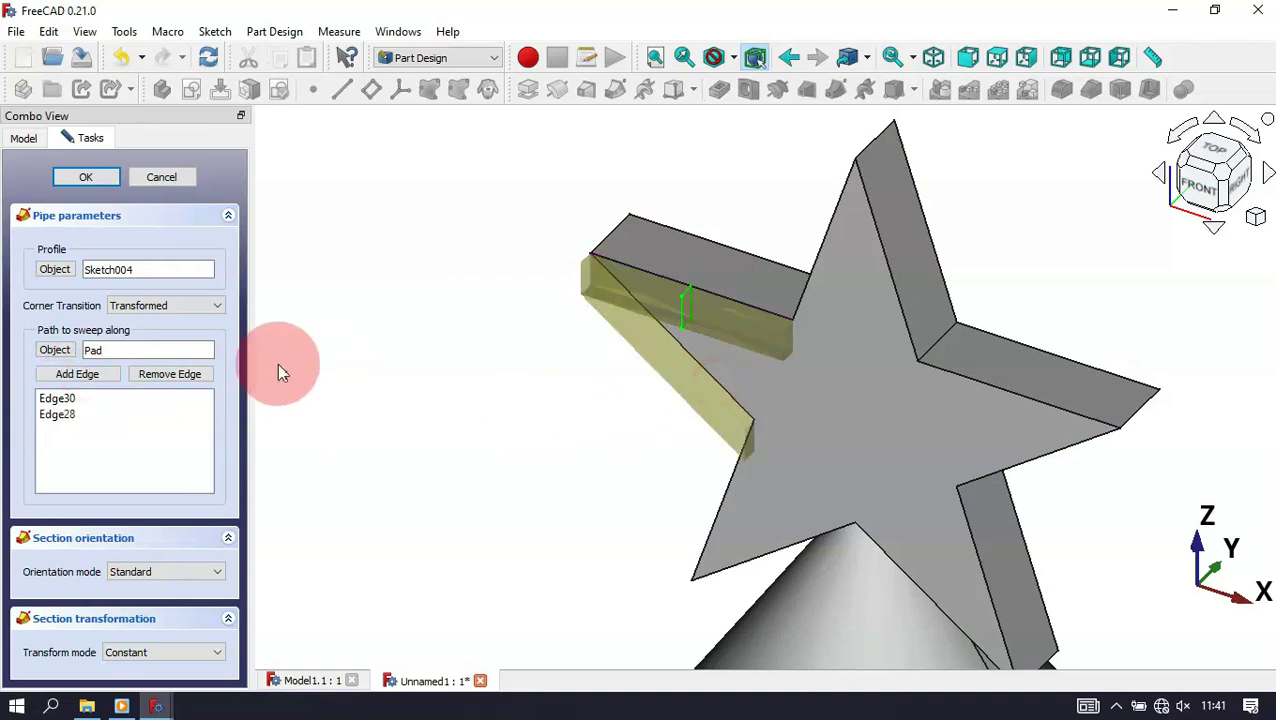
pyautogui.click(75, 376)
pyautogui.click(728, 487)
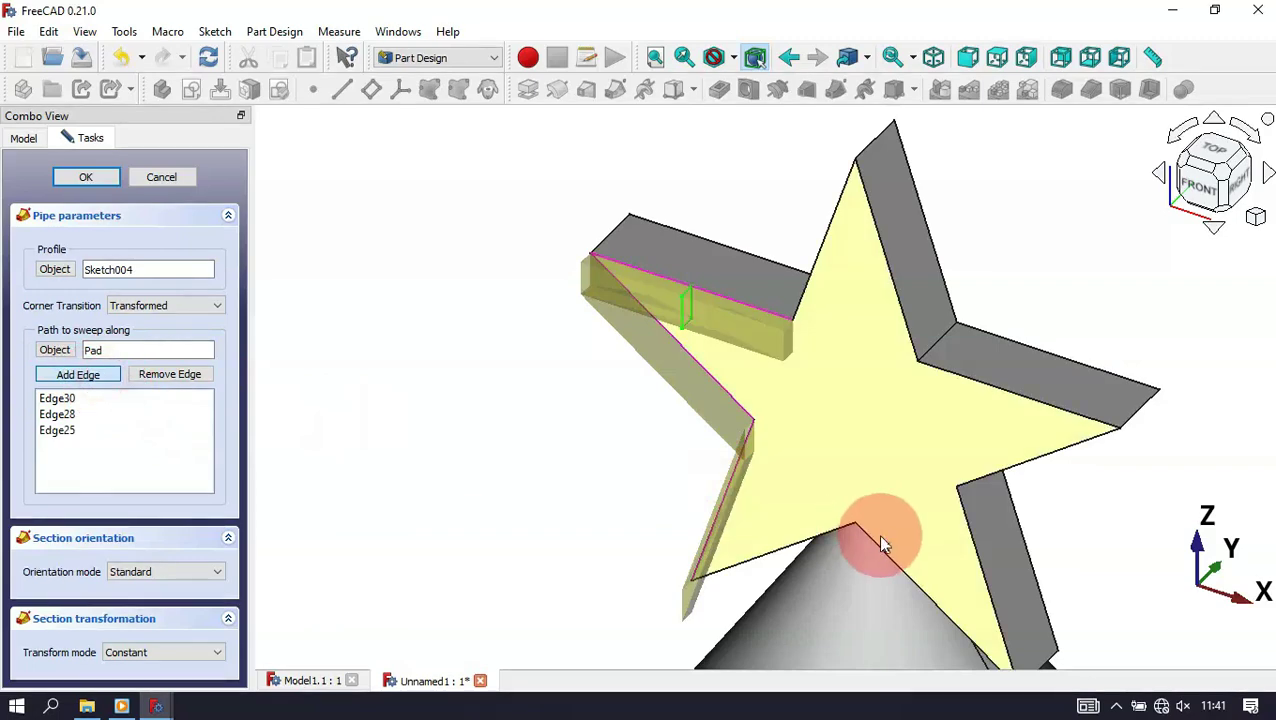
pyautogui.click(843, 524)
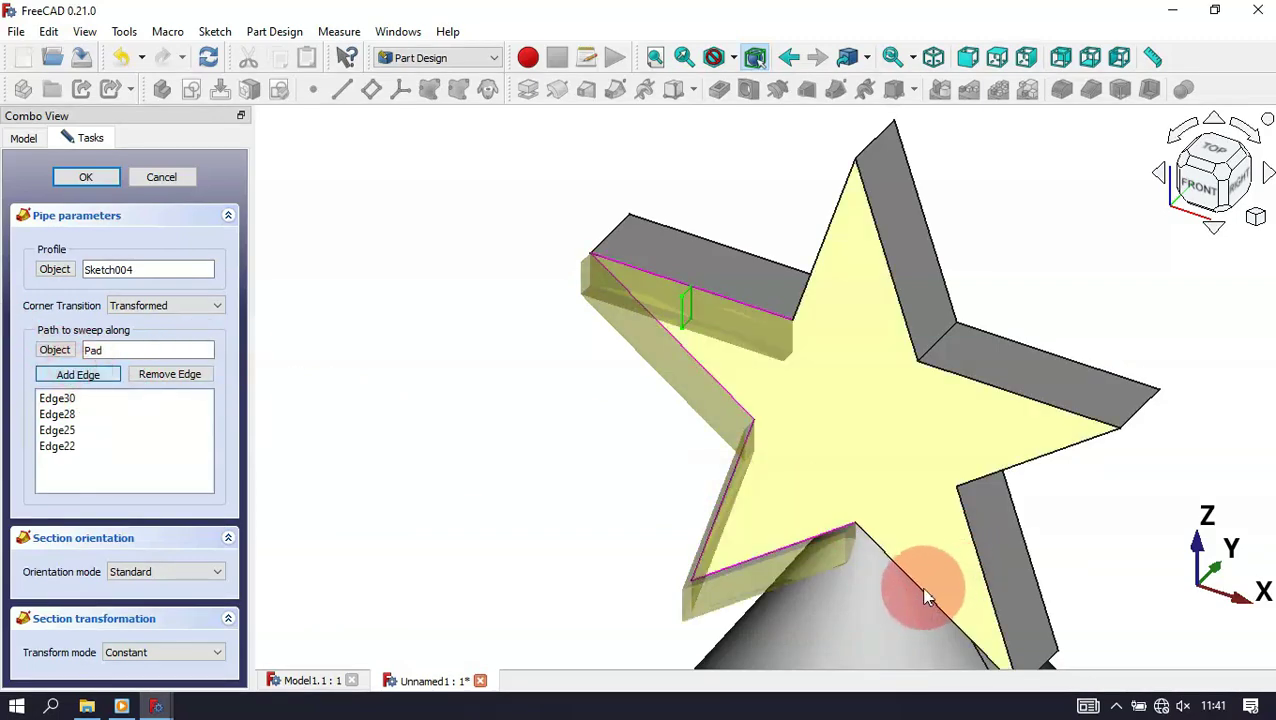
pyautogui.click(918, 590)
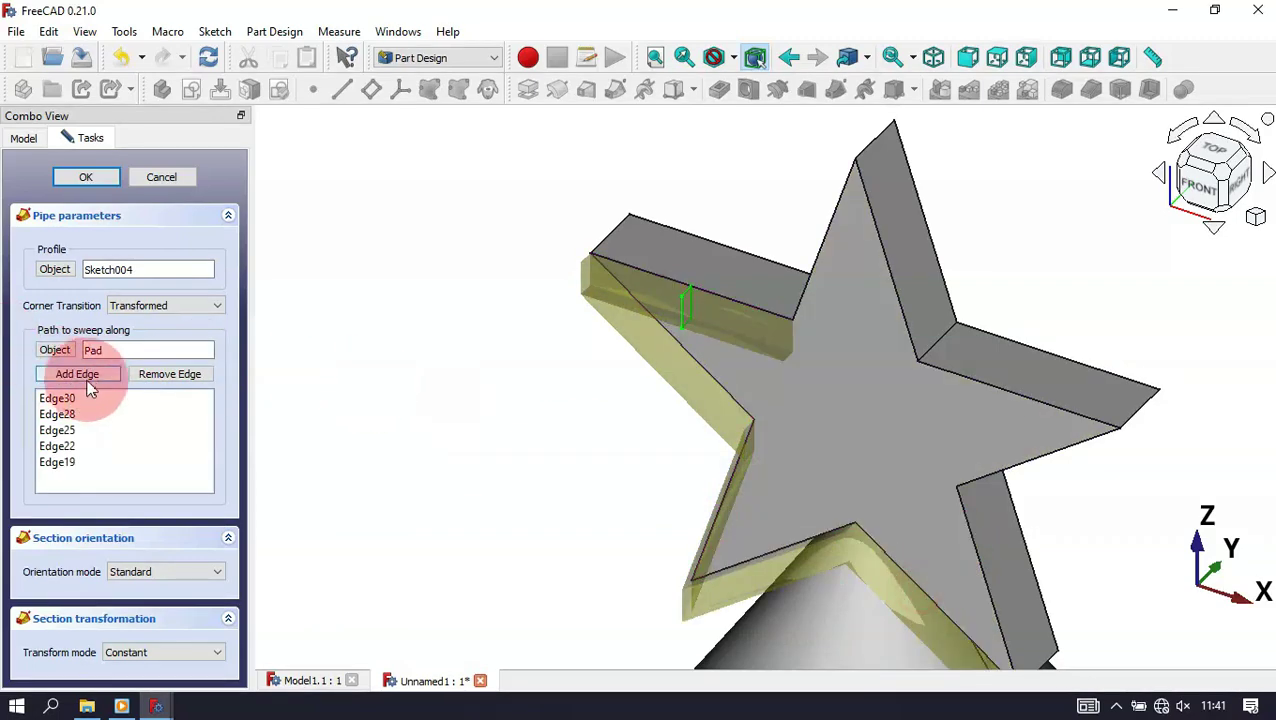
pyautogui.click(1012, 516)
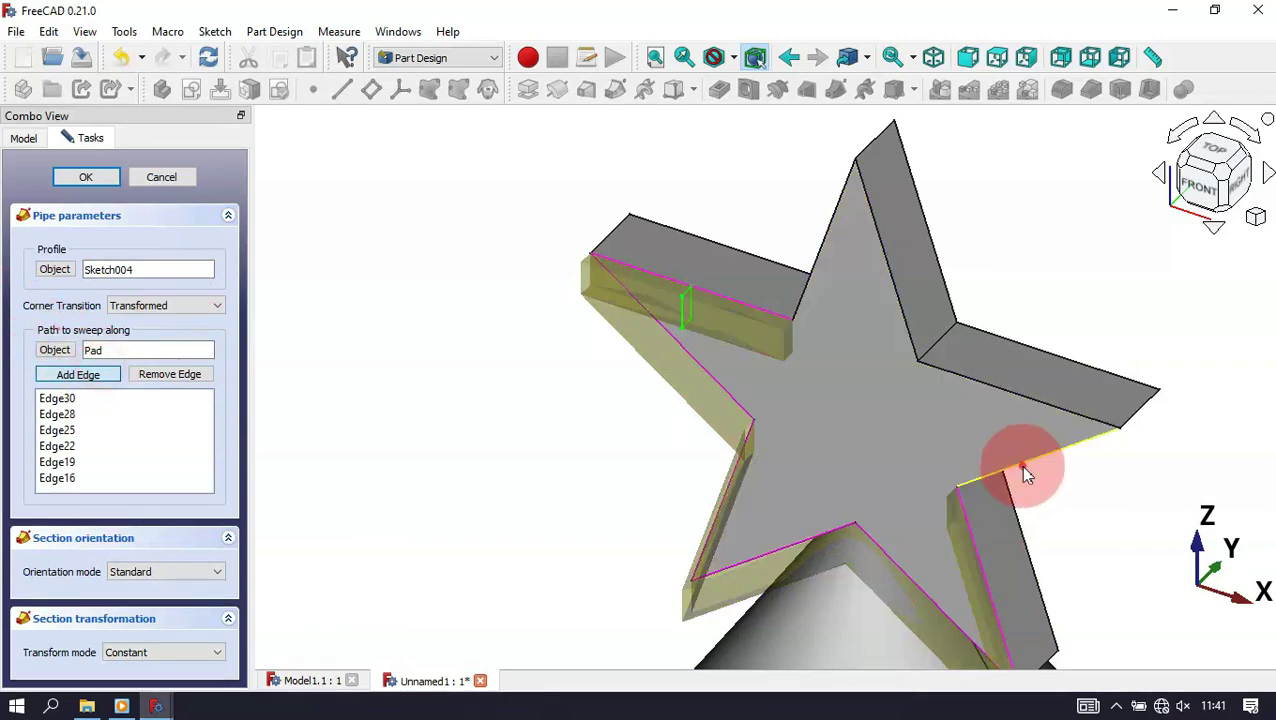
pyautogui.click(1020, 466)
pyautogui.click(74, 373)
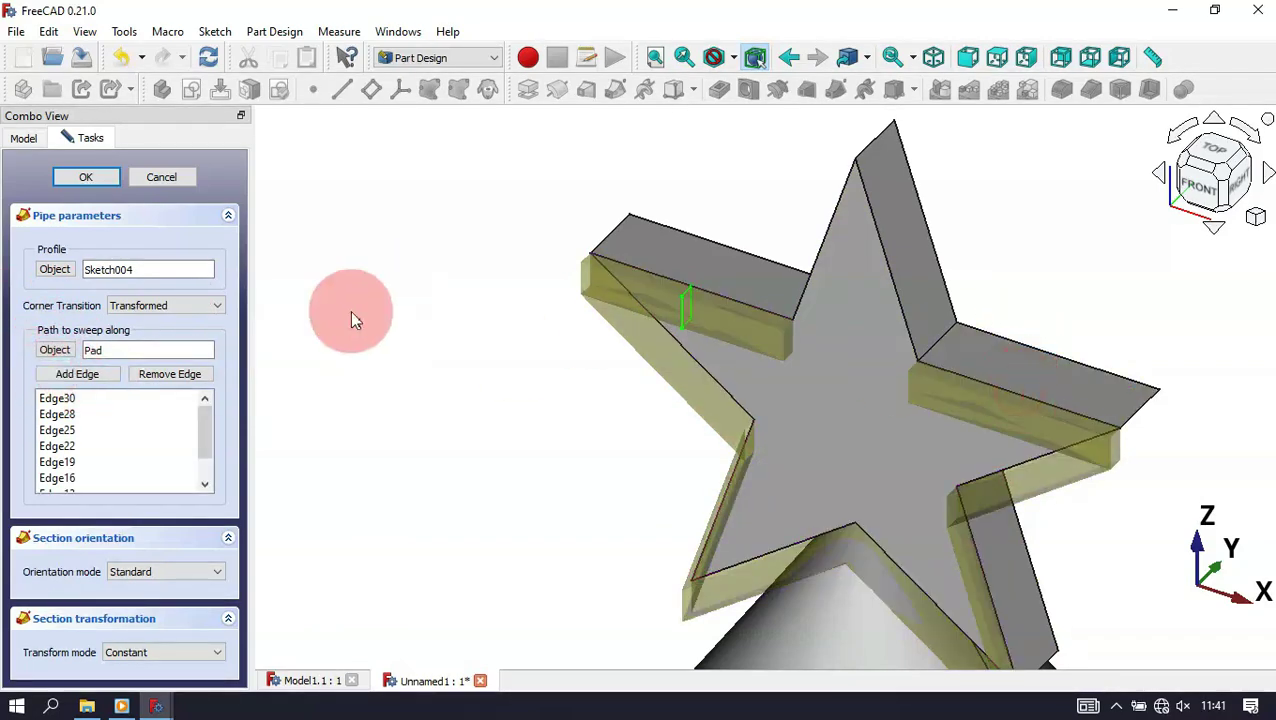
pyautogui.click(80, 372)
pyautogui.click(898, 287)
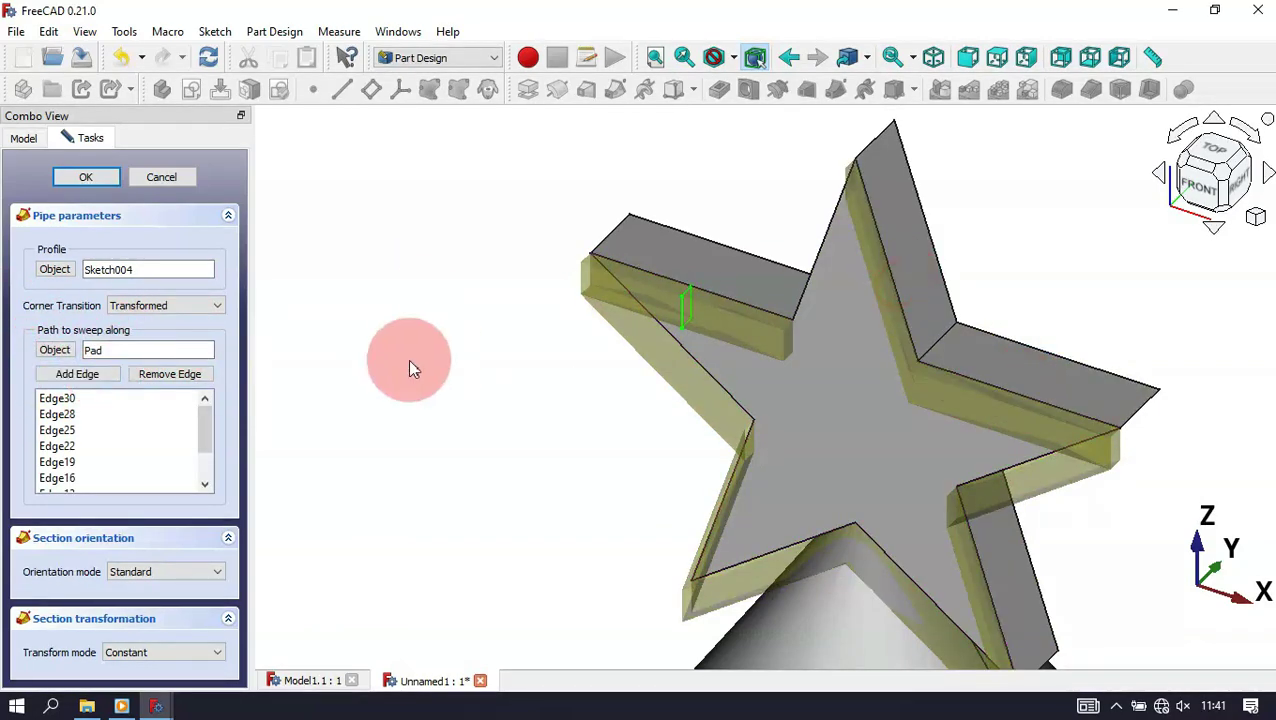
pyautogui.click(78, 374)
pyautogui.click(828, 229)
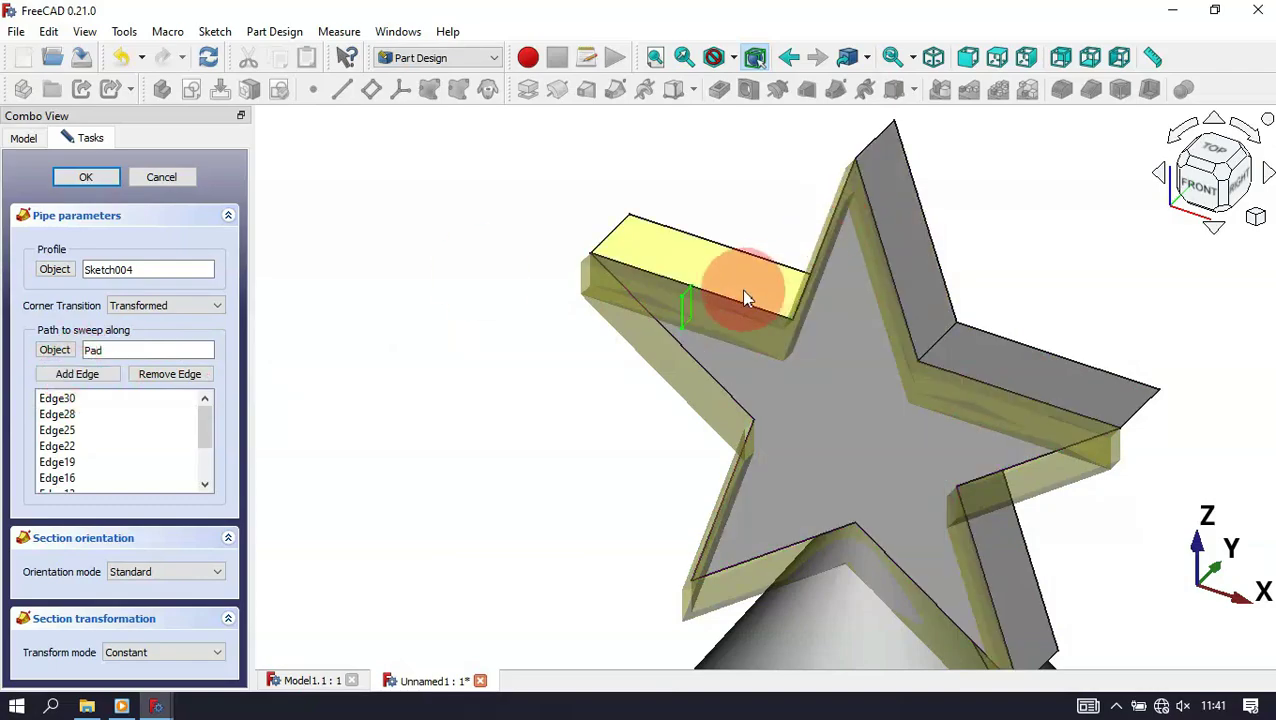
# Step: Set the pipe's corner transition to Right Corner and complete the additive pipe
pyautogui.scroll(-3, 741, 289)
pyautogui.moveTo(757, 558); pyautogui.dragTo(817, 544, button='middle')
pyautogui.scroll(-8, 823, 521)
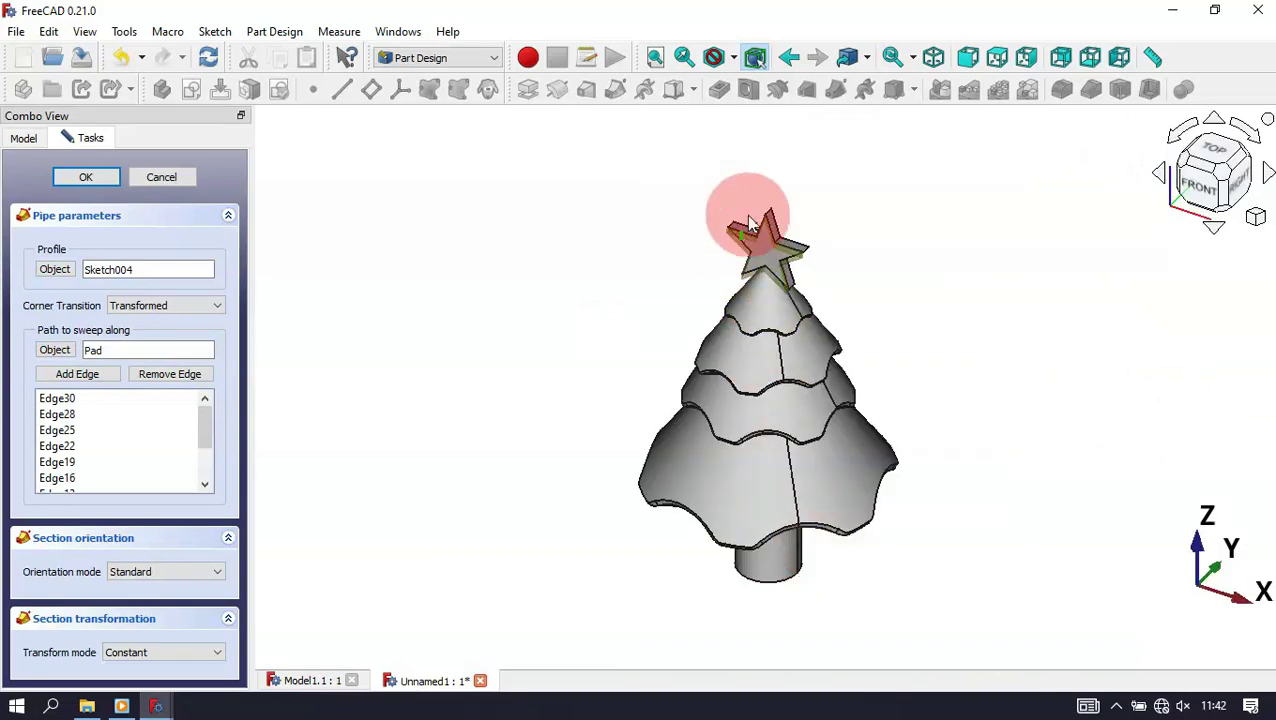
pyautogui.scroll(5, 780, 240)
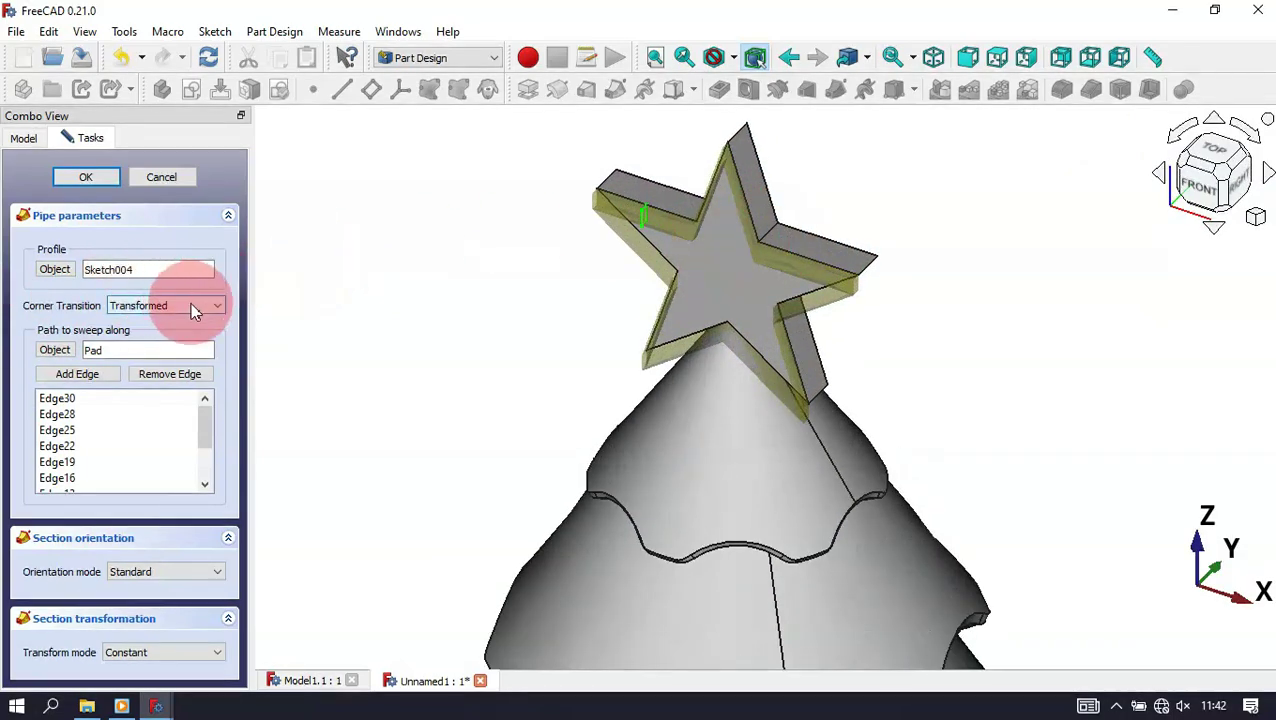
pyautogui.click(160, 307)
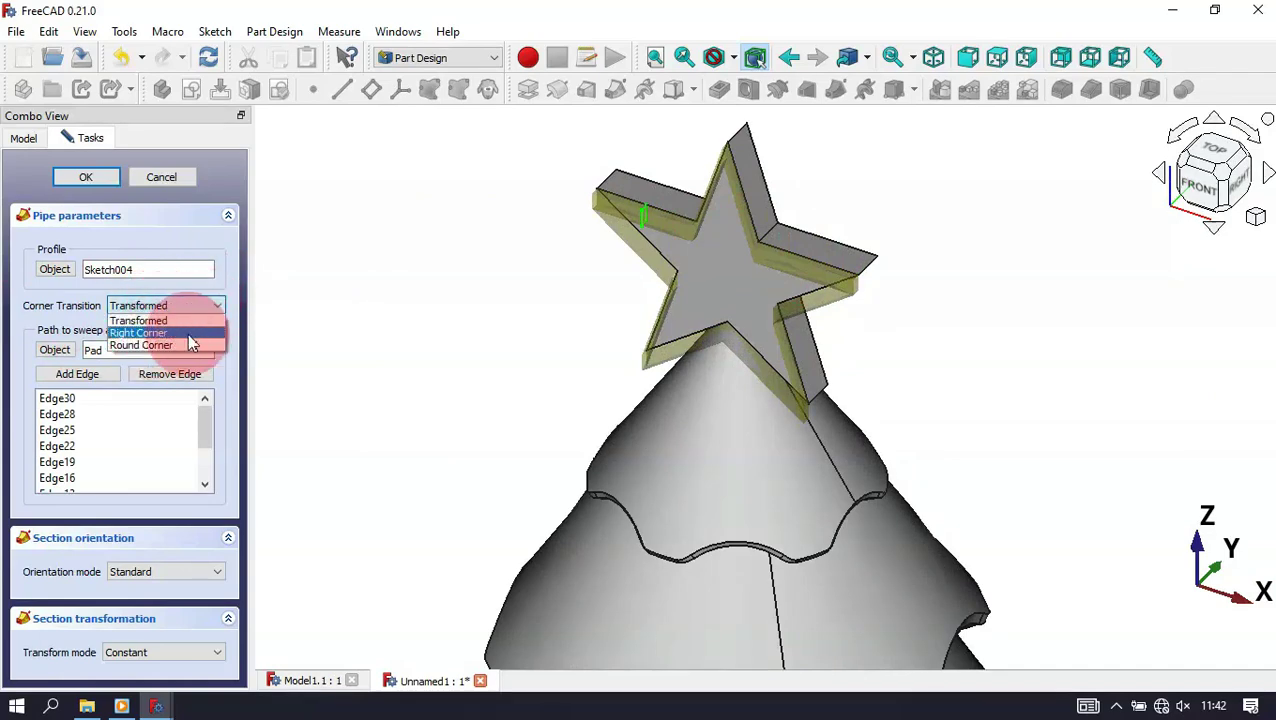
pyautogui.click(190, 340)
pyautogui.moveTo(571, 395)
pyautogui.mouseDown()
pyautogui.moveTo(661, 399)
pyautogui.moveTo(690, 367)
pyautogui.moveTo(664, 393)
pyautogui.mouseUp()
pyautogui.click(85, 175)
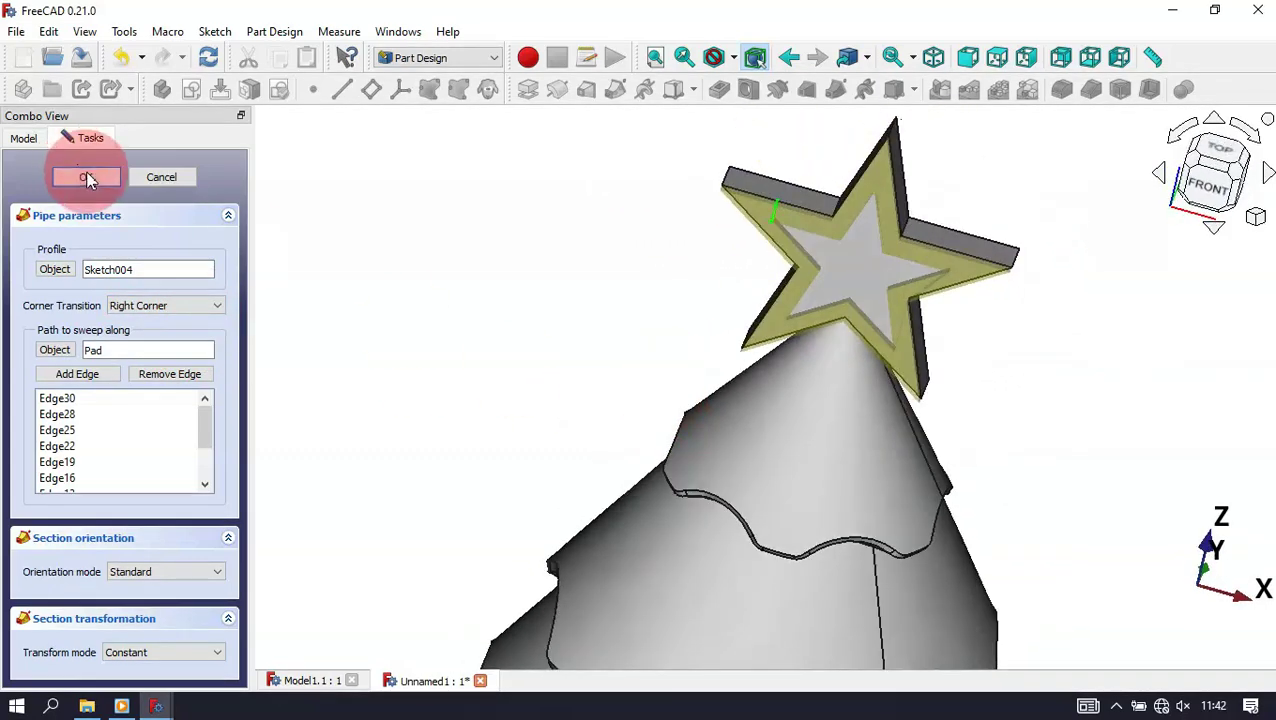
# Step: Mirror the additive pipe about the Base XZ plane onto the star's rear face
pyautogui.click(140, 306)
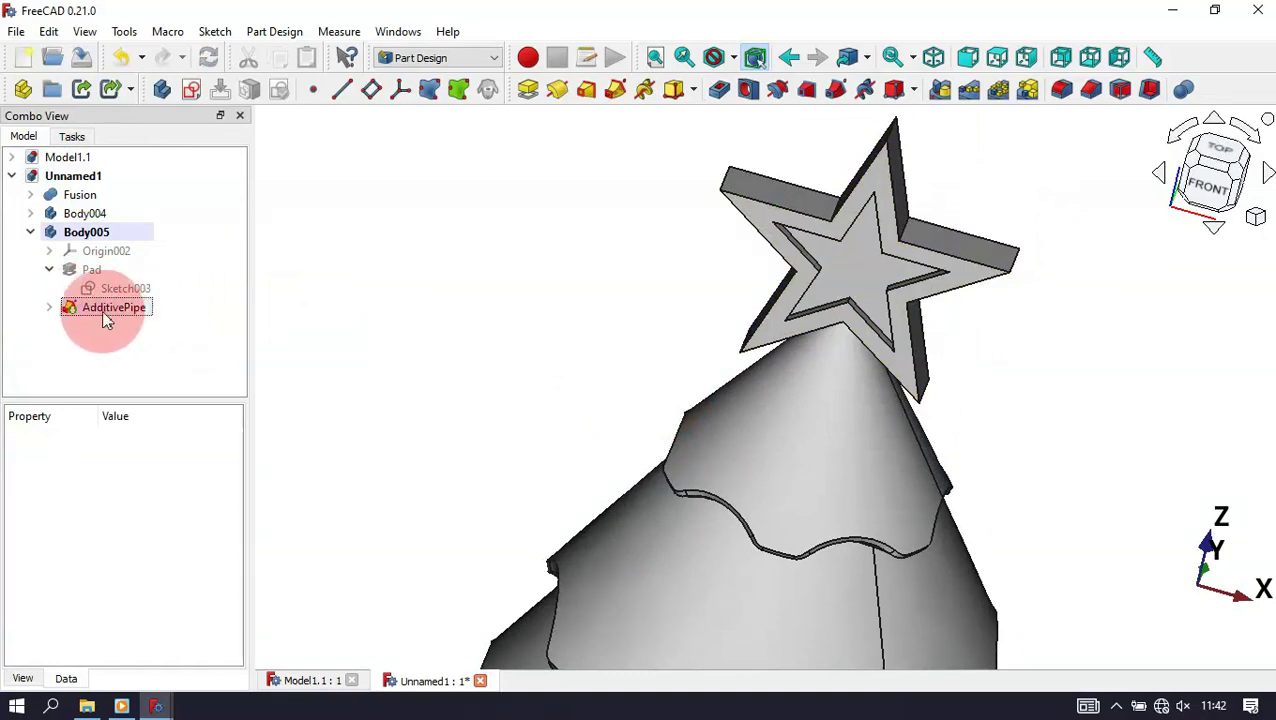
pyautogui.click(114, 309)
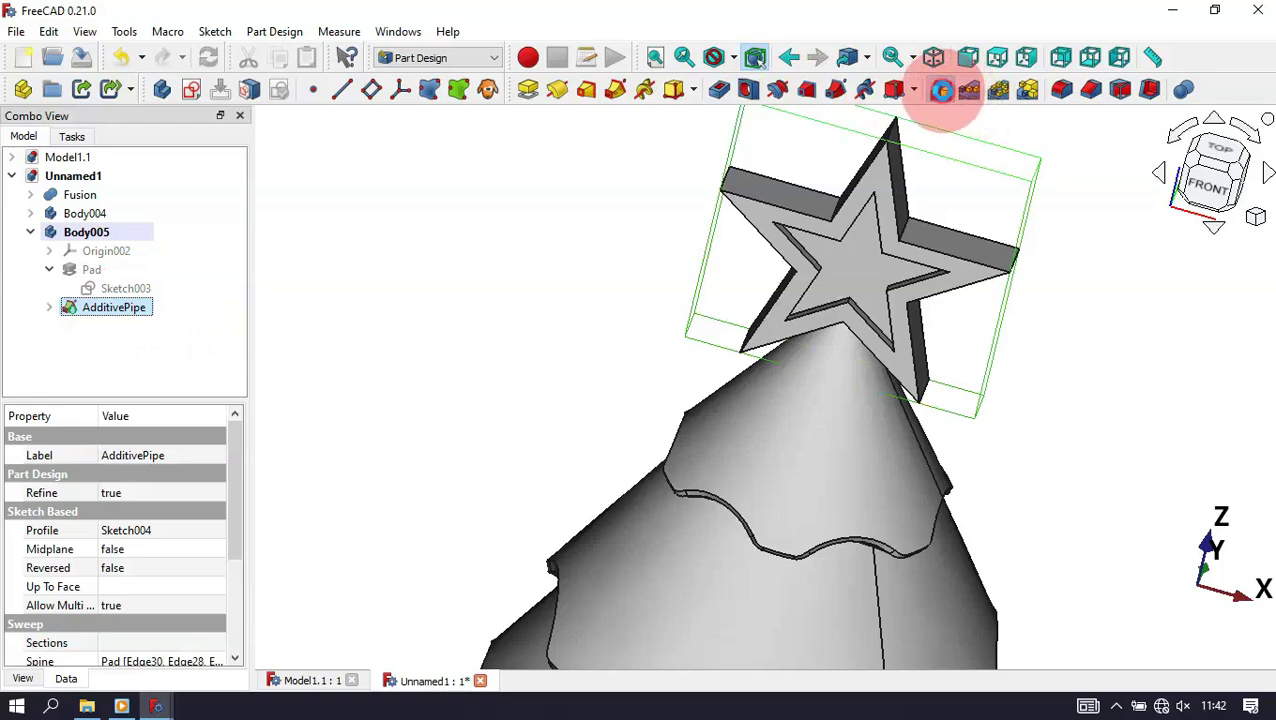
pyautogui.click(940, 91)
pyautogui.moveTo(1182, 379); pyautogui.dragTo(876, 428, button='middle')
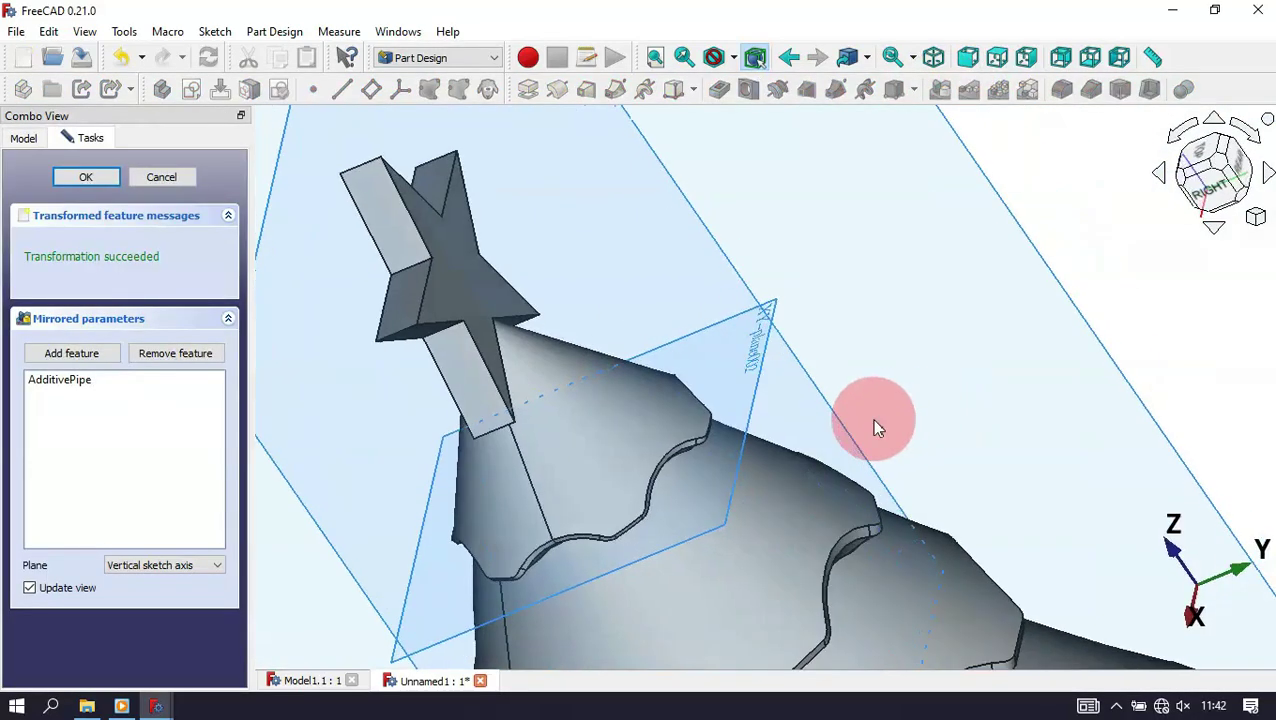
pyautogui.click(174, 565)
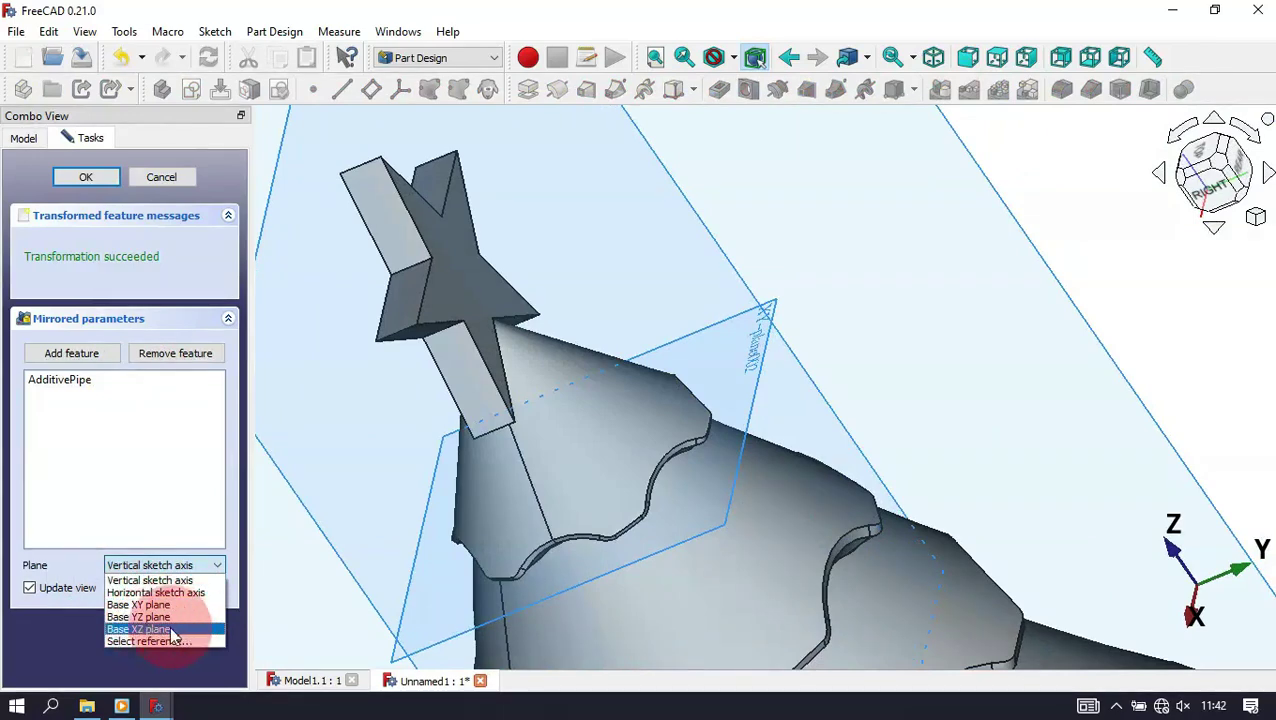
pyautogui.click(171, 630)
pyautogui.moveTo(830, 352); pyautogui.dragTo(446, 254)
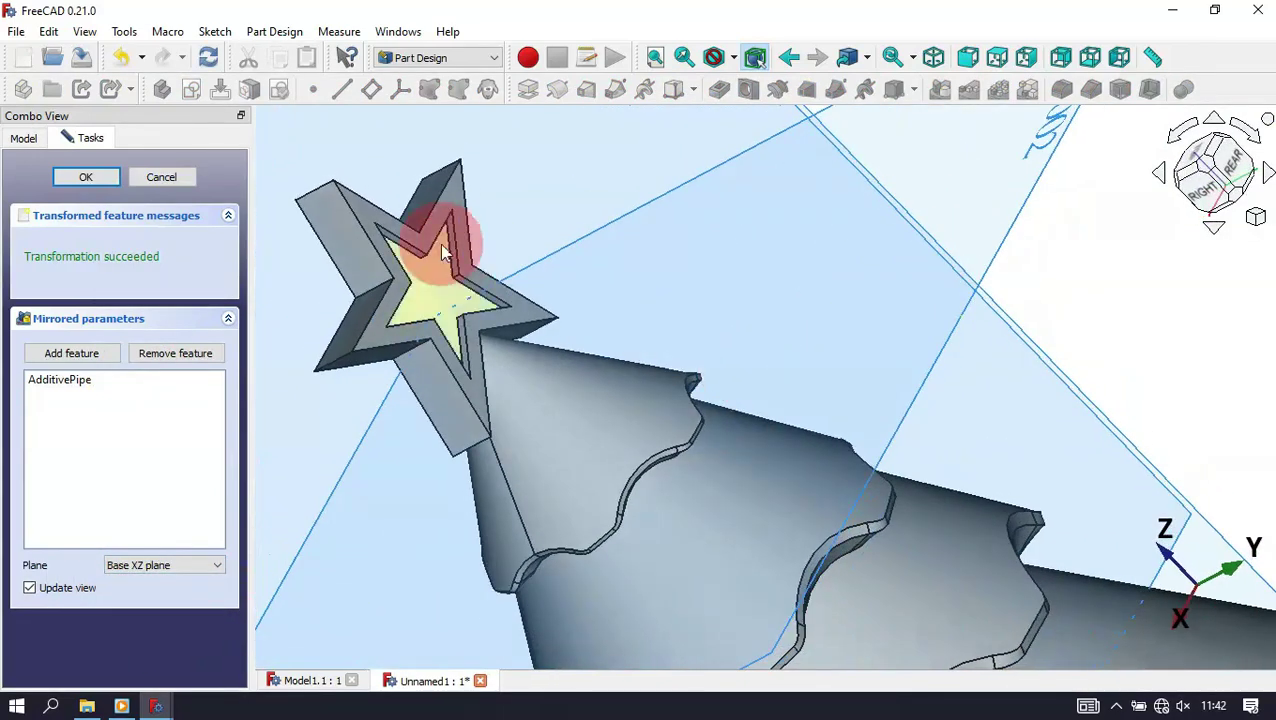
pyautogui.click(86, 180)
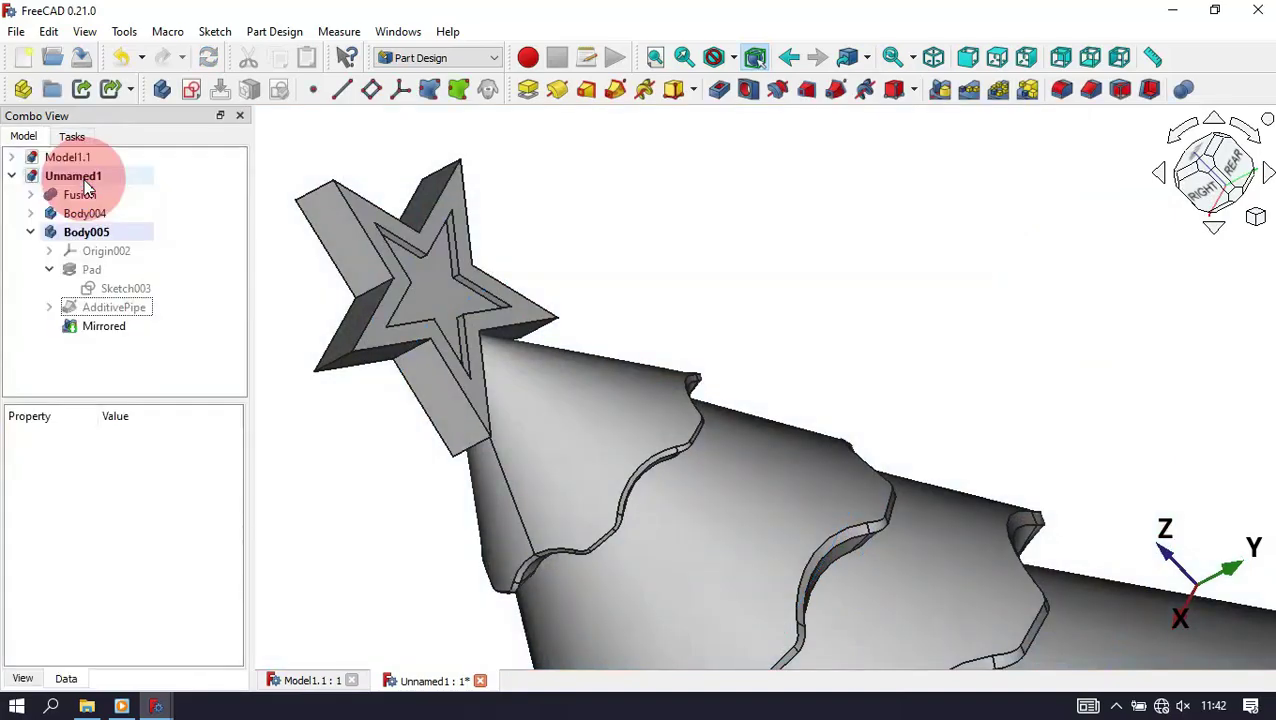
pyautogui.click(618, 243)
pyautogui.press('0')
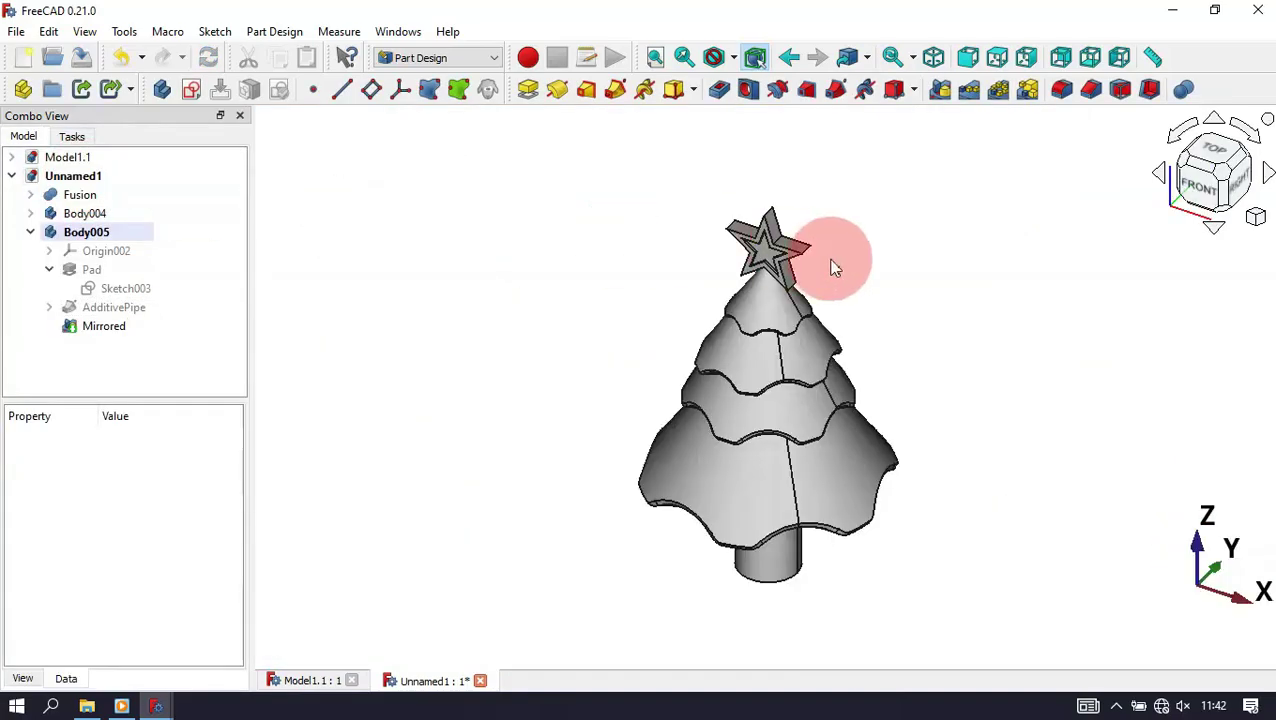
pyautogui.moveTo(666, 590); pyautogui.dragTo(755, 470)
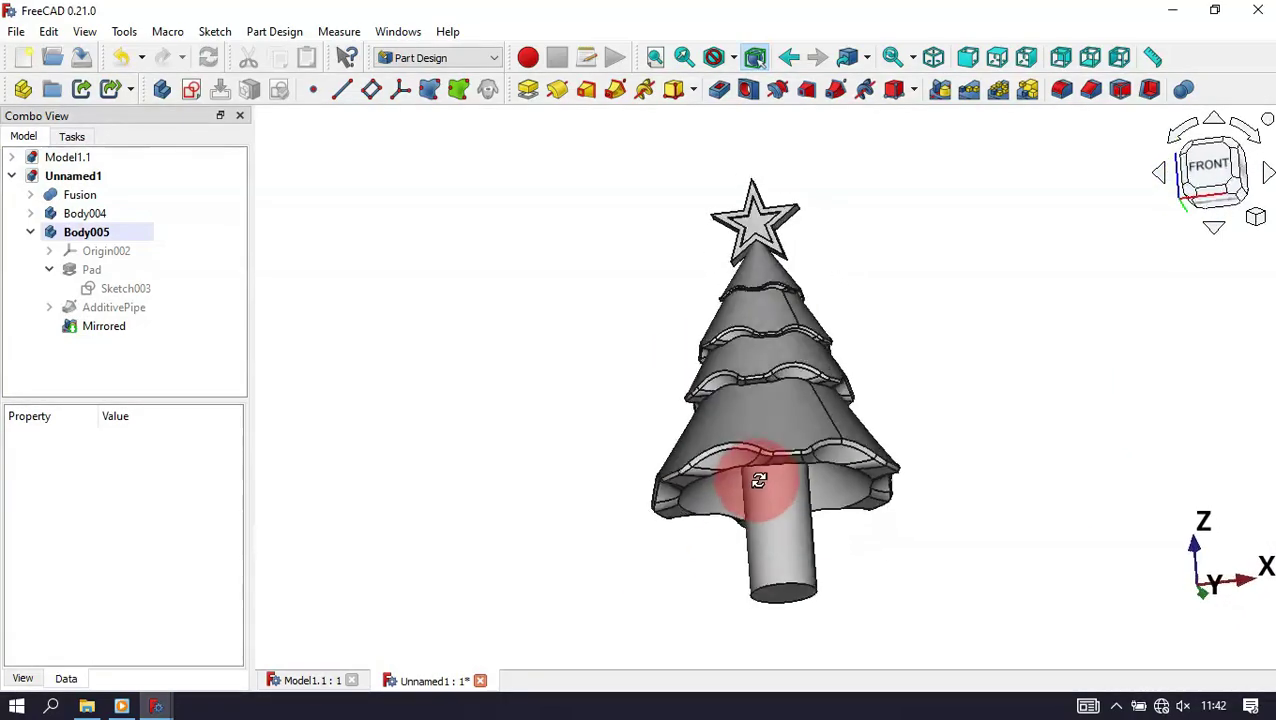
# Step: Compare the tree with the finished coloured model in the Model1.1 document
pyautogui.moveTo(920, 396); pyautogui.dragTo(888, 442)
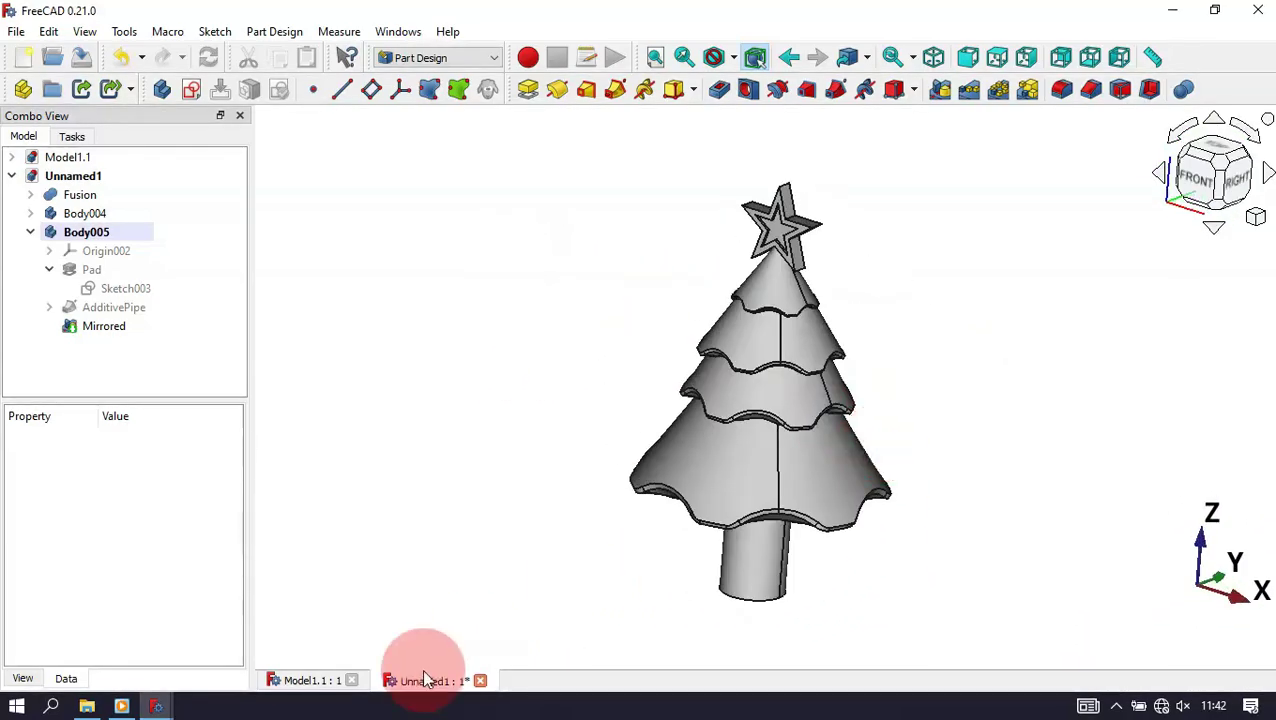
pyautogui.click(305, 688)
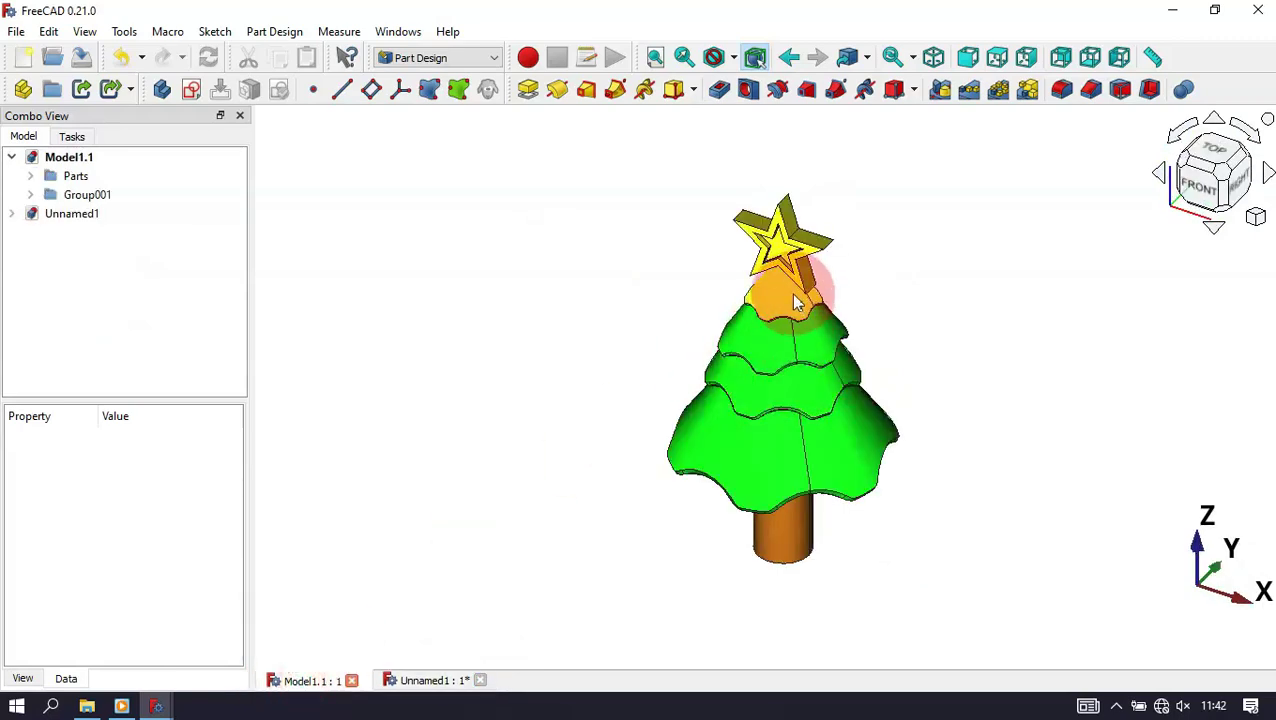
pyautogui.click(418, 683)
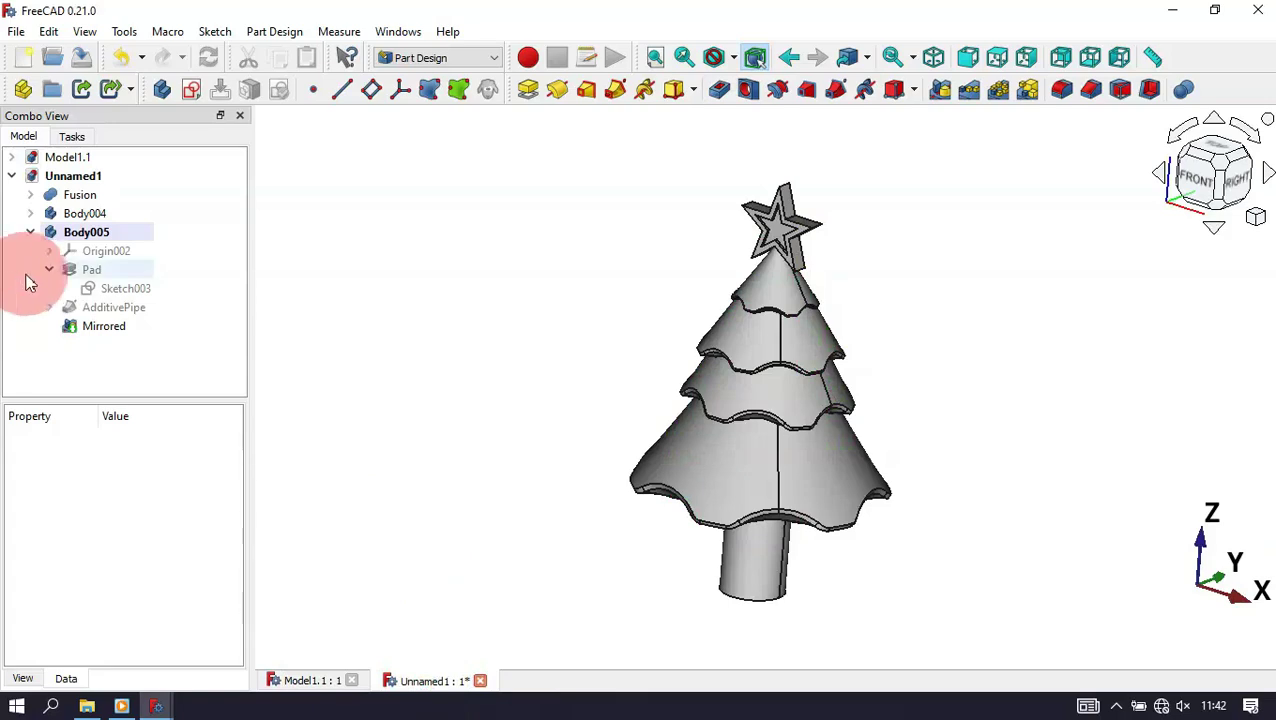
# Step: Rename the star's body, Body005, as Star and collapse its feature list
pyautogui.click(31, 232)
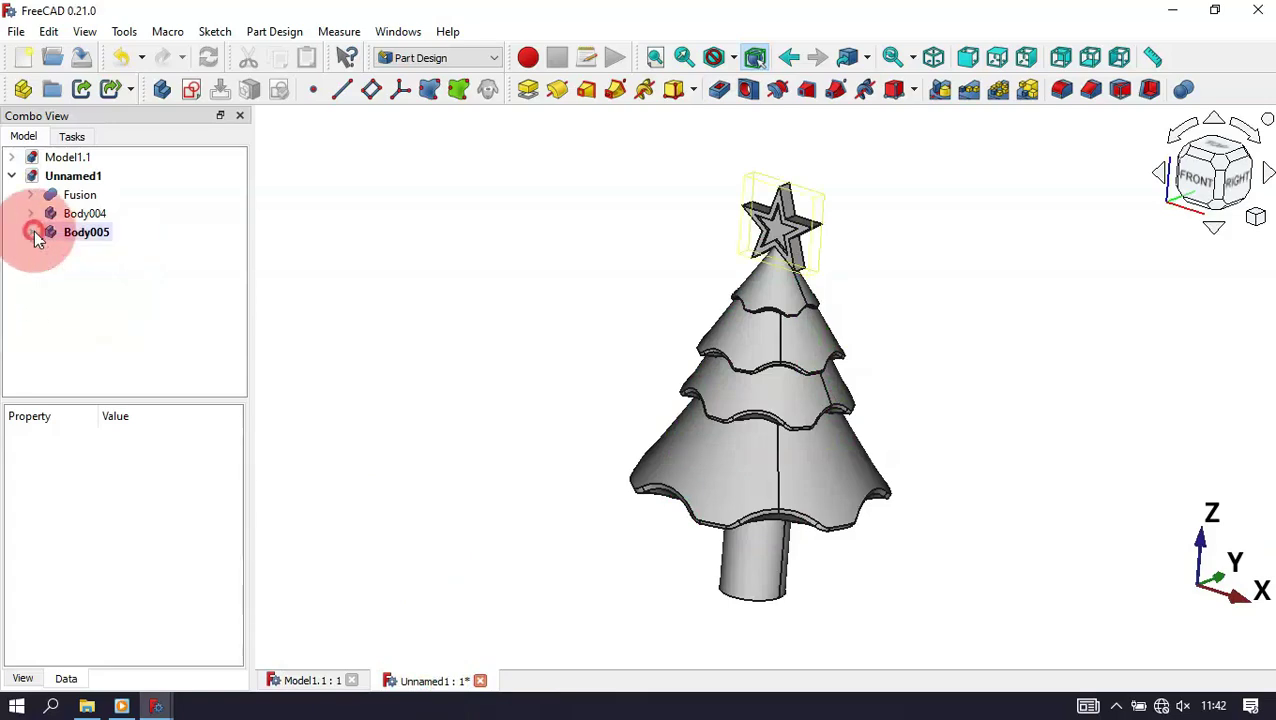
pyautogui.click(339, 255)
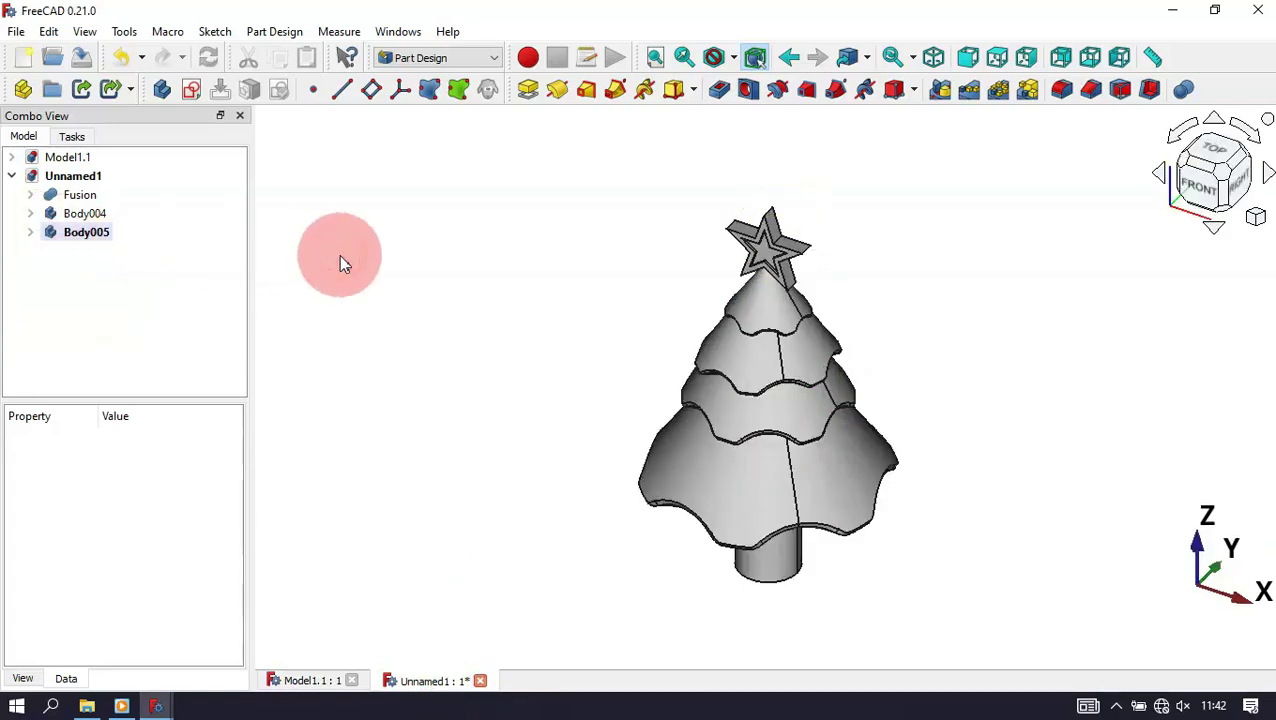
pyautogui.click(803, 253)
pyautogui.click(80, 234)
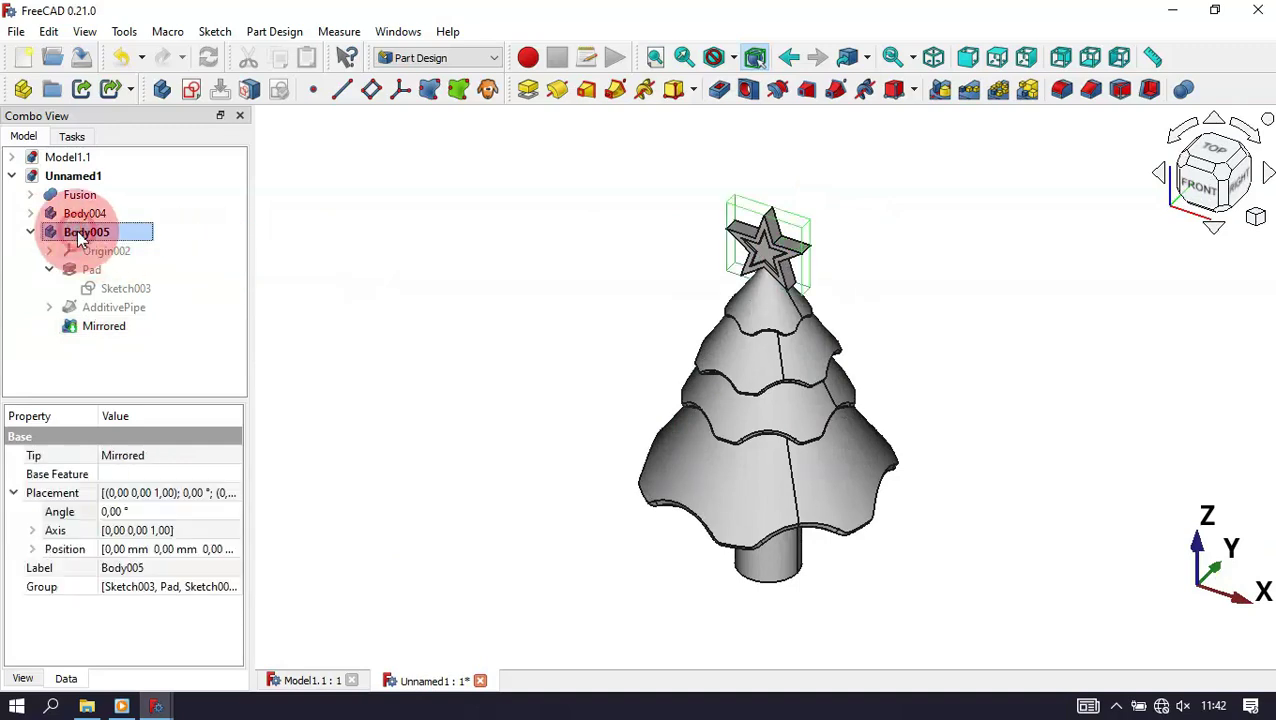
pyautogui.rightClick(80, 234)
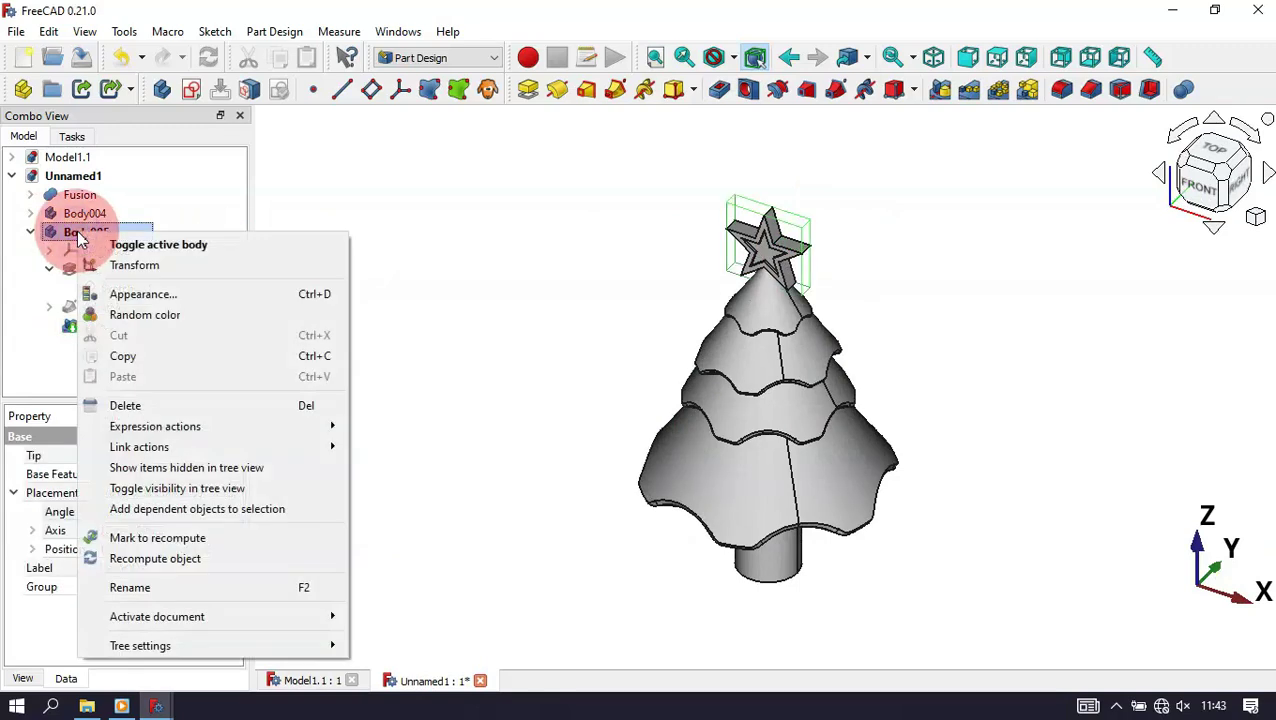
pyautogui.click(285, 590)
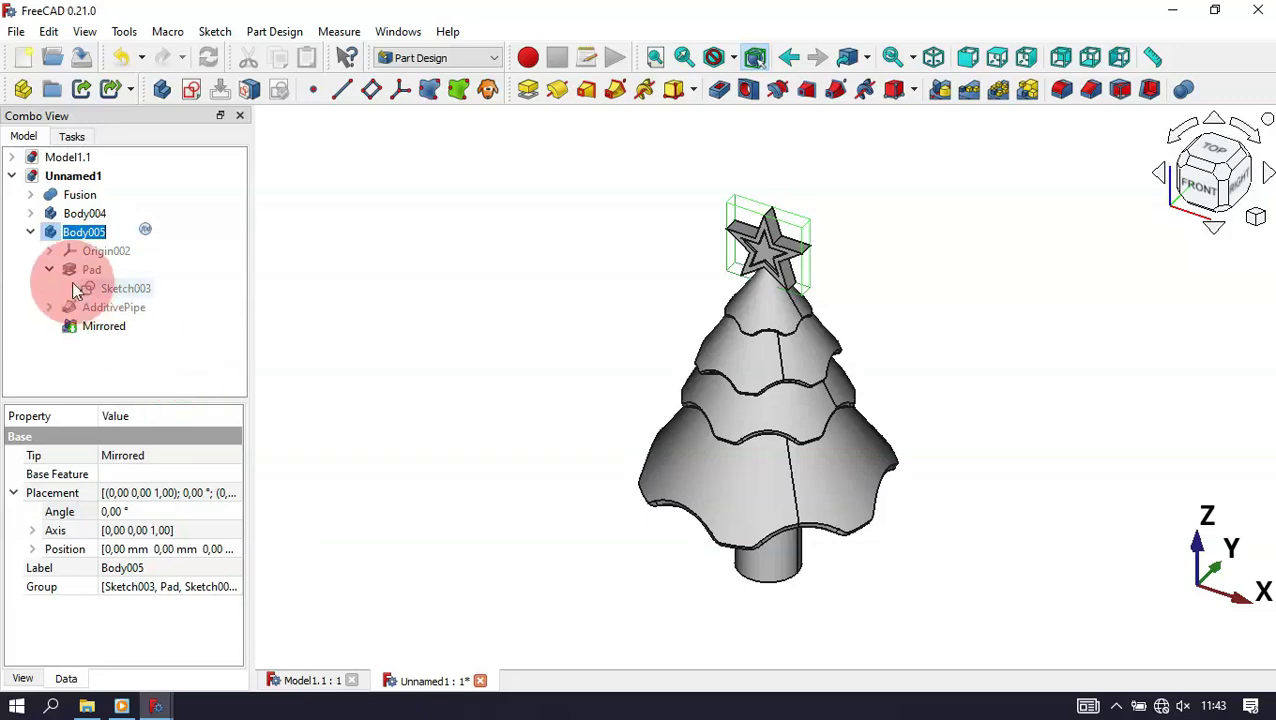
pyautogui.write('Star')
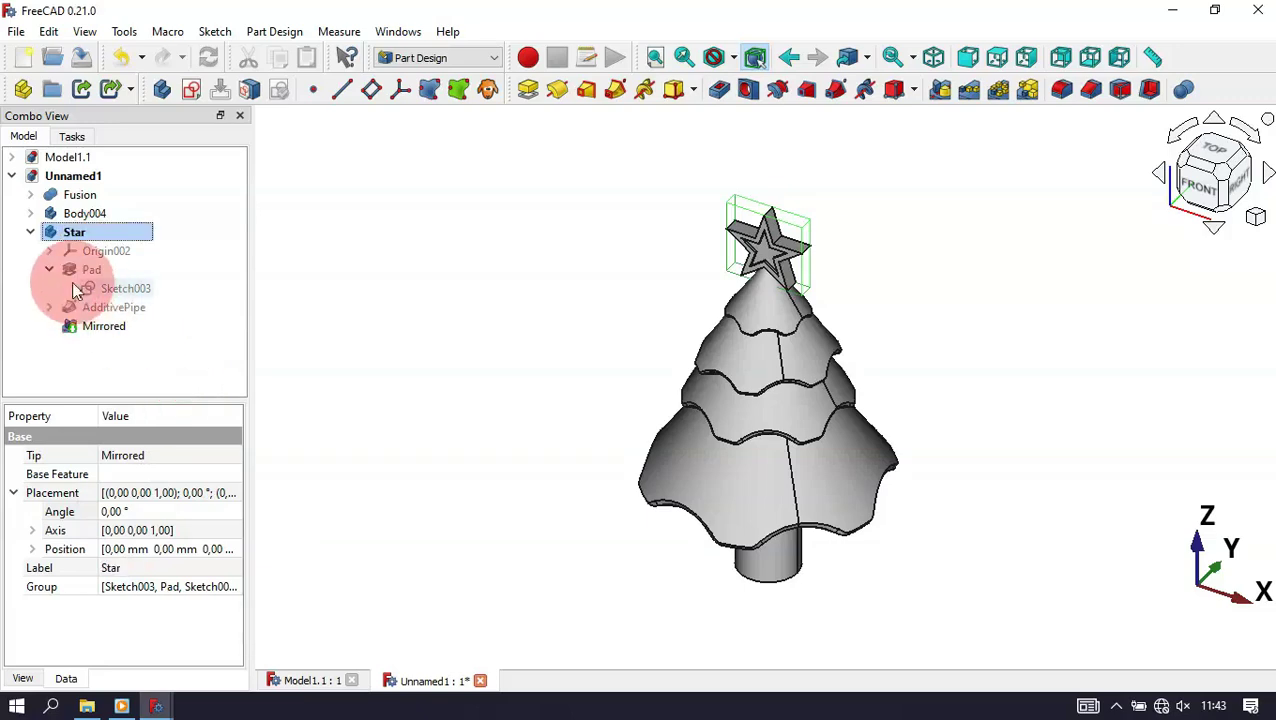
pyautogui.click(30, 232)
# Step: Rename the trunk's body, Body004, as Trunk
pyautogui.click(75, 216)
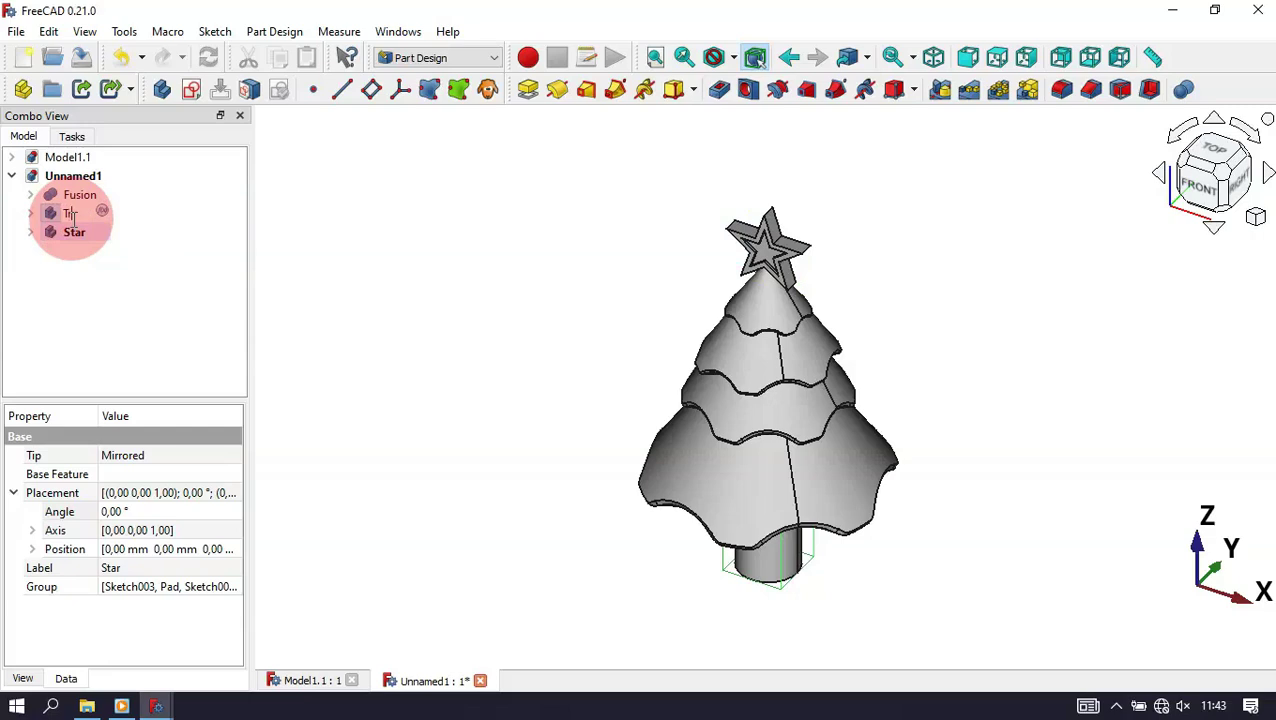
pyautogui.click(208, 306)
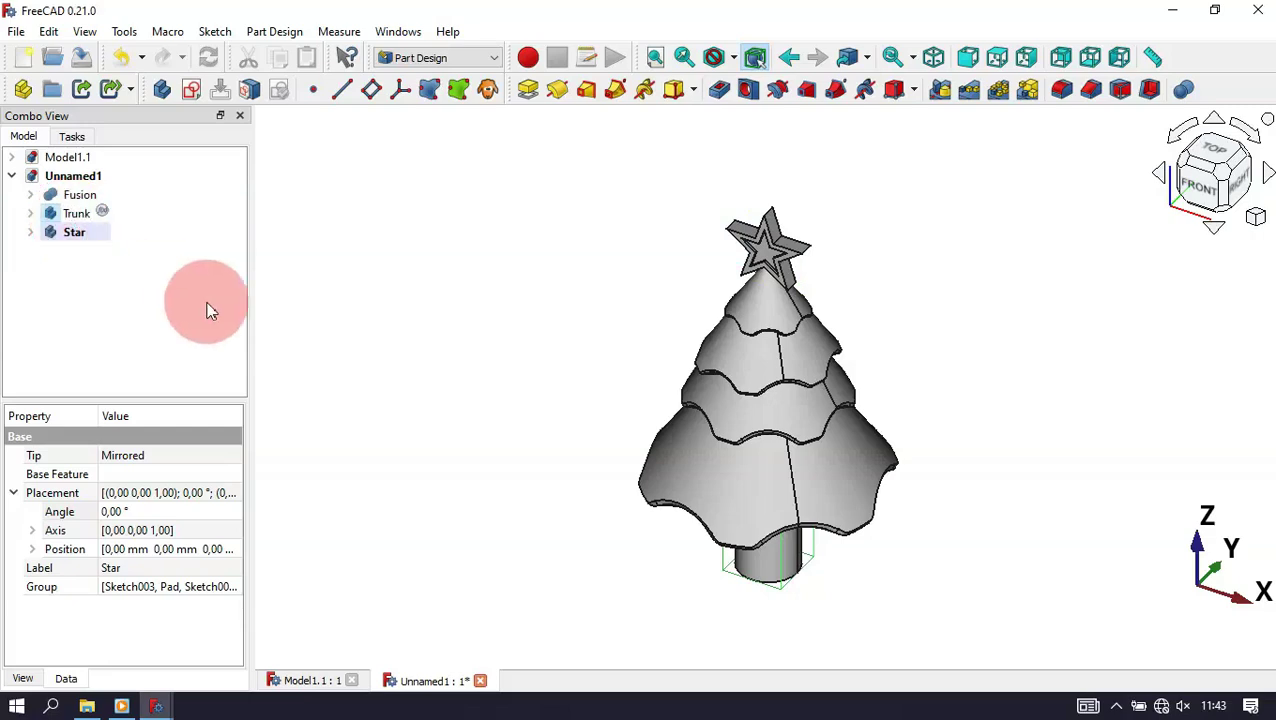
pyautogui.click(467, 330)
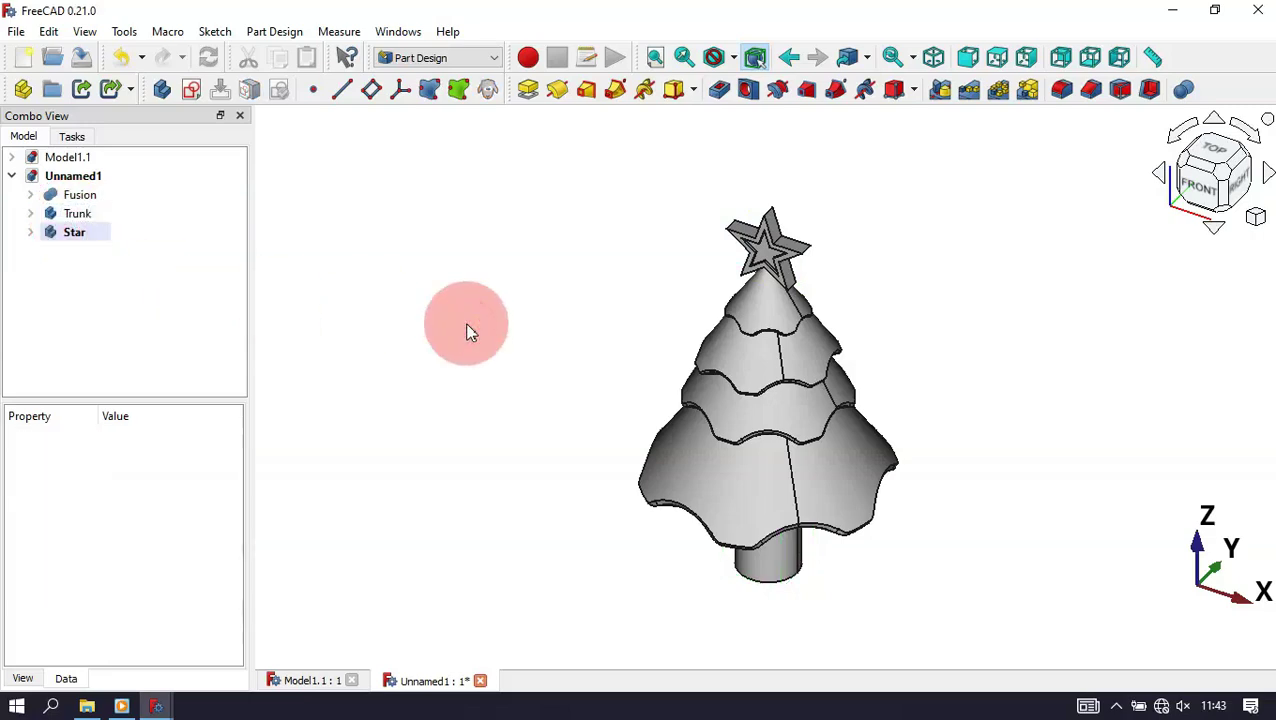
pyautogui.click(374, 298)
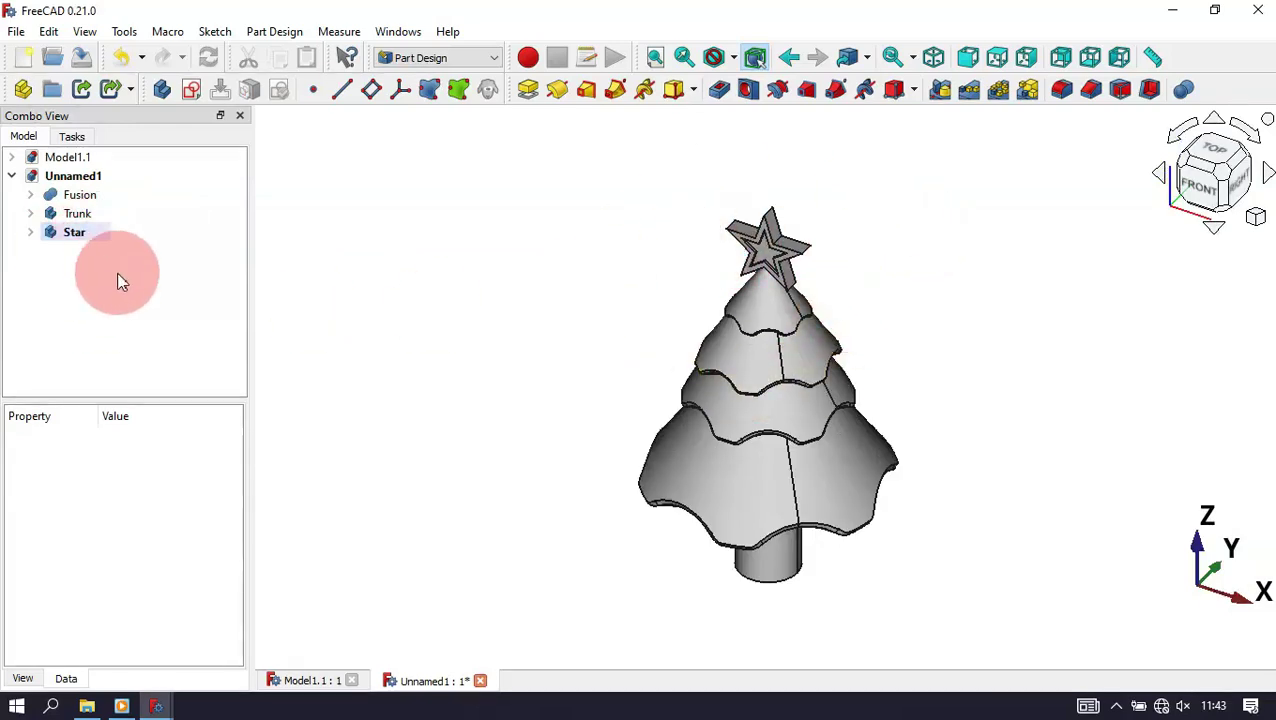
# Step: Set the appearance of Fusion, Trunk and Star to the Plastic material with line width 1 and point size 1
pyautogui.click(74, 232)
pyautogui.keyDown('shift'); pyautogui.click(72, 197); pyautogui.keyUp('shift')
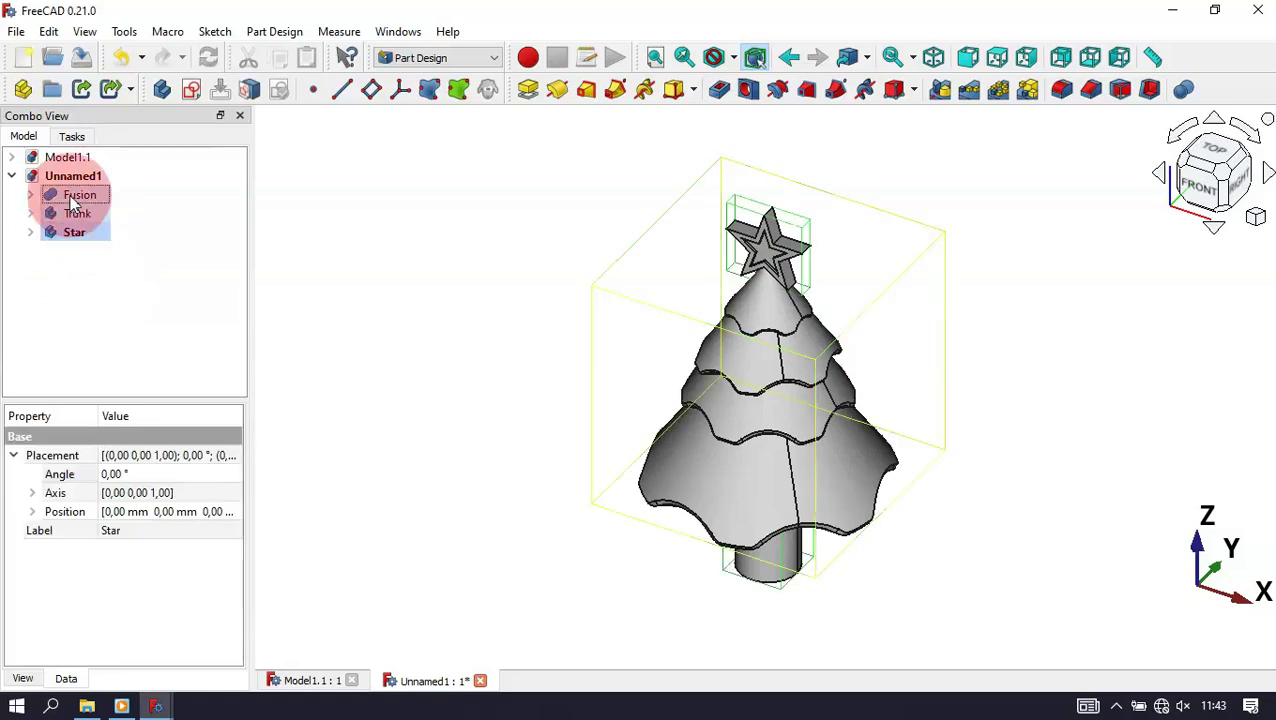
pyautogui.rightClick(72, 200)
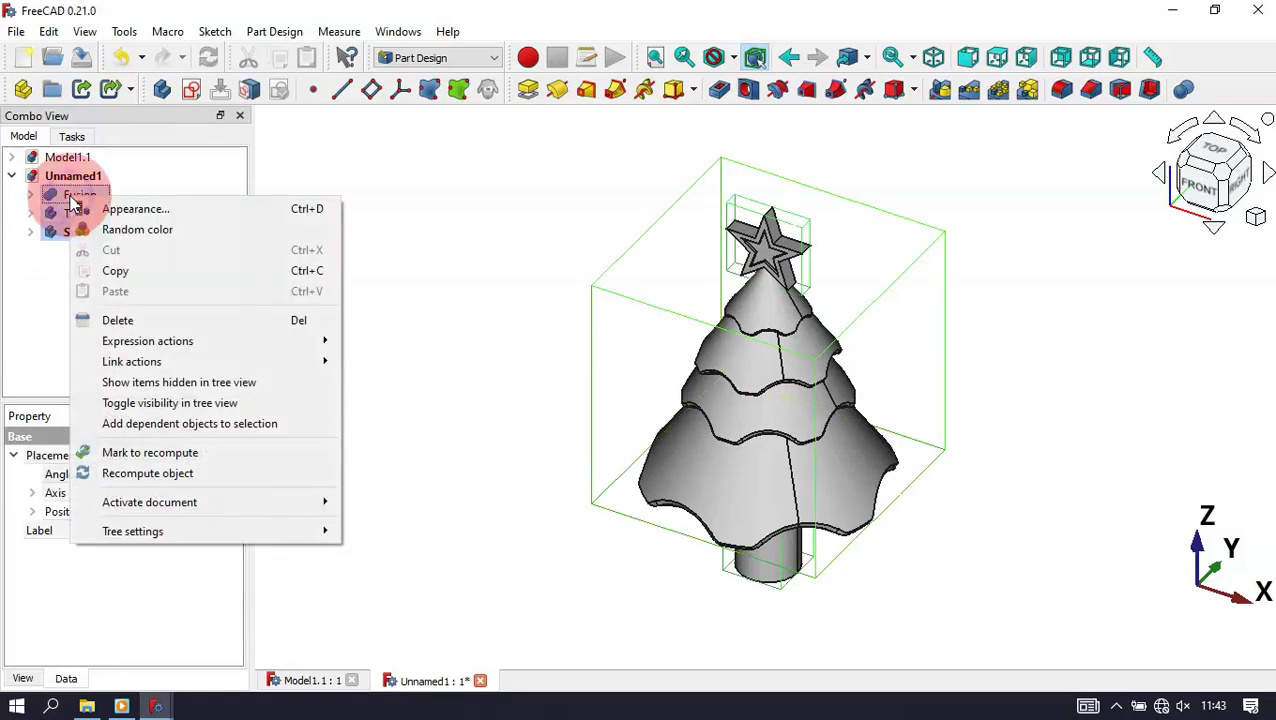
pyautogui.click(237, 212)
pyautogui.click(88, 362)
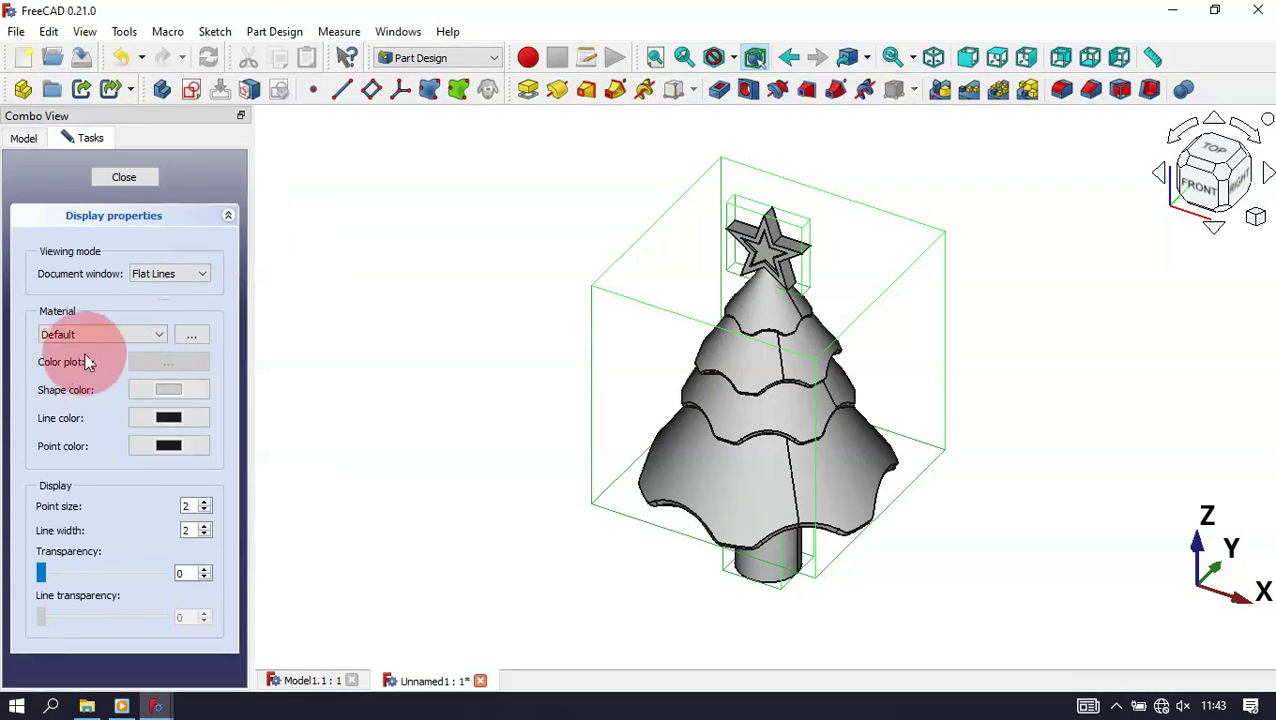
pyautogui.click(116, 345)
pyautogui.moveTo(159, 362); pyautogui.dragTo(160, 477)
pyautogui.click(97, 386)
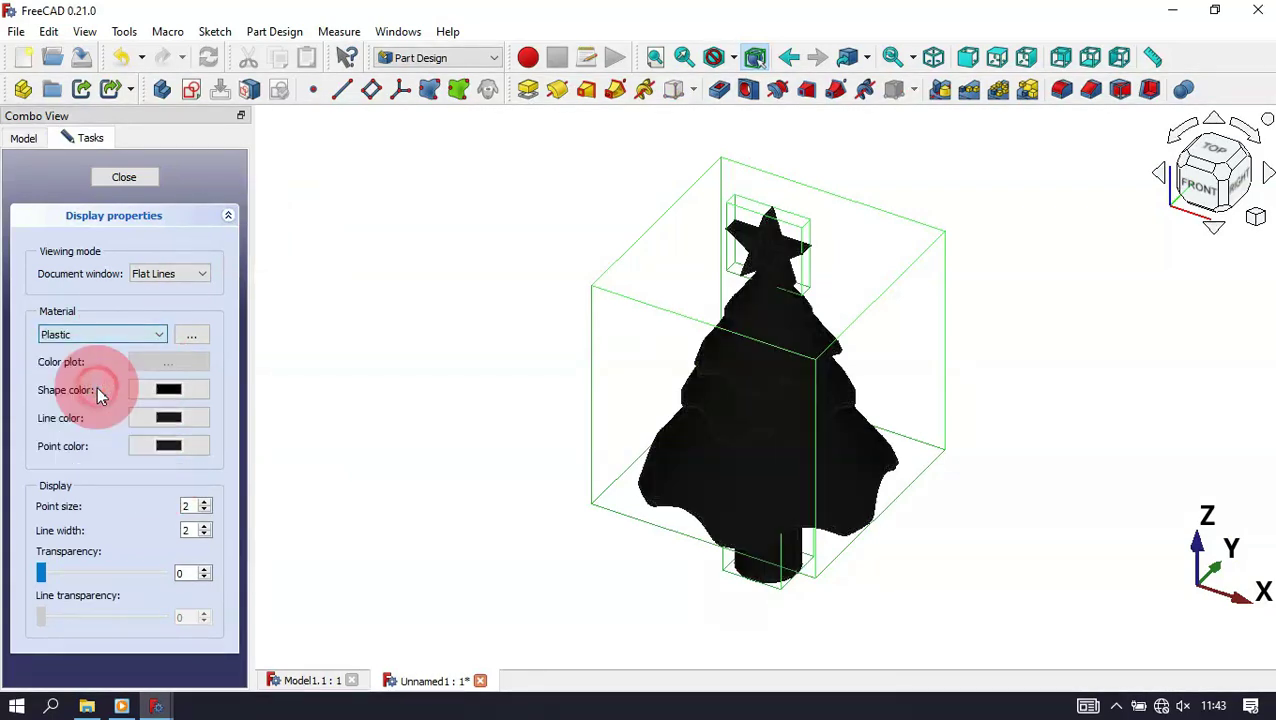
pyautogui.click(205, 535)
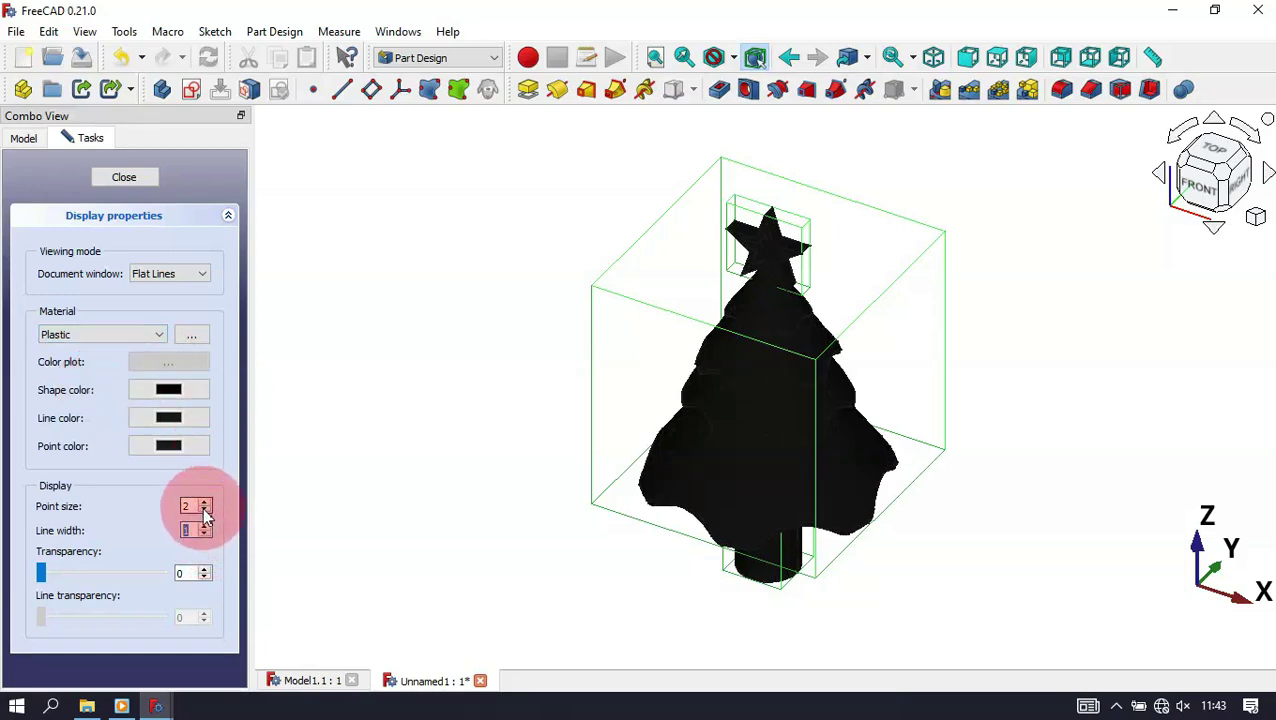
# Step: Set the shape color of all three selected objects to bright green, #00ff00
pyautogui.click(166, 386)
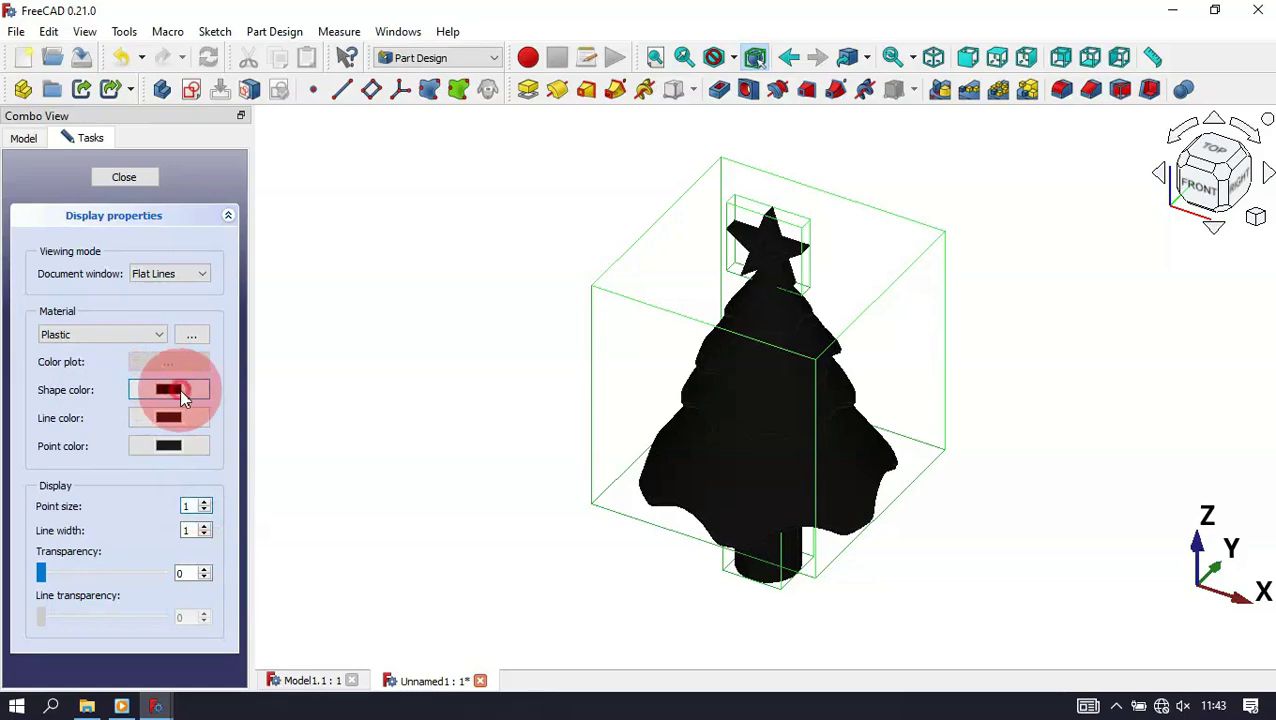
pyautogui.click(590, 216)
pyautogui.click(580, 218)
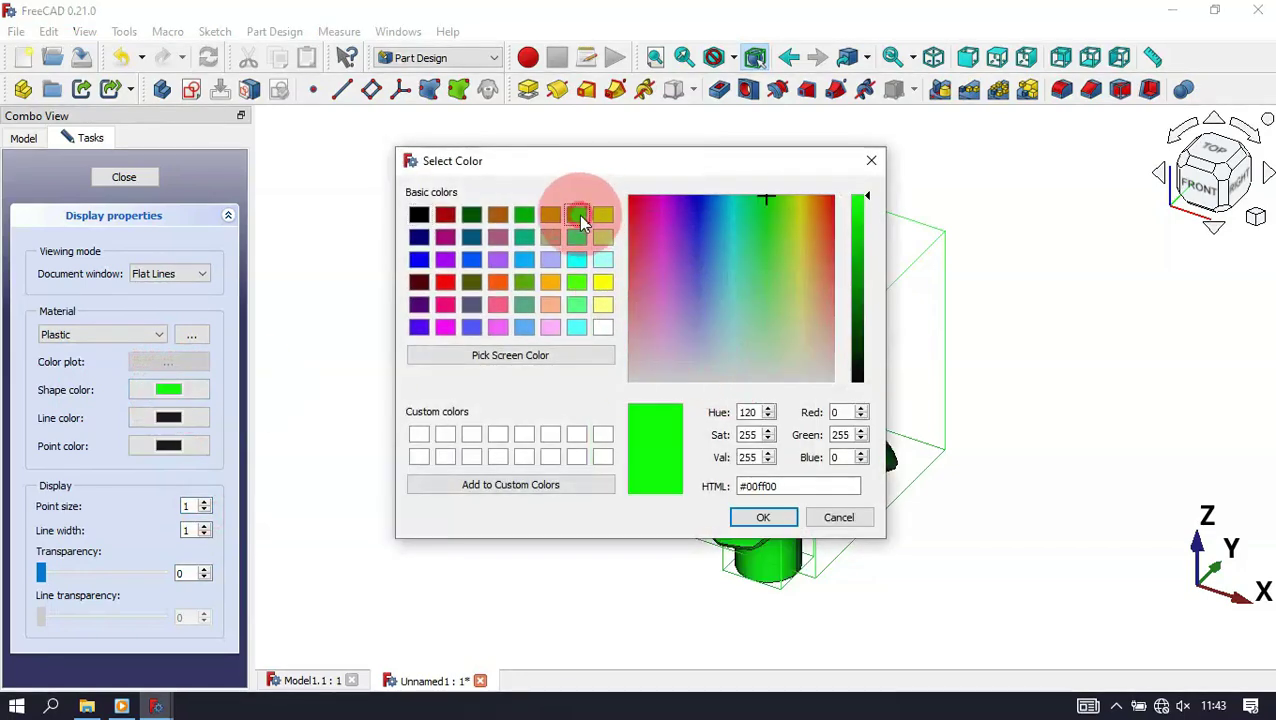
pyautogui.click(761, 518)
pyautogui.click(950, 444)
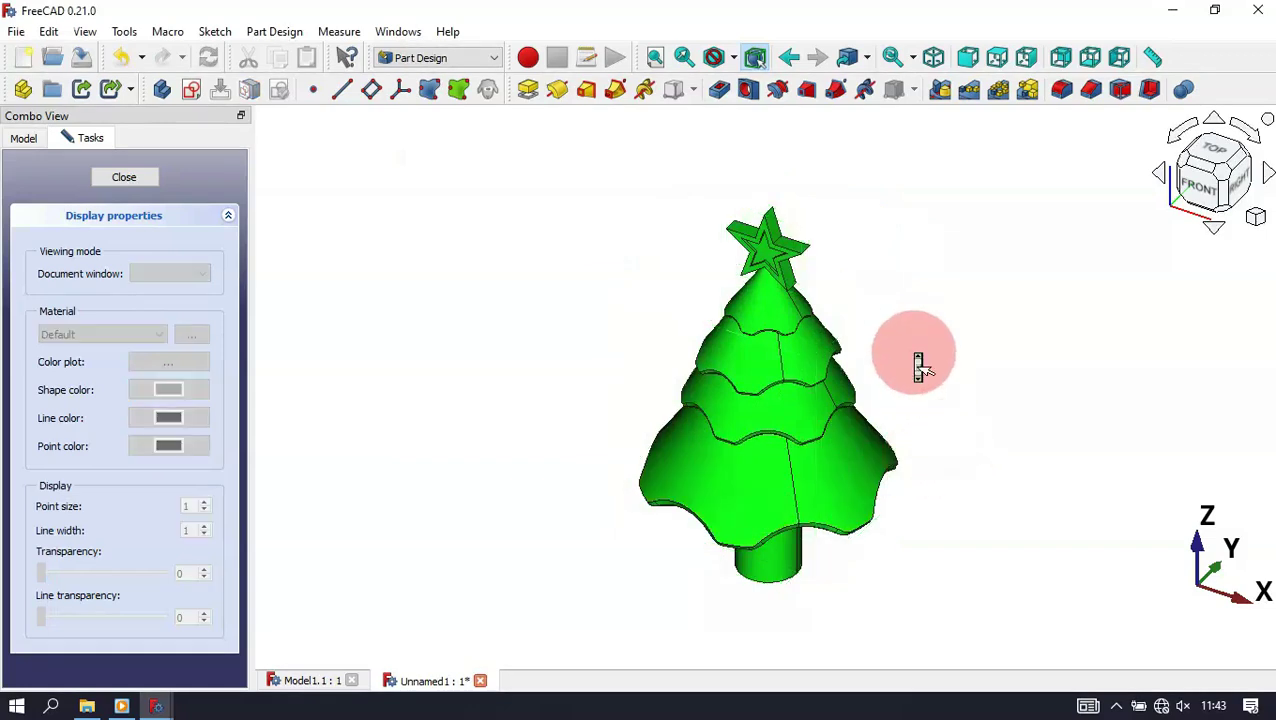
# Step: Set the star's shape color to yellow, #ffff00
pyautogui.scroll(1, 918, 367)
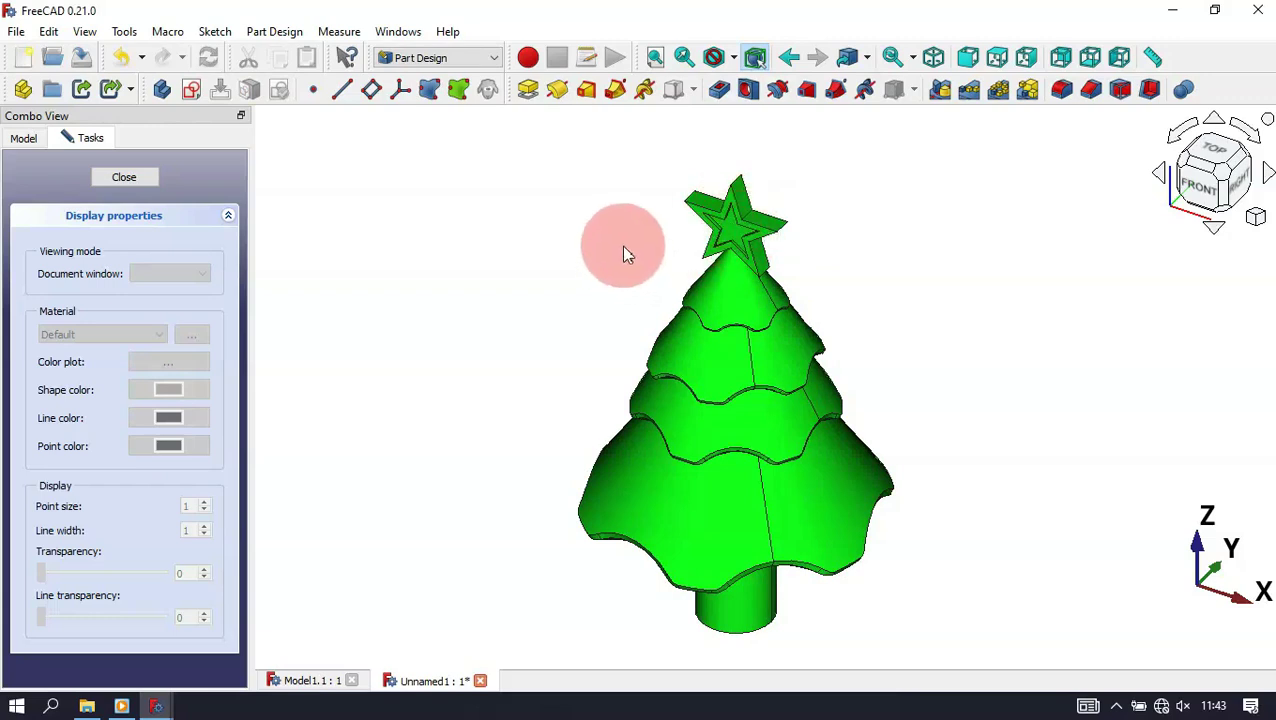
pyautogui.click(737, 210)
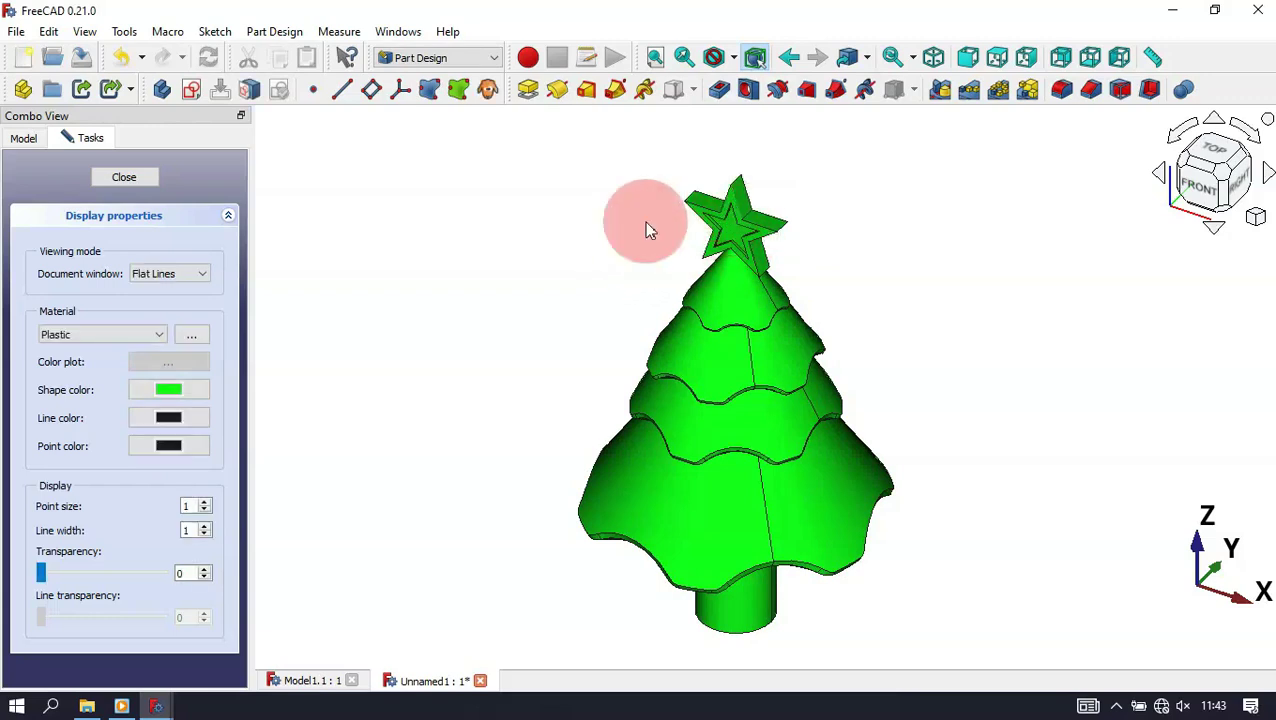
pyautogui.click(170, 390)
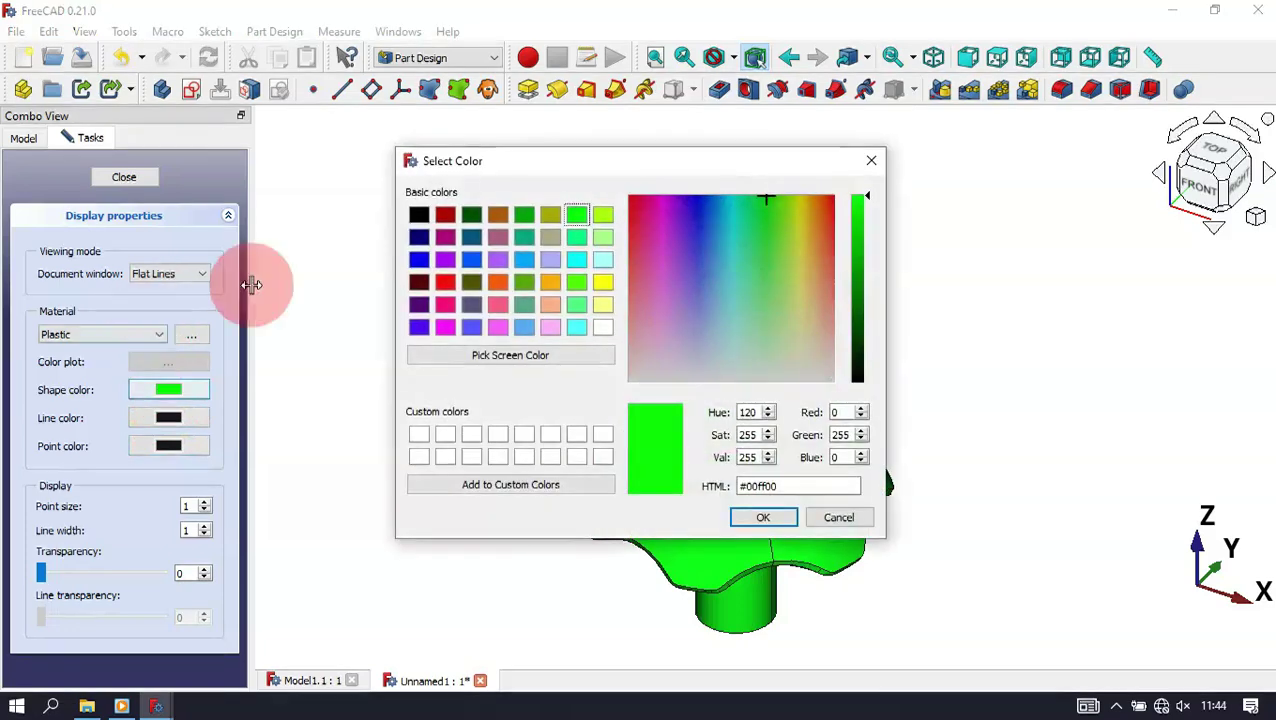
pyautogui.click(603, 284)
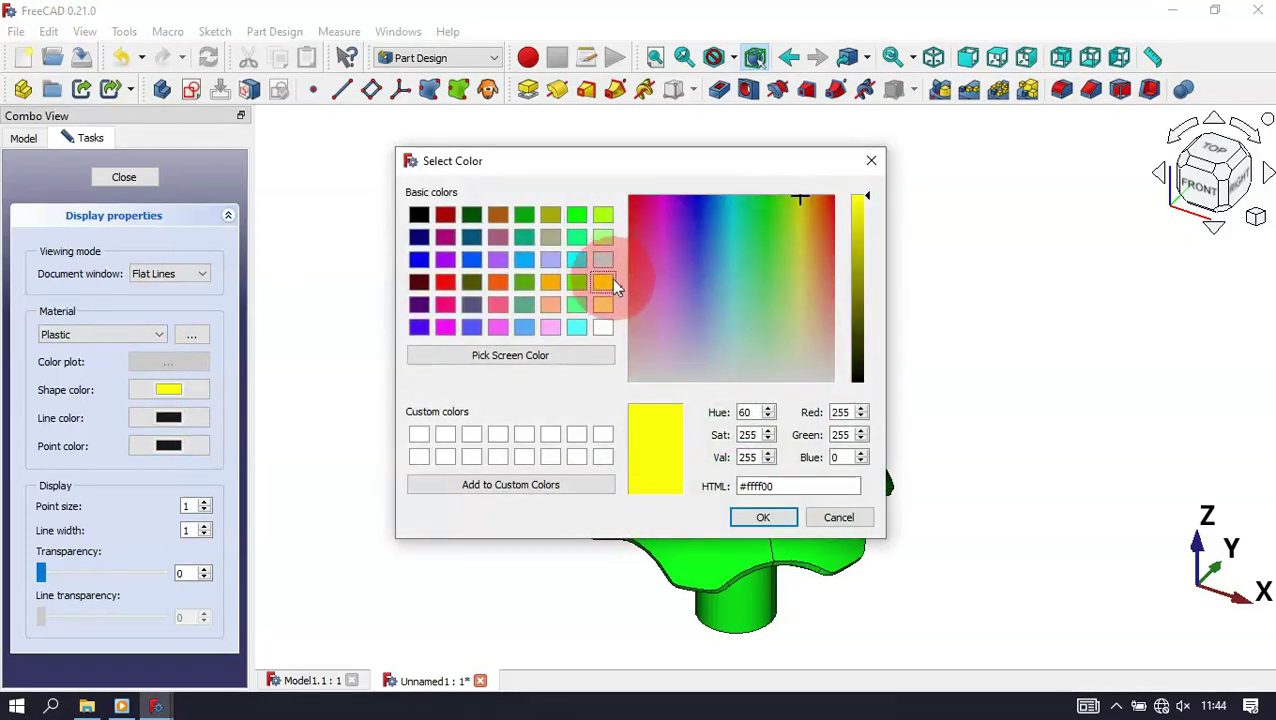
pyautogui.click(770, 549)
pyautogui.click(977, 552)
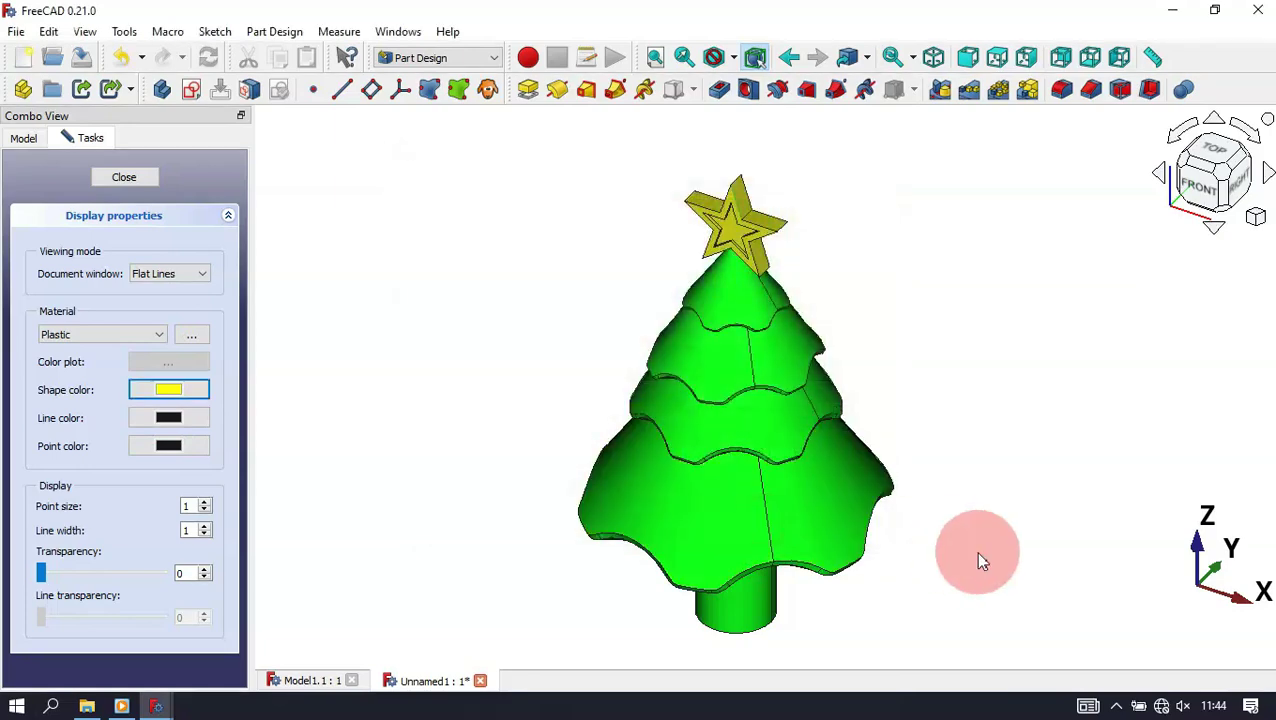
# Step: Set the trunk's shape color to brown, #aa5500, and close the display properties
pyautogui.click(733, 650)
pyautogui.click(742, 638)
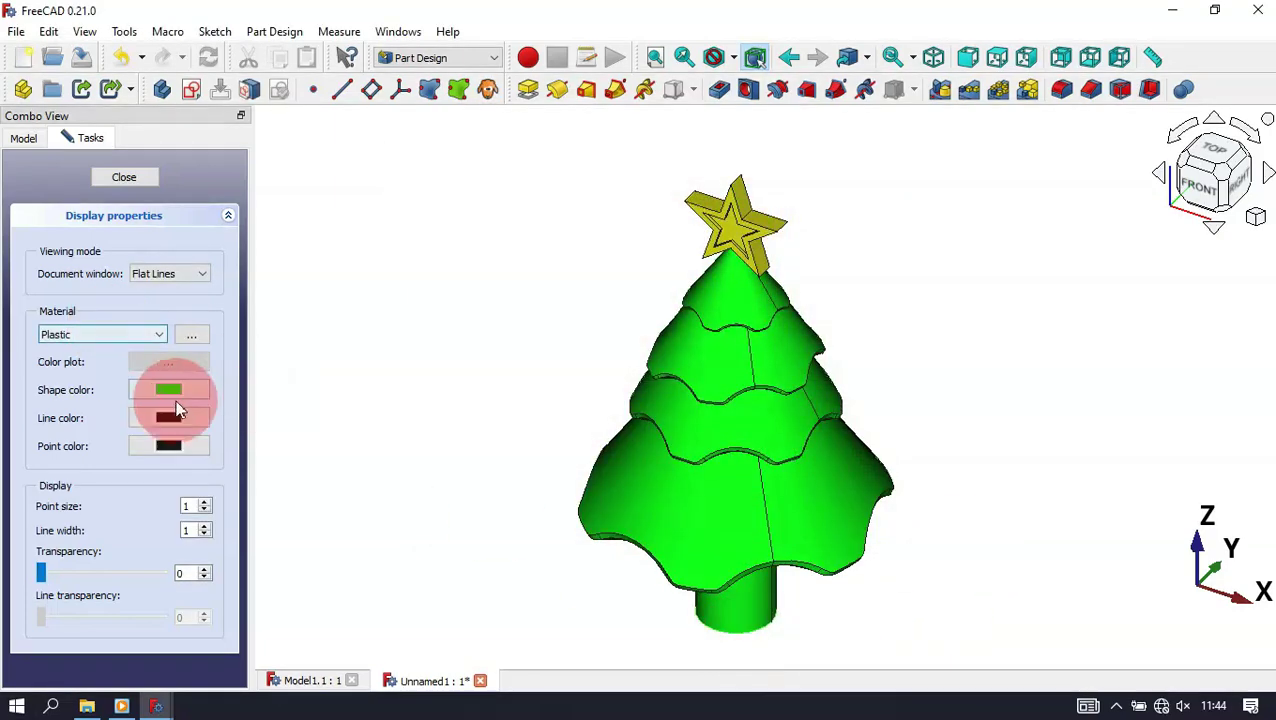
pyautogui.click(170, 390)
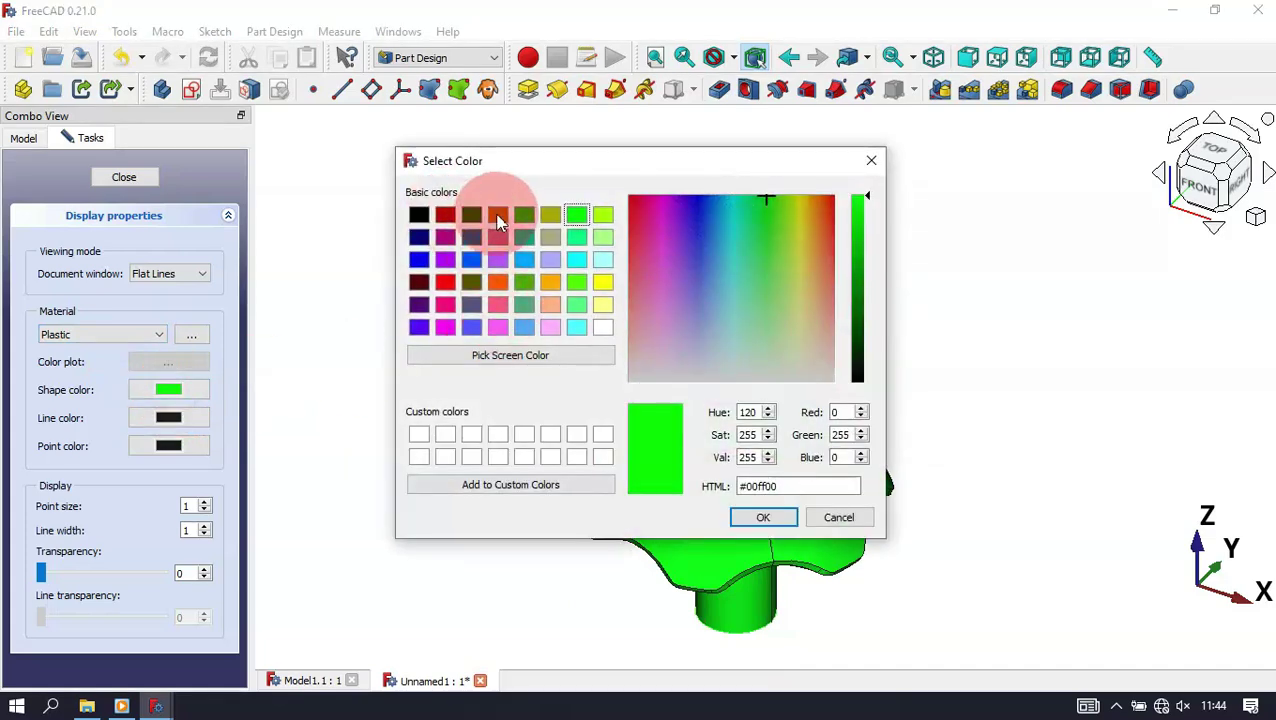
pyautogui.click(498, 215)
pyautogui.click(763, 516)
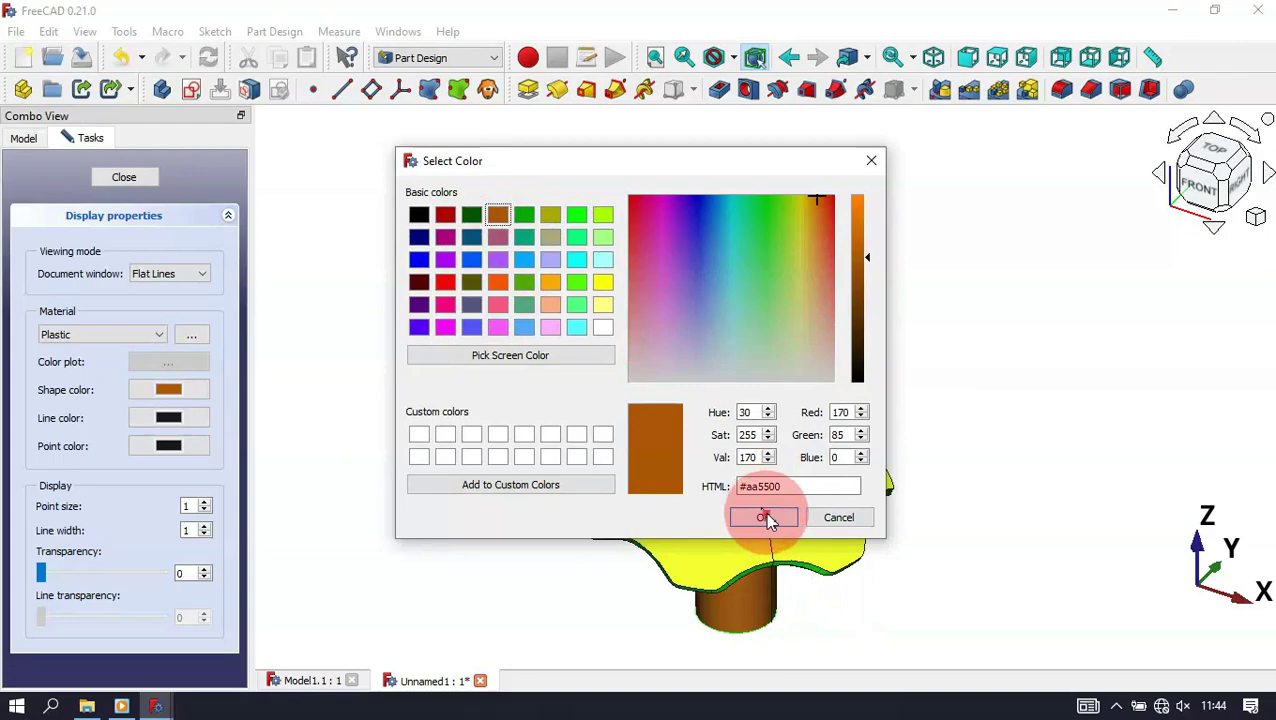
pyautogui.click(122, 178)
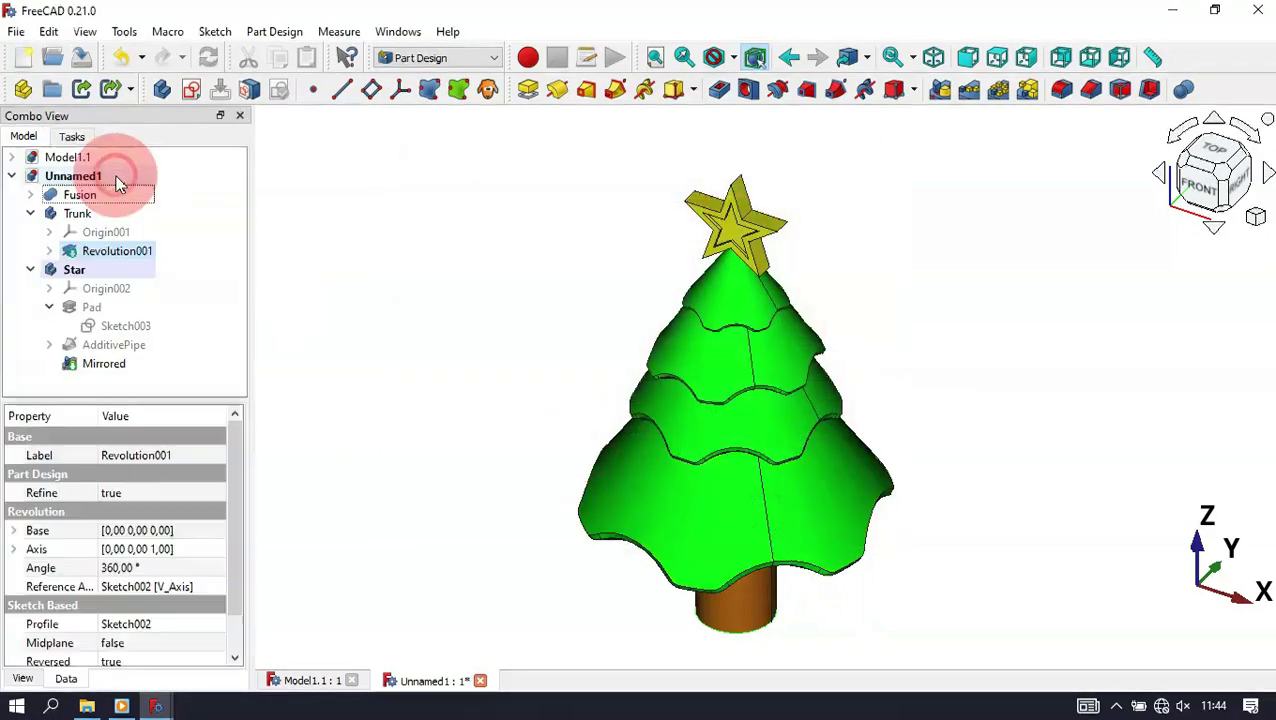
# Step: Examine the coloured tree from the front, side, rear and underneath, with the Star and Trunk feature lists collapsed
pyautogui.click(410, 442)
pyautogui.moveTo(661, 393); pyautogui.dragTo(565, 373)
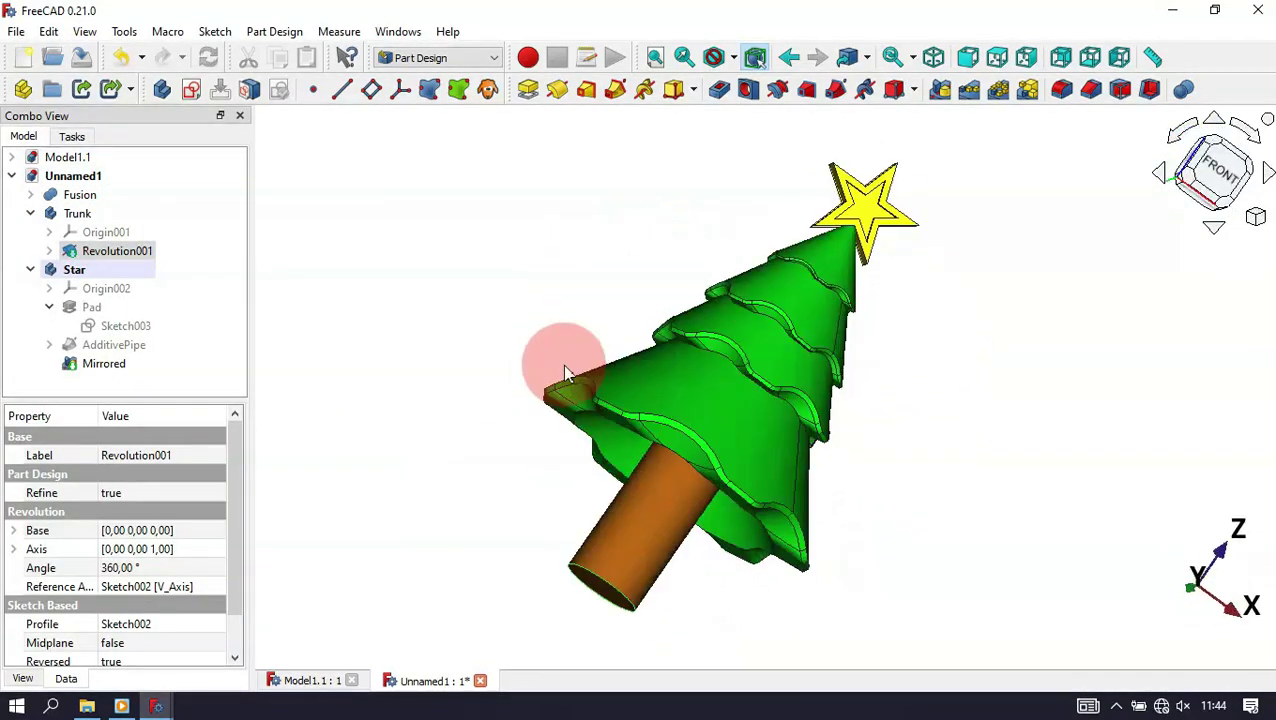
pyautogui.press('0')
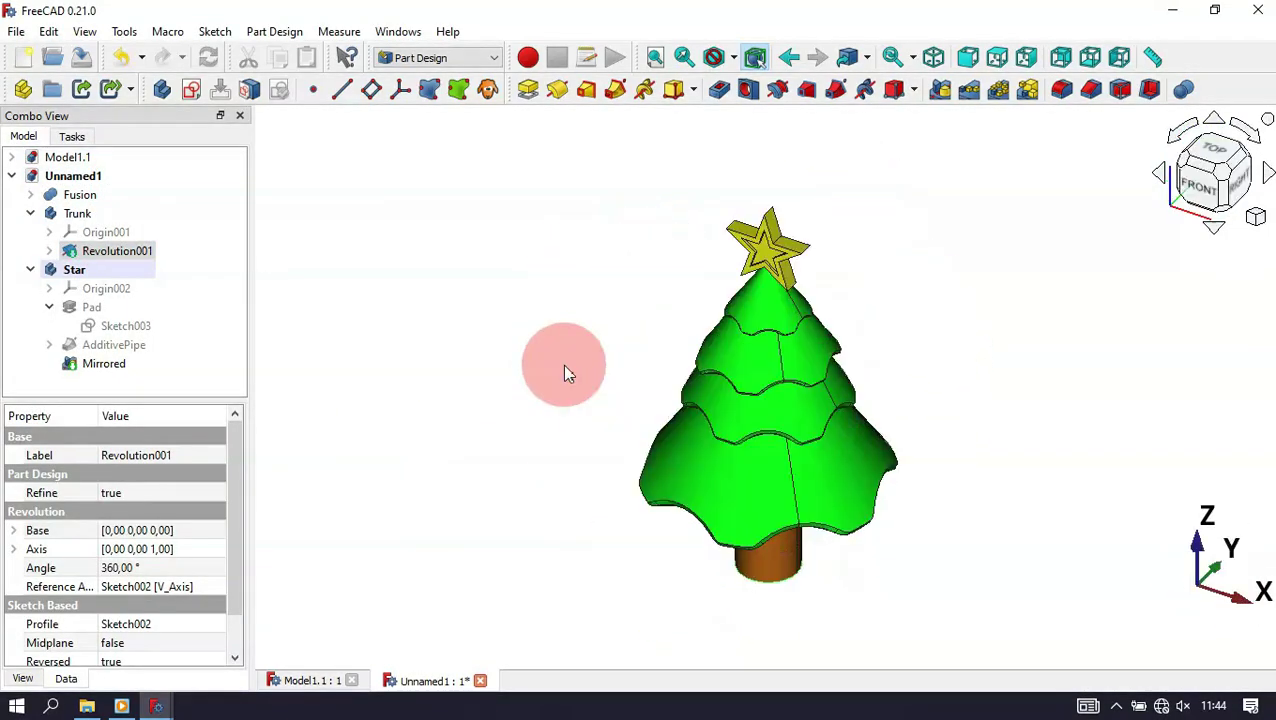
pyautogui.moveTo(943, 468); pyautogui.dragTo(783, 384)
pyautogui.click(955, 478)
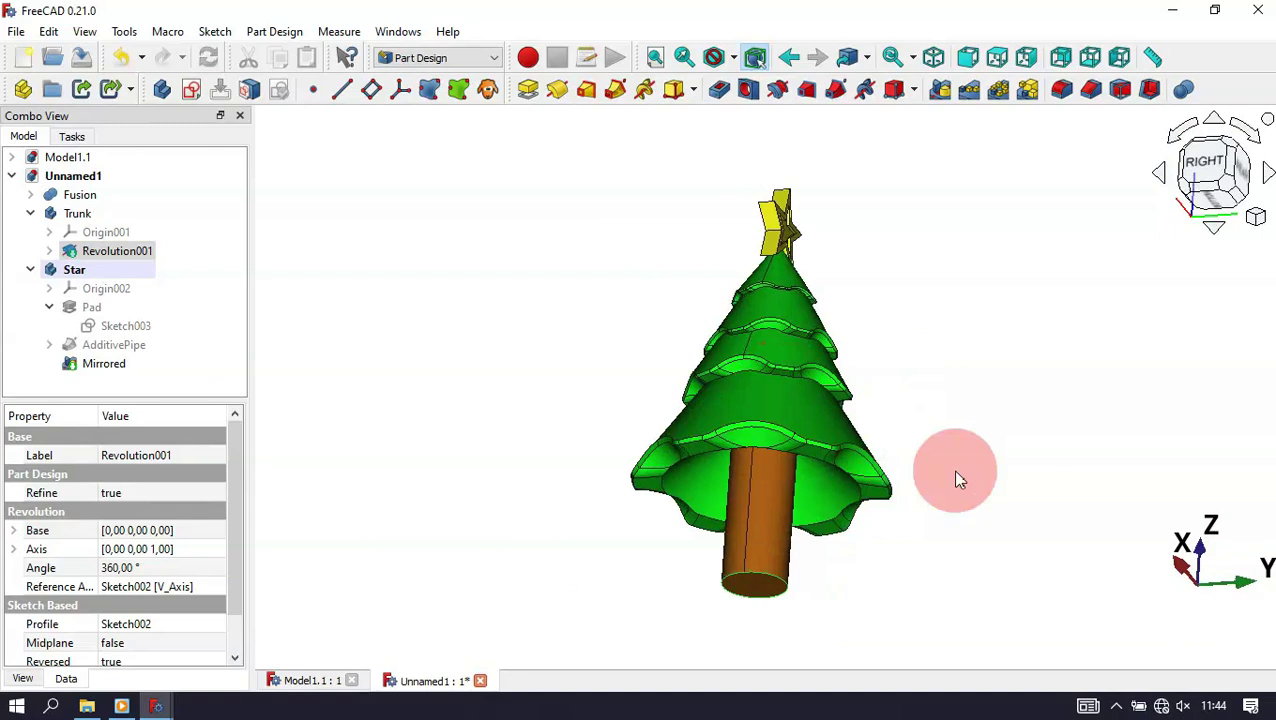
pyautogui.click(30, 271)
pyautogui.click(30, 215)
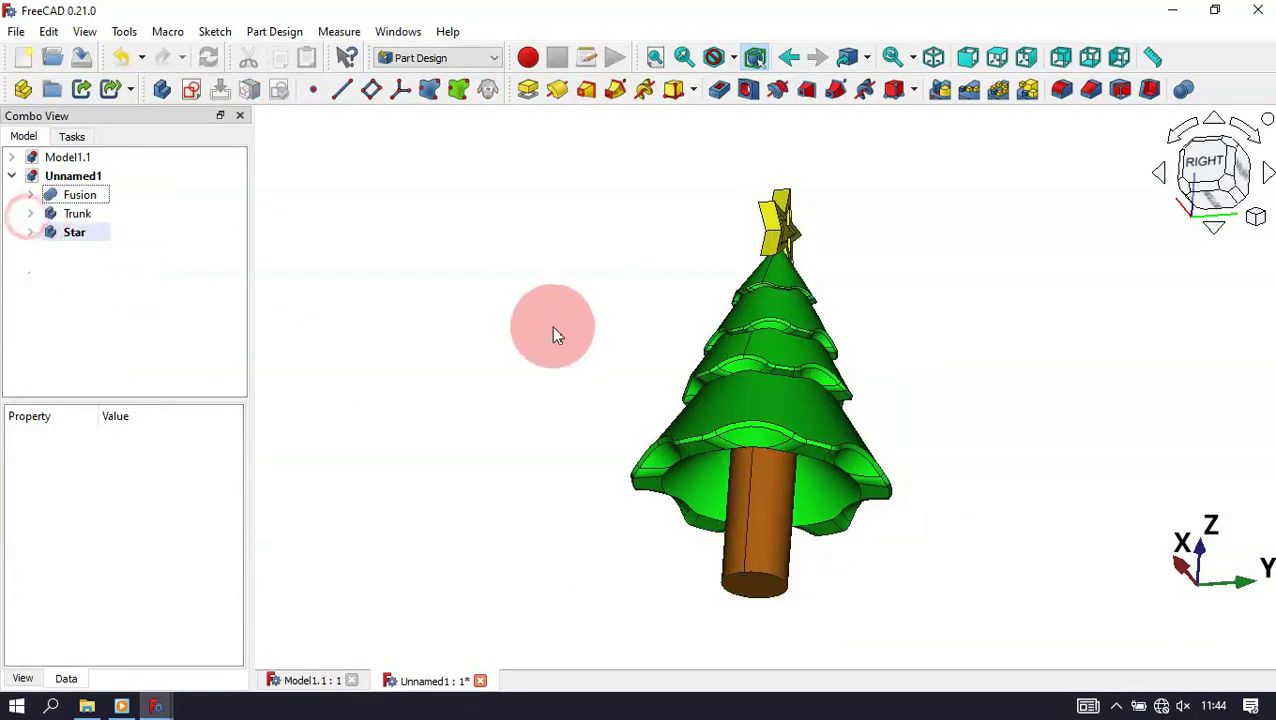
pyautogui.moveTo(1074, 313); pyautogui.dragTo(865, 290)
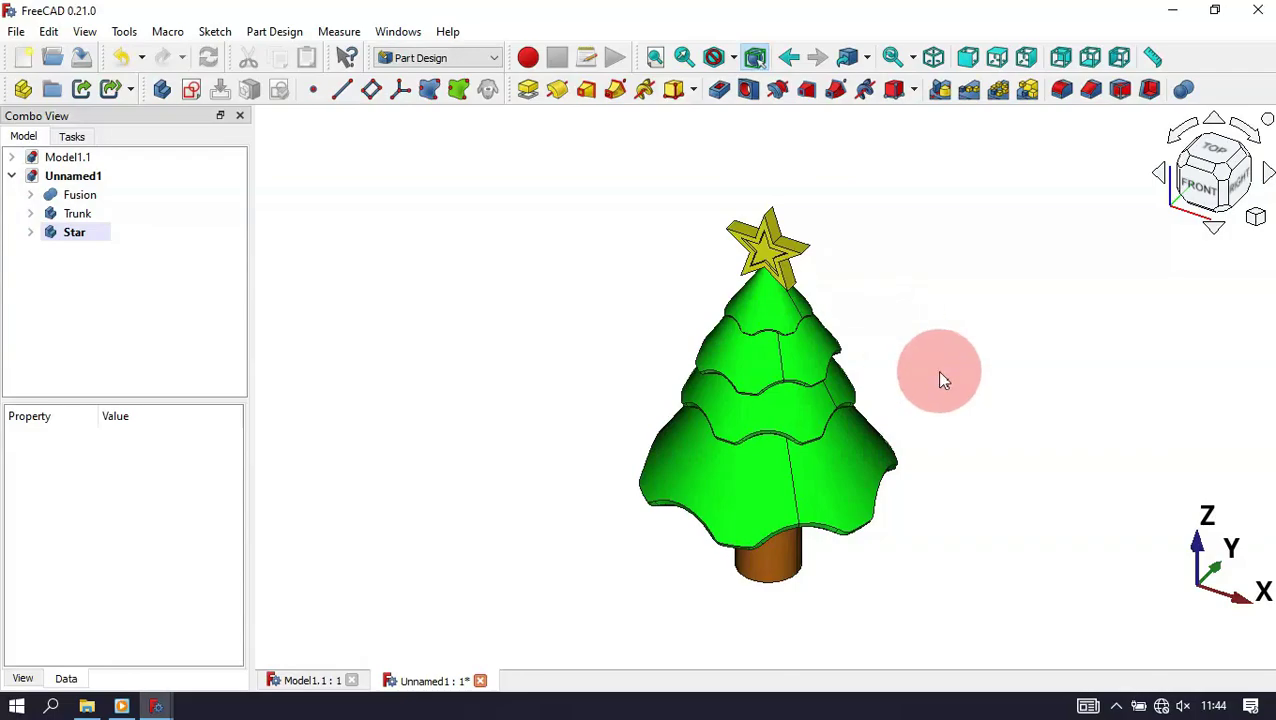
pyautogui.moveTo(1043, 524); pyautogui.dragTo(740, 424)
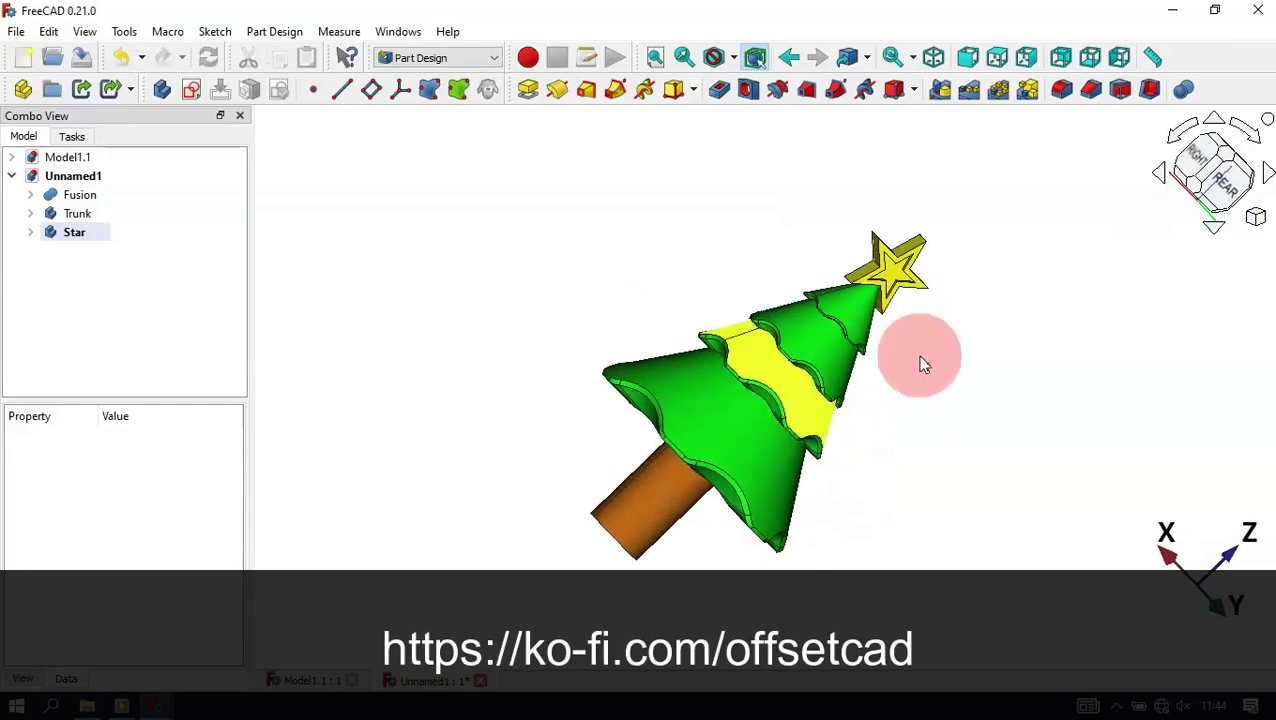